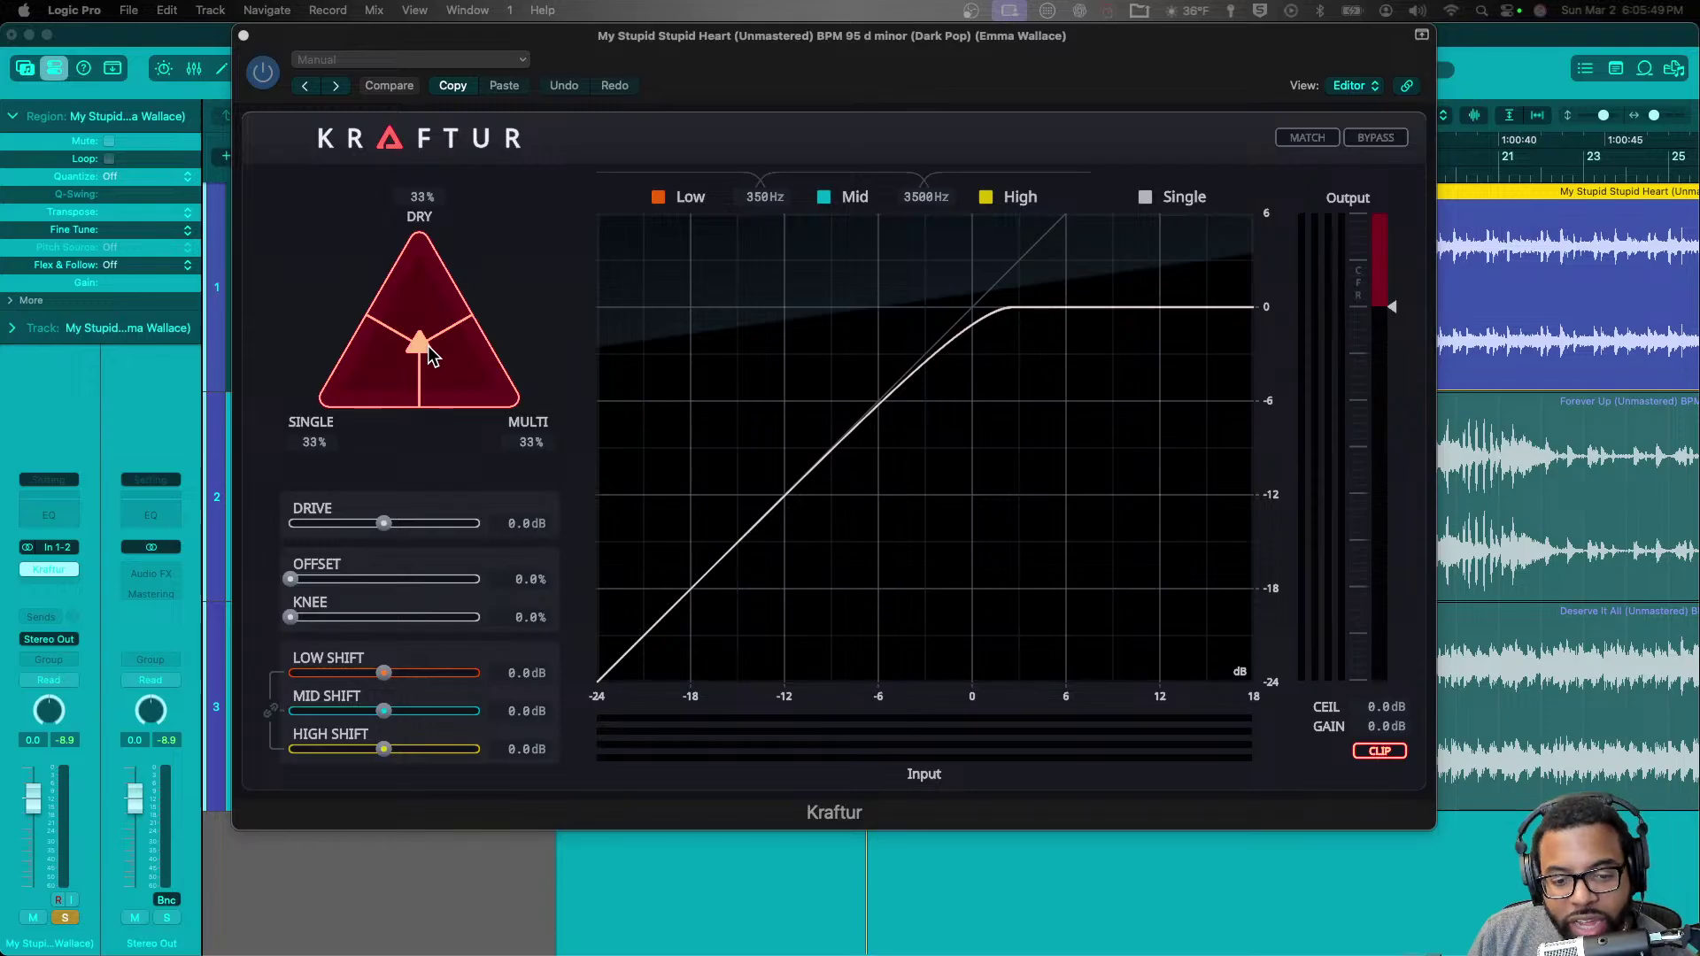
# - Try the Kraftur blend at 100% single and 100% multi, and leave it at 40% dry, 32% single and 28% multi
pyautogui.moveTo(428, 345); pyautogui.dragTo(330, 393)
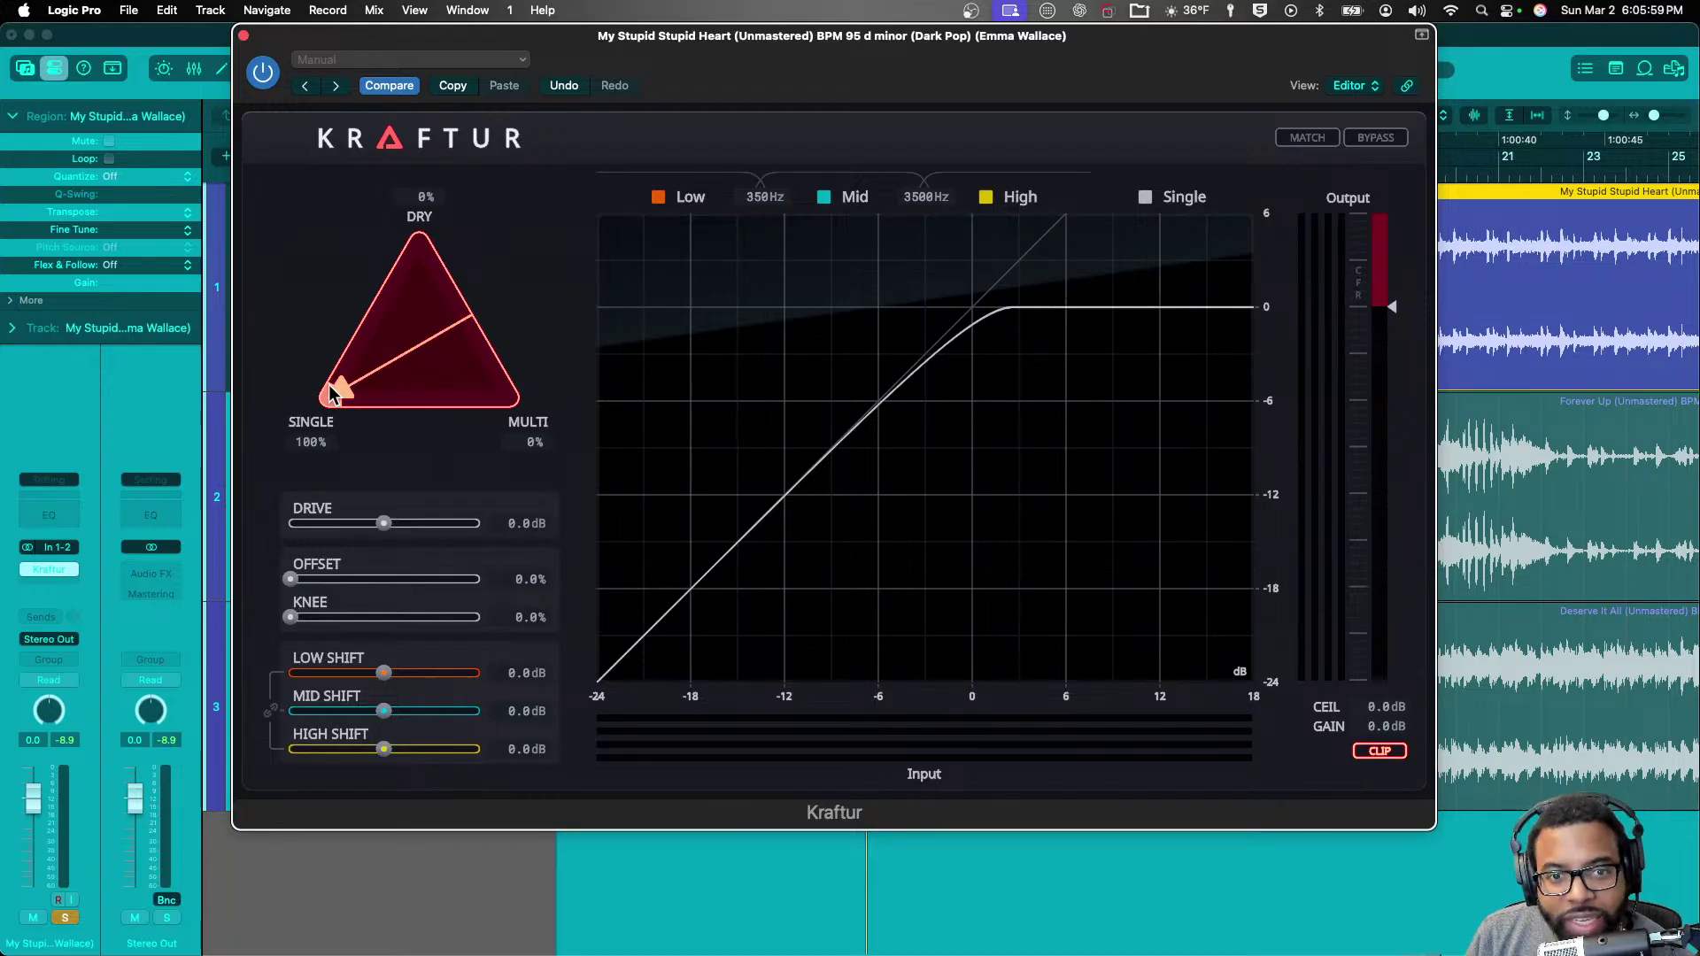
pyautogui.moveTo(330, 388); pyautogui.dragTo(586, 422)
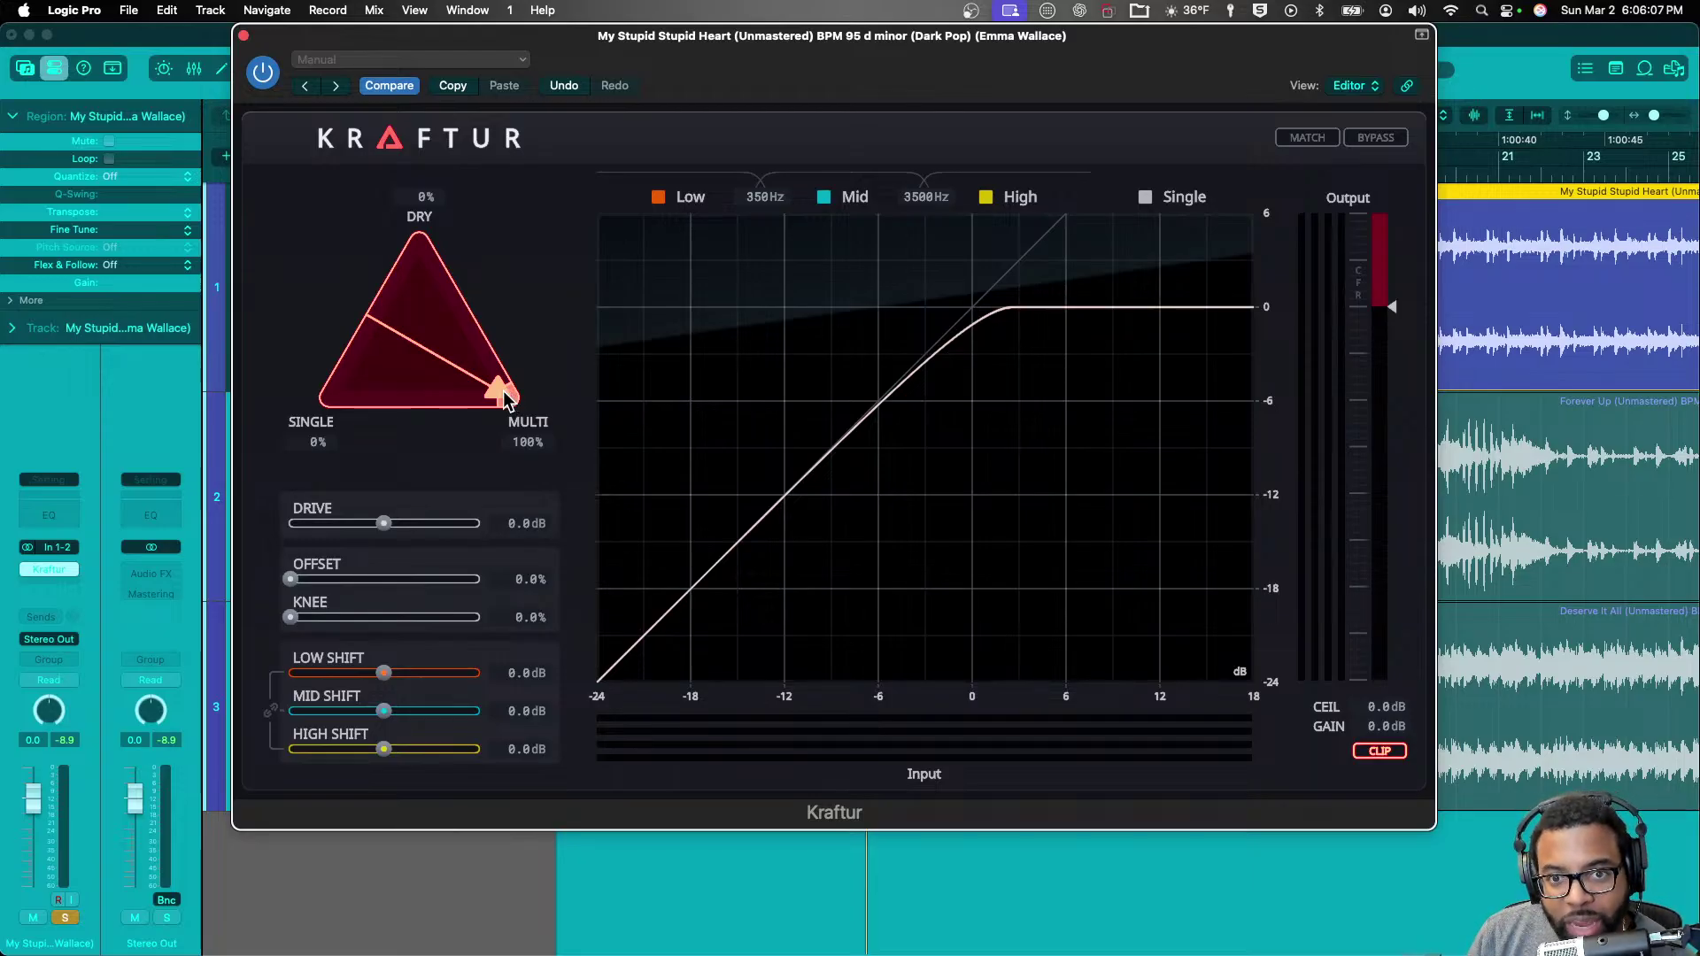
pyautogui.moveTo(508, 398); pyautogui.dragTo(417, 336)
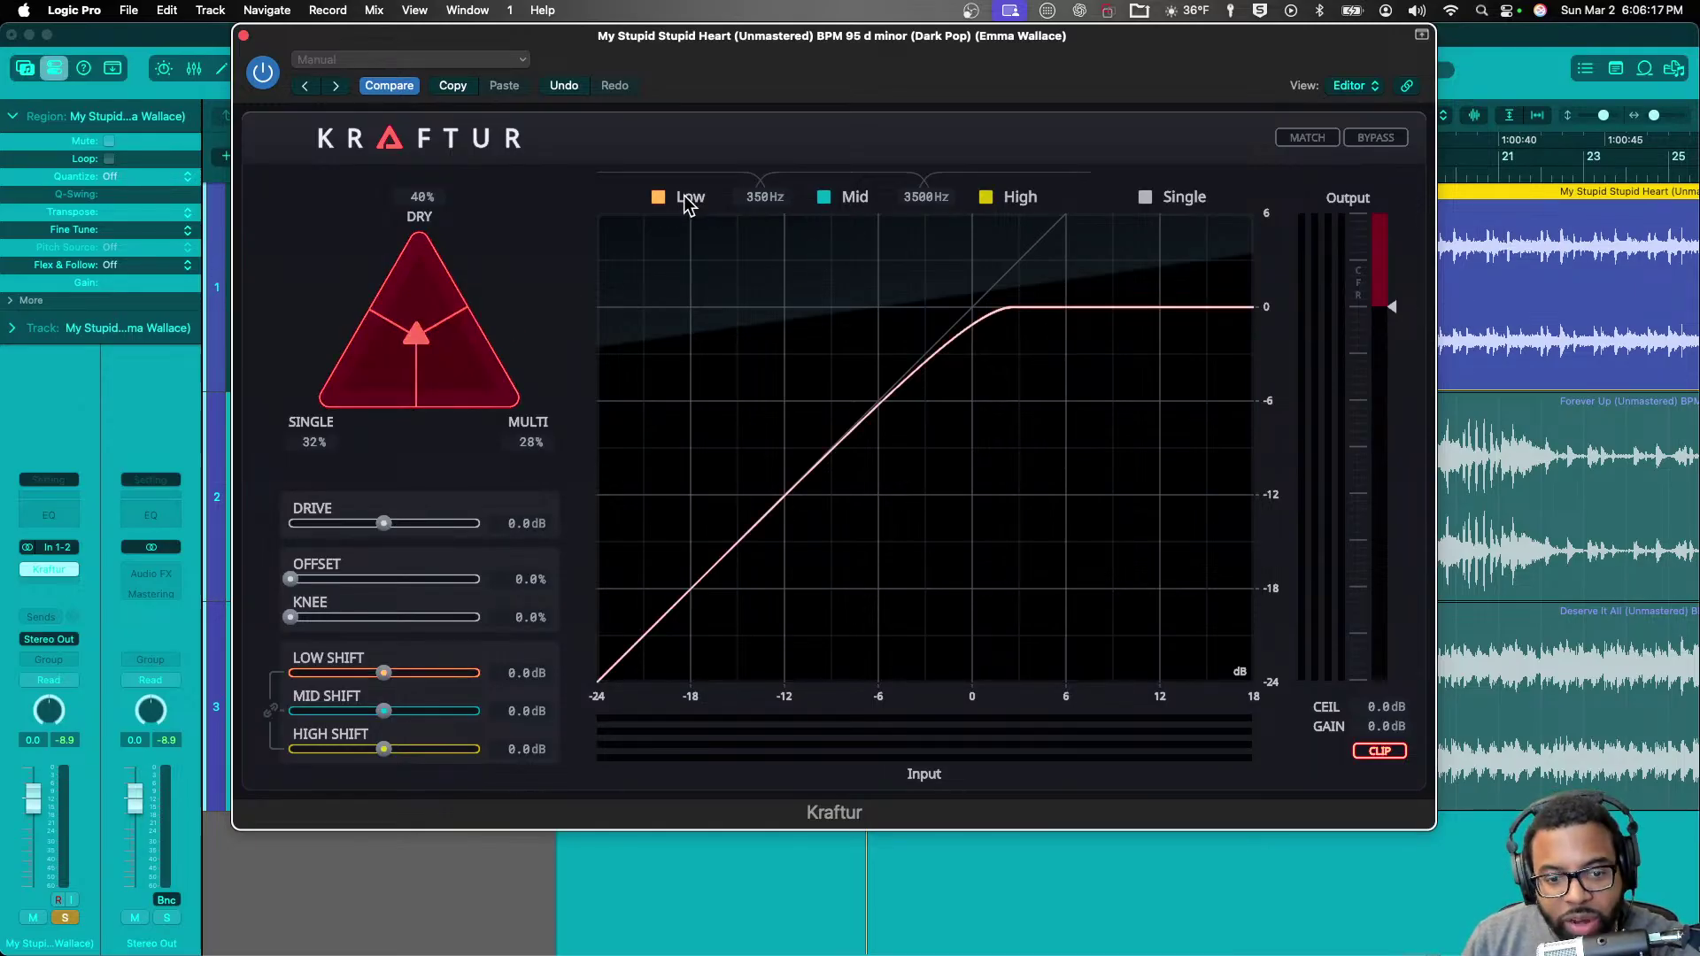
# - Set the low-mid crossover to 464 Hz and the mid-high crossover to 3711 Hz
pyautogui.moveTo(761, 197); pyautogui.dragTo(767, 161)
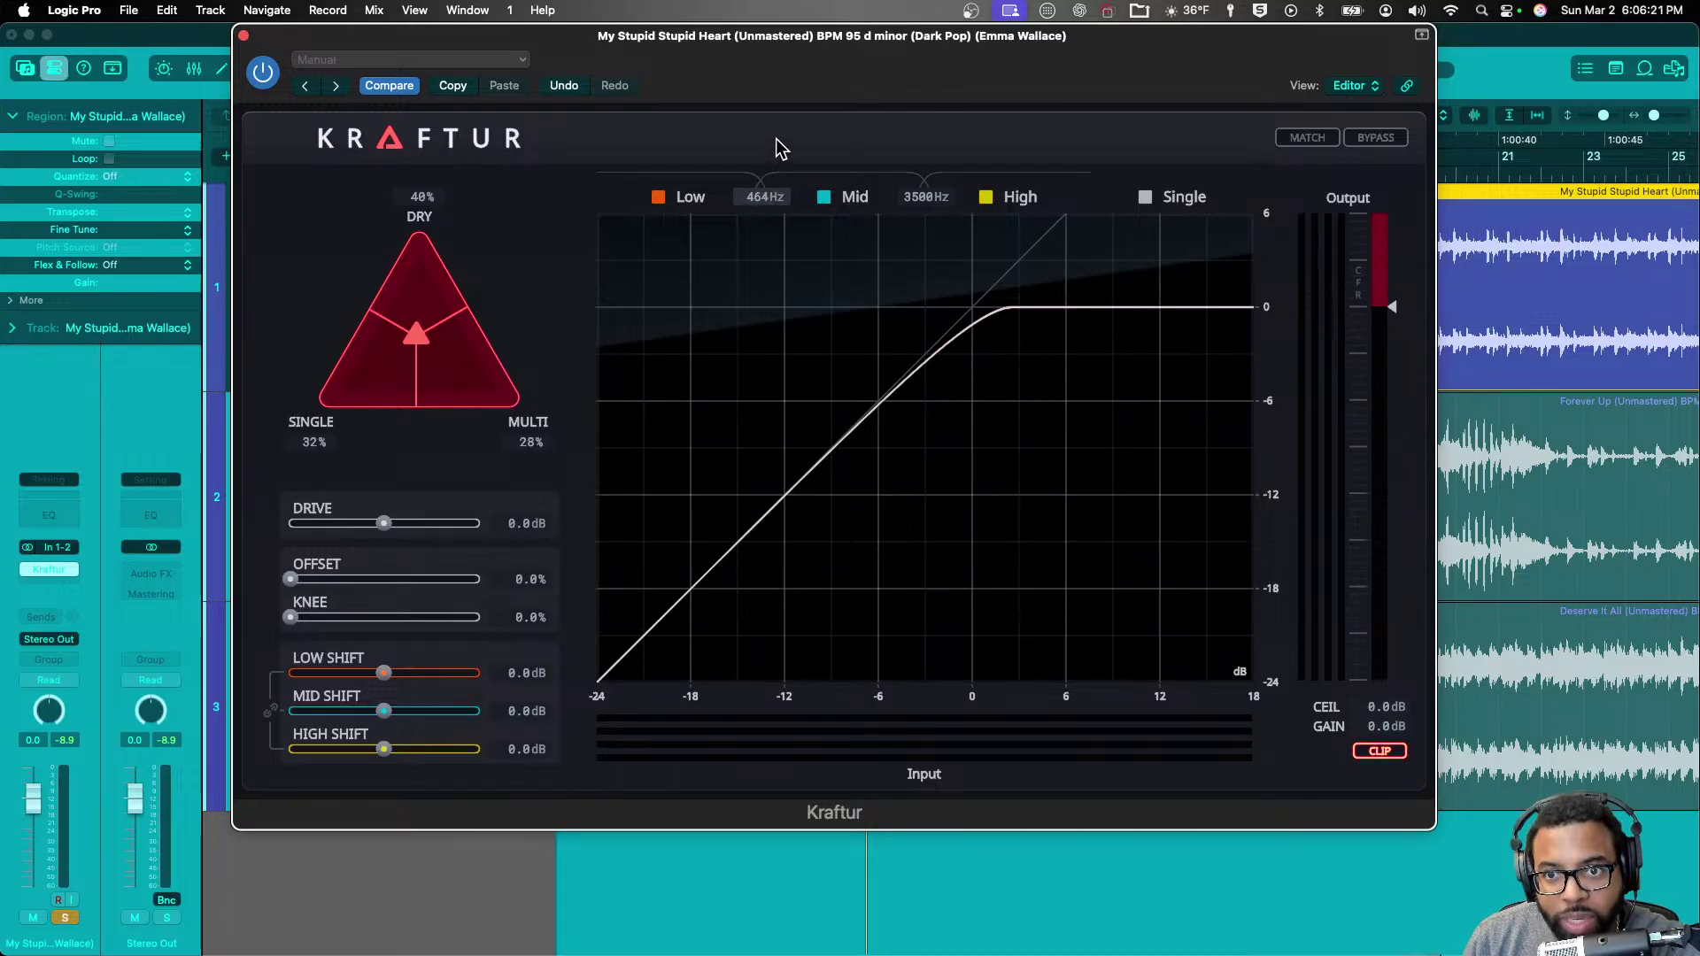
pyautogui.moveTo(926, 165); pyautogui.dragTo(931, 157)
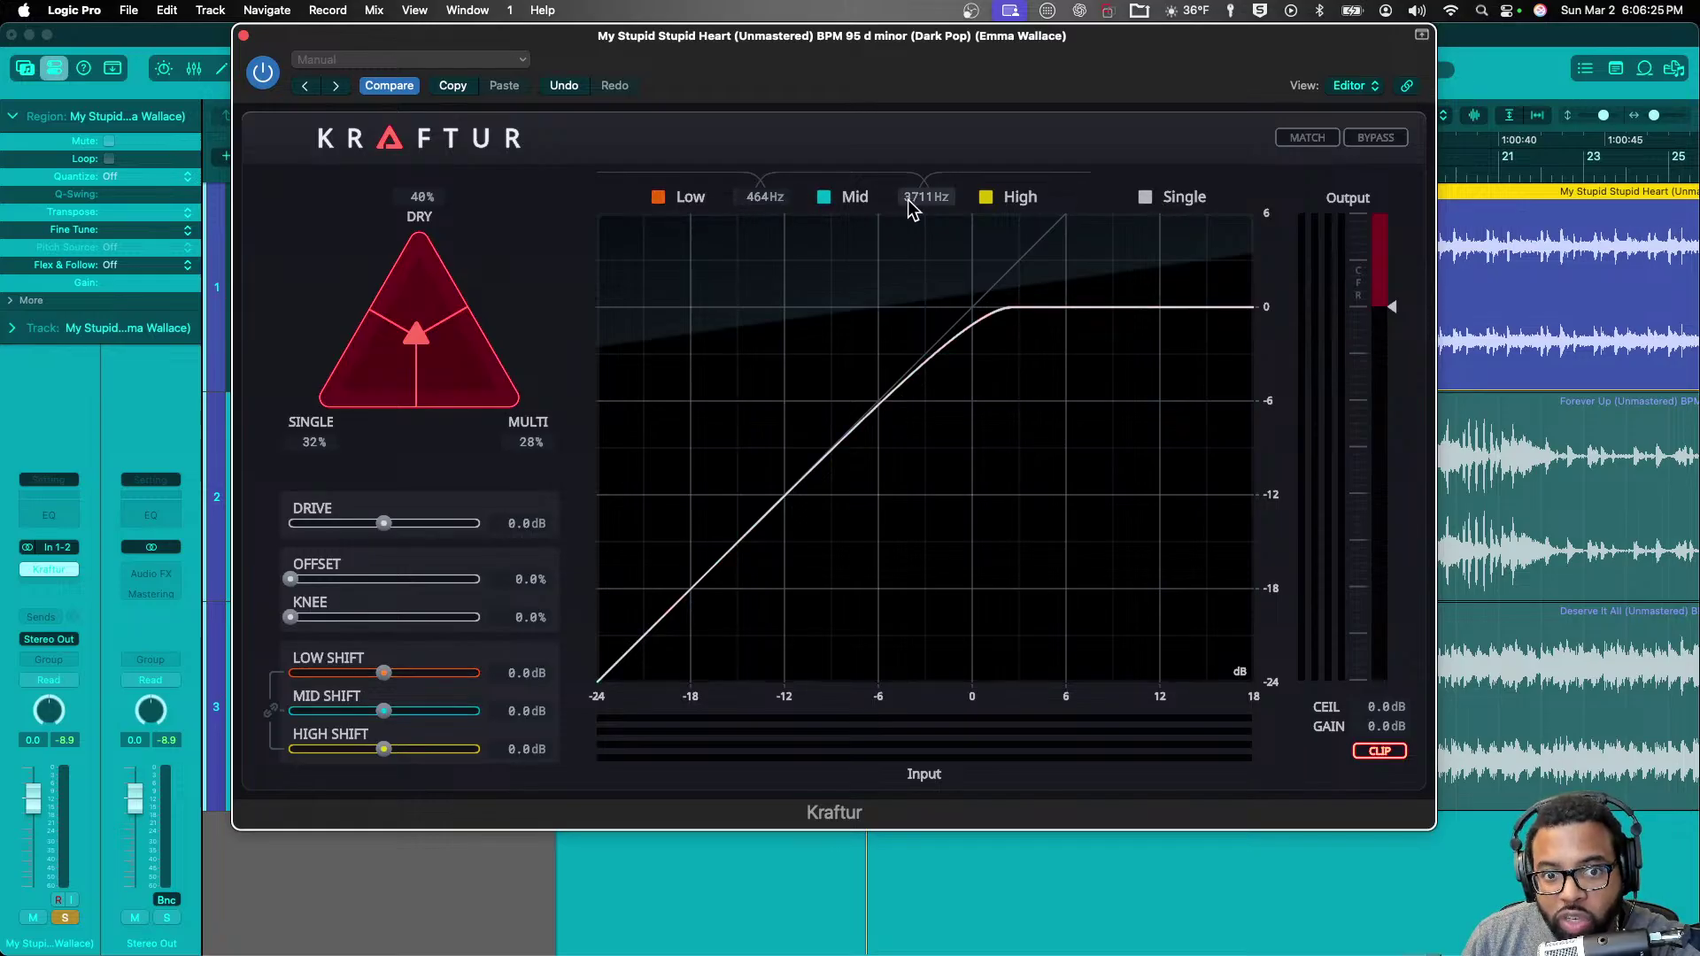
# - Isolate the bands while setting their shifts to 10.5 dB low, 3.4 dB mid and 7.1 dB high, with all bands active at the end
pyautogui.click(657, 195)
pyautogui.moveTo(384, 675); pyautogui.dragTo(401, 714)
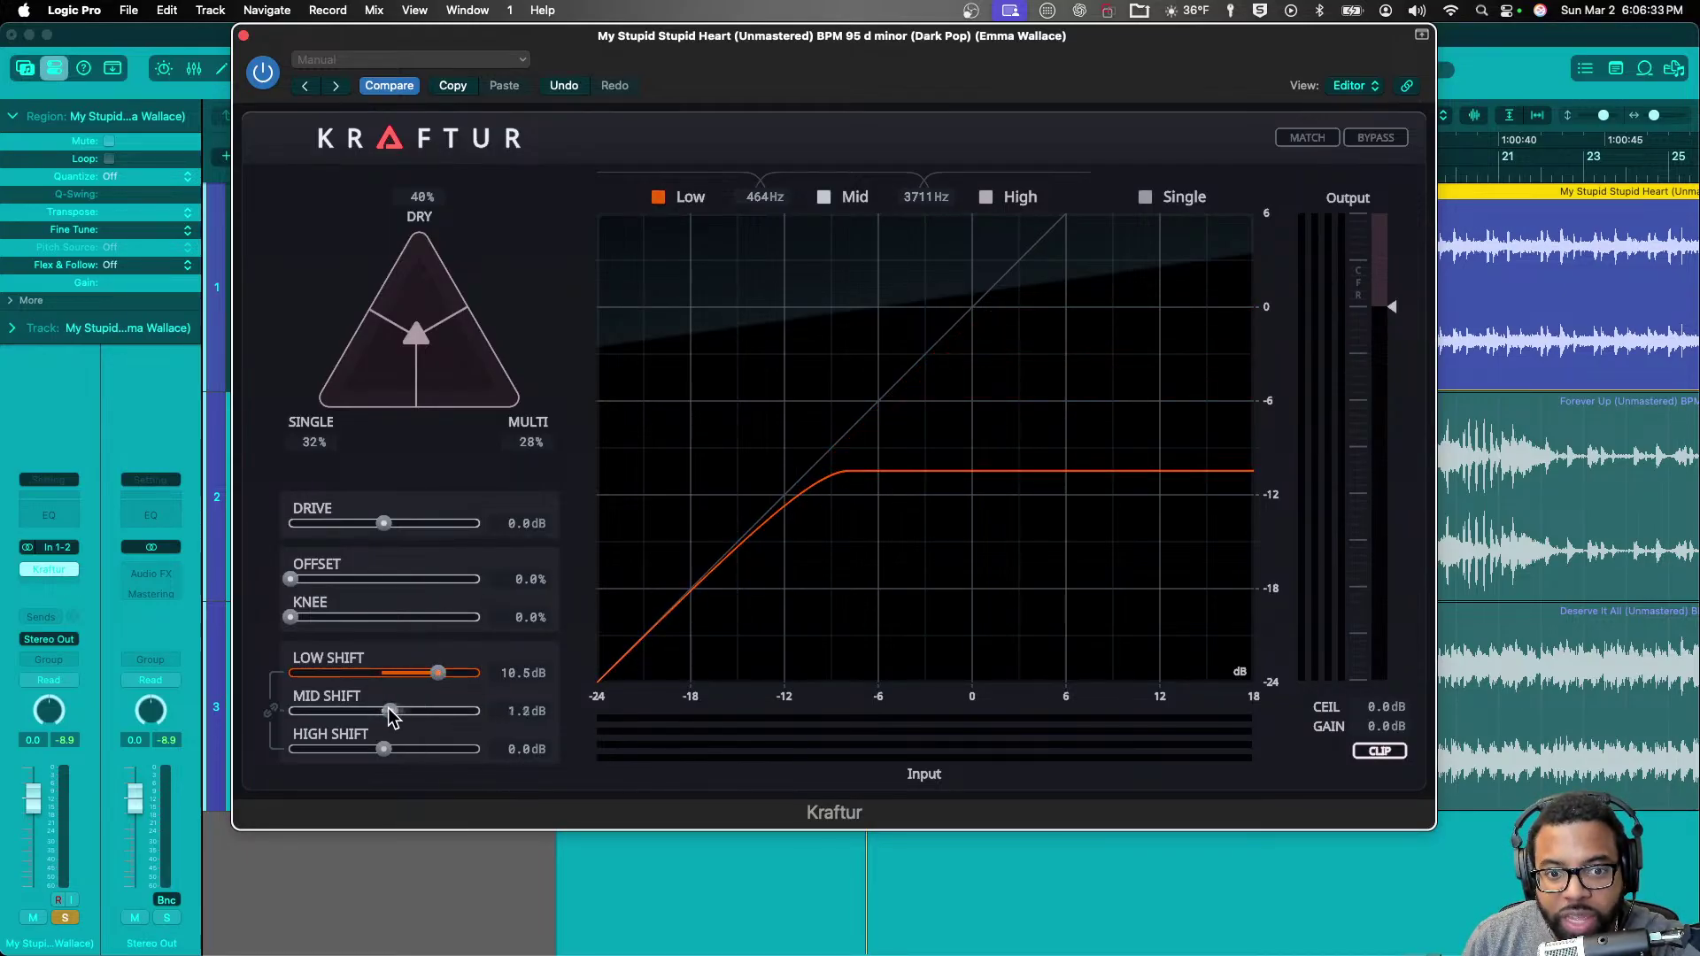
pyautogui.click(826, 198)
pyautogui.click(985, 196)
pyautogui.moveTo(383, 750); pyautogui.dragTo(421, 749)
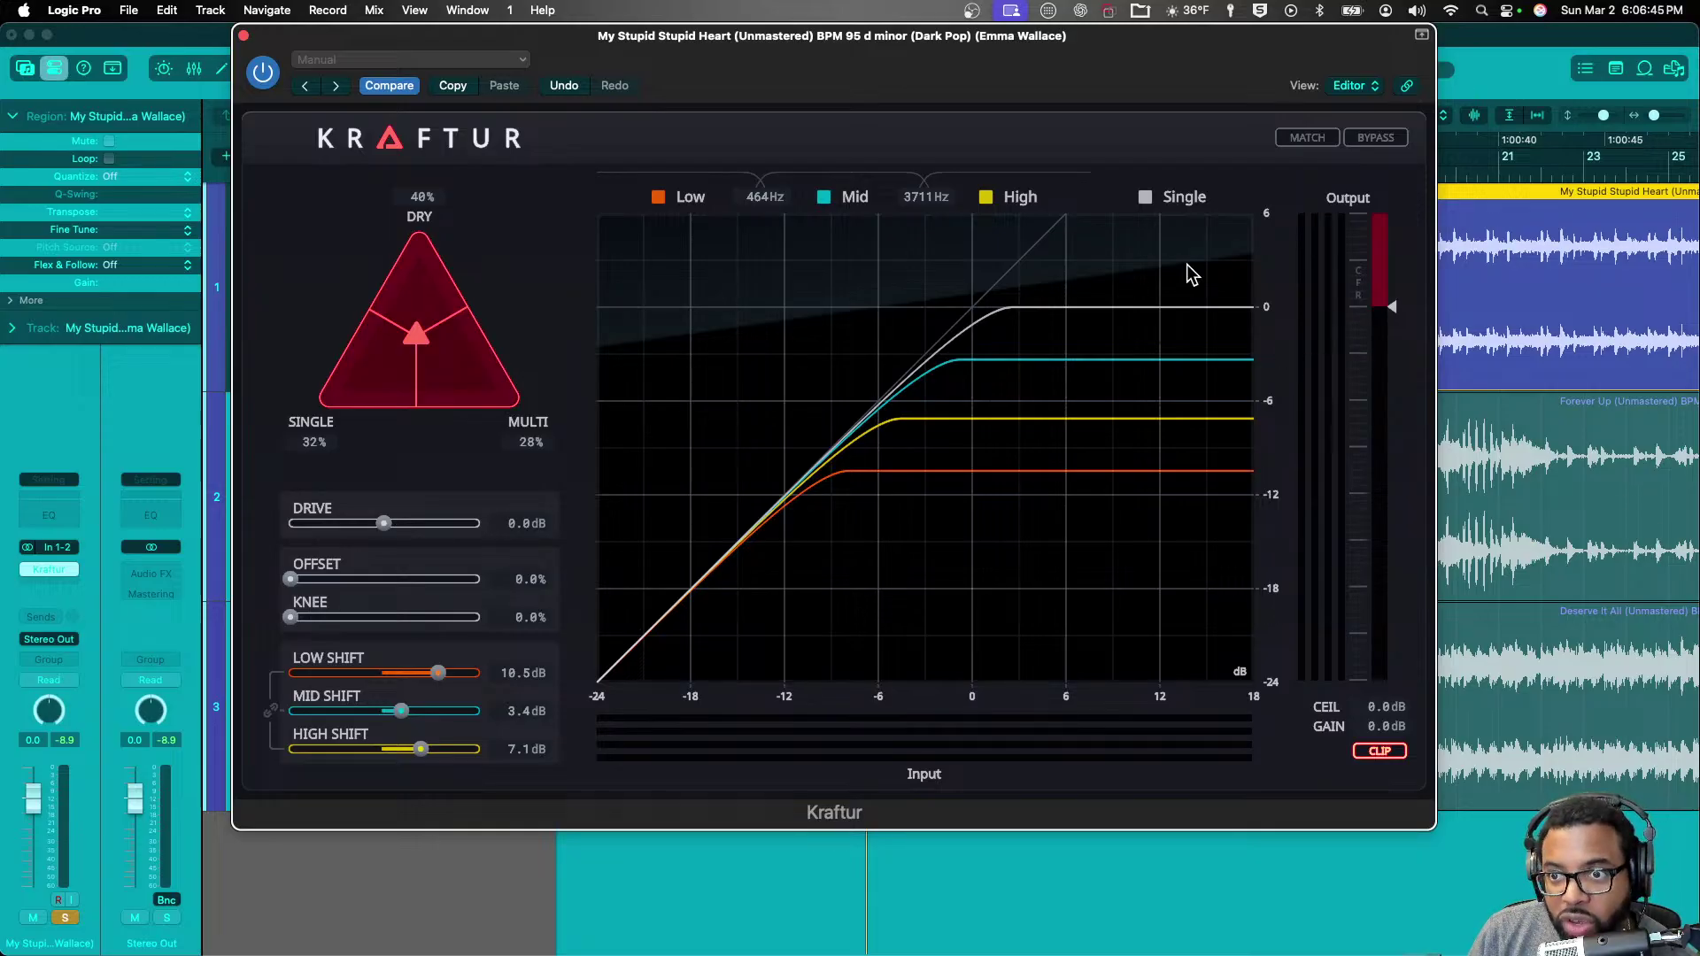
# - Test the blend at 100% single, and settle it at 66% dry, 0% single and 34% multi
pyautogui.moveTo(416, 334); pyautogui.dragTo(339, 389)
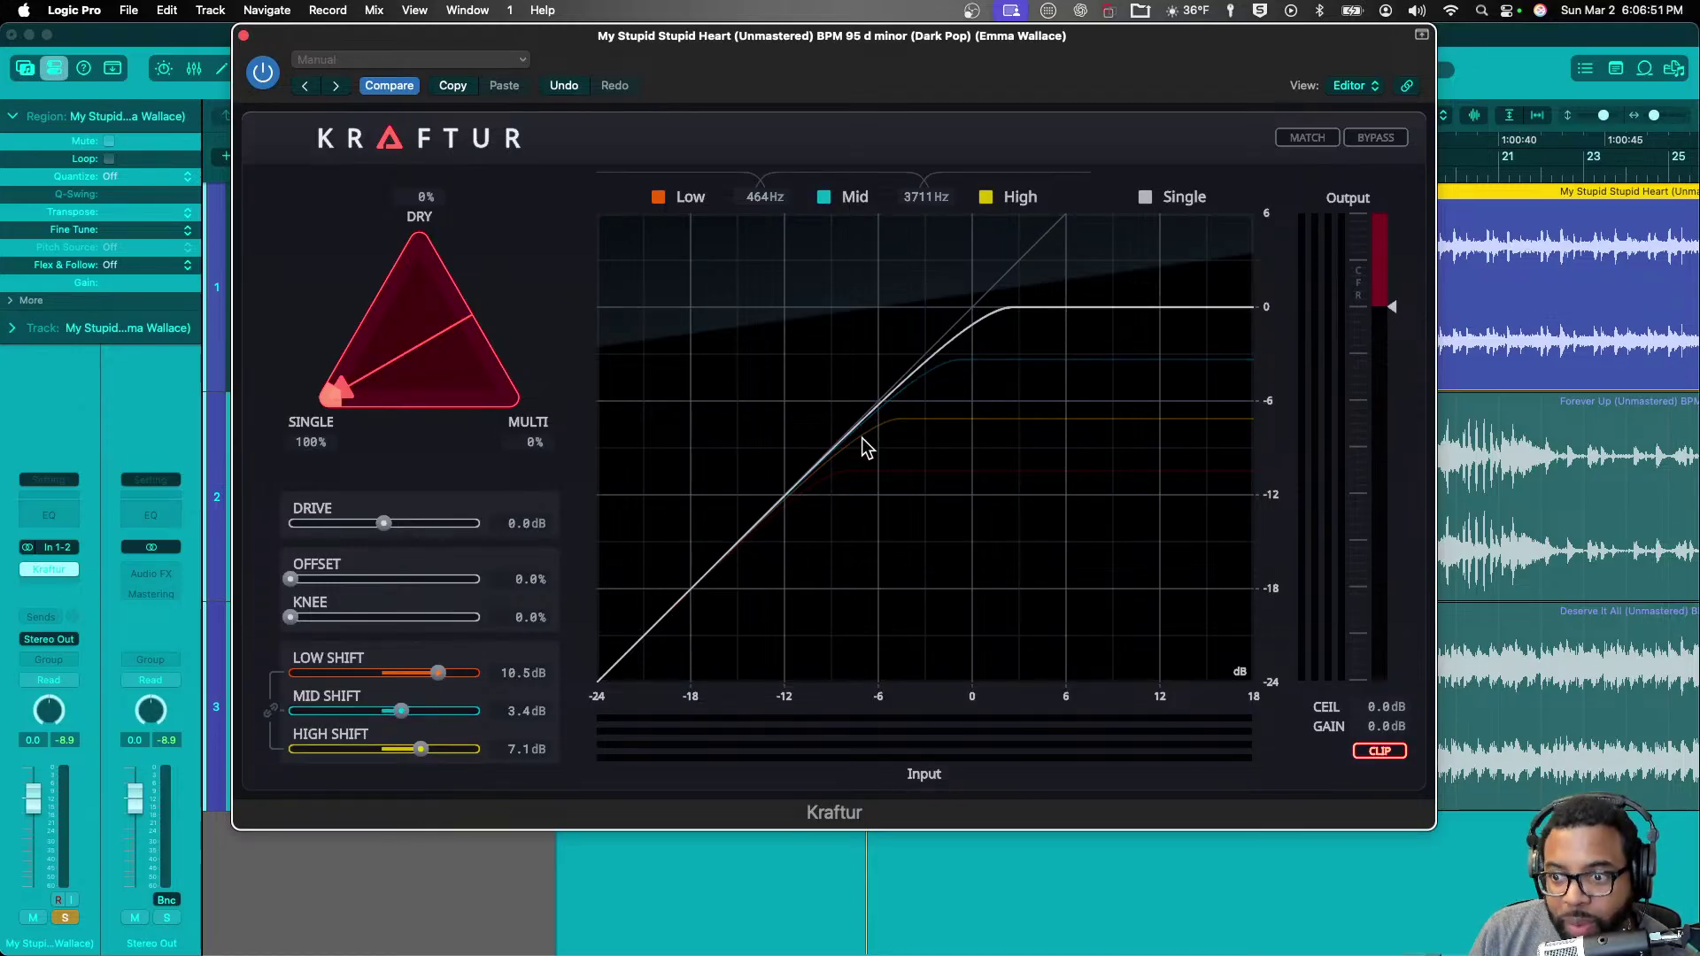
pyautogui.moveTo(350, 392); pyautogui.dragTo(446, 300)
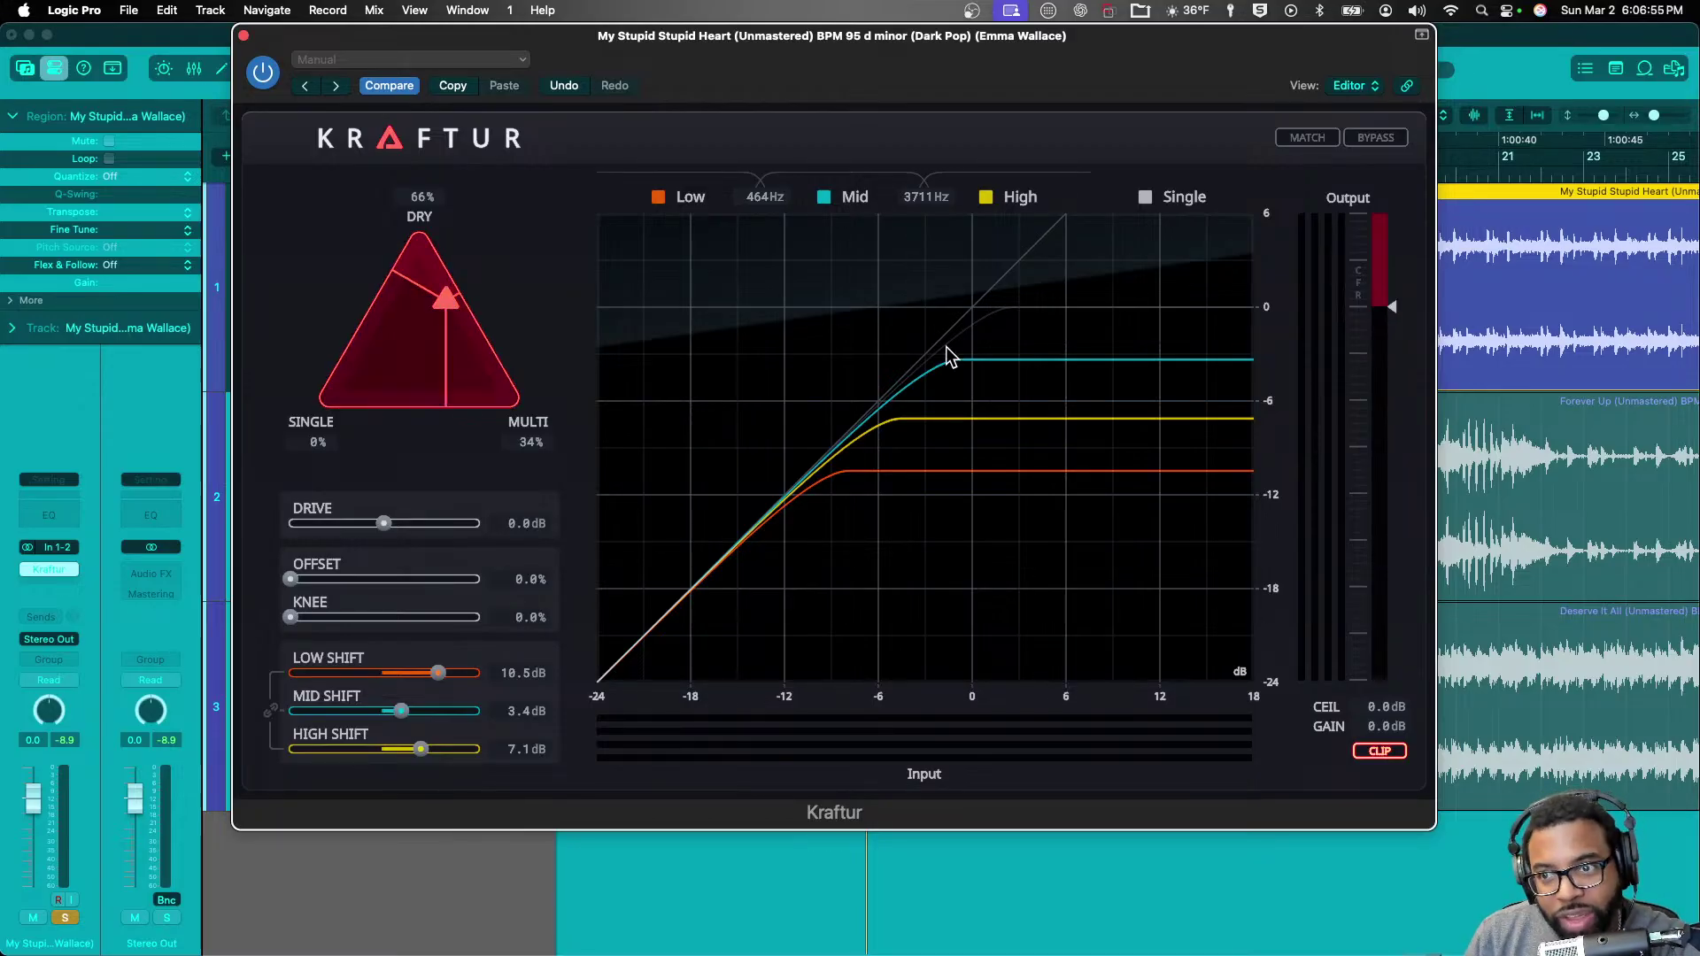
# - Toggle Kraftur's Match option, its own Bypass and the host's plug-in power, returning each to its original state
pyautogui.click(1311, 141)
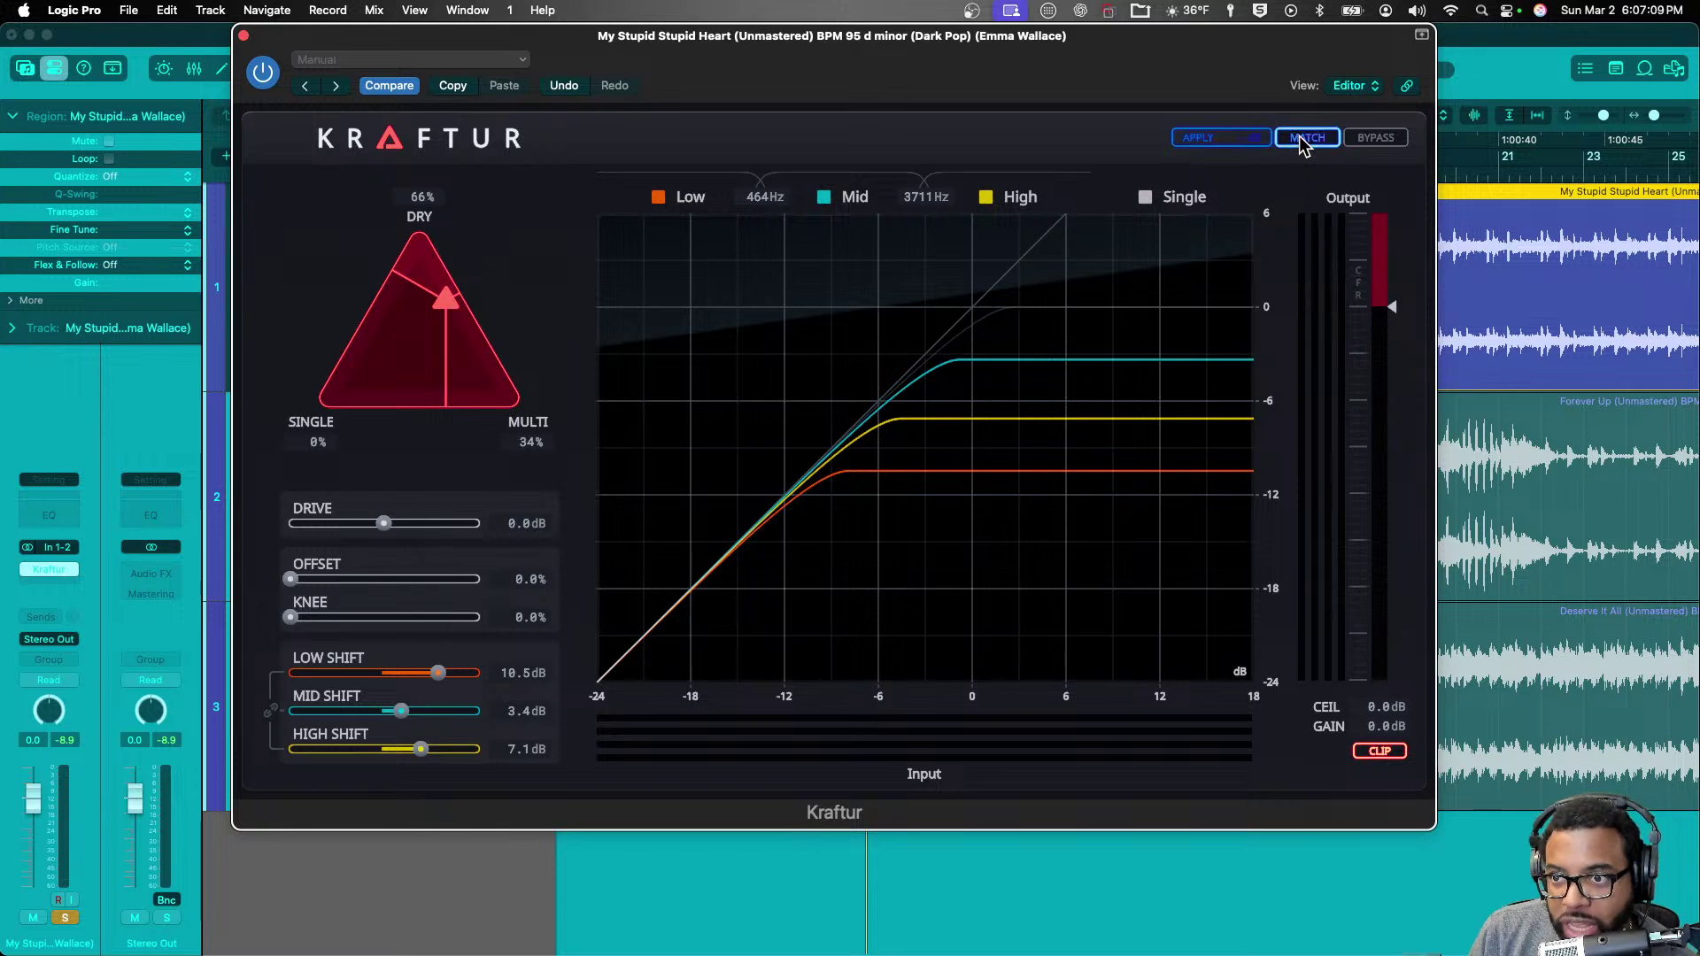
pyautogui.click(1393, 138)
pyautogui.click(1393, 139)
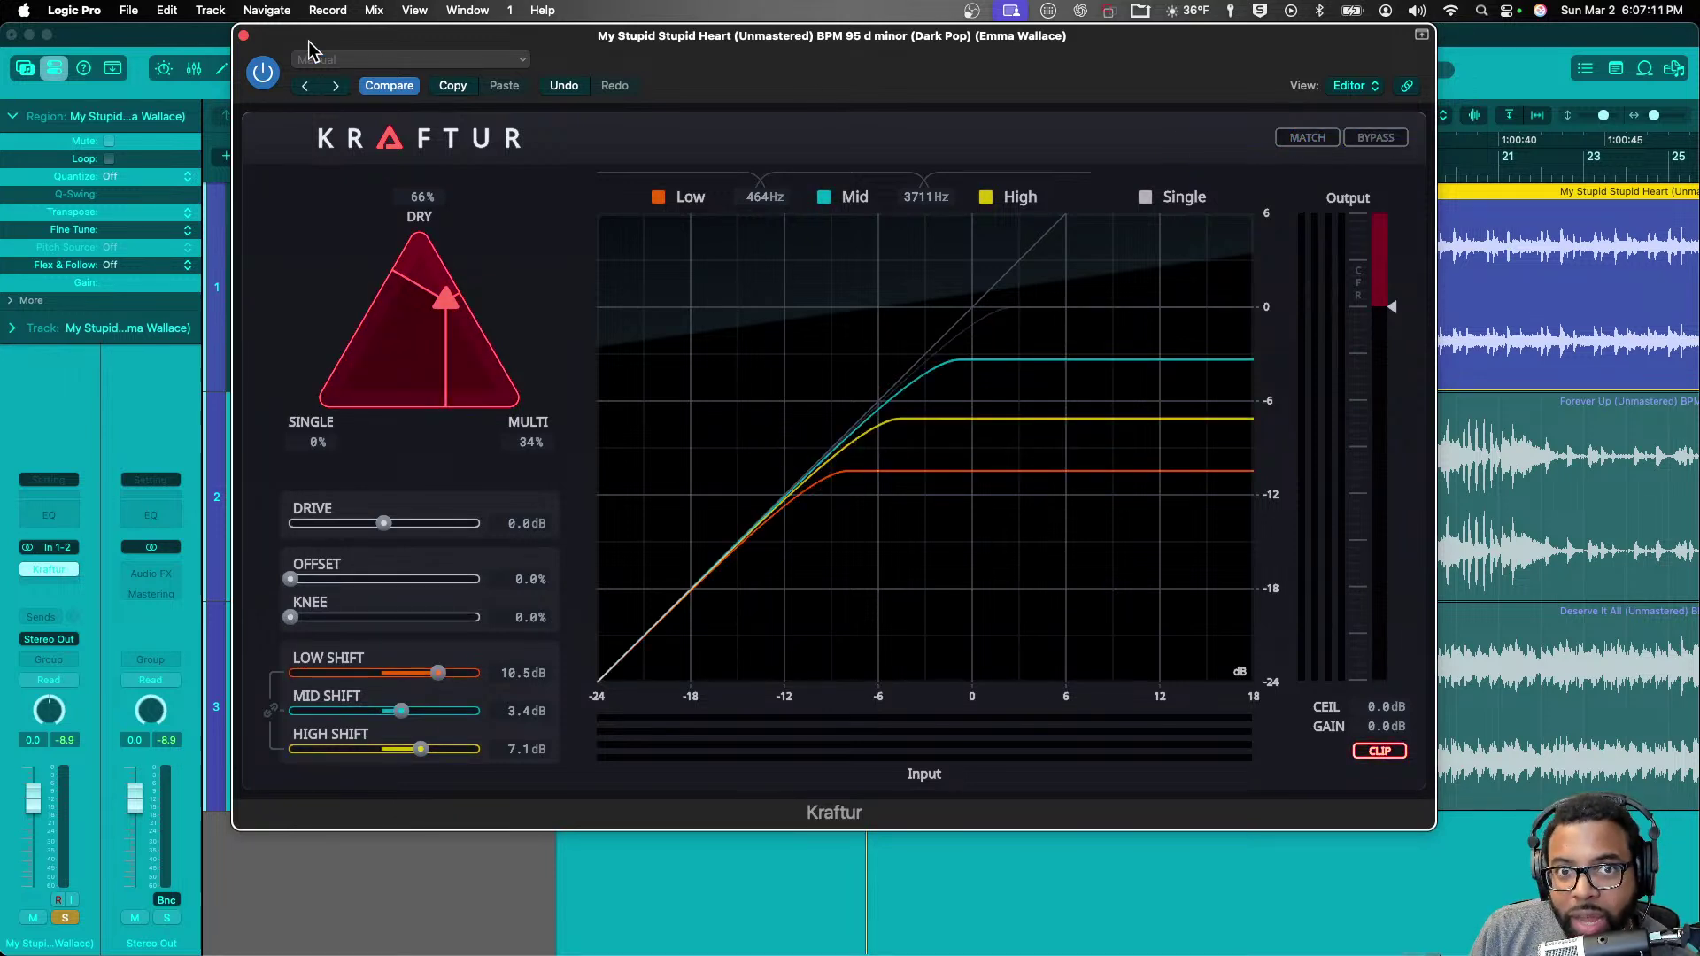
pyautogui.click(264, 72)
pyautogui.click(263, 72)
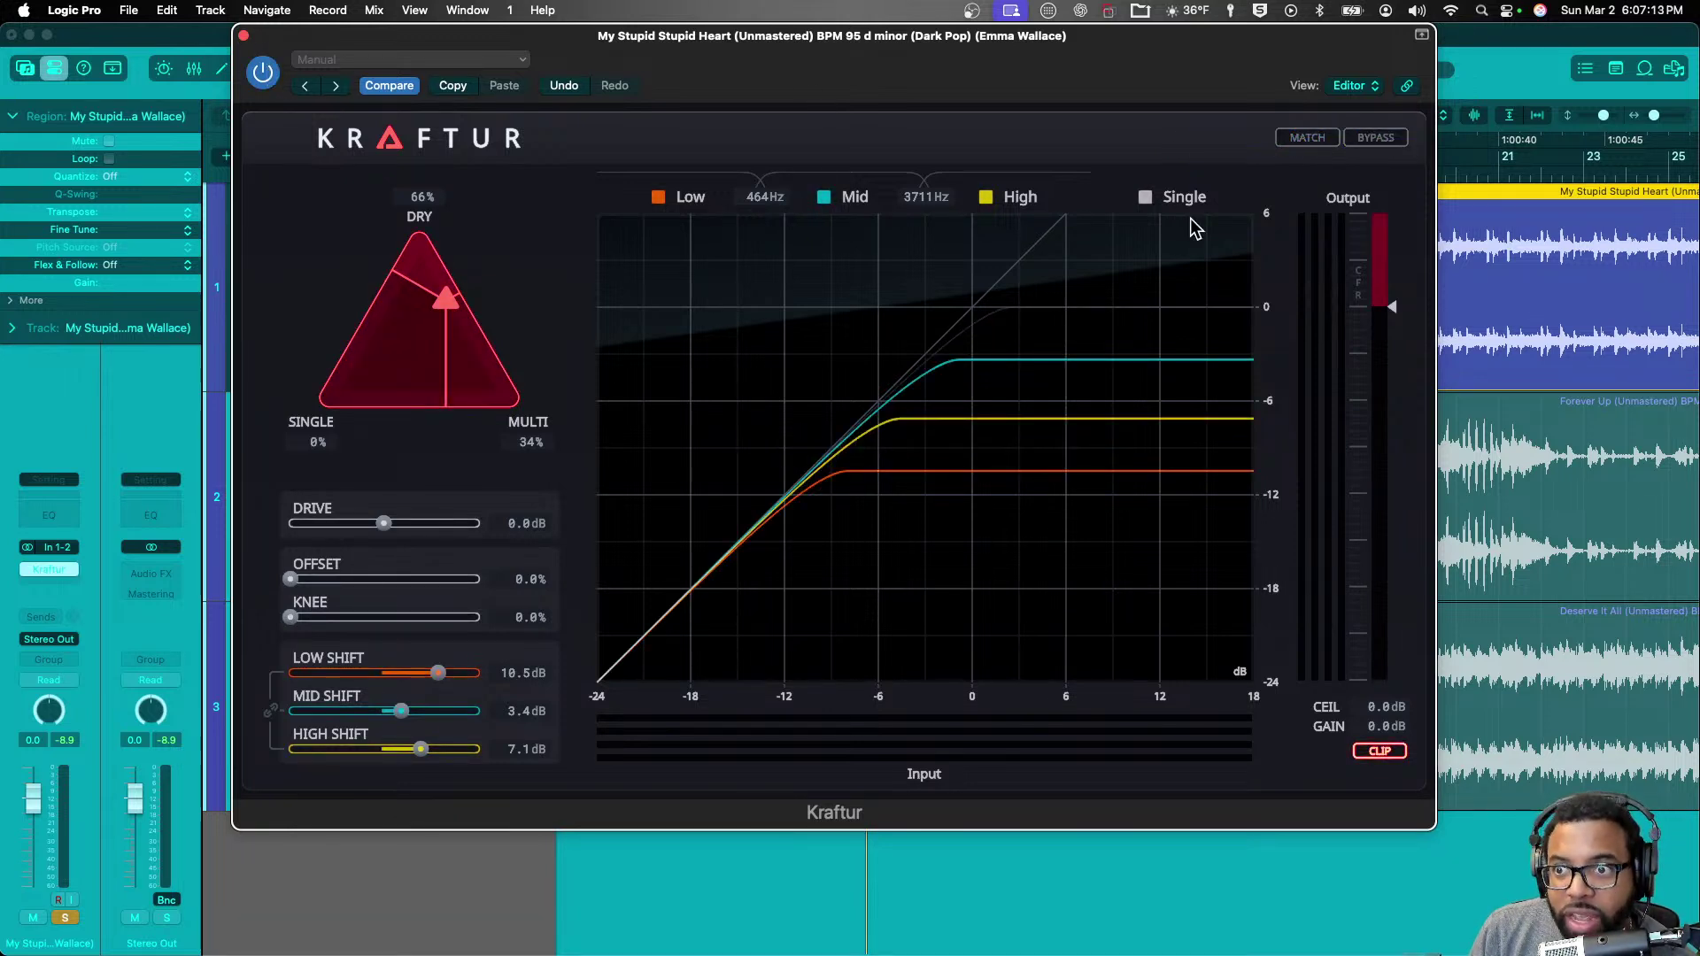
pyautogui.click(1362, 140)
pyautogui.click(1363, 140)
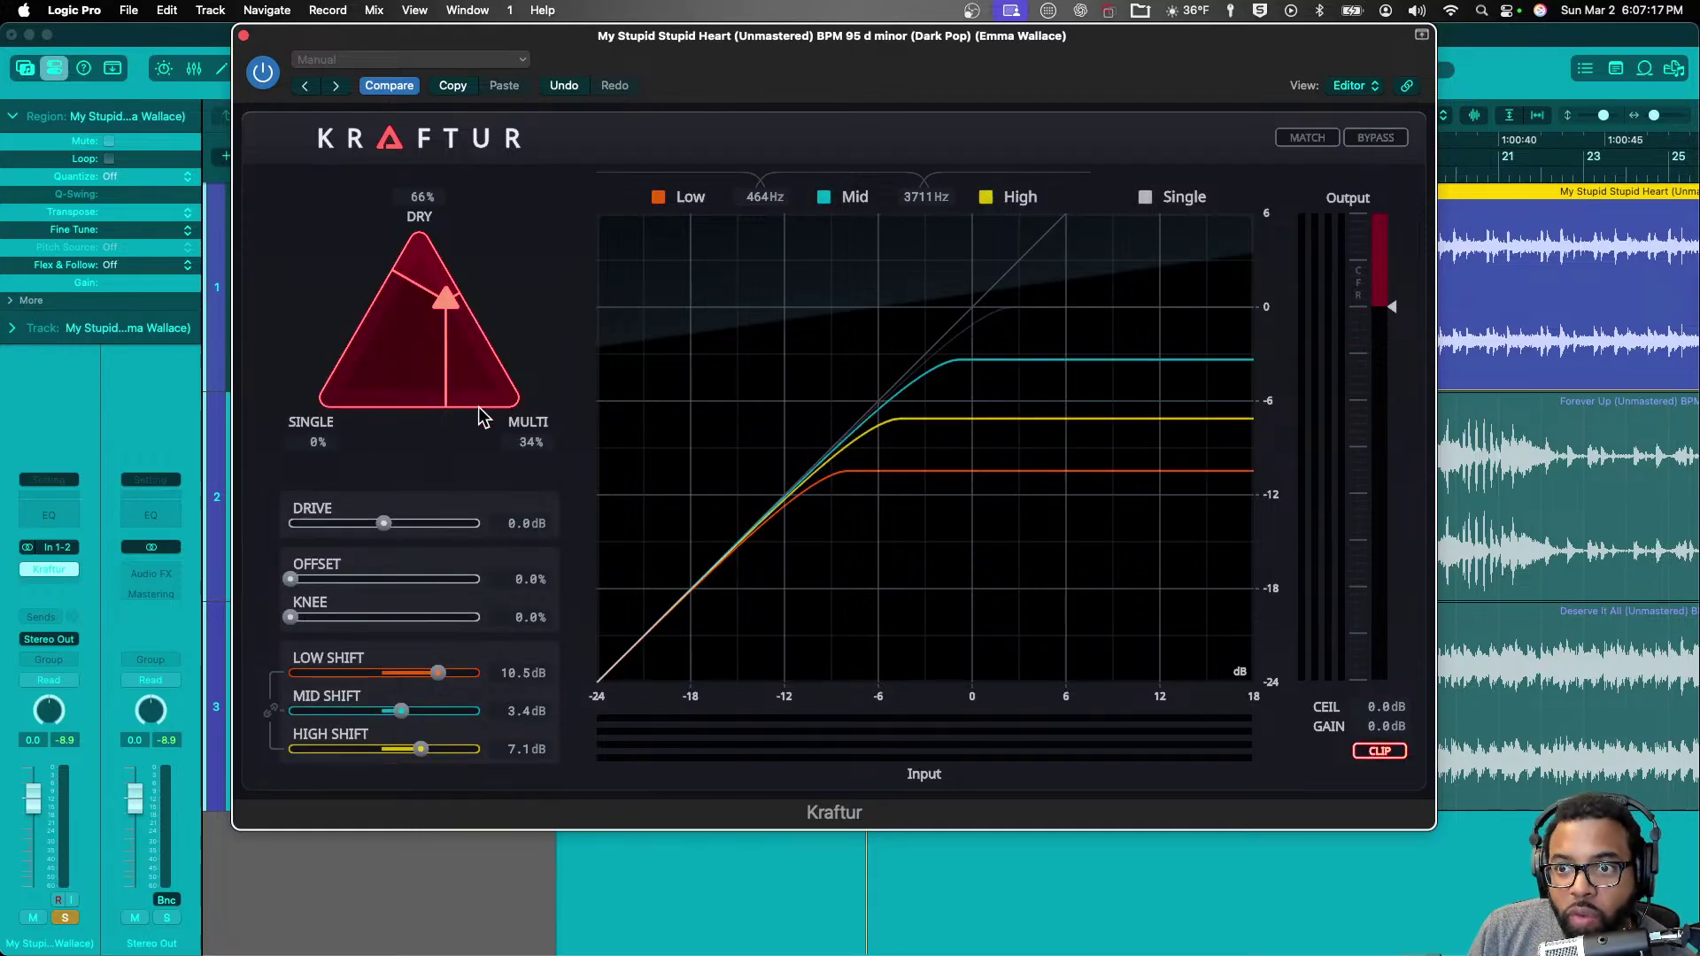
# - Raise the drive to 2.0 dB
pyautogui.moveTo(381, 523)
pyautogui.mouseDown()
pyautogui.moveTo(258, 531)
pyautogui.moveTo(596, 531)
pyautogui.moveTo(292, 527)
pyautogui.moveTo(390, 532)
pyautogui.mouseUp()
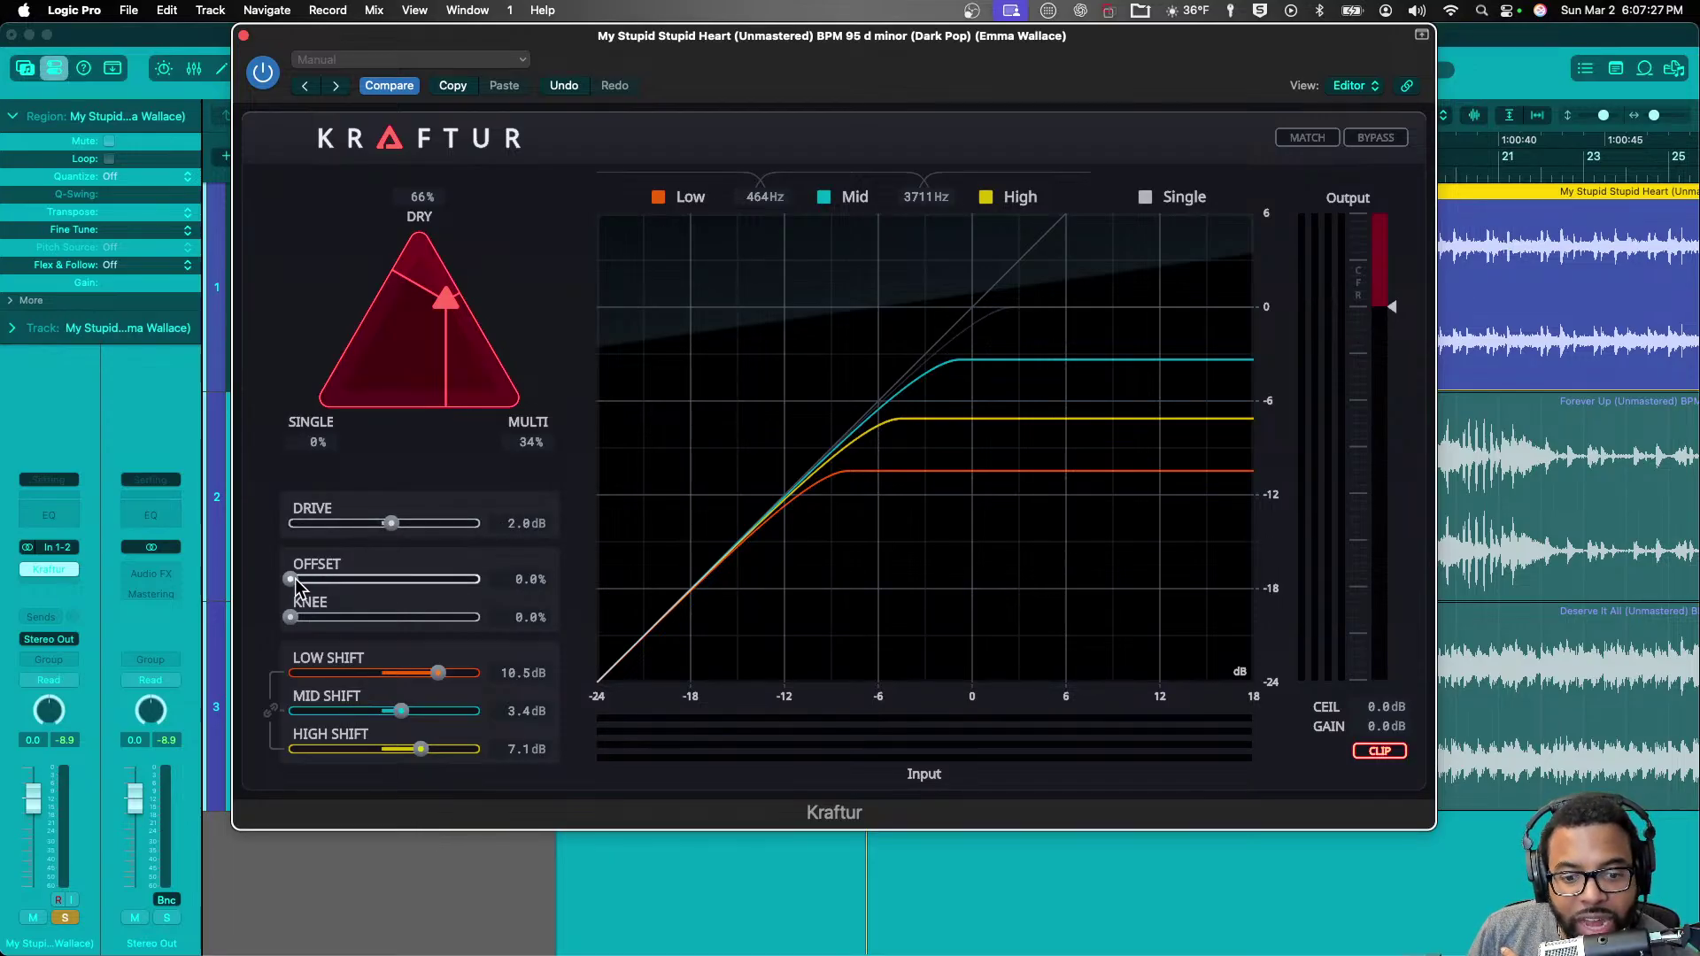
# - Try the knee at 59.8% and the offset at 100%, resetting both to 0%
pyautogui.moveTo(290, 579); pyautogui.dragTo(190, 580)
pyautogui.moveTo(410, 622)
pyautogui.mouseDown()
pyautogui.moveTo(293, 618)
pyautogui.moveTo(402, 618)
pyautogui.mouseUp()
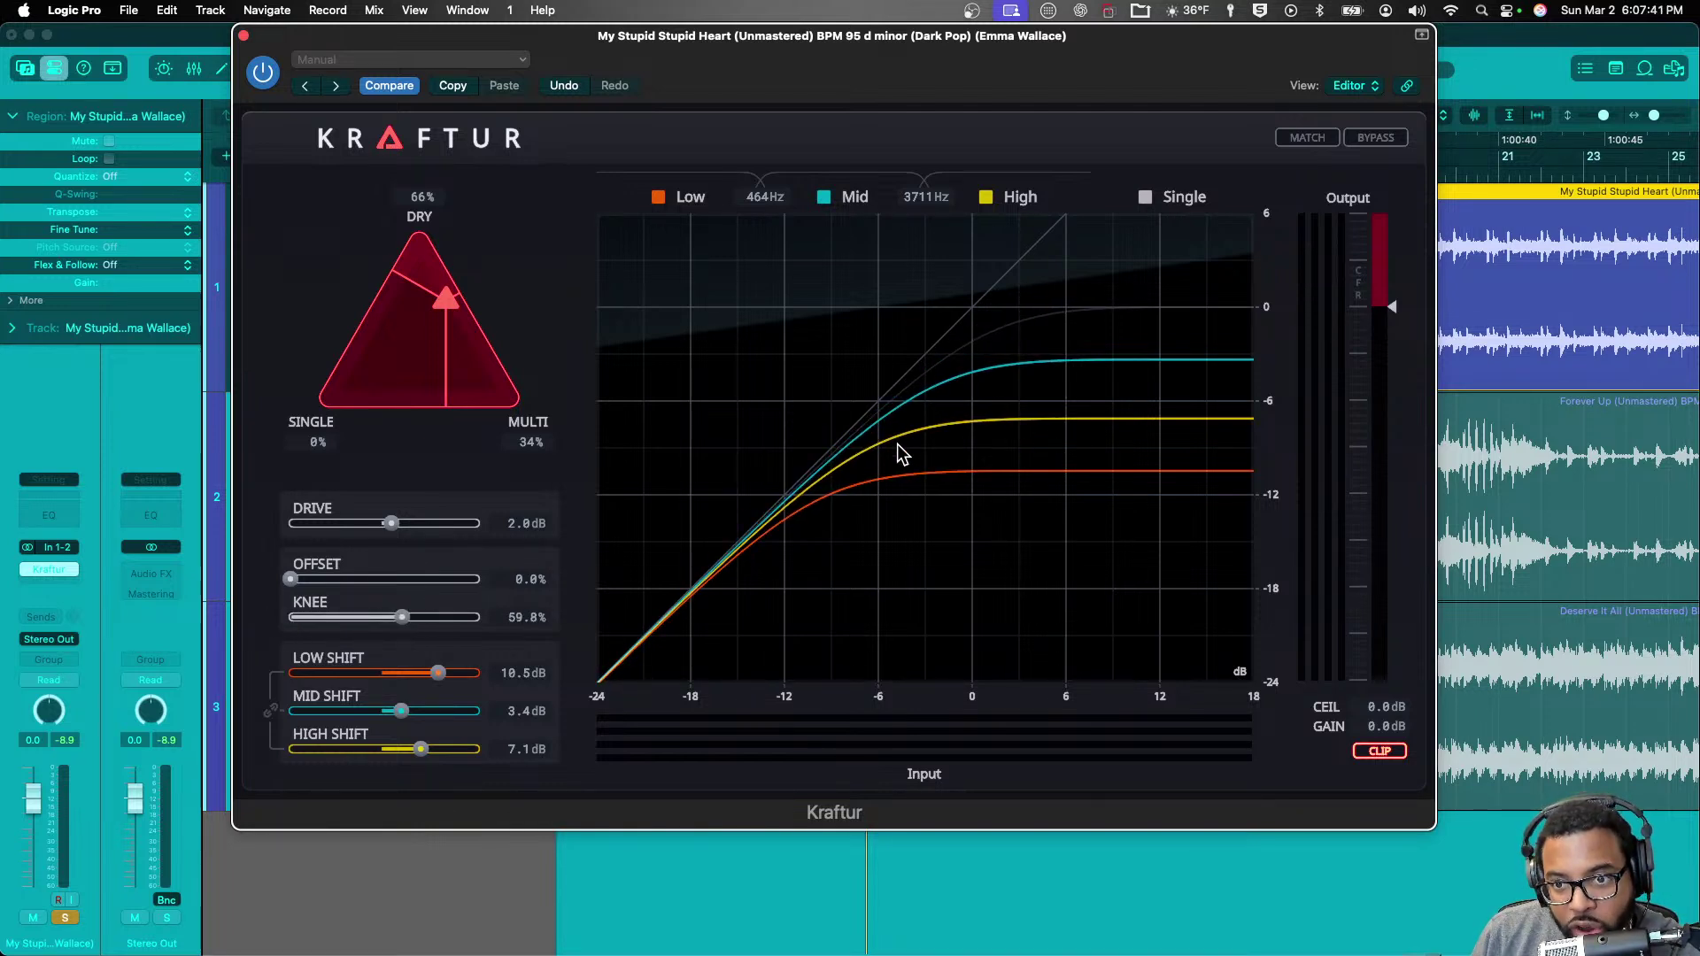
pyautogui.moveTo(406, 622); pyautogui.dragTo(522, 579)
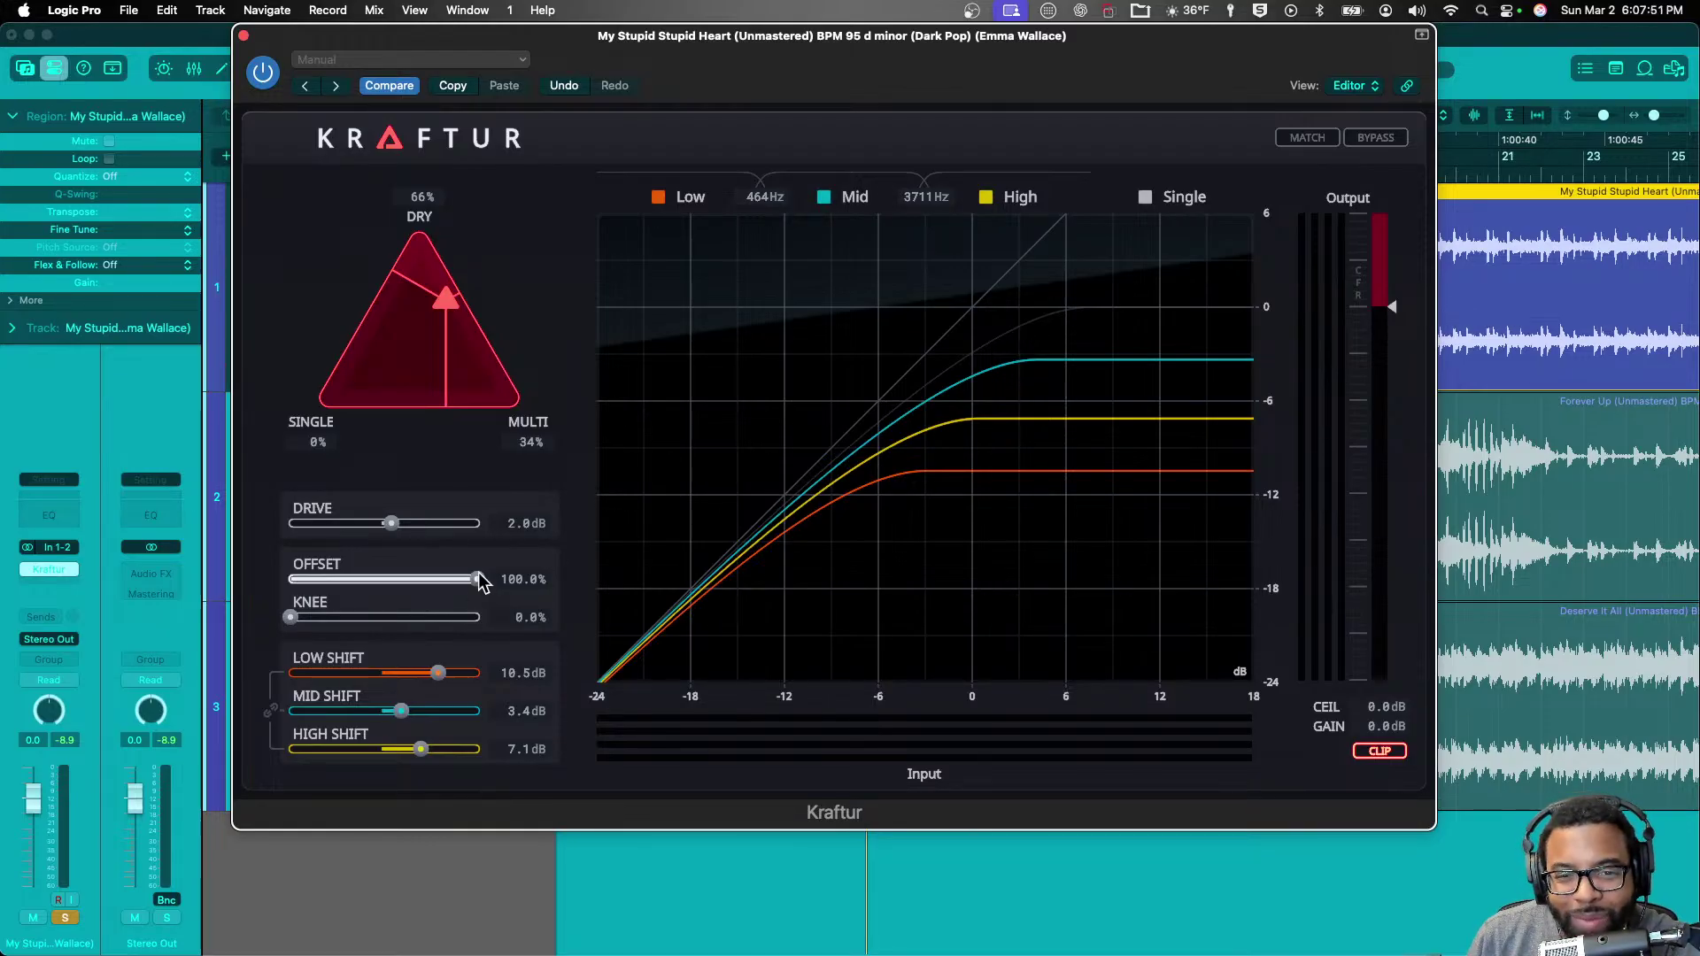
pyautogui.moveTo(479, 581); pyautogui.dragTo(243, 587)
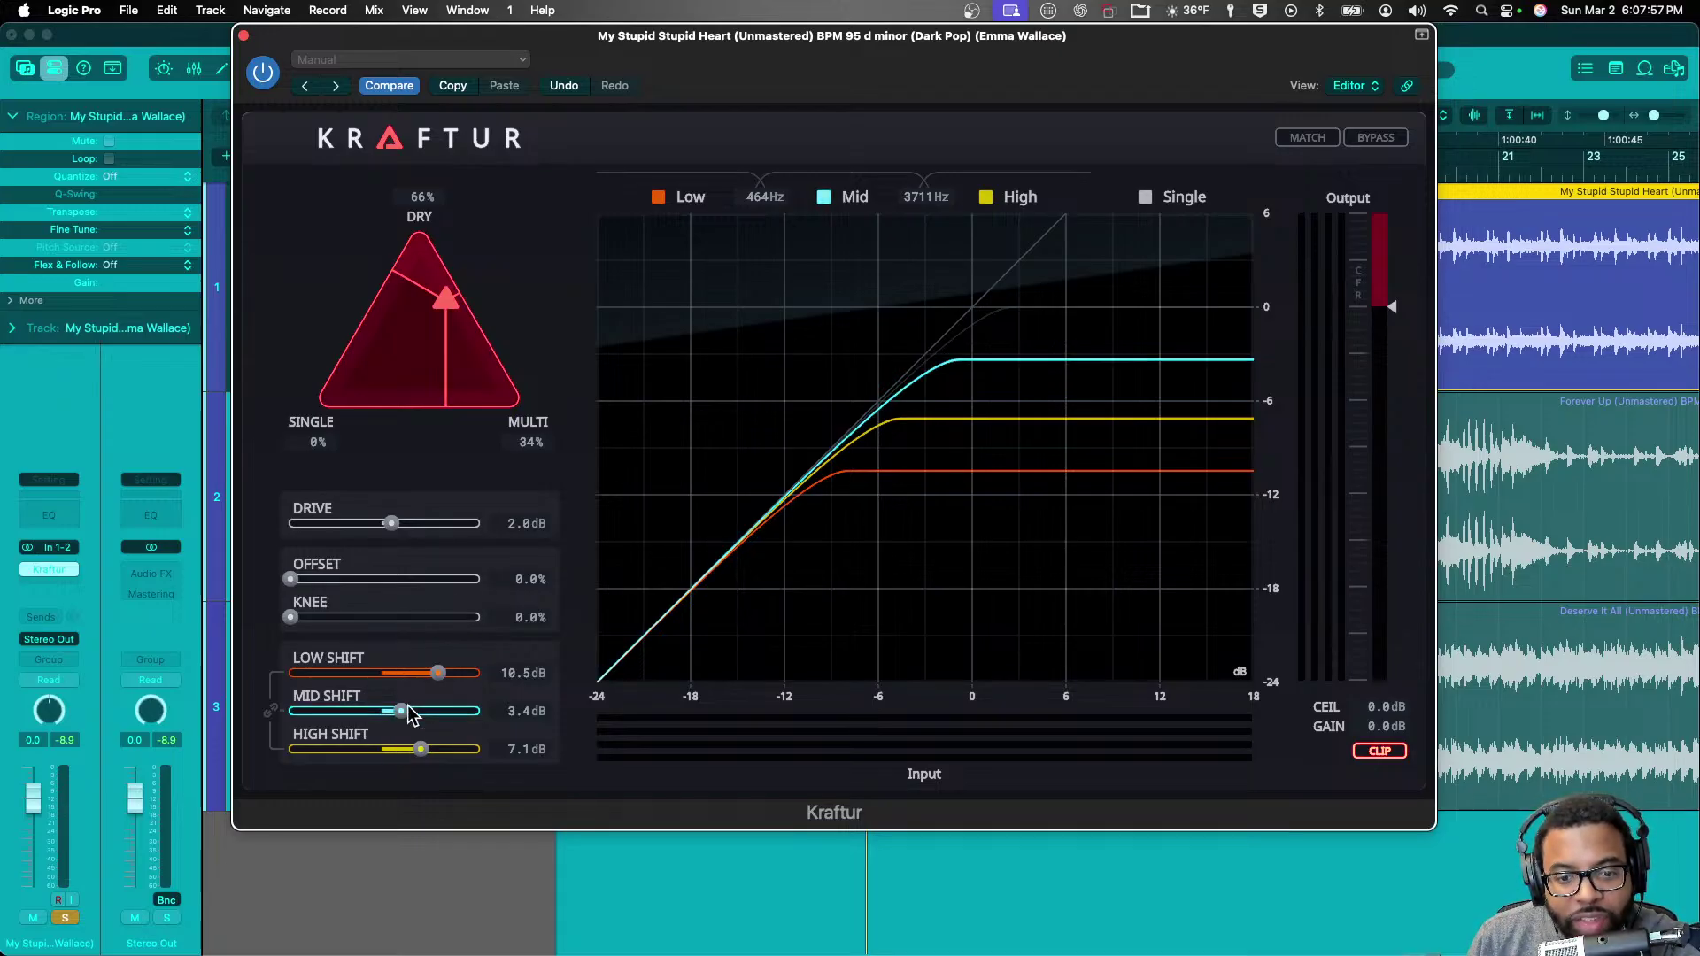
# - Adjust the band shifts to 8.8 dB low, 5.6 dB mid and 9.5 dB high, using the link between them
pyautogui.moveTo(438, 673); pyautogui.dragTo(412, 714)
pyautogui.click(272, 711)
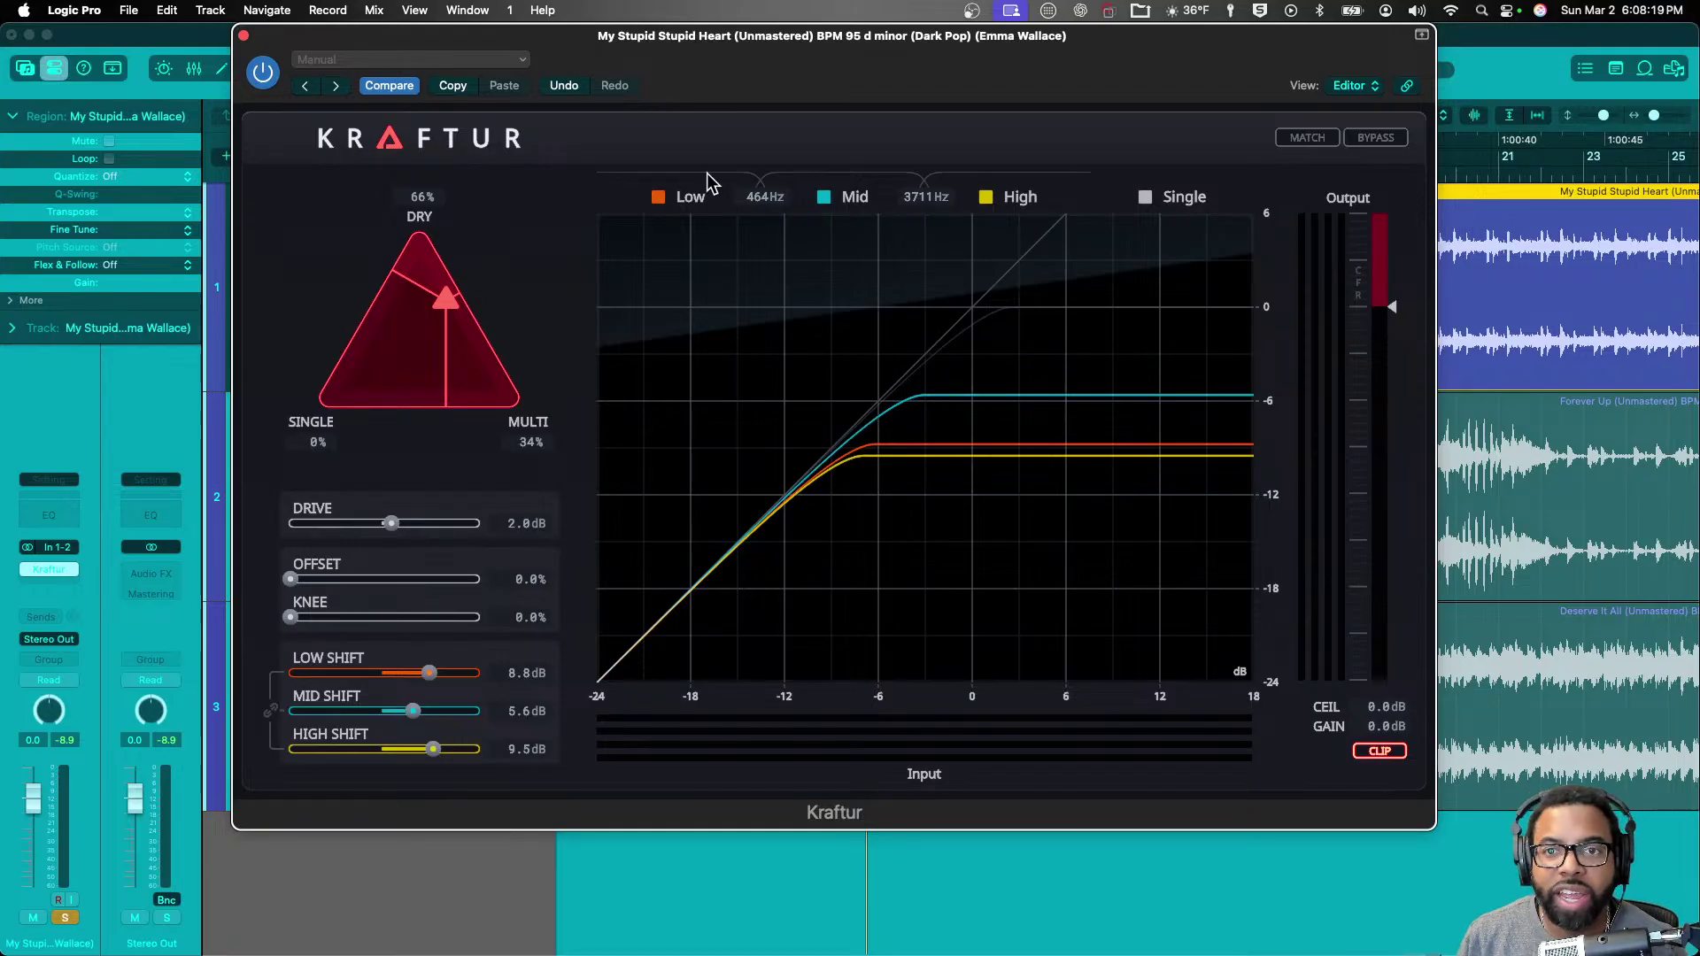
# - Play the song with the master volume turned fully down, and reposition the plug-in window so its meters are in view
pyautogui.moveTo(713, 80); pyautogui.dragTo(704, 142)
pyautogui.moveTo(771, 258); pyautogui.dragTo(760, 217)
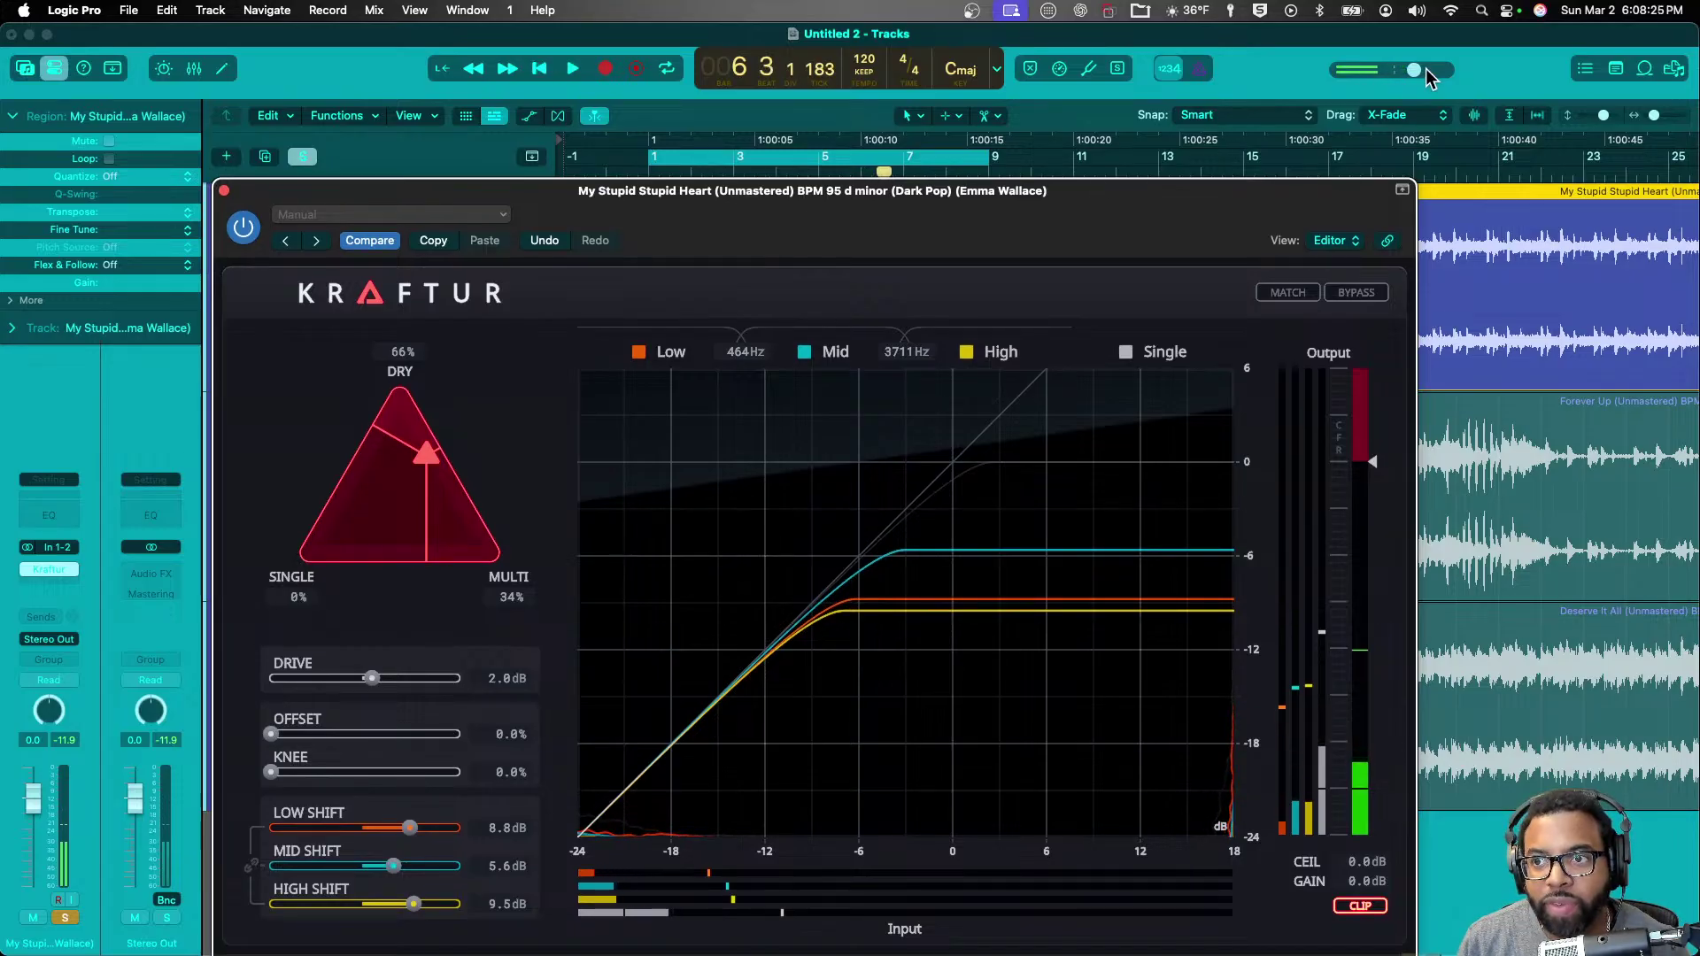
pyautogui.moveTo(1420, 70); pyautogui.dragTo(1338, 71)
pyautogui.press('space')
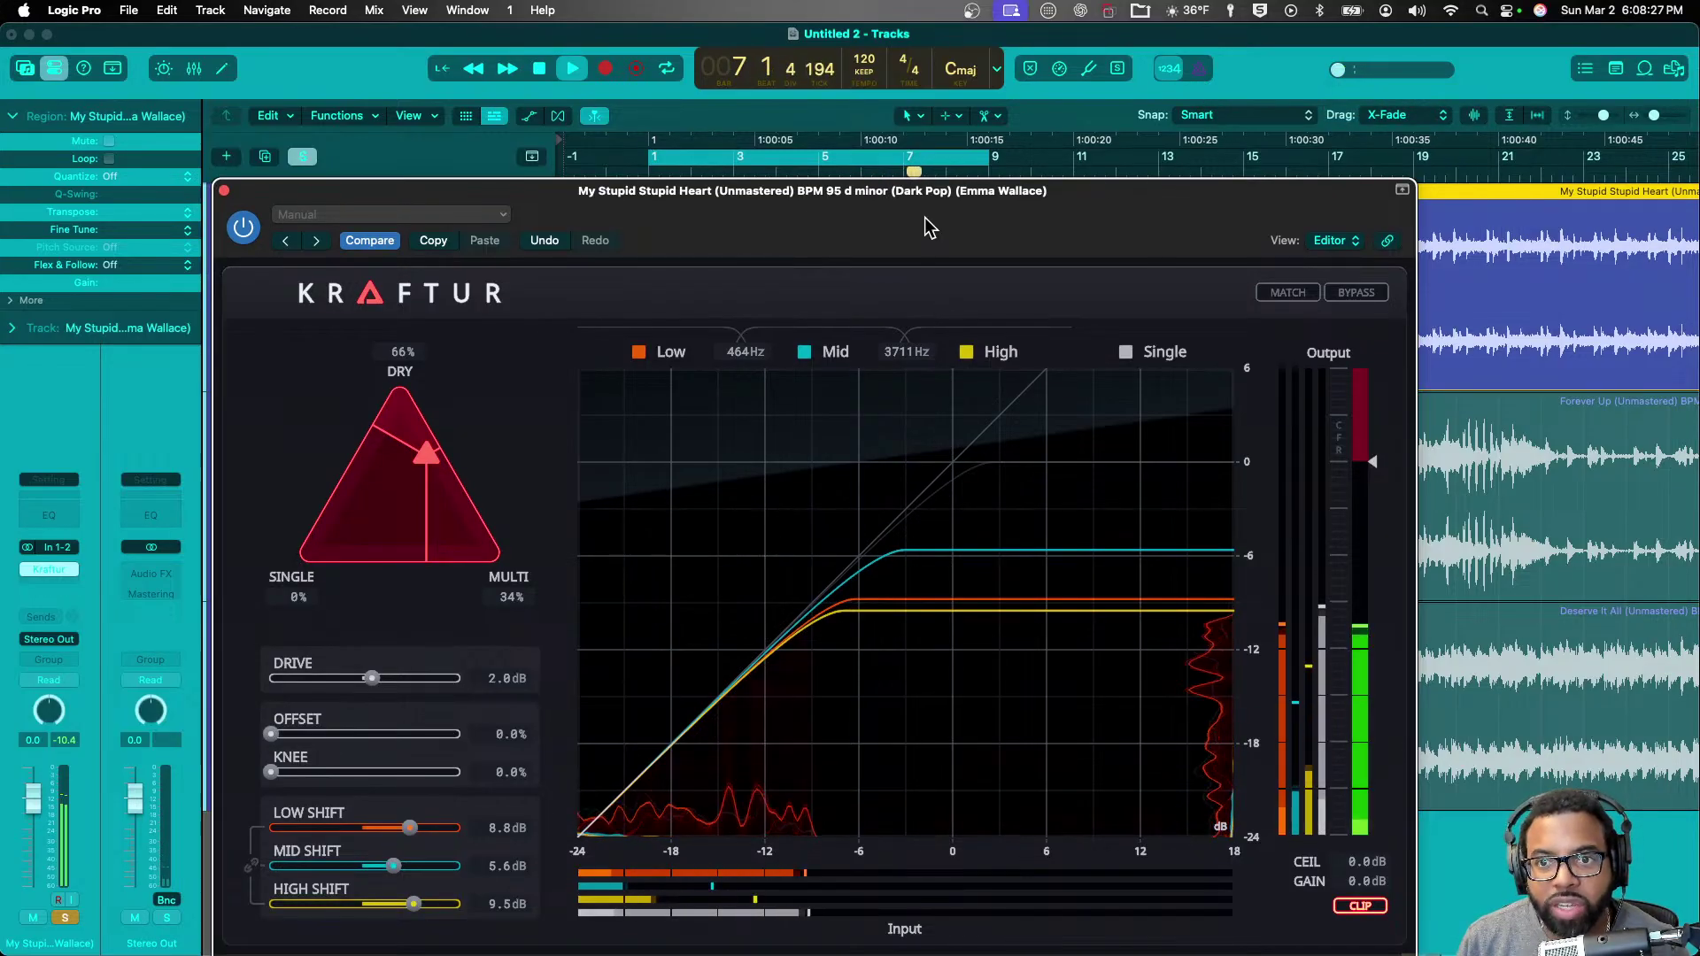
pyautogui.moveTo(928, 228); pyautogui.dragTo(917, 125)
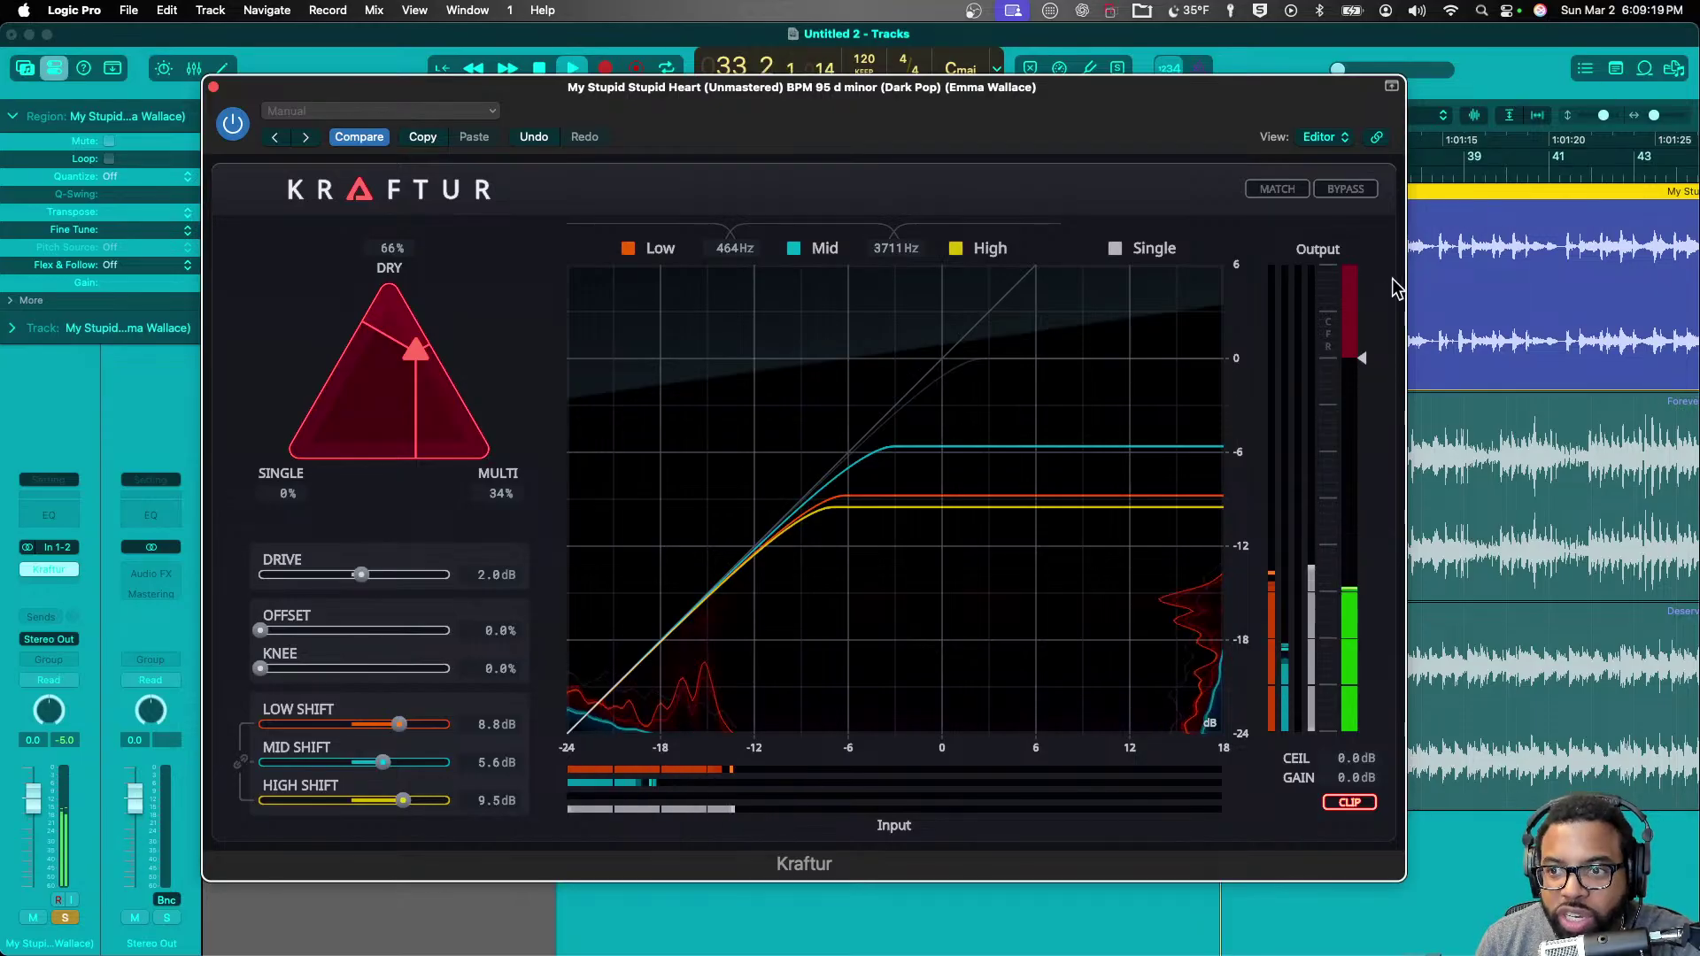
# - Lower the output gain to -4.5 dB and the ceiling to -4.7 dB during playback
pyautogui.moveTo(1376, 352); pyautogui.dragTo(1365, 422)
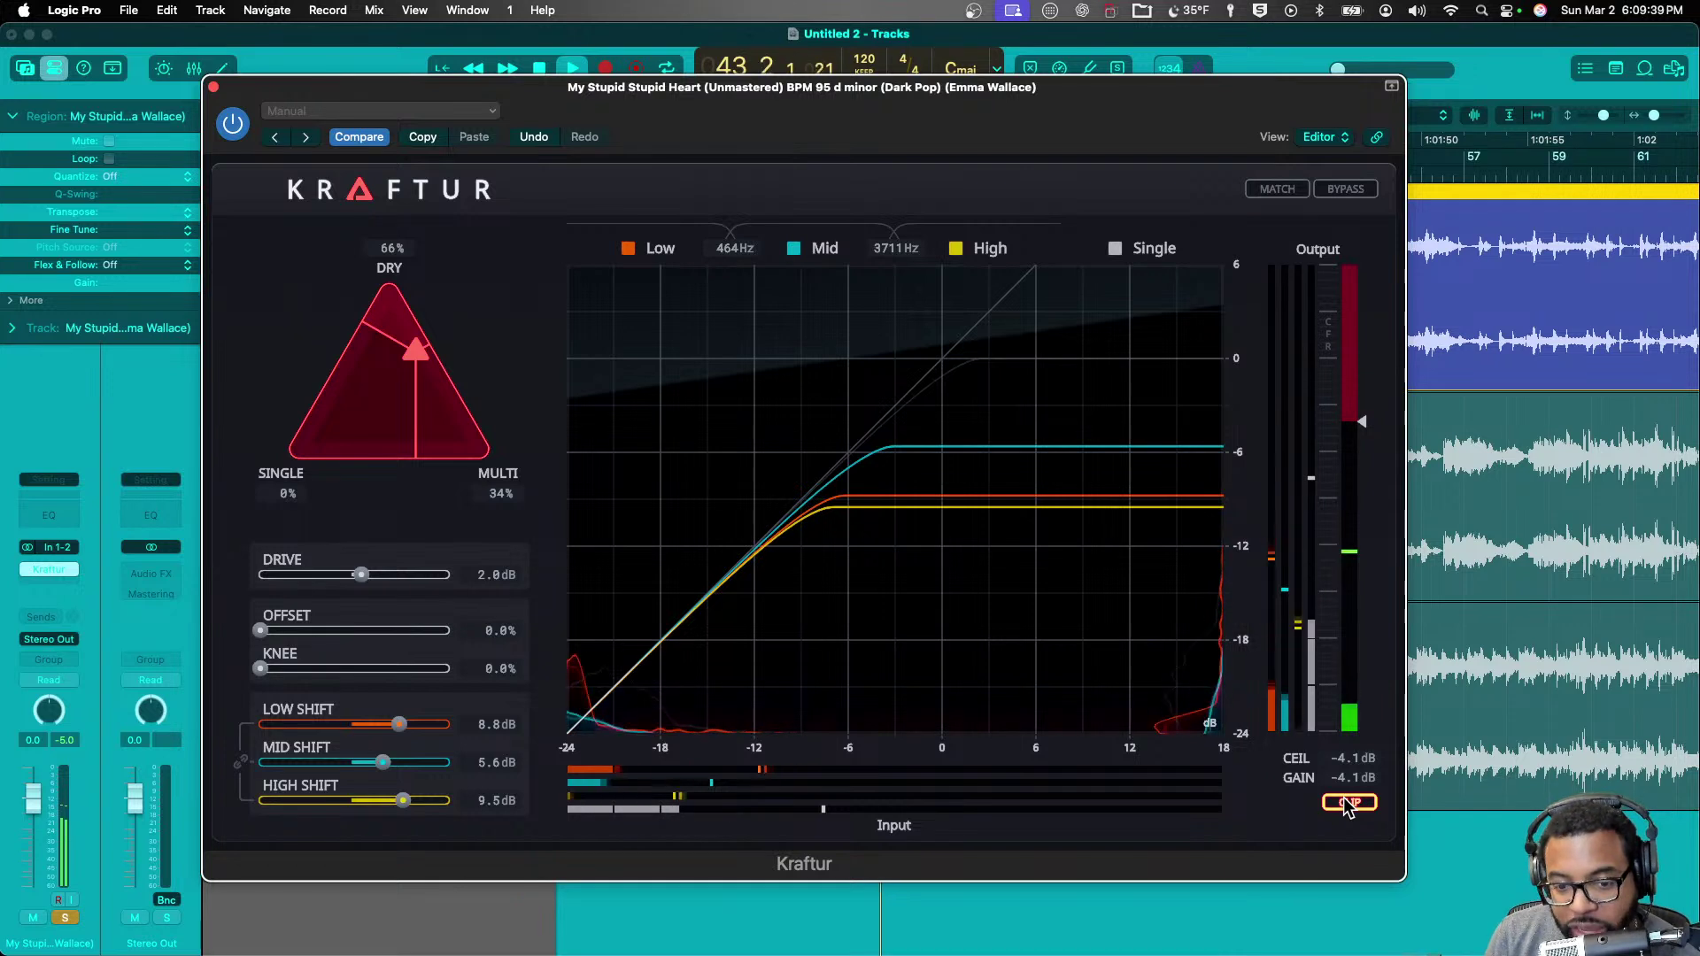
pyautogui.moveTo(1365, 380); pyautogui.dragTo(1358, 450)
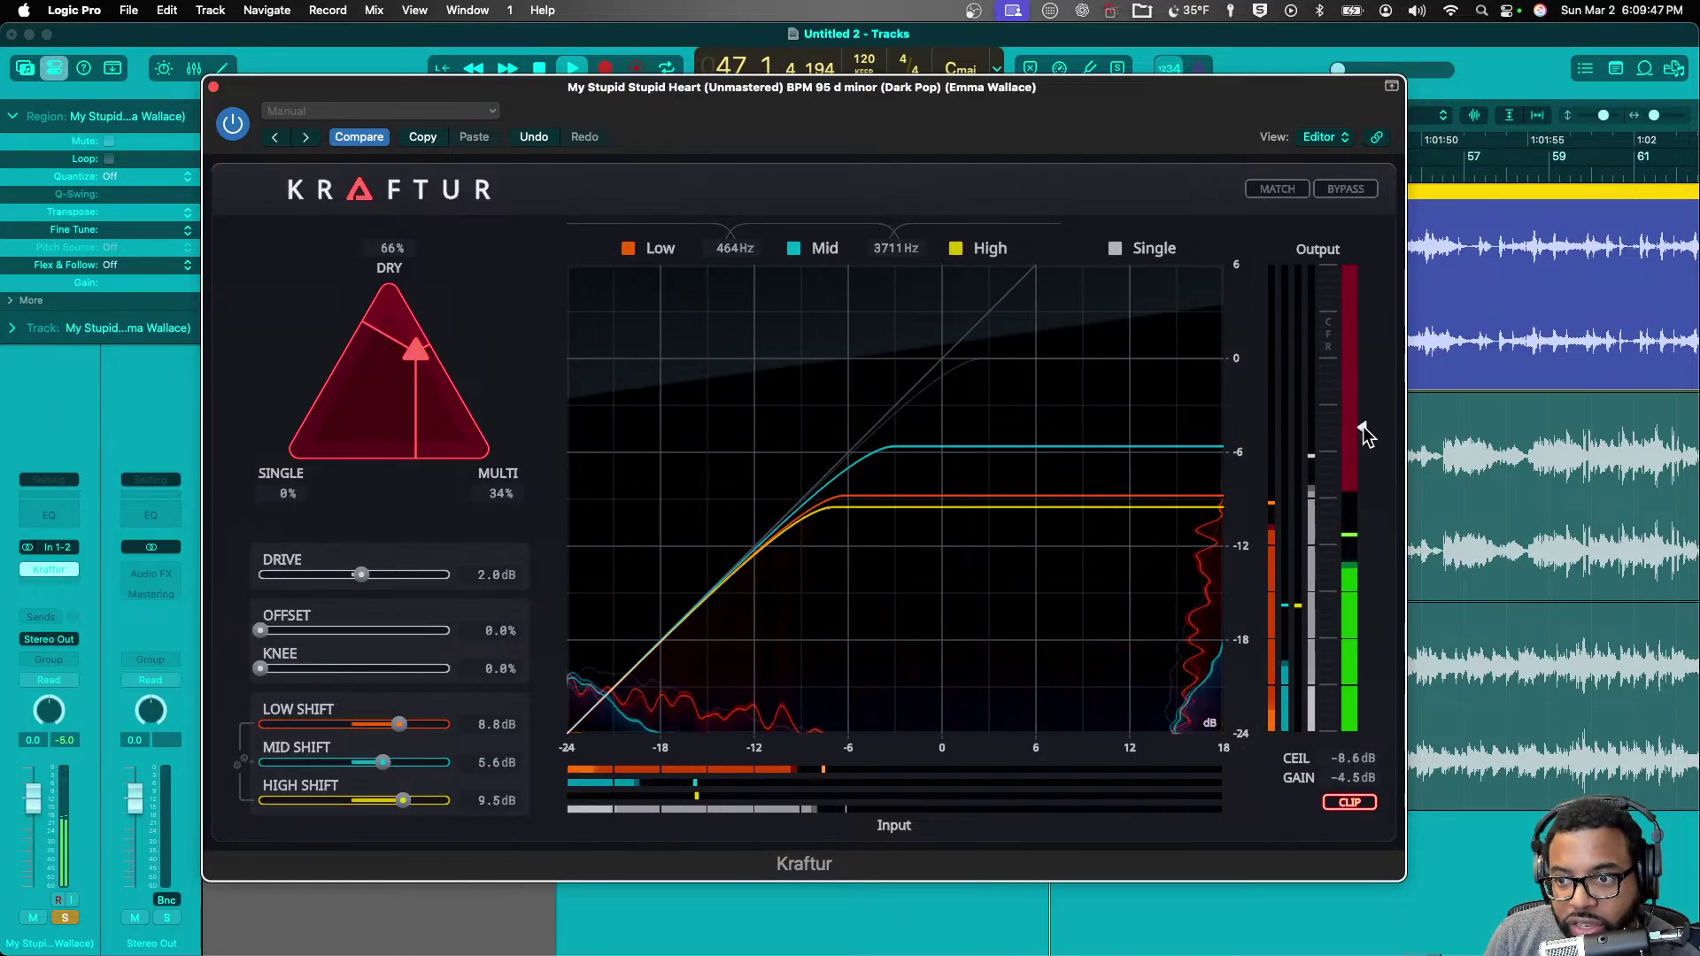
pyautogui.moveTo(1351, 448); pyautogui.dragTo(1351, 390)
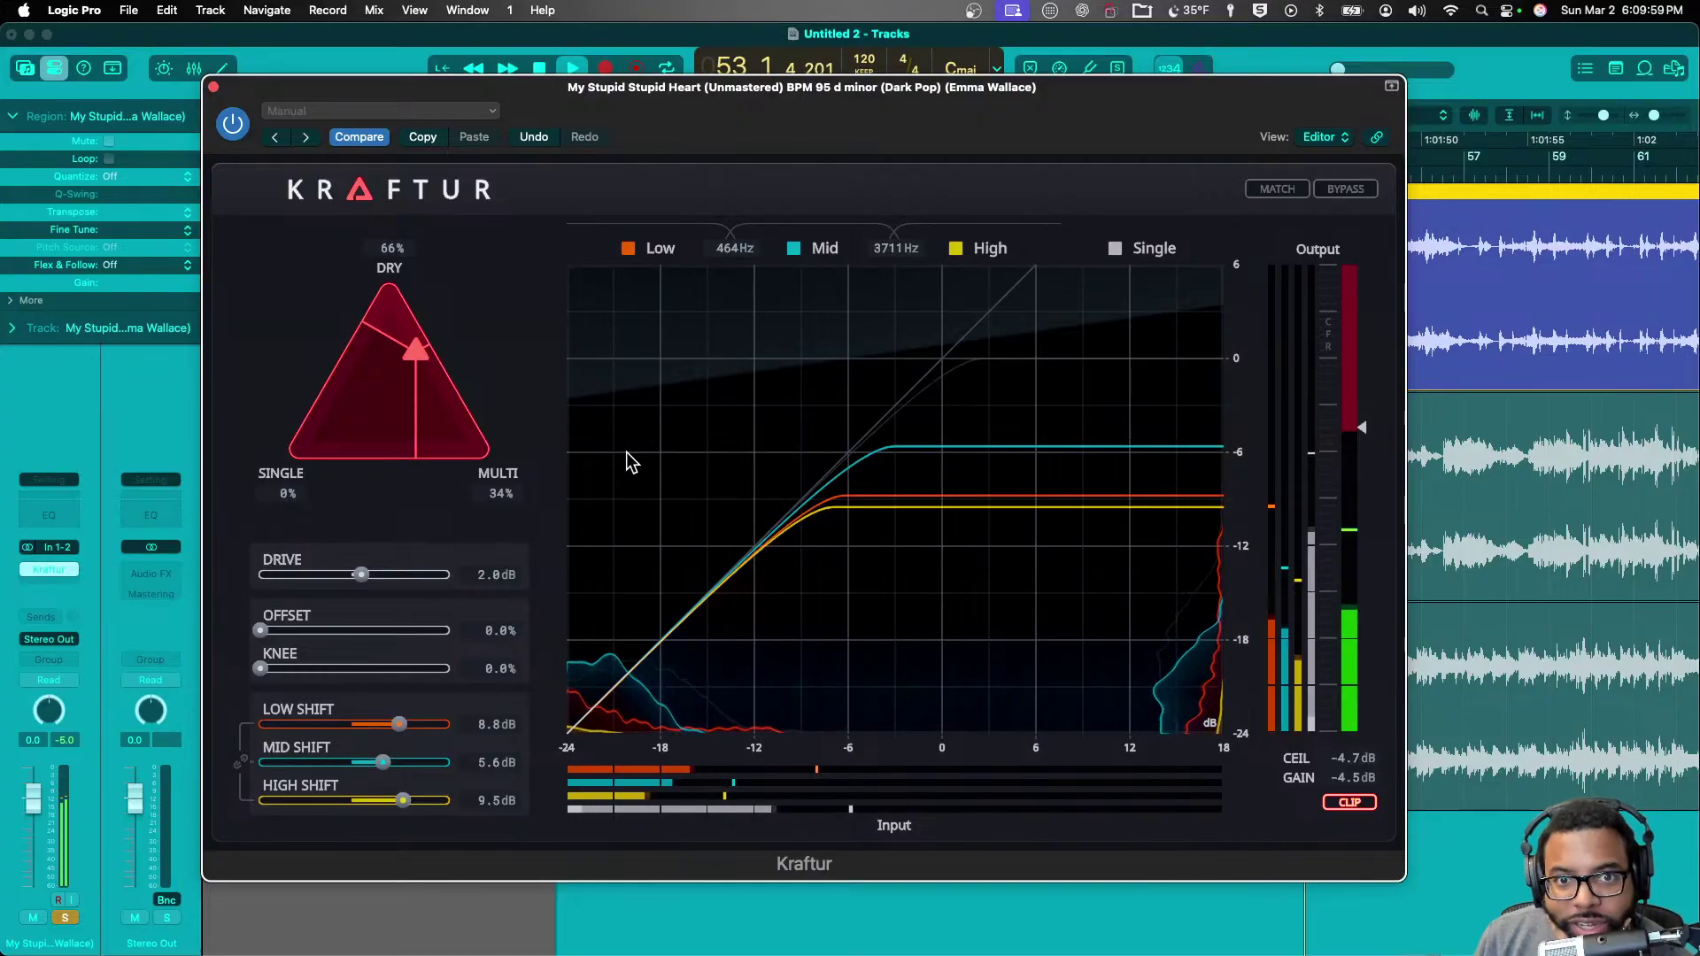
# - Open Kraftur's information and settings window and try its color schemes one after another, from Amber through to Warm
pyautogui.click(363, 195)
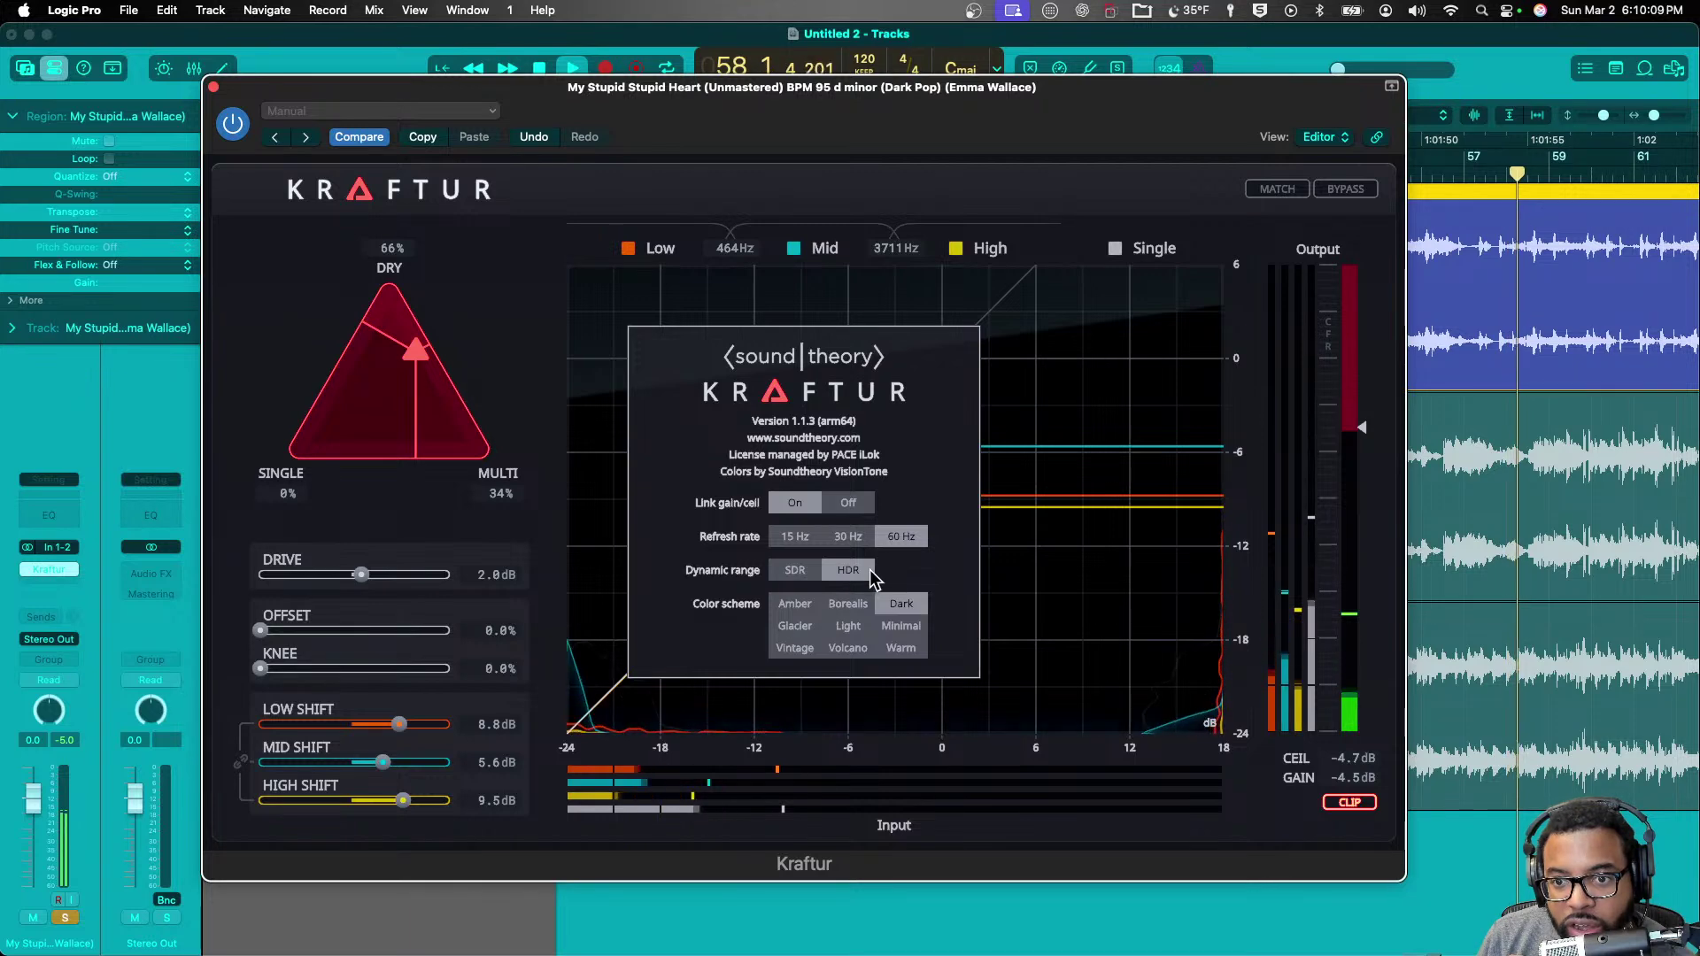
pyautogui.click(799, 604)
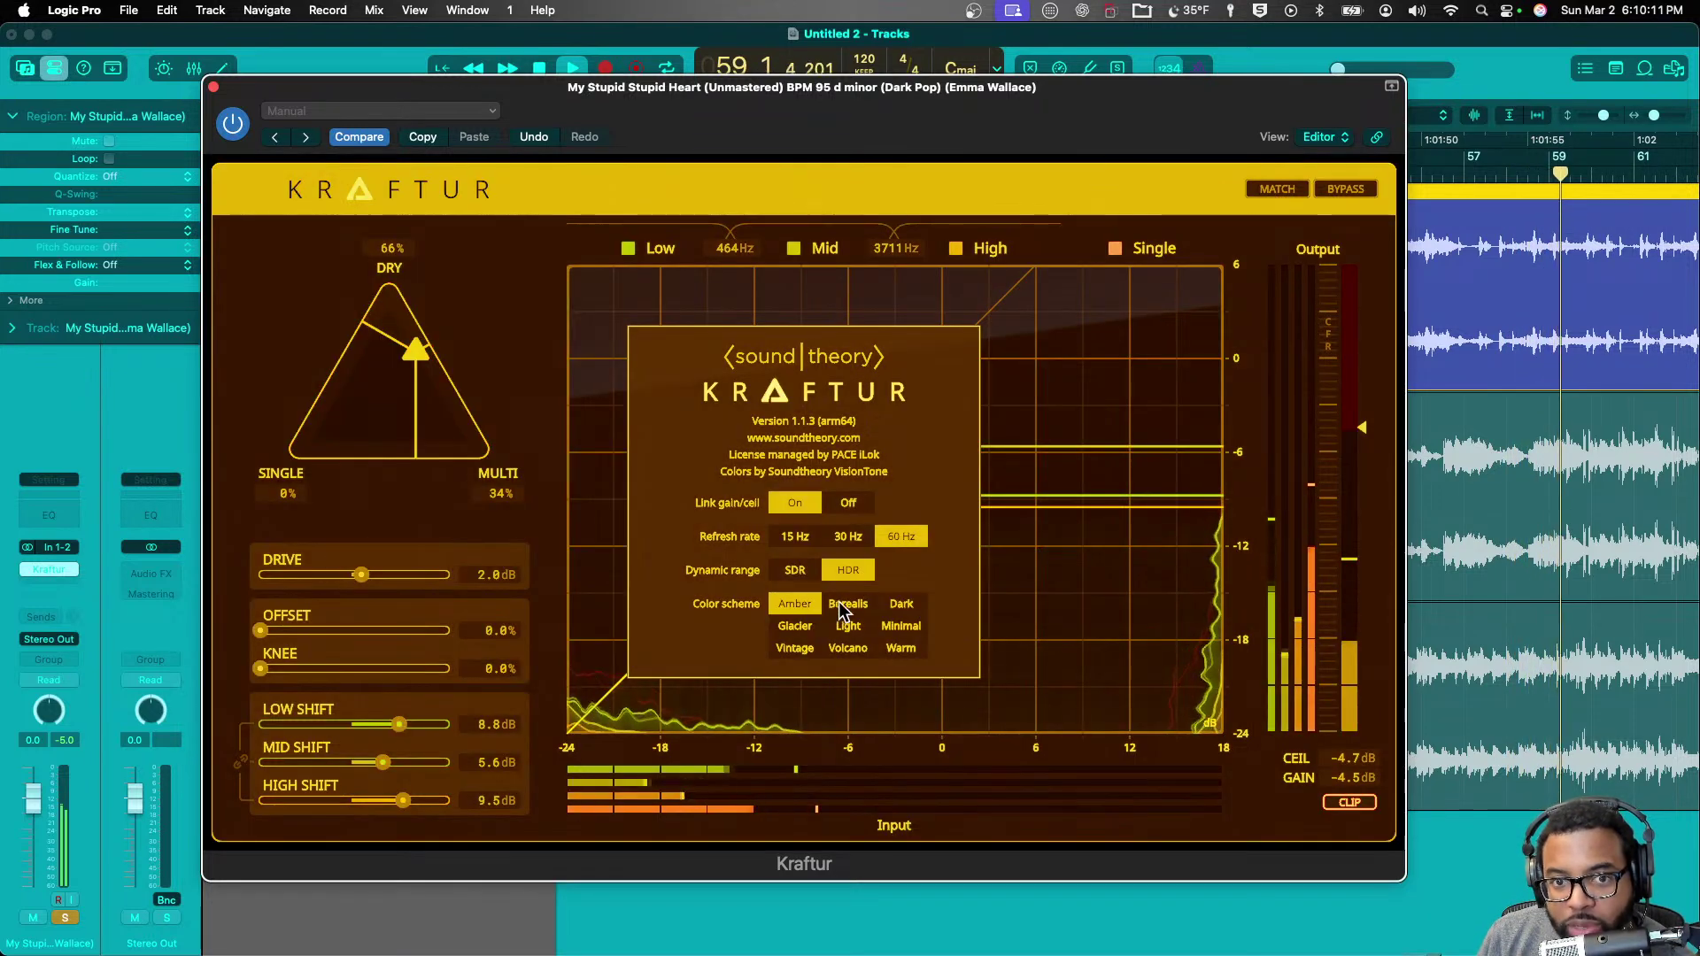
pyautogui.click(864, 604)
pyautogui.click(882, 609)
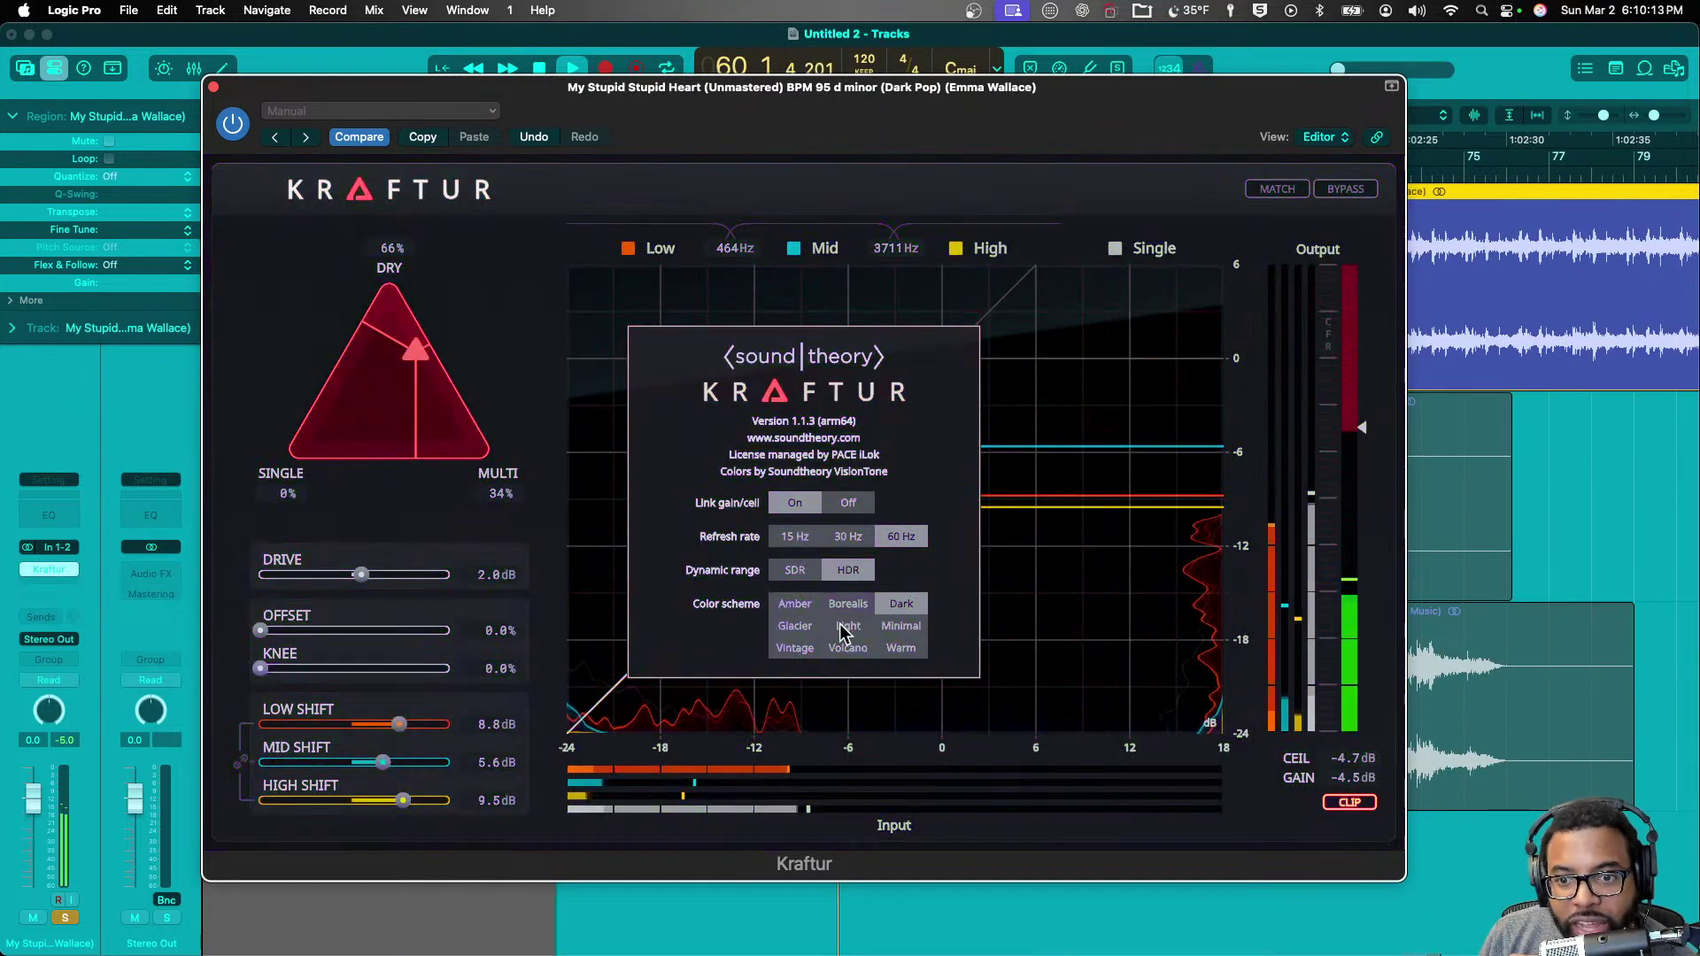
pyautogui.click(795, 627)
pyautogui.click(850, 629)
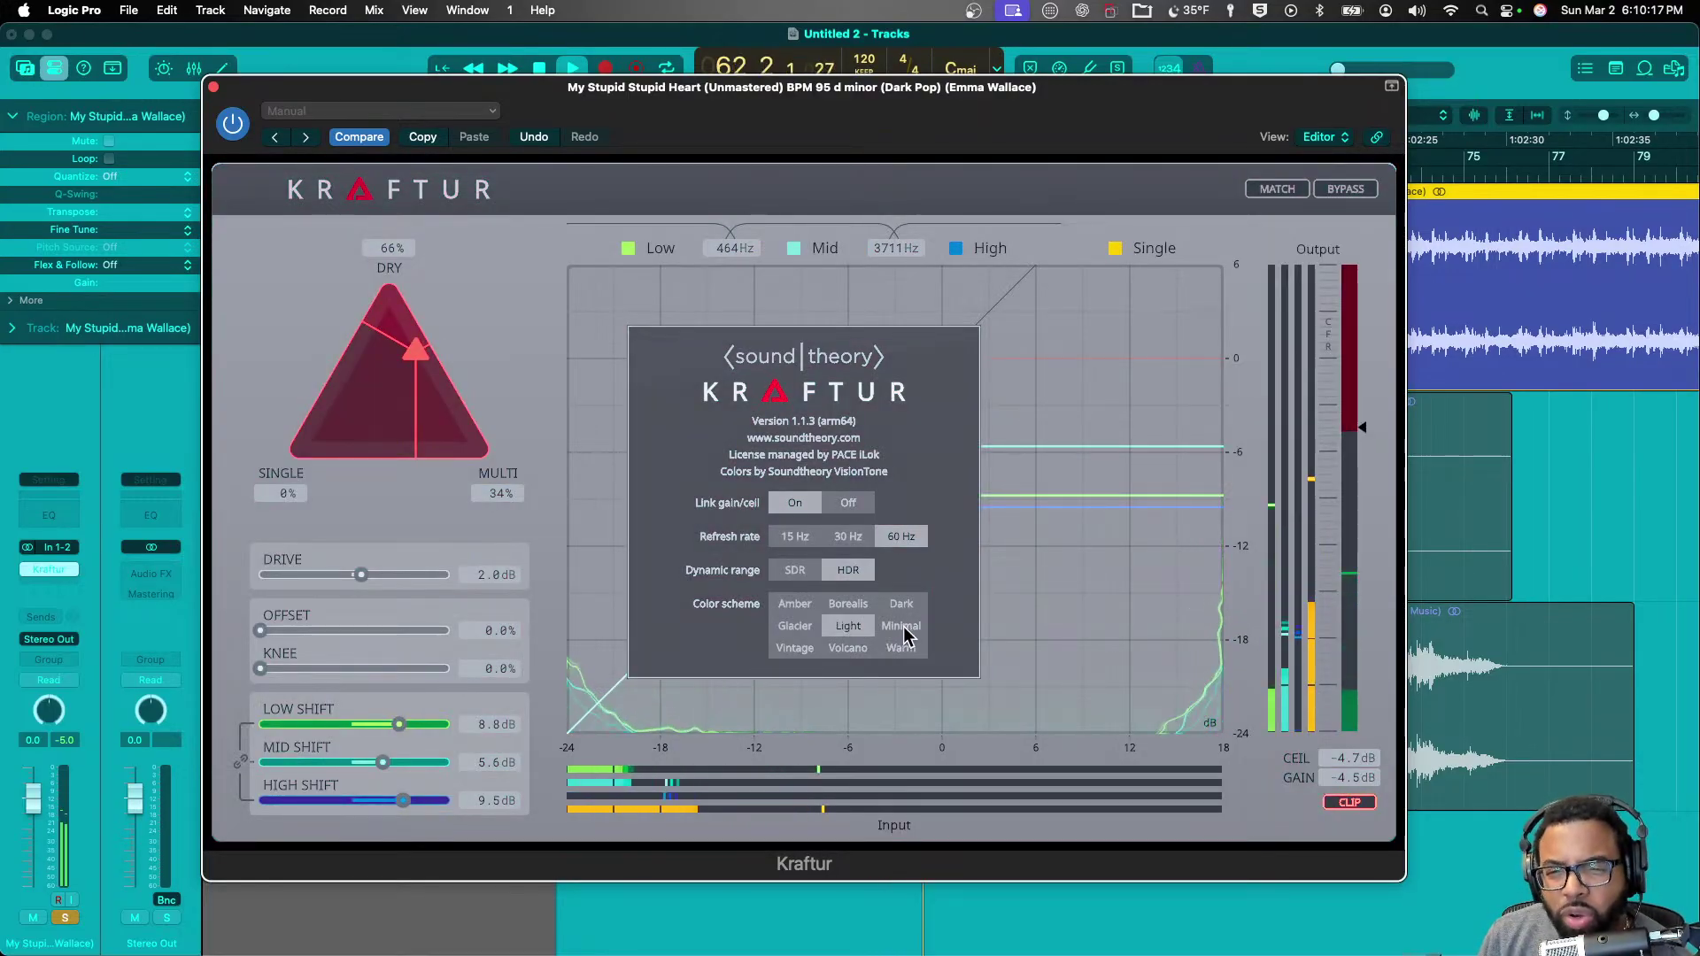
pyautogui.click(902, 627)
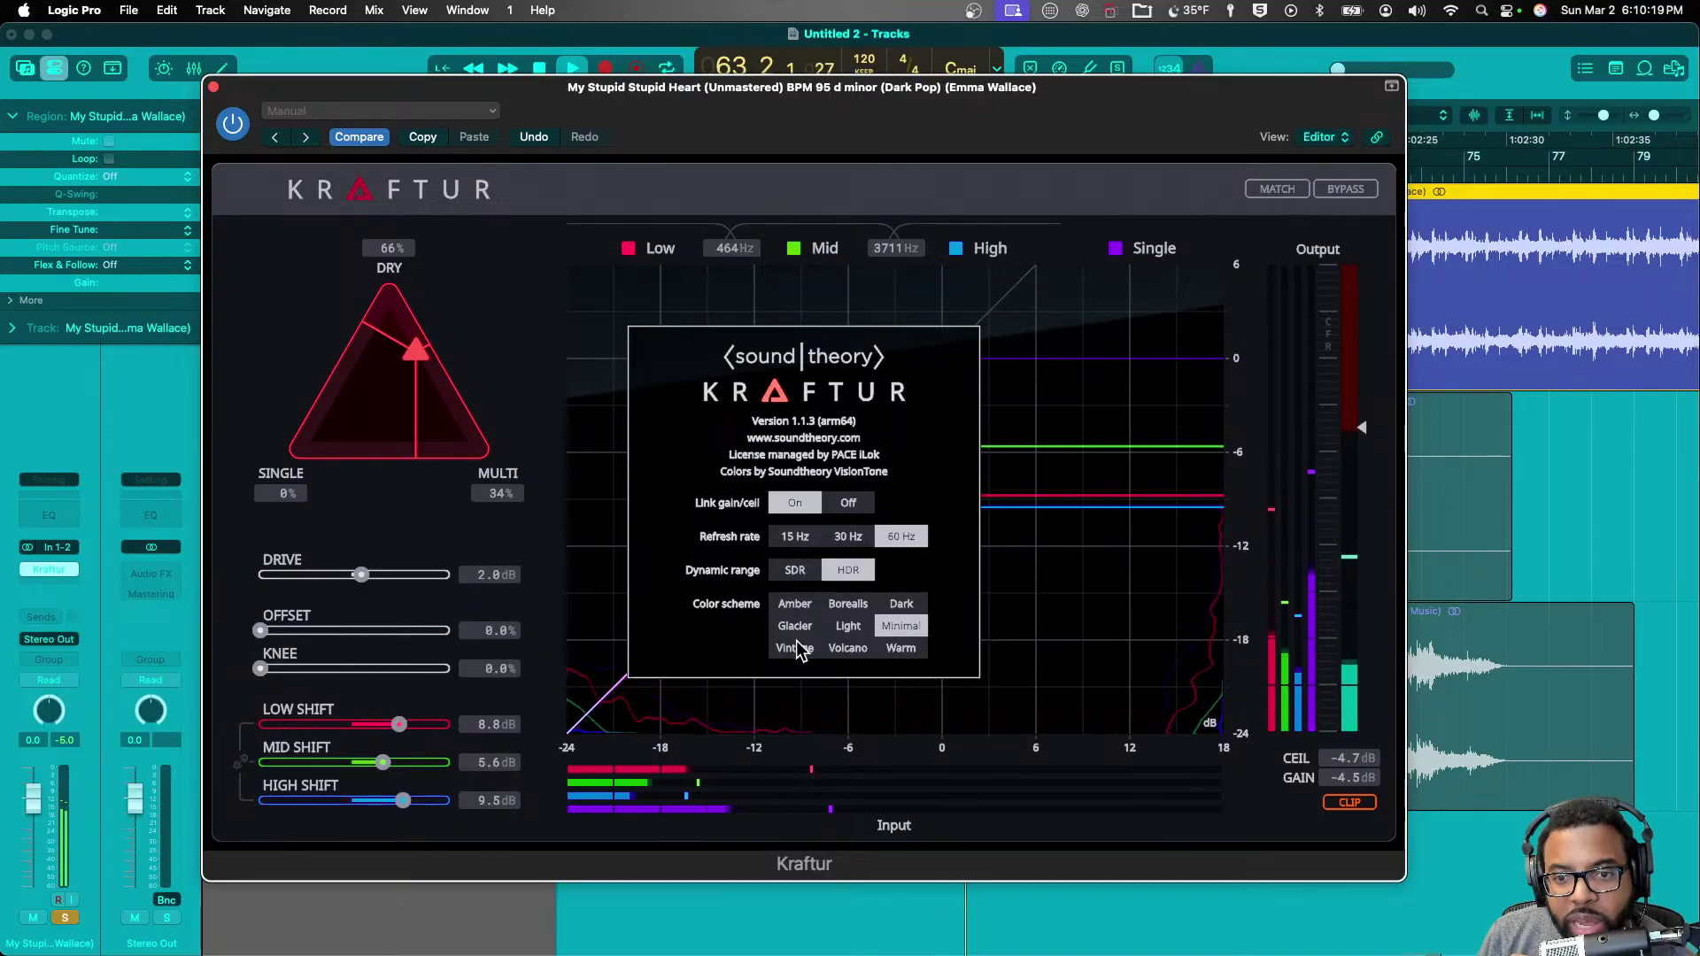
pyautogui.click(795, 648)
pyautogui.click(849, 648)
pyautogui.click(899, 648)
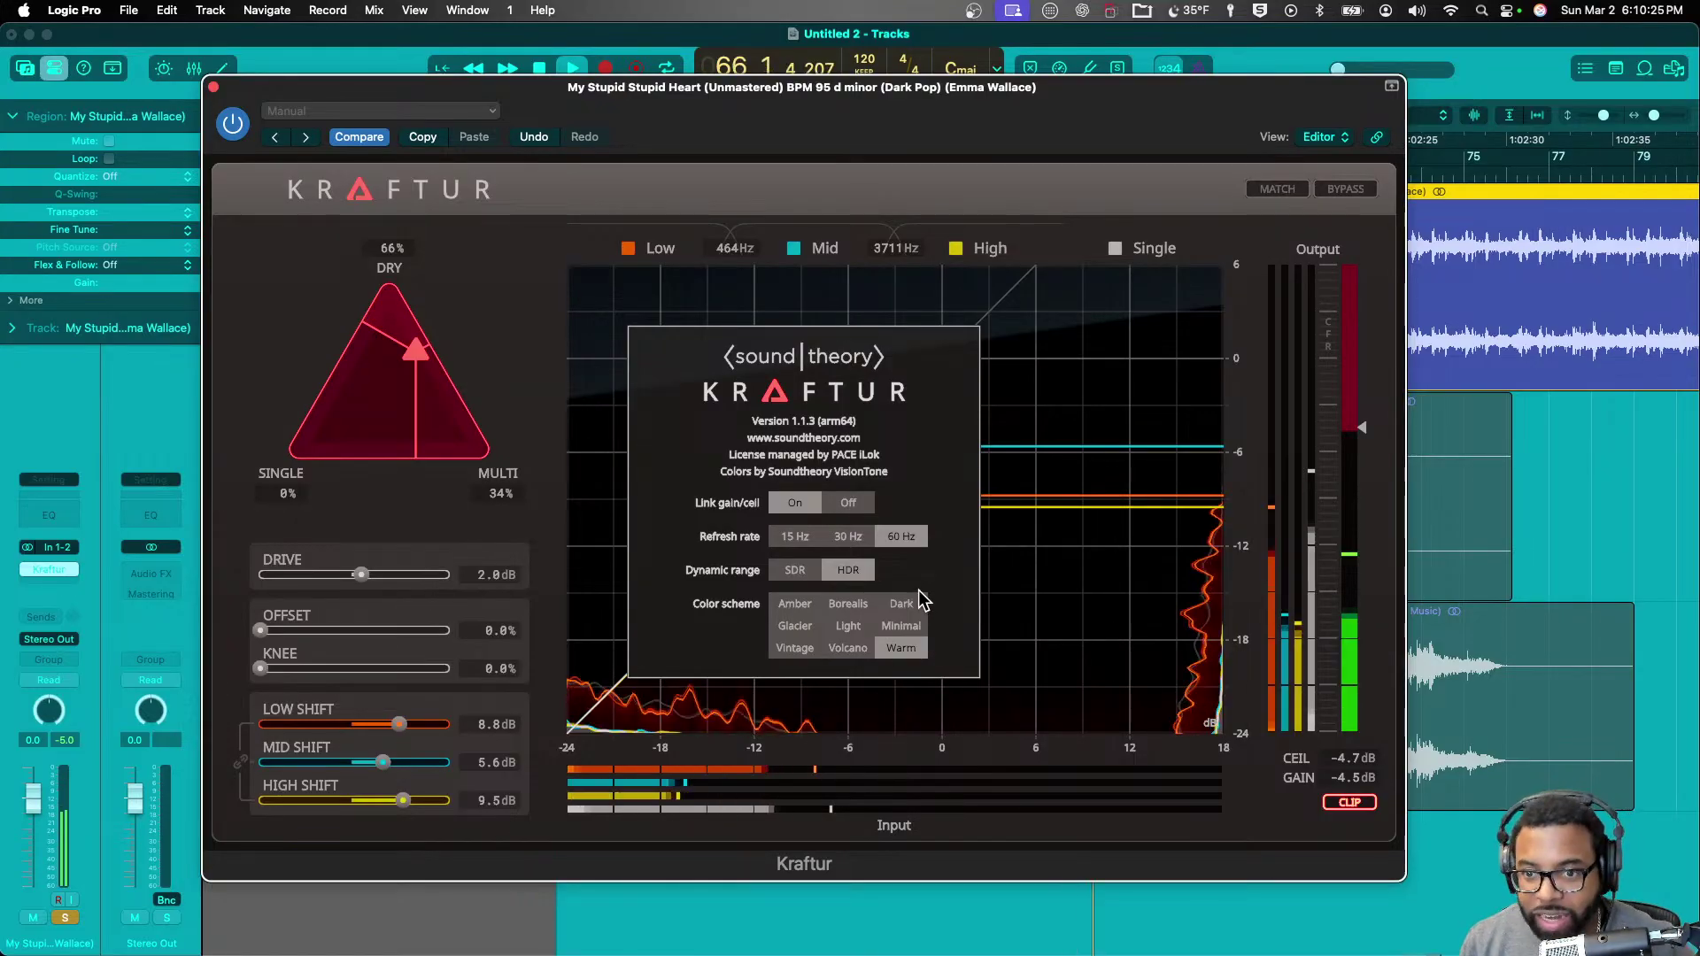
# - Compare the Dark, Minimal, Light, Amber and Glacier color schemes again, finishing on Dark
pyautogui.click(901, 605)
pyautogui.click(899, 624)
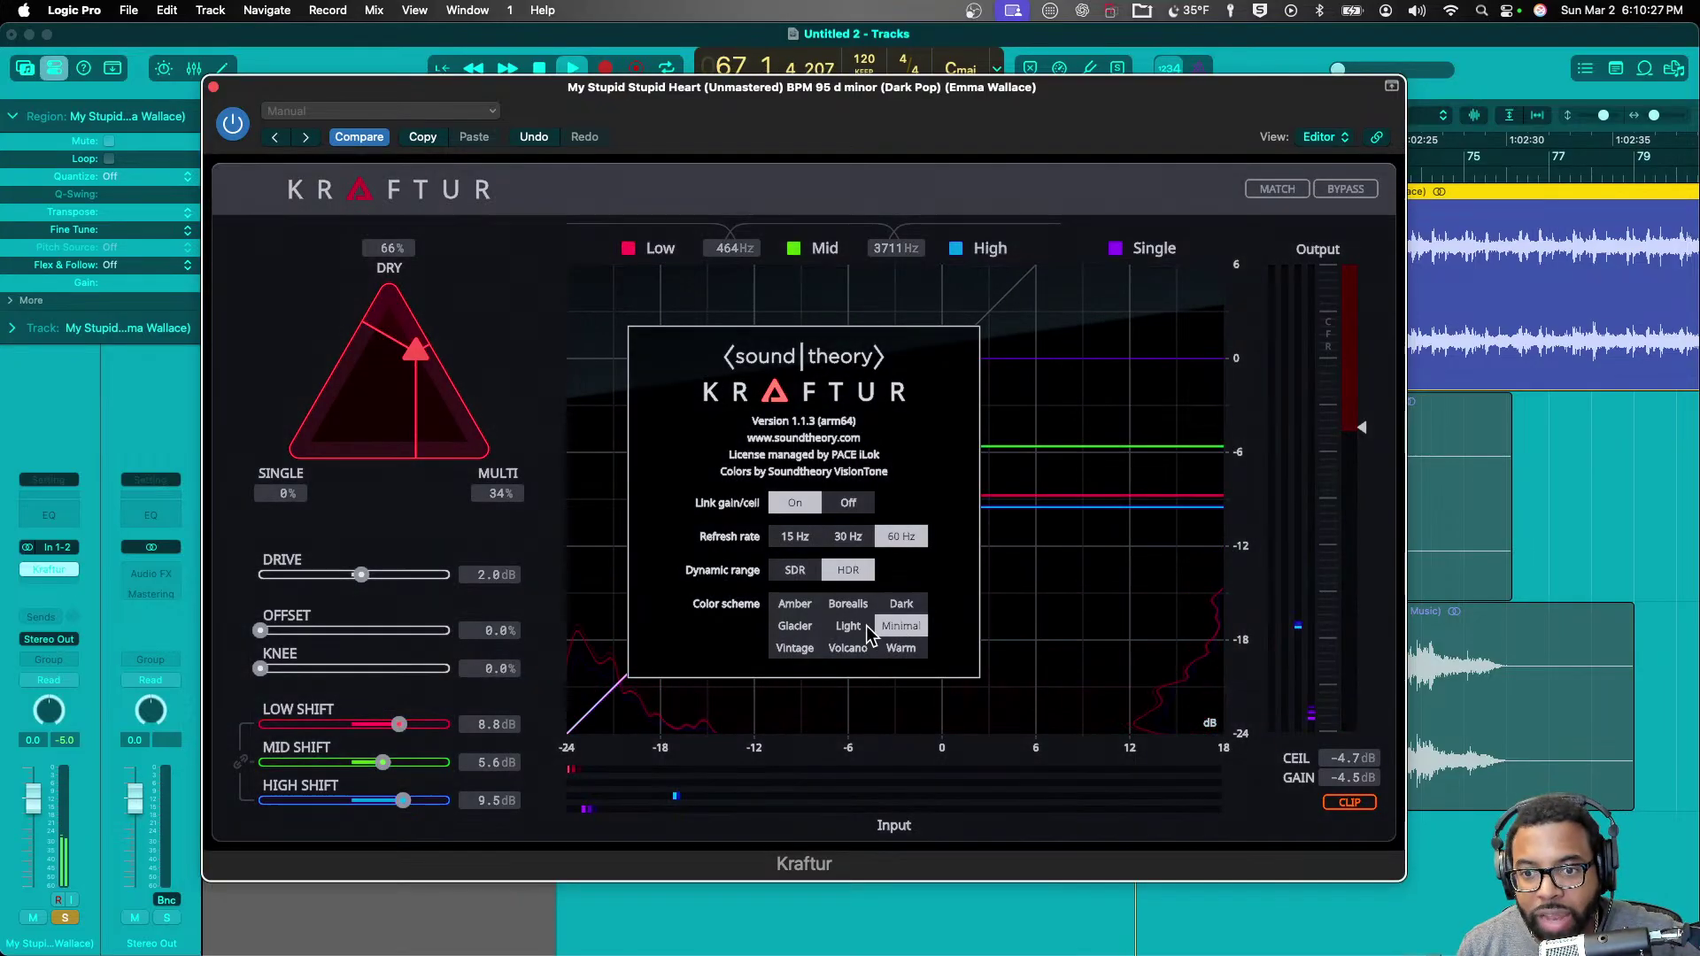
pyautogui.click(841, 626)
pyautogui.click(794, 604)
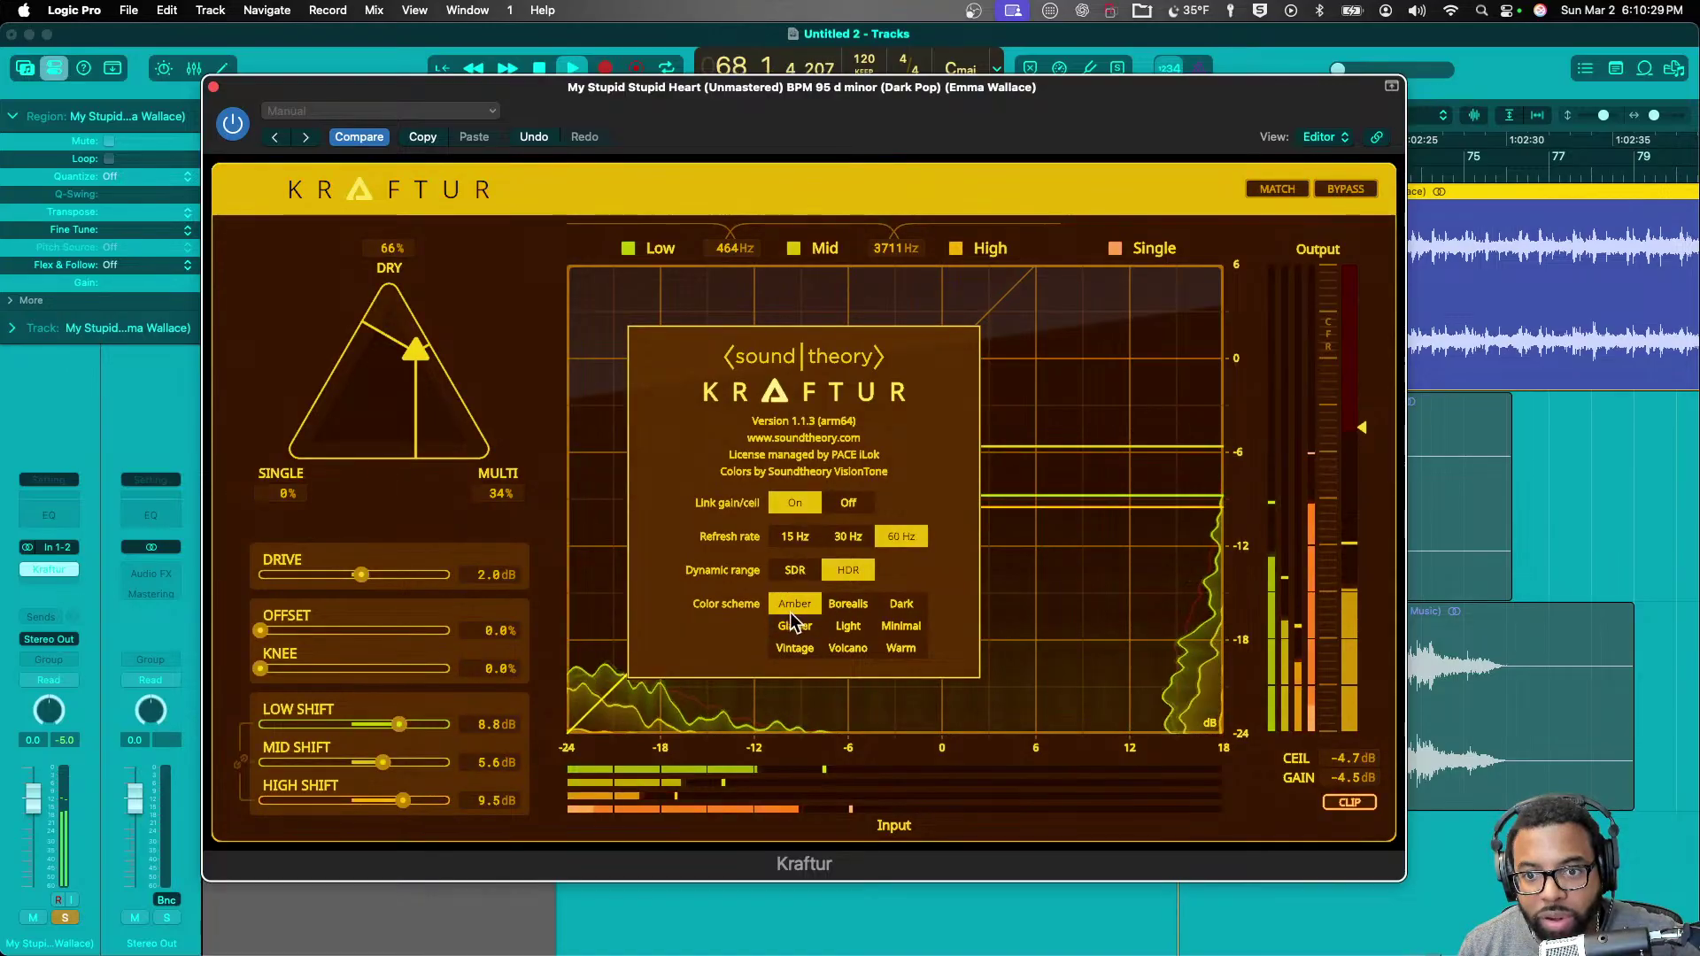
pyautogui.click(796, 627)
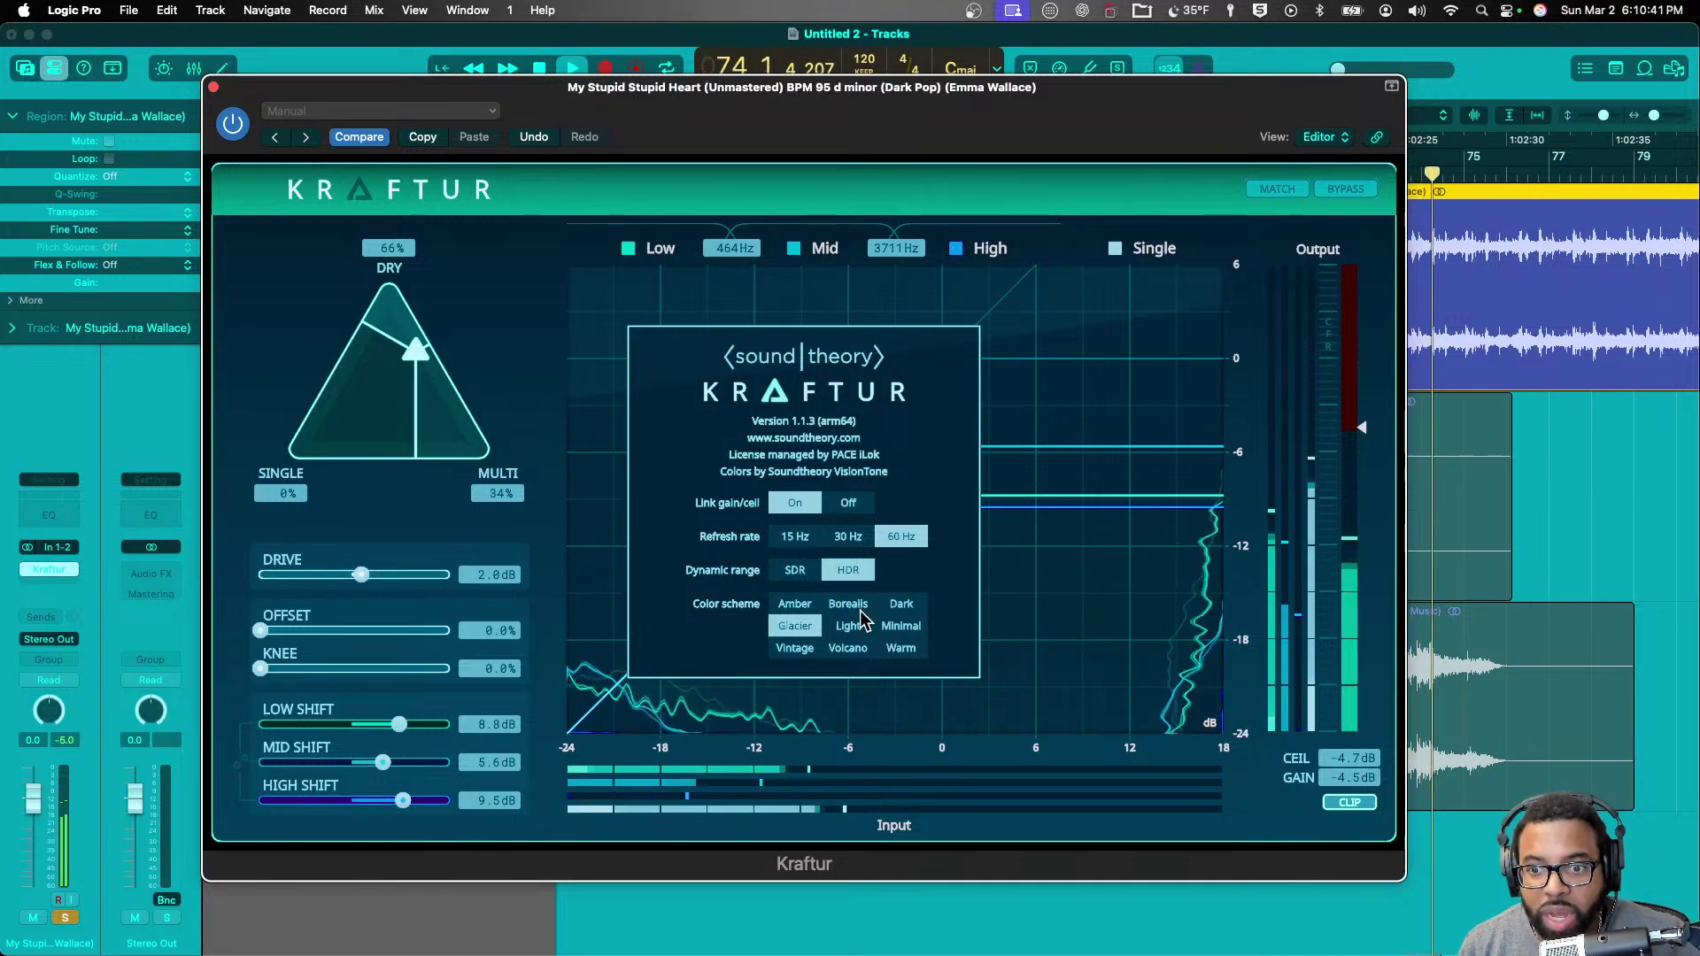
pyautogui.click(900, 626)
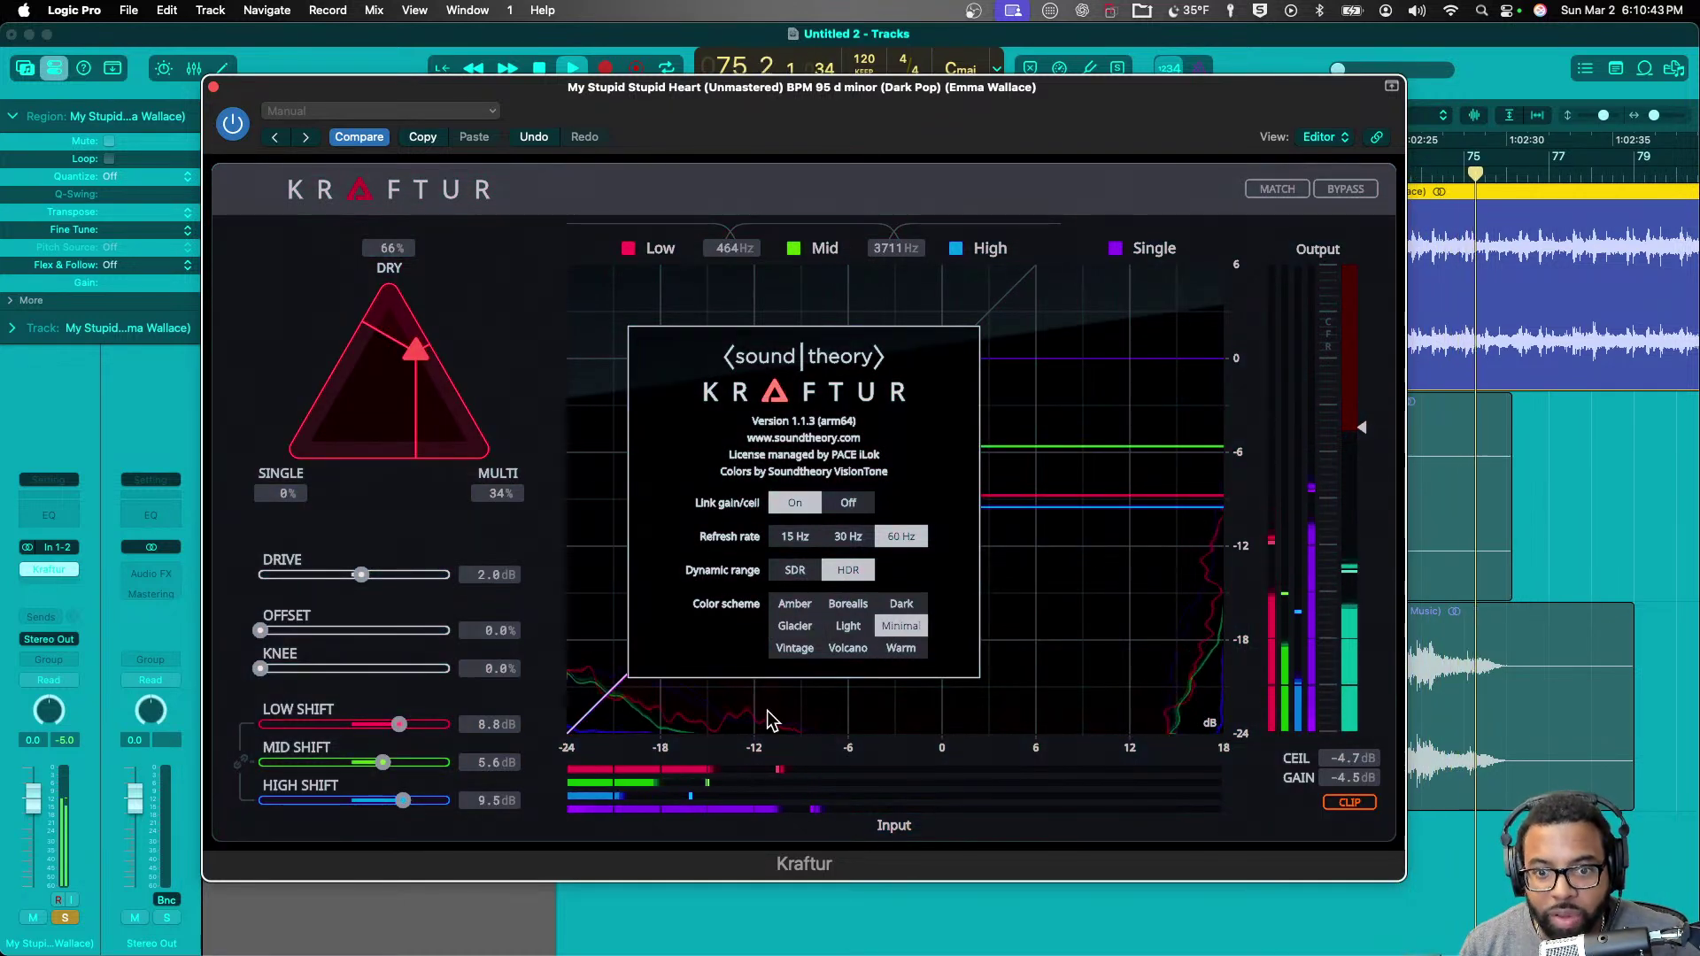
pyautogui.click(899, 605)
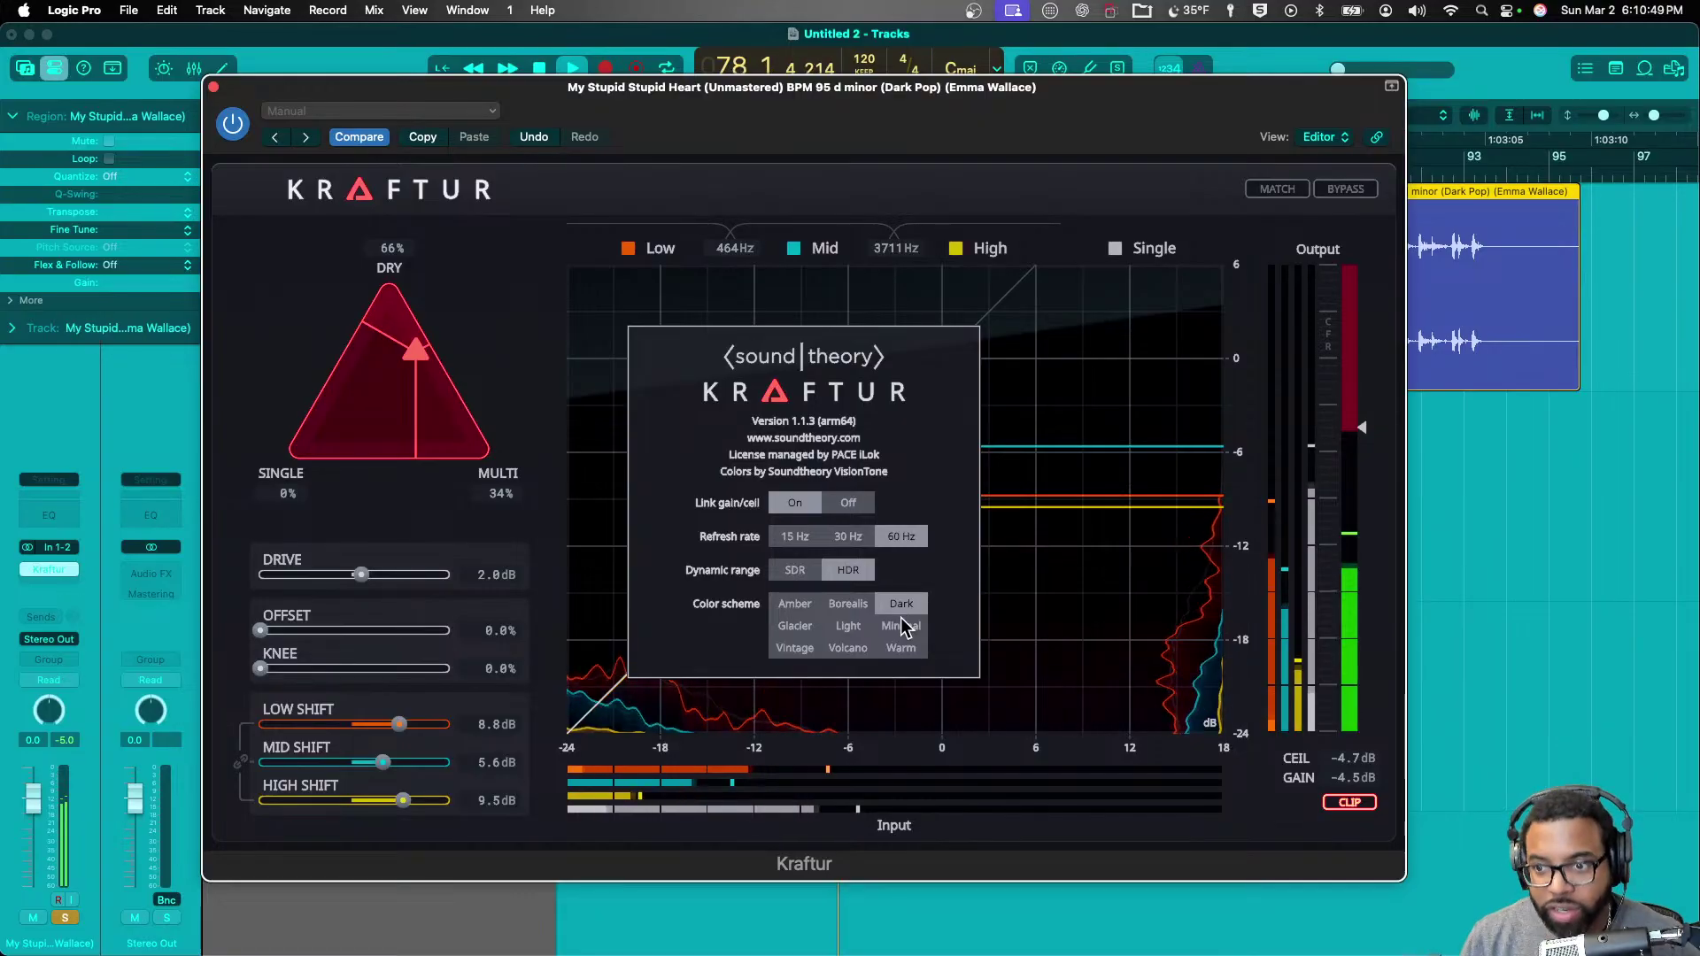
# - Try the Minimal, Warm, Light and Glacier color schemes, return to Dark and close the settings window
pyautogui.click(903, 626)
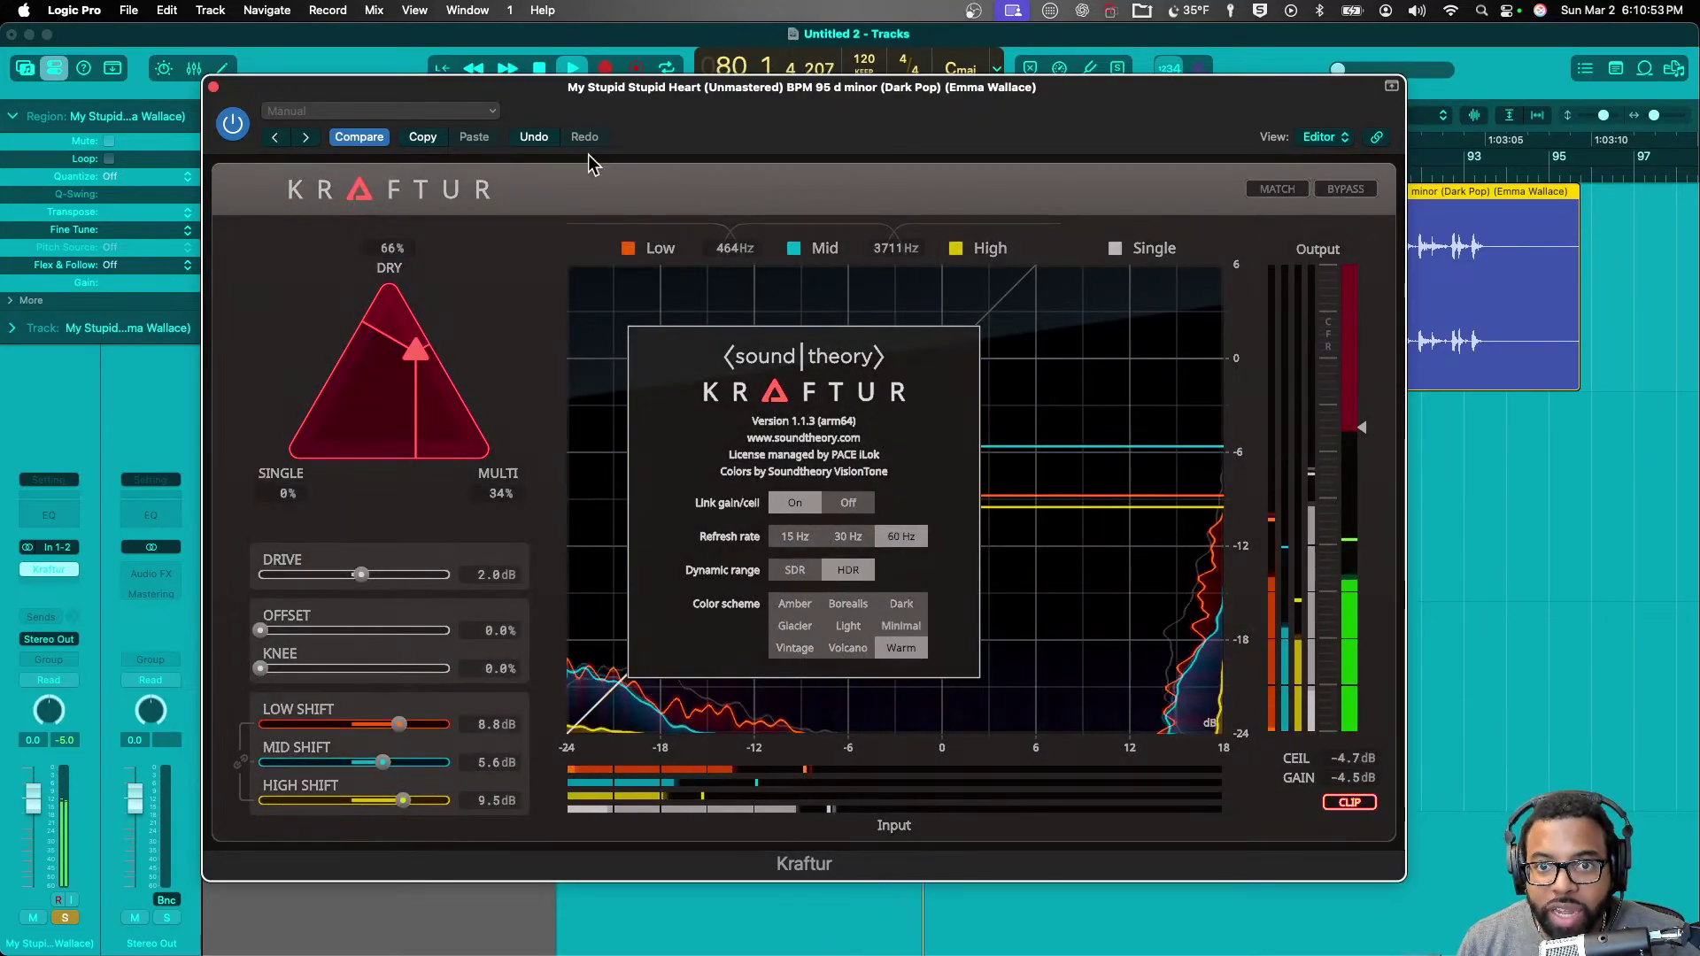
pyautogui.click(839, 627)
pyautogui.click(804, 629)
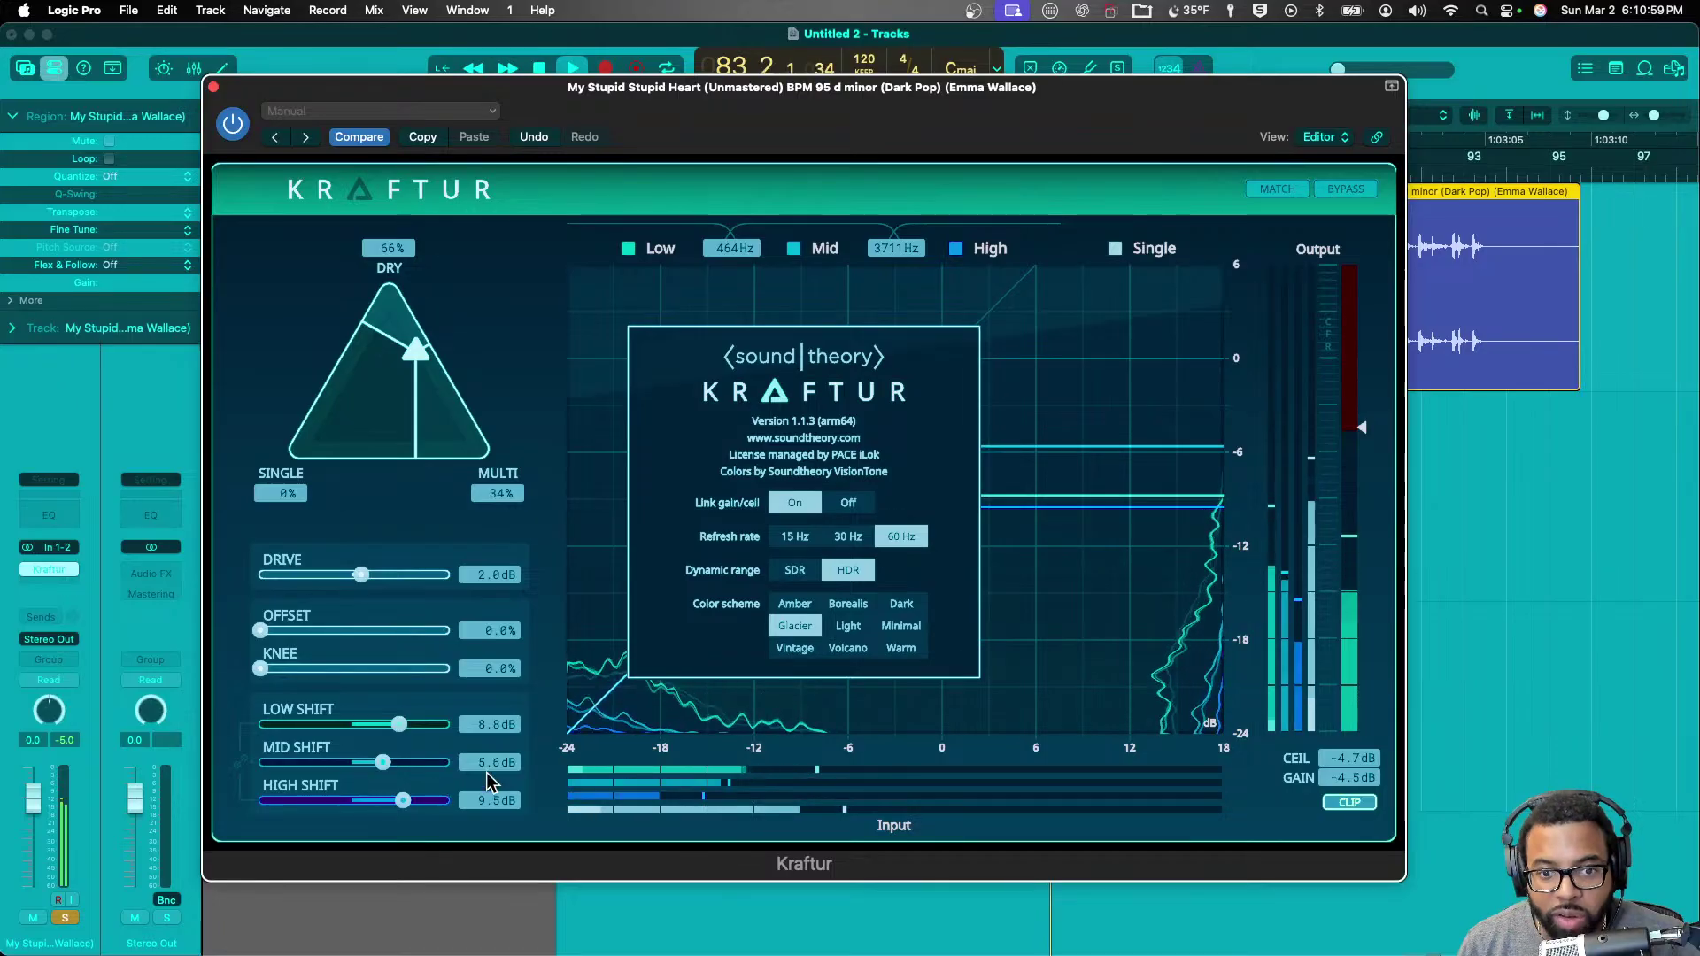
pyautogui.click(900, 604)
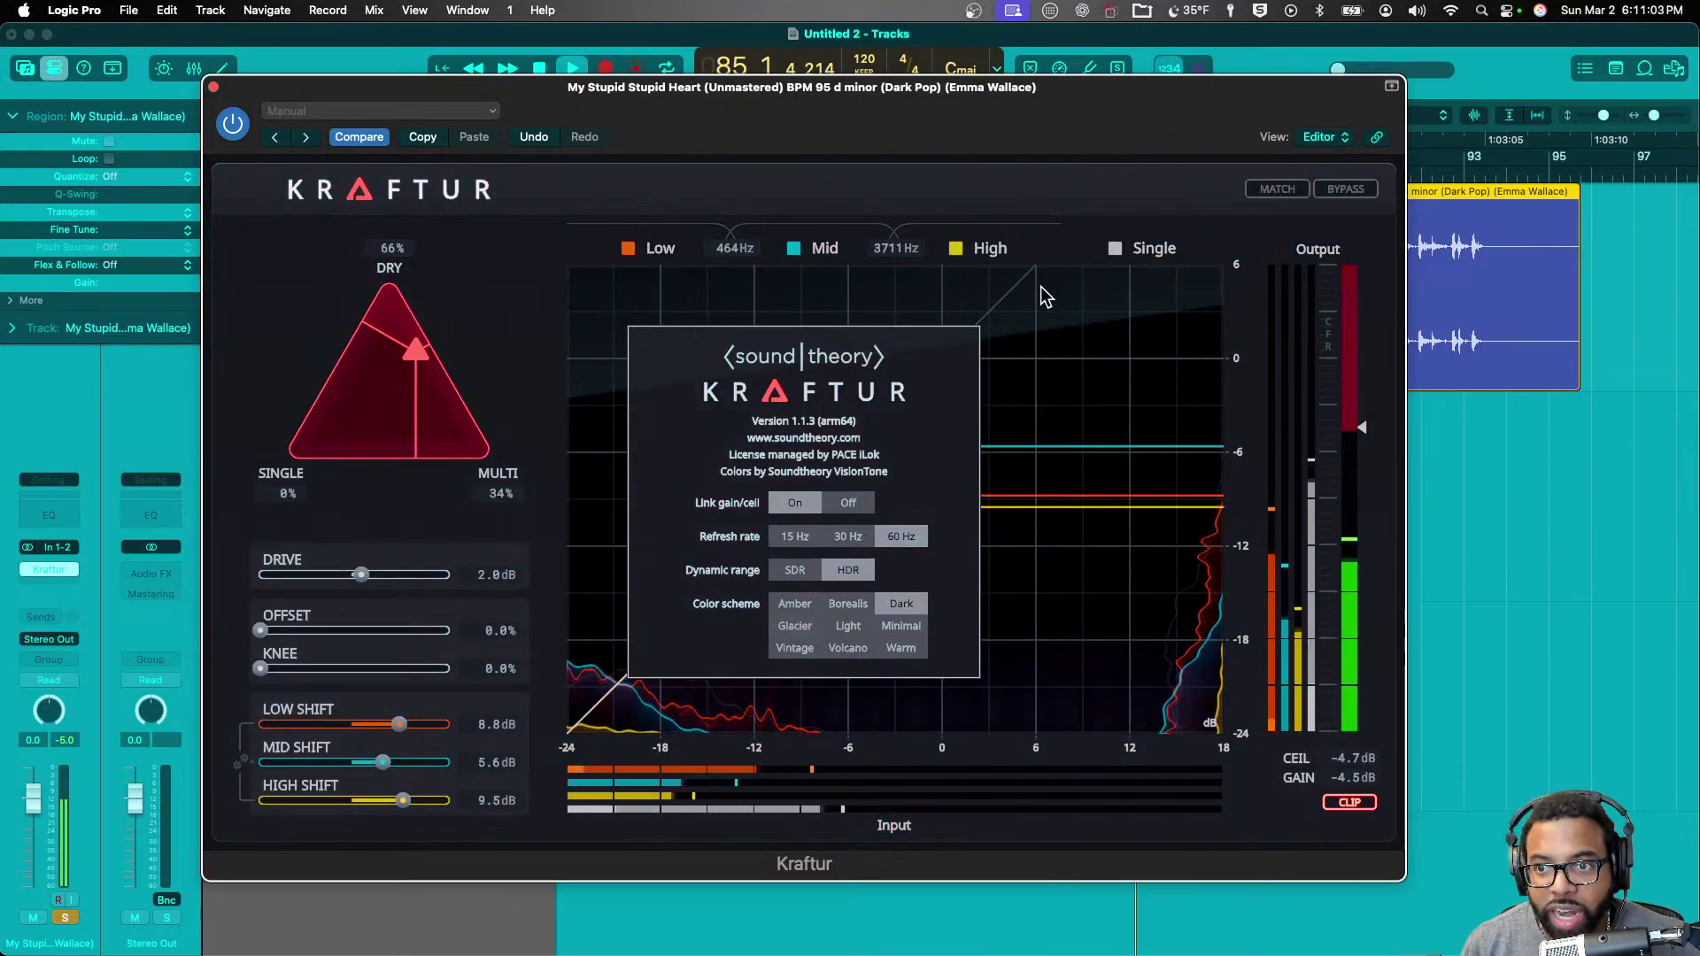
pyautogui.click(846, 283)
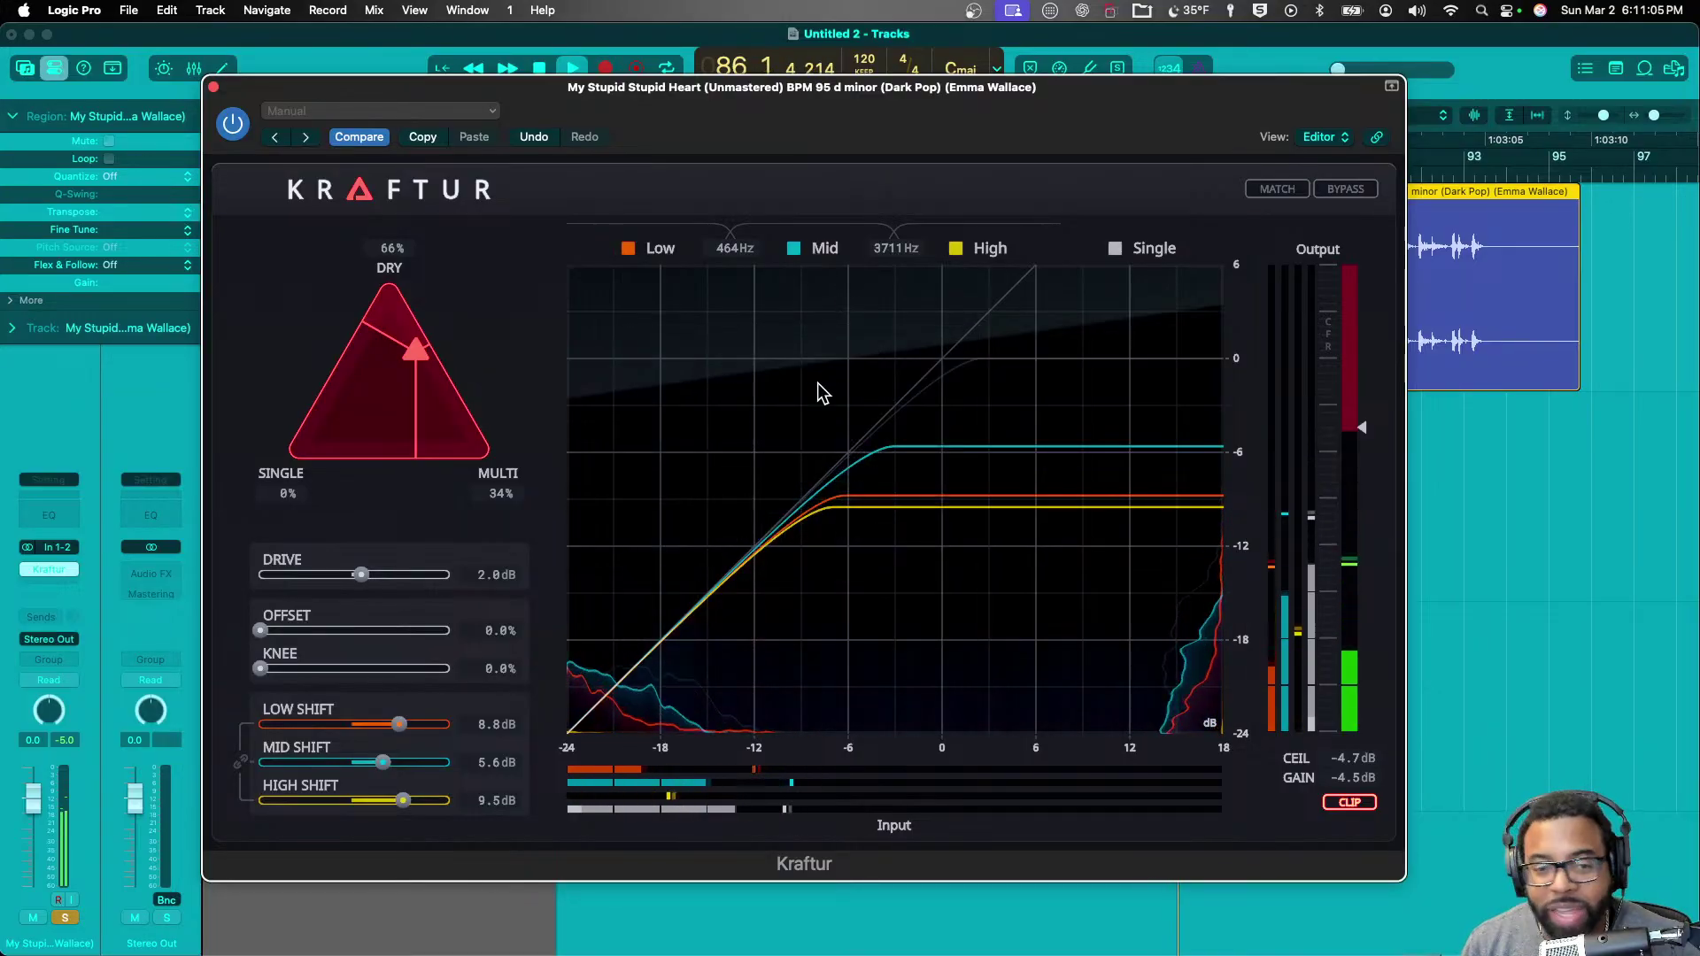
# - Restart playback from the beginning of the song and raise the master volume, bringing the plug-in window back into full view
pyautogui.moveTo(746, 102); pyautogui.dragTo(874, 339)
pyautogui.press('c')
pyautogui.hscroll(-10, 792, 306)
pyautogui.hscroll(-15, 792, 305)
pyautogui.hscroll(-5, 792, 306)
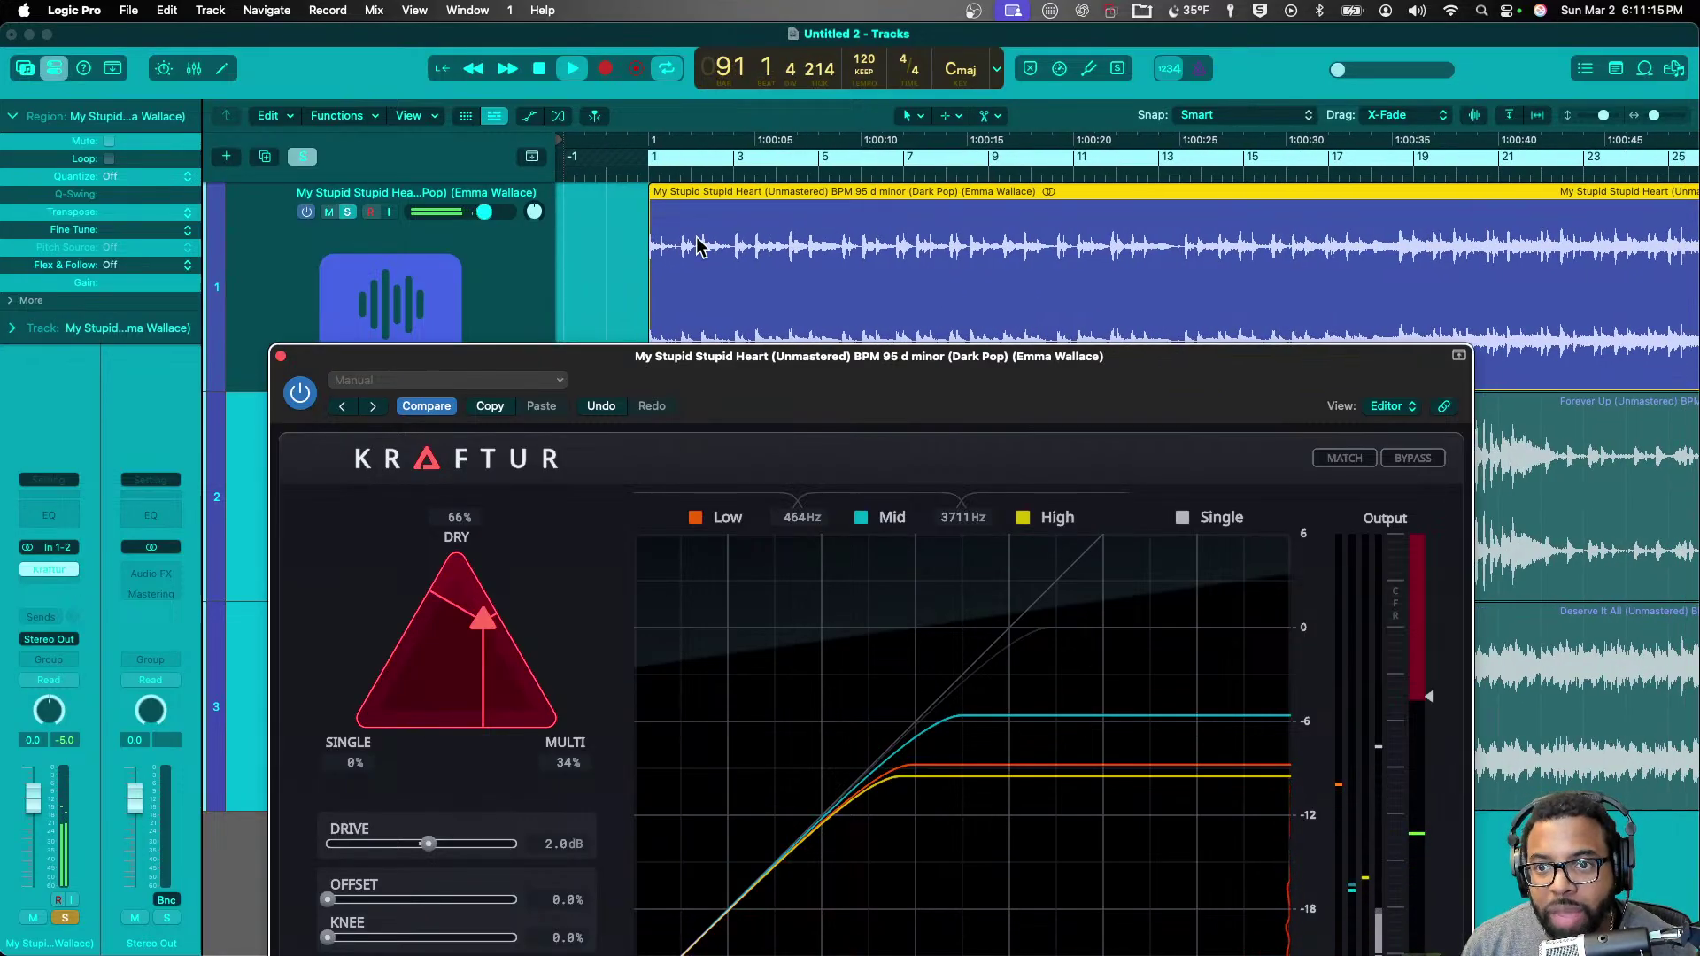
pyautogui.click(1435, 36)
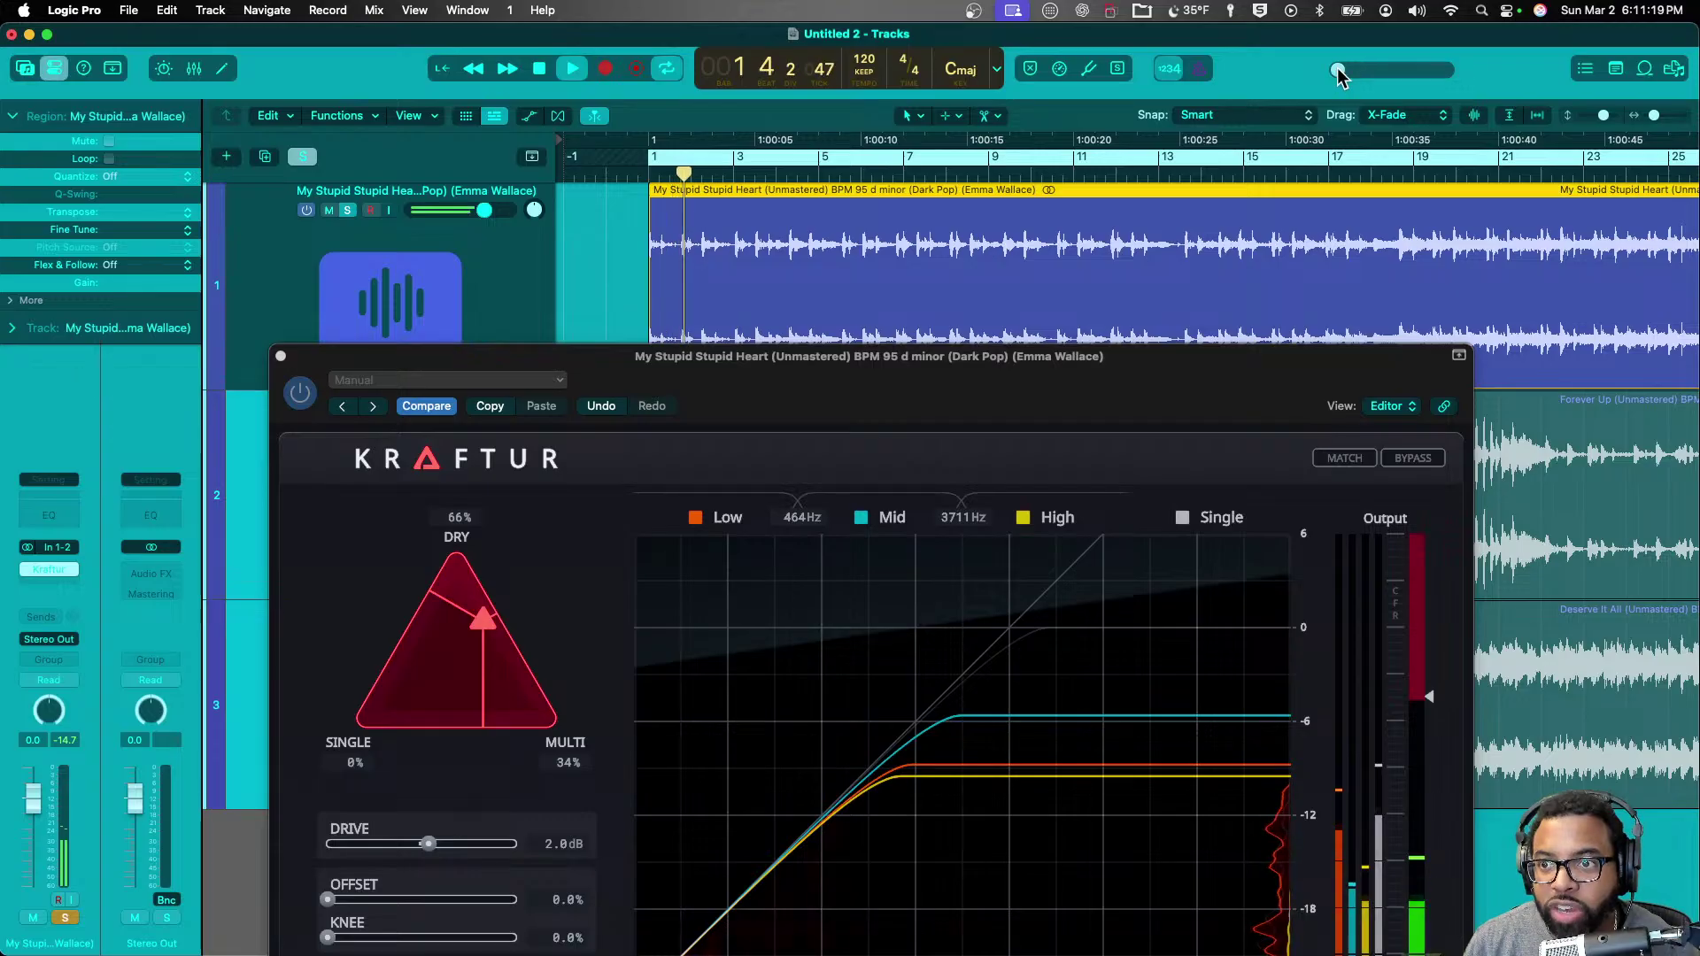
pyautogui.moveTo(1338, 69); pyautogui.dragTo(1415, 69)
pyautogui.moveTo(982, 383); pyautogui.dragTo(901, 86)
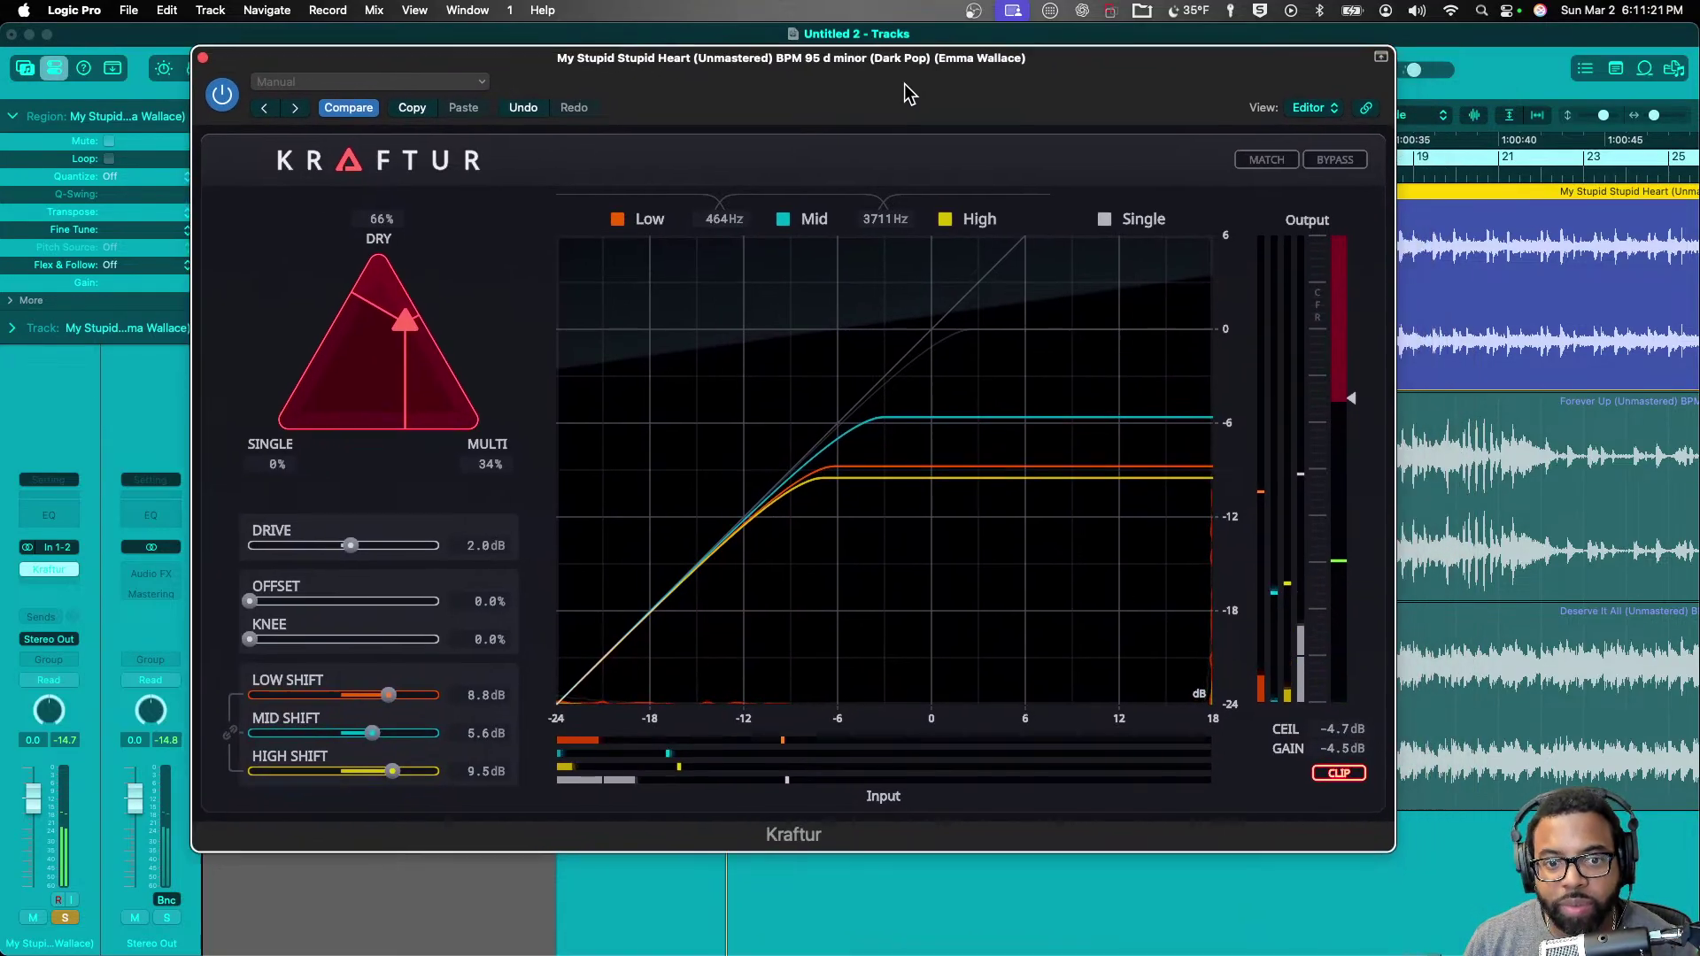
# - Raise the drive to 23.2 dB and the offset to 46.6%, and set the blend to 22% dry and 78% multi
pyautogui.moveTo(359, 545); pyautogui.dragTo(434, 547)
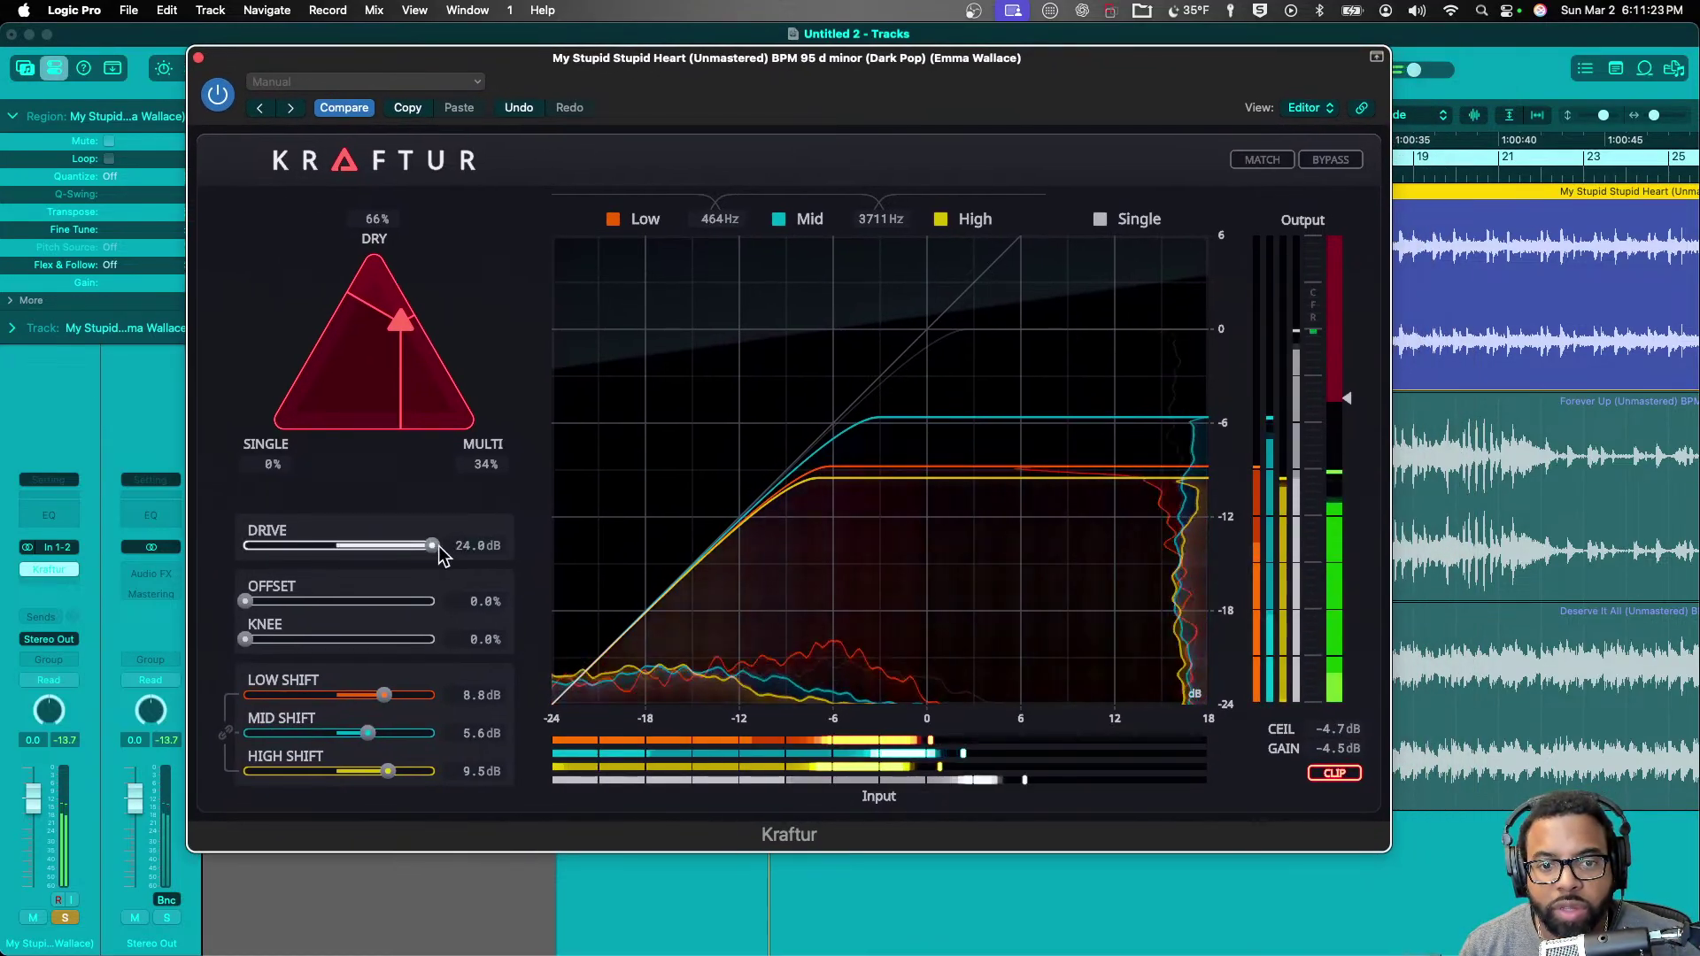
pyautogui.moveTo(246, 601); pyautogui.dragTo(334, 608)
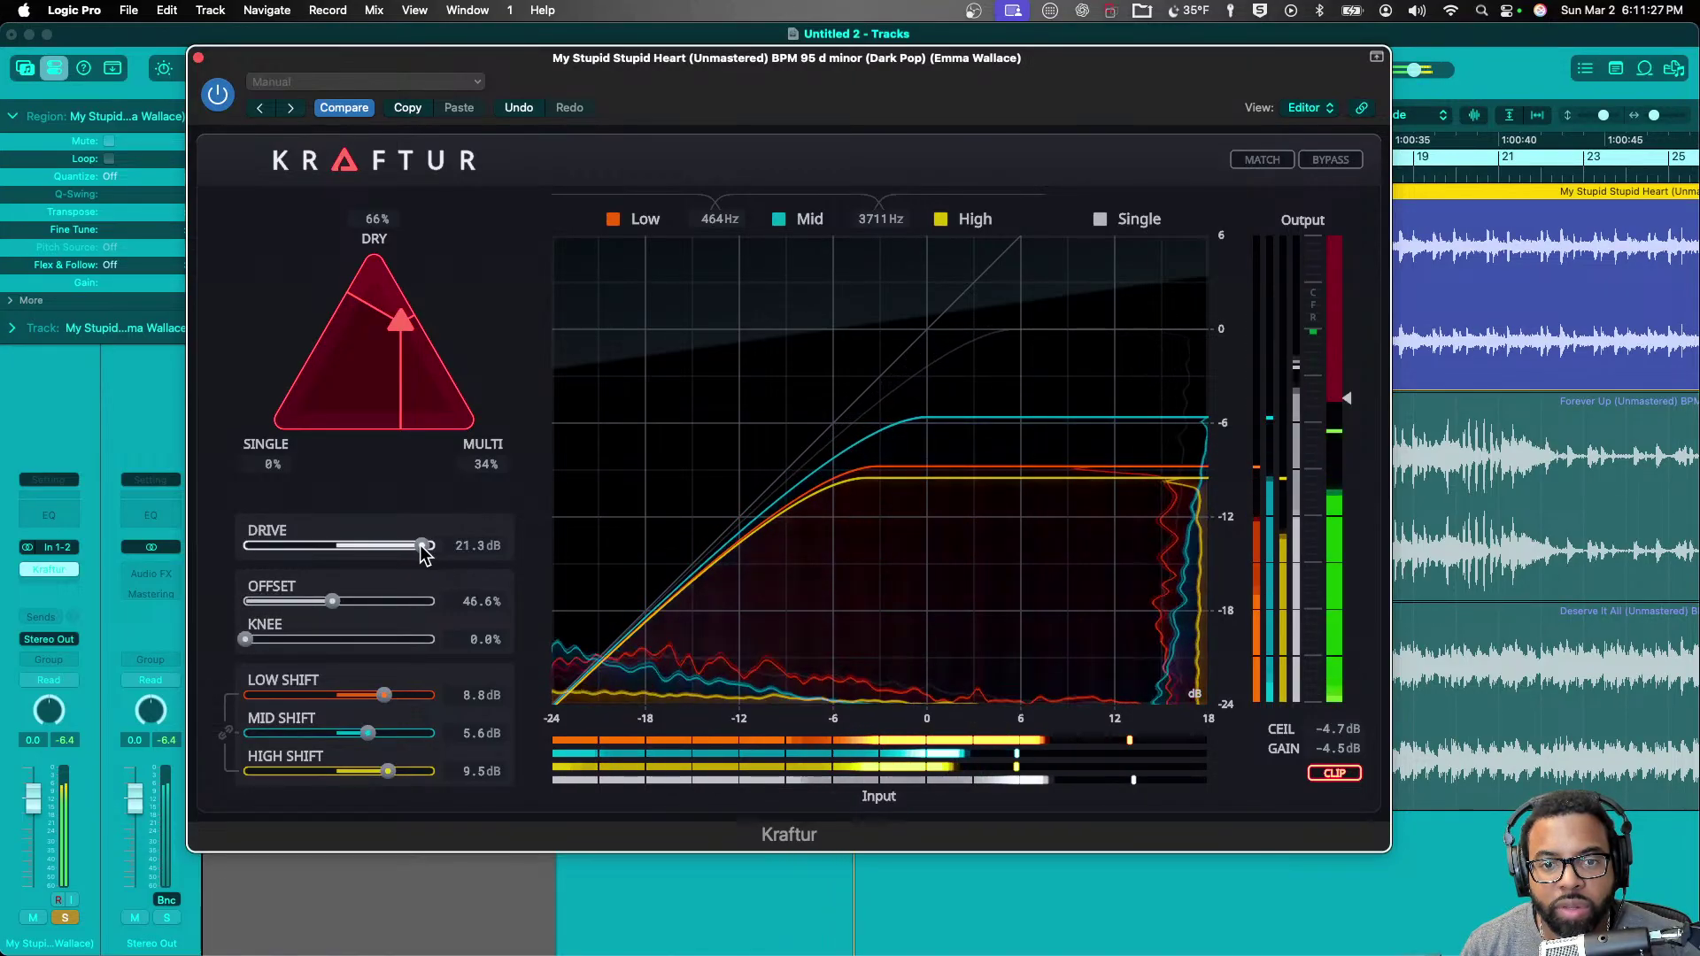
pyautogui.moveTo(400, 321); pyautogui.dragTo(458, 368)
# - With level matching on, set the low, mid and high shifts to 6.9, 2.8 and 3.9 dB, the offset to 42.0% and the knee to 41.0%
pyautogui.moveTo(384, 694); pyautogui.dragTo(359, 772)
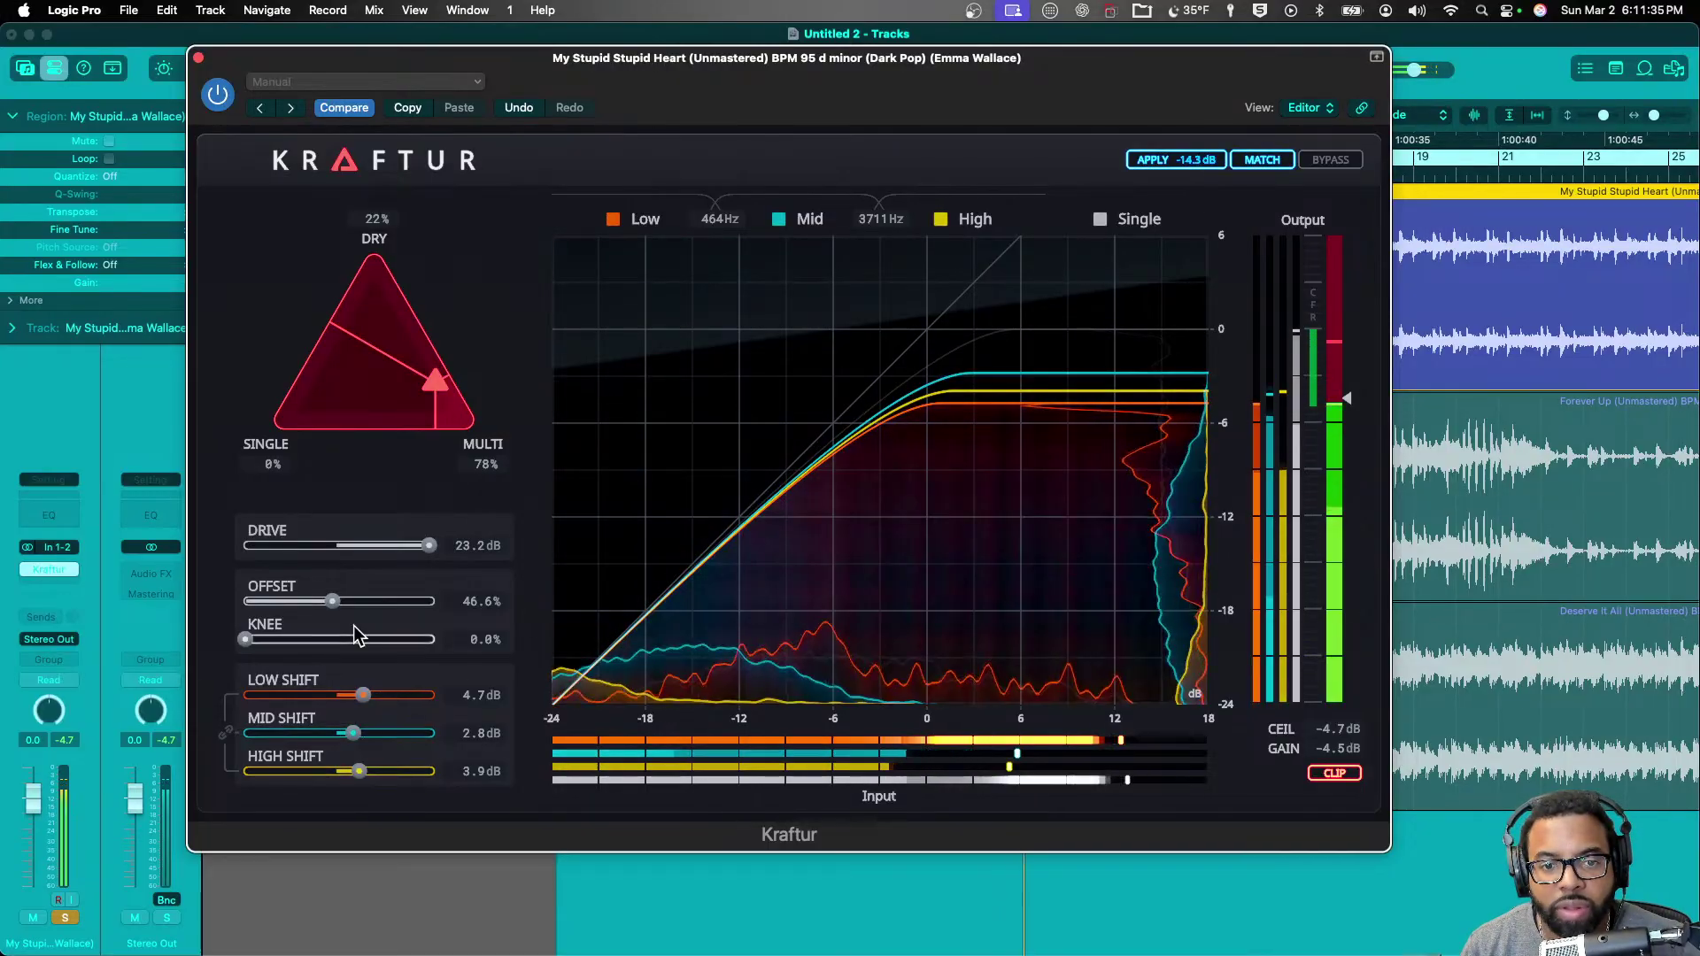
pyautogui.moveTo(343, 605); pyautogui.dragTo(336, 605)
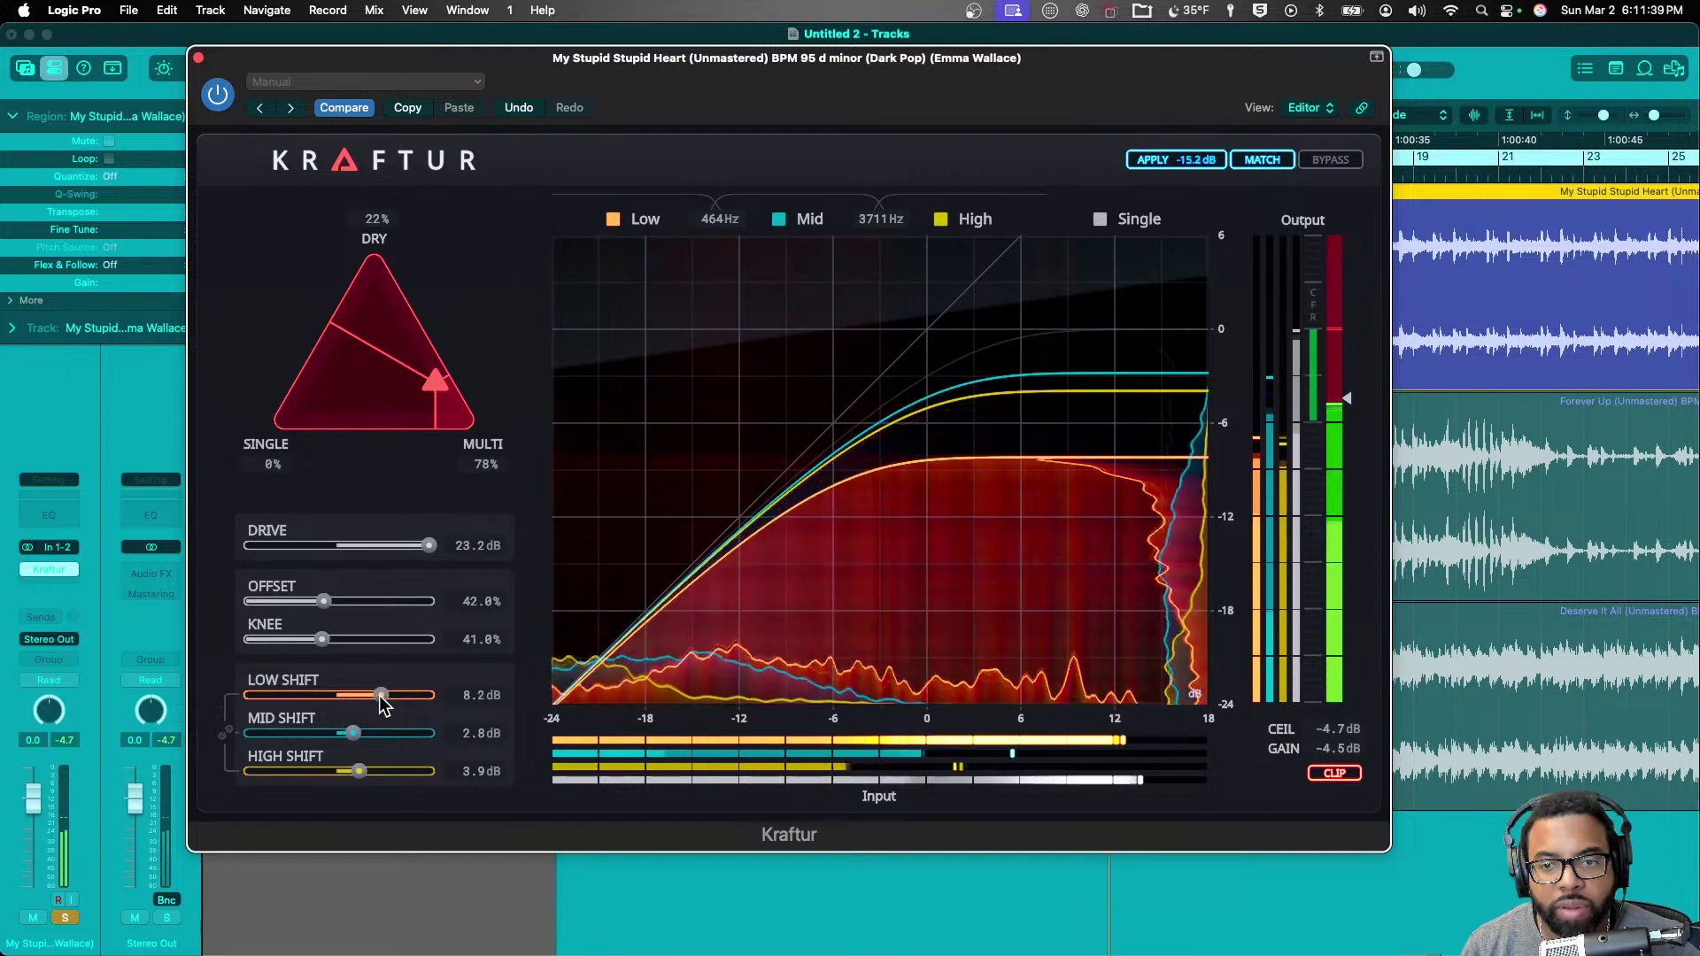
pyautogui.moveTo(441, 698)
pyautogui.mouseDown()
pyautogui.moveTo(234, 706)
pyautogui.moveTo(466, 711)
pyautogui.mouseUp()
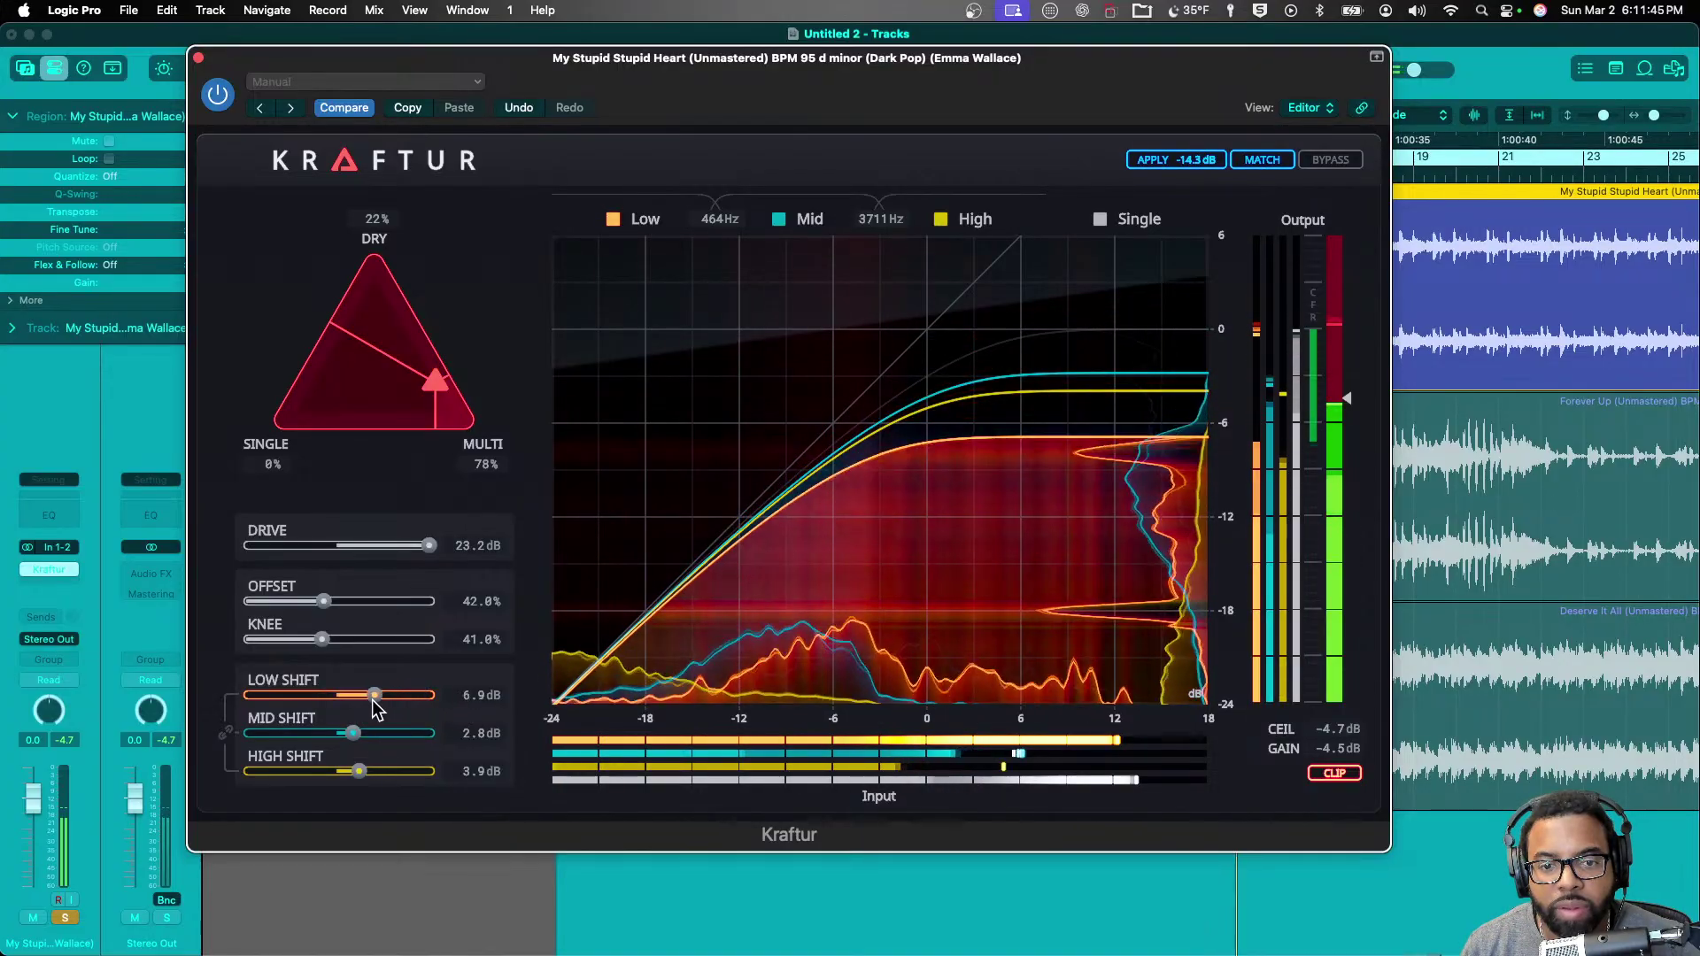
# - Set the offset to 17.7%, the knee to 21.5%, the low, mid and high shifts to 4.8, 5.4 and 6.2 dB, and the drive to 9.2 dB
pyautogui.moveTo(308, 641); pyautogui.dragTo(271, 604)
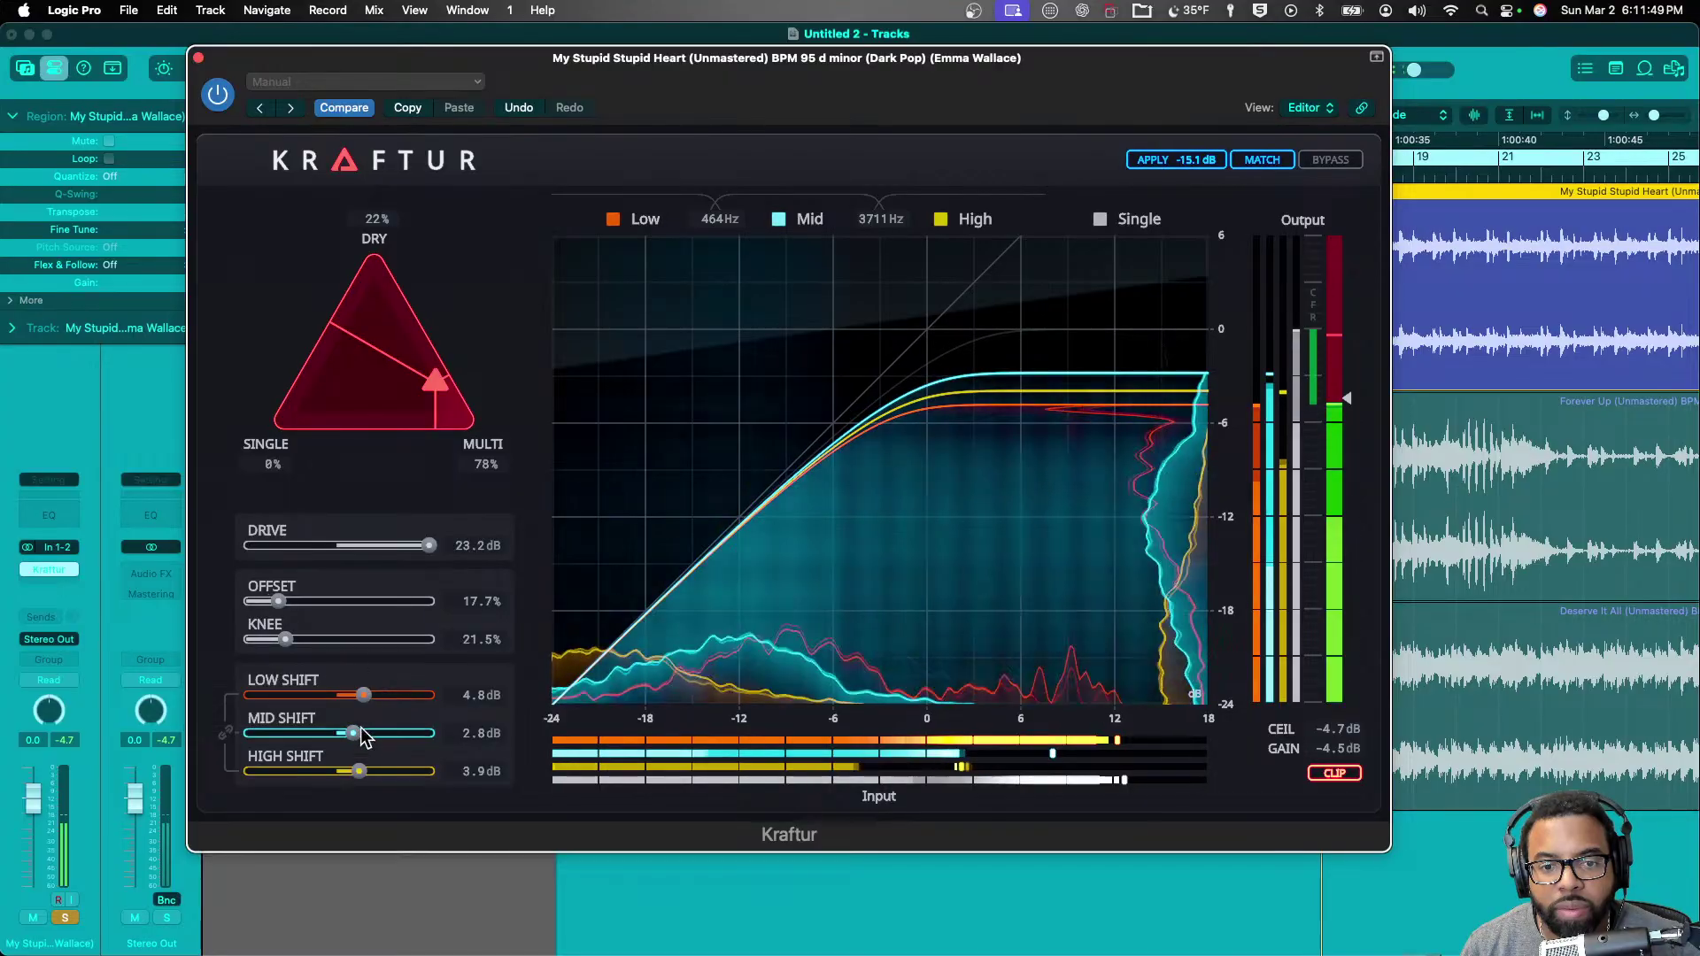
pyautogui.moveTo(361, 731); pyautogui.dragTo(371, 779)
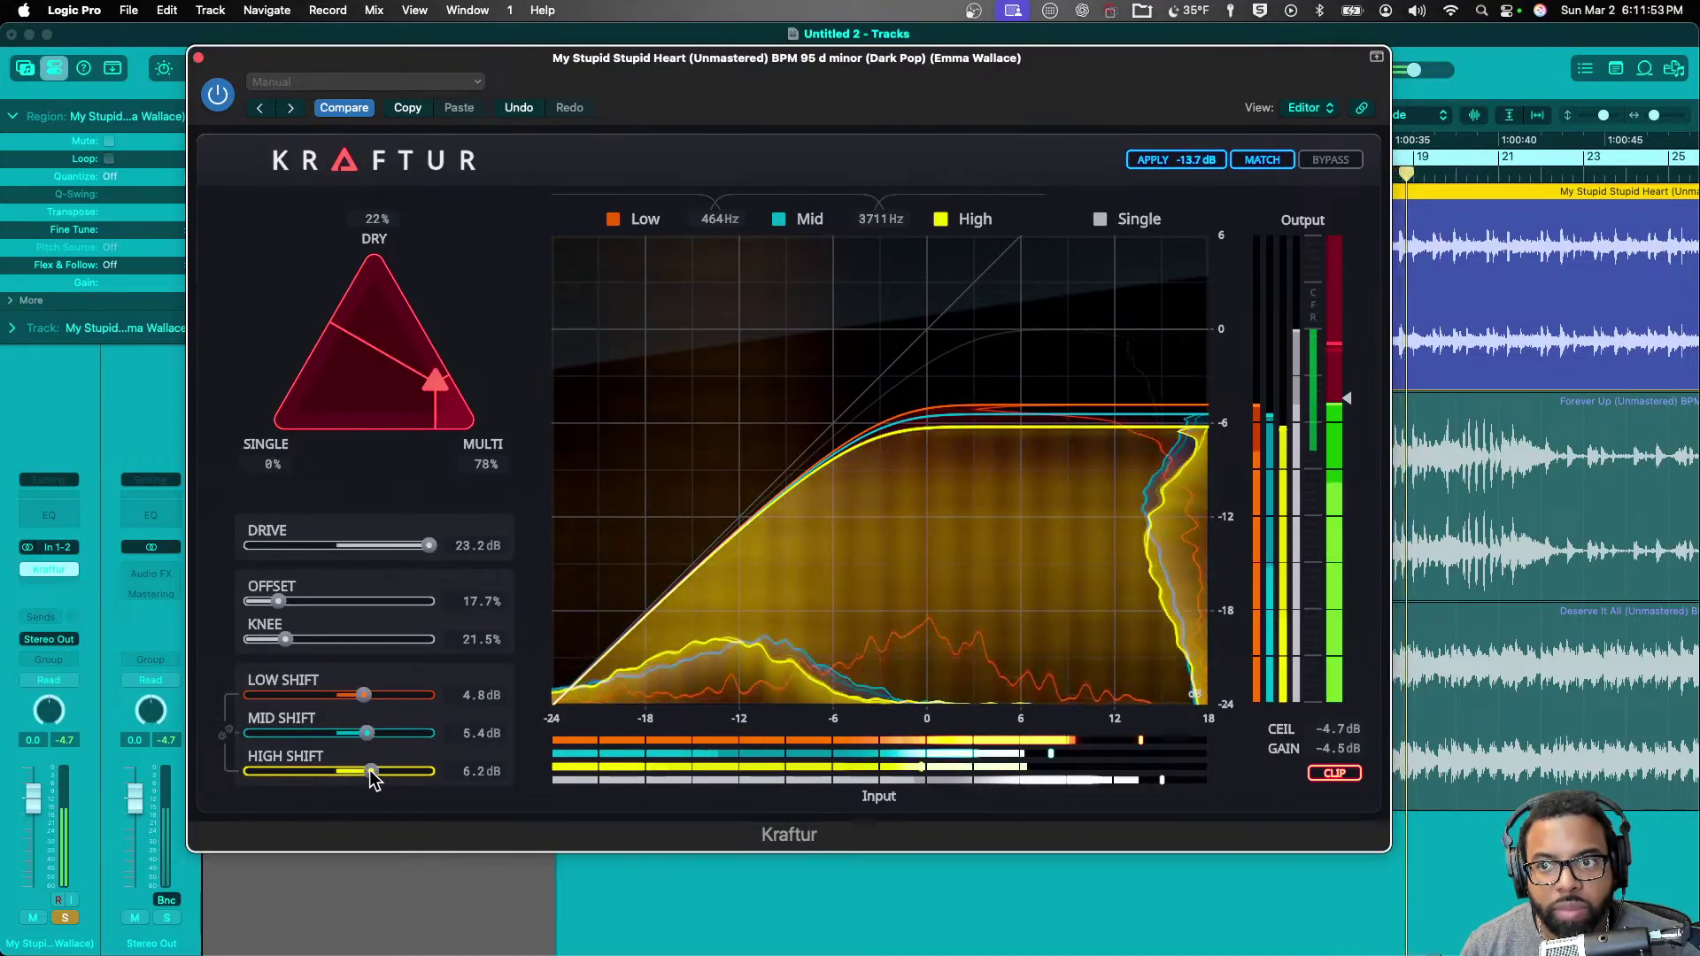
pyautogui.moveTo(431, 547); pyautogui.dragTo(375, 547)
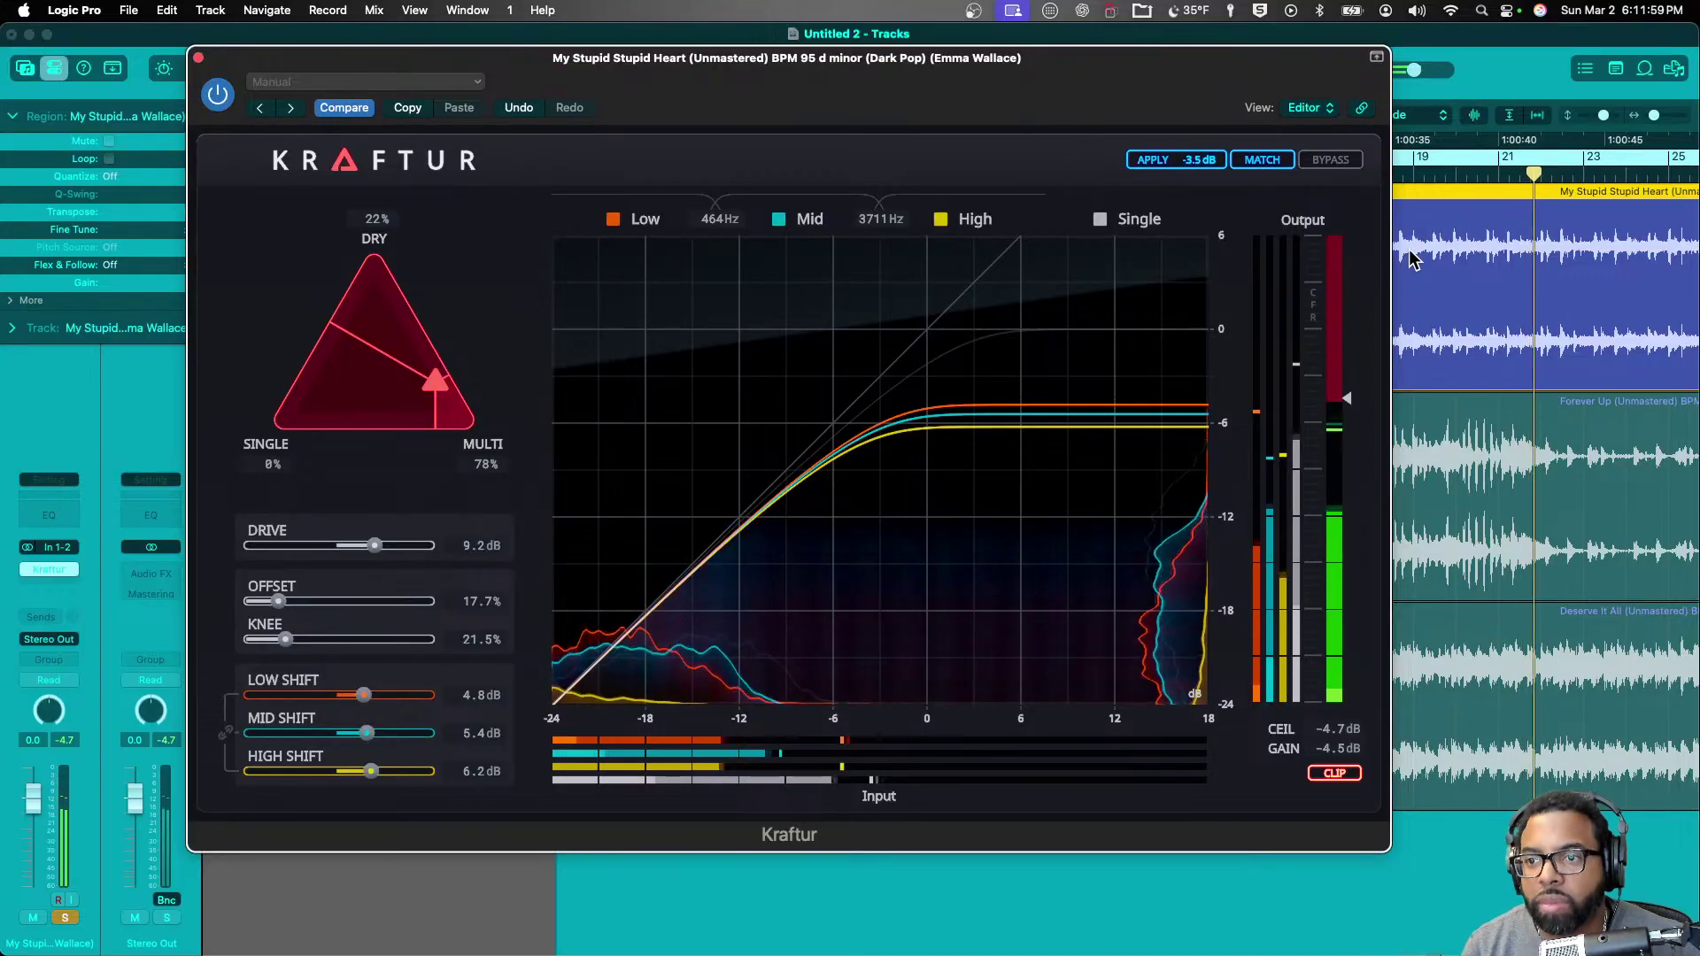
# - Raise the output ceiling to -2.9 dB and the gain to -2.6 dB, and compare the processed sound with the bypassed sound
pyautogui.moveTo(1347, 399)
pyautogui.mouseDown()
pyautogui.moveTo(1353, 260)
pyautogui.moveTo(1358, 375)
pyautogui.mouseUp()
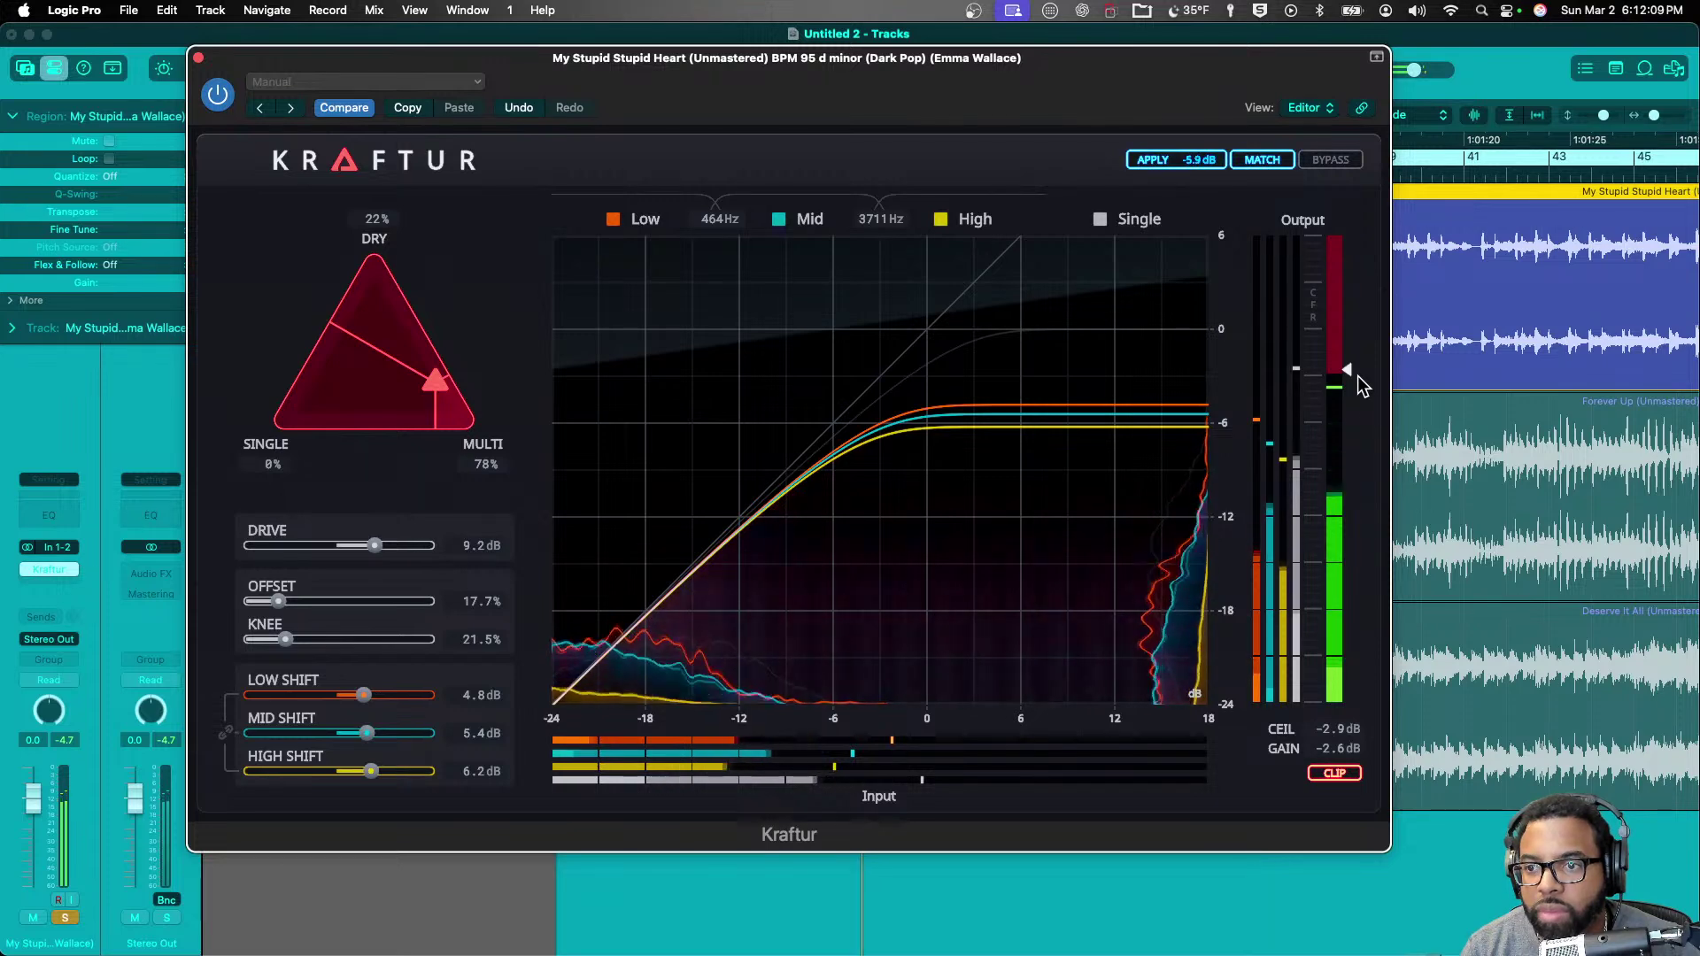
pyautogui.click(1328, 161)
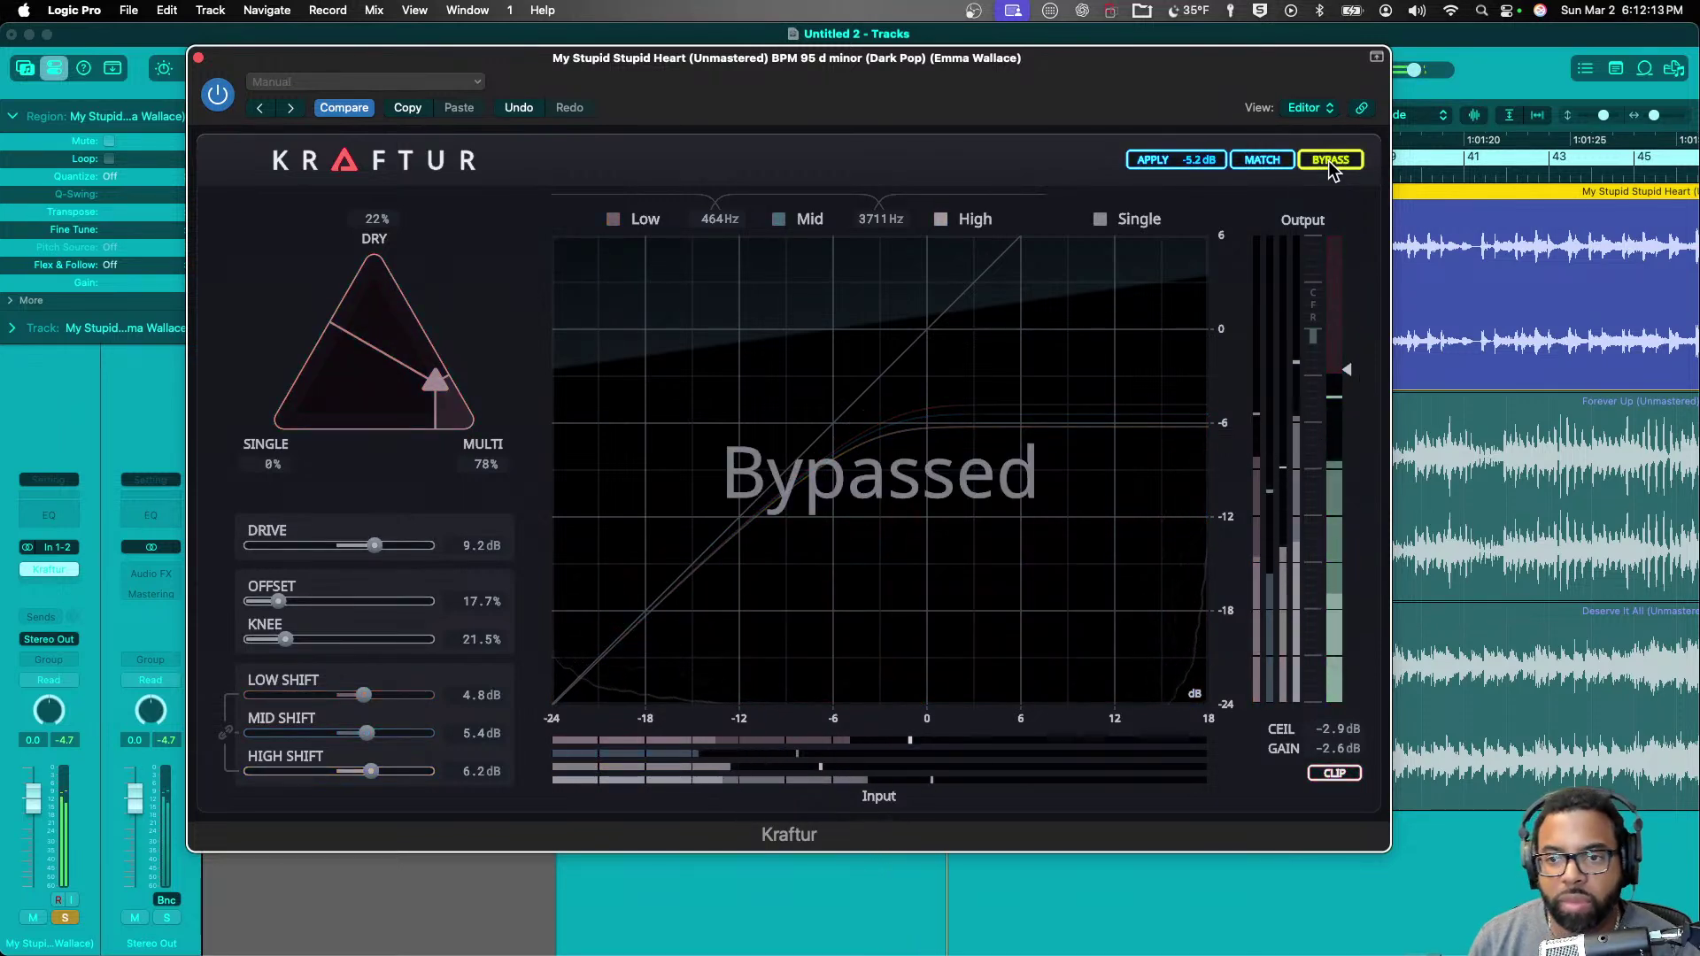
pyautogui.click(1330, 161)
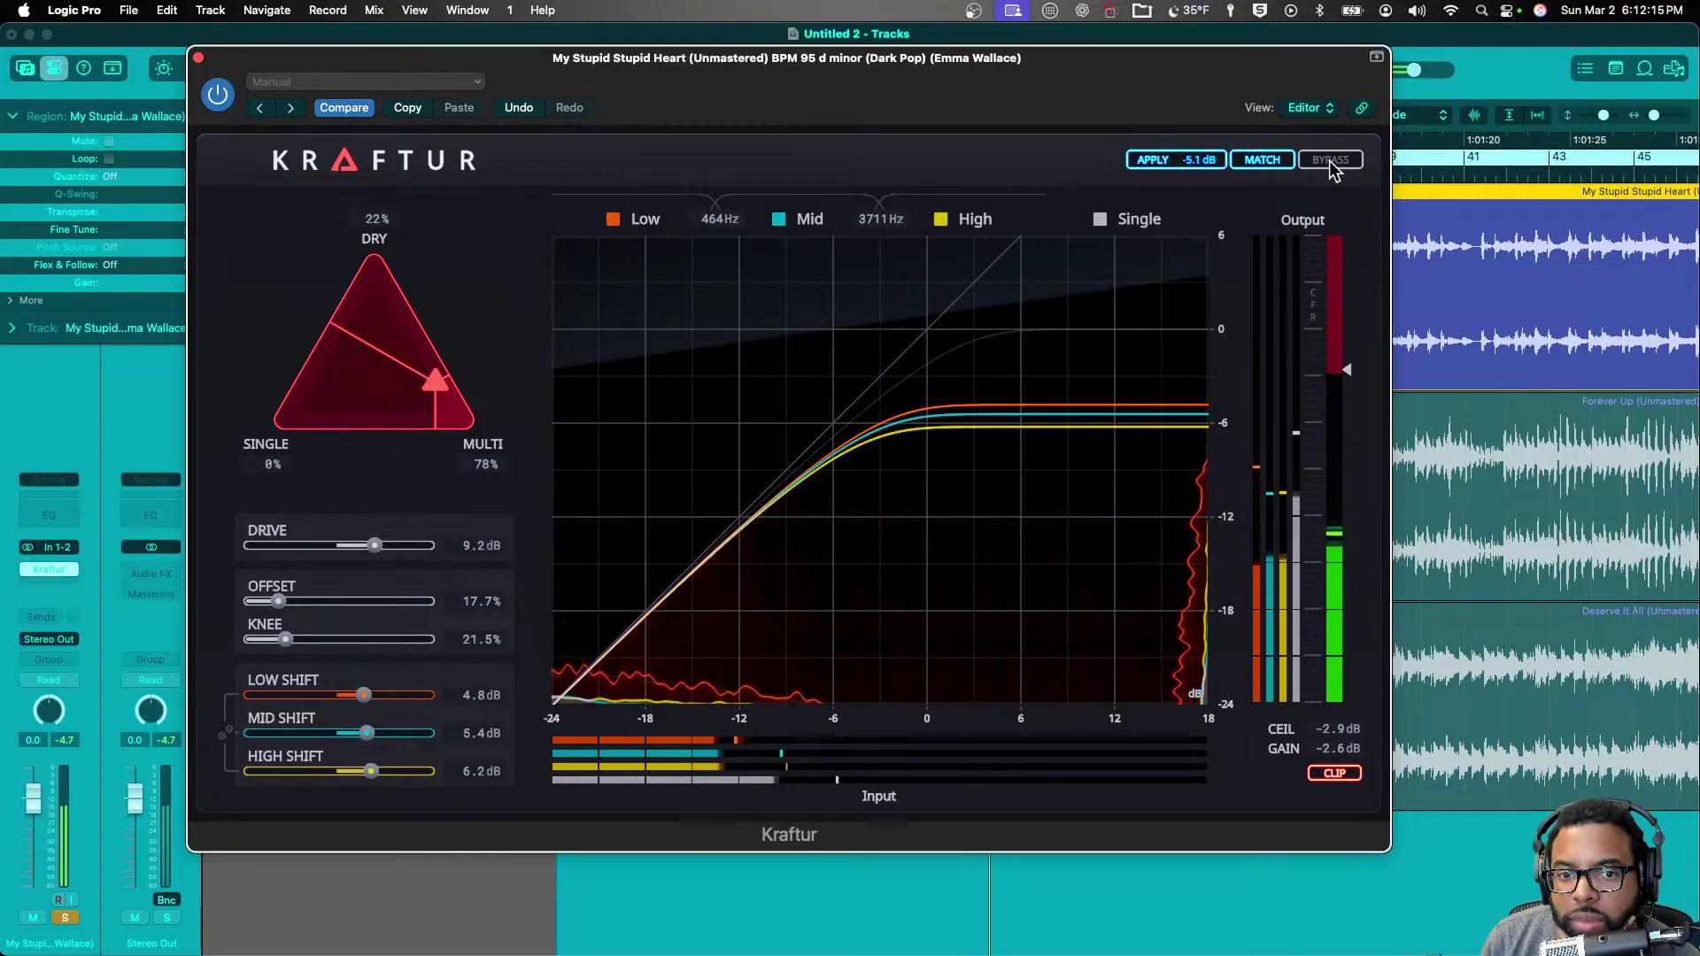
pyautogui.click(1330, 161)
# - Raise the drive to 11.8 dB and compare against the bypassed sound again with level matching turned off
pyautogui.moveTo(374, 545); pyautogui.dragTo(383, 549)
pyautogui.click(1330, 161)
pyautogui.click(1286, 161)
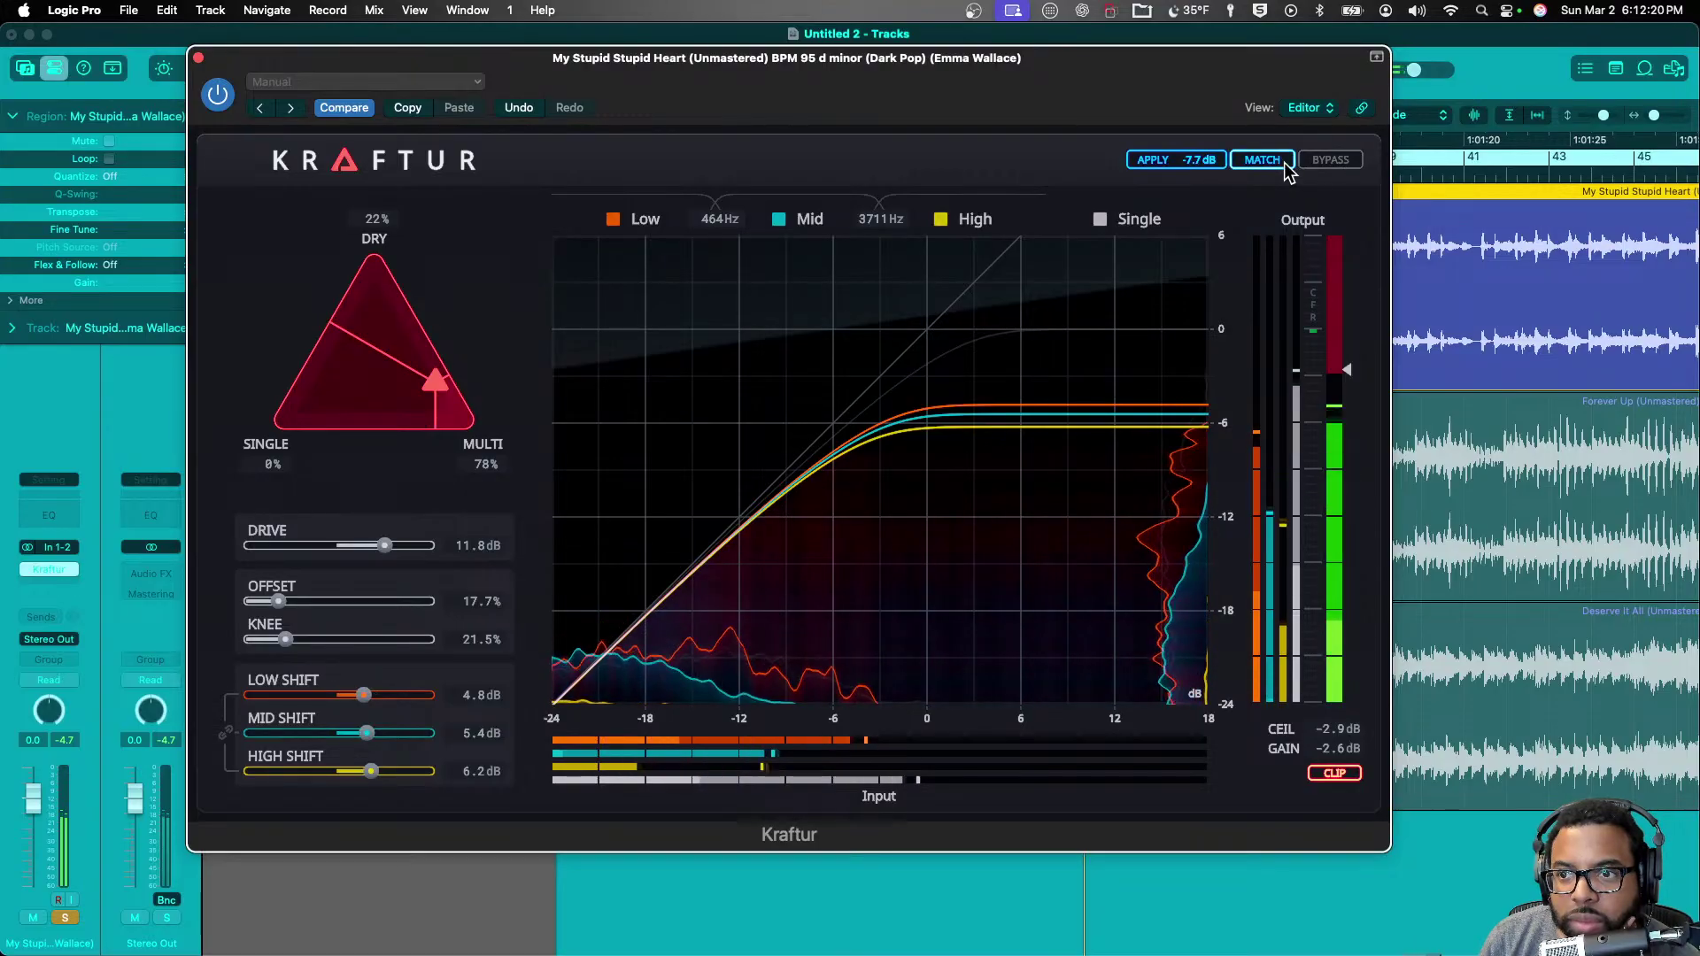
pyautogui.click(1330, 162)
pyautogui.click(1329, 161)
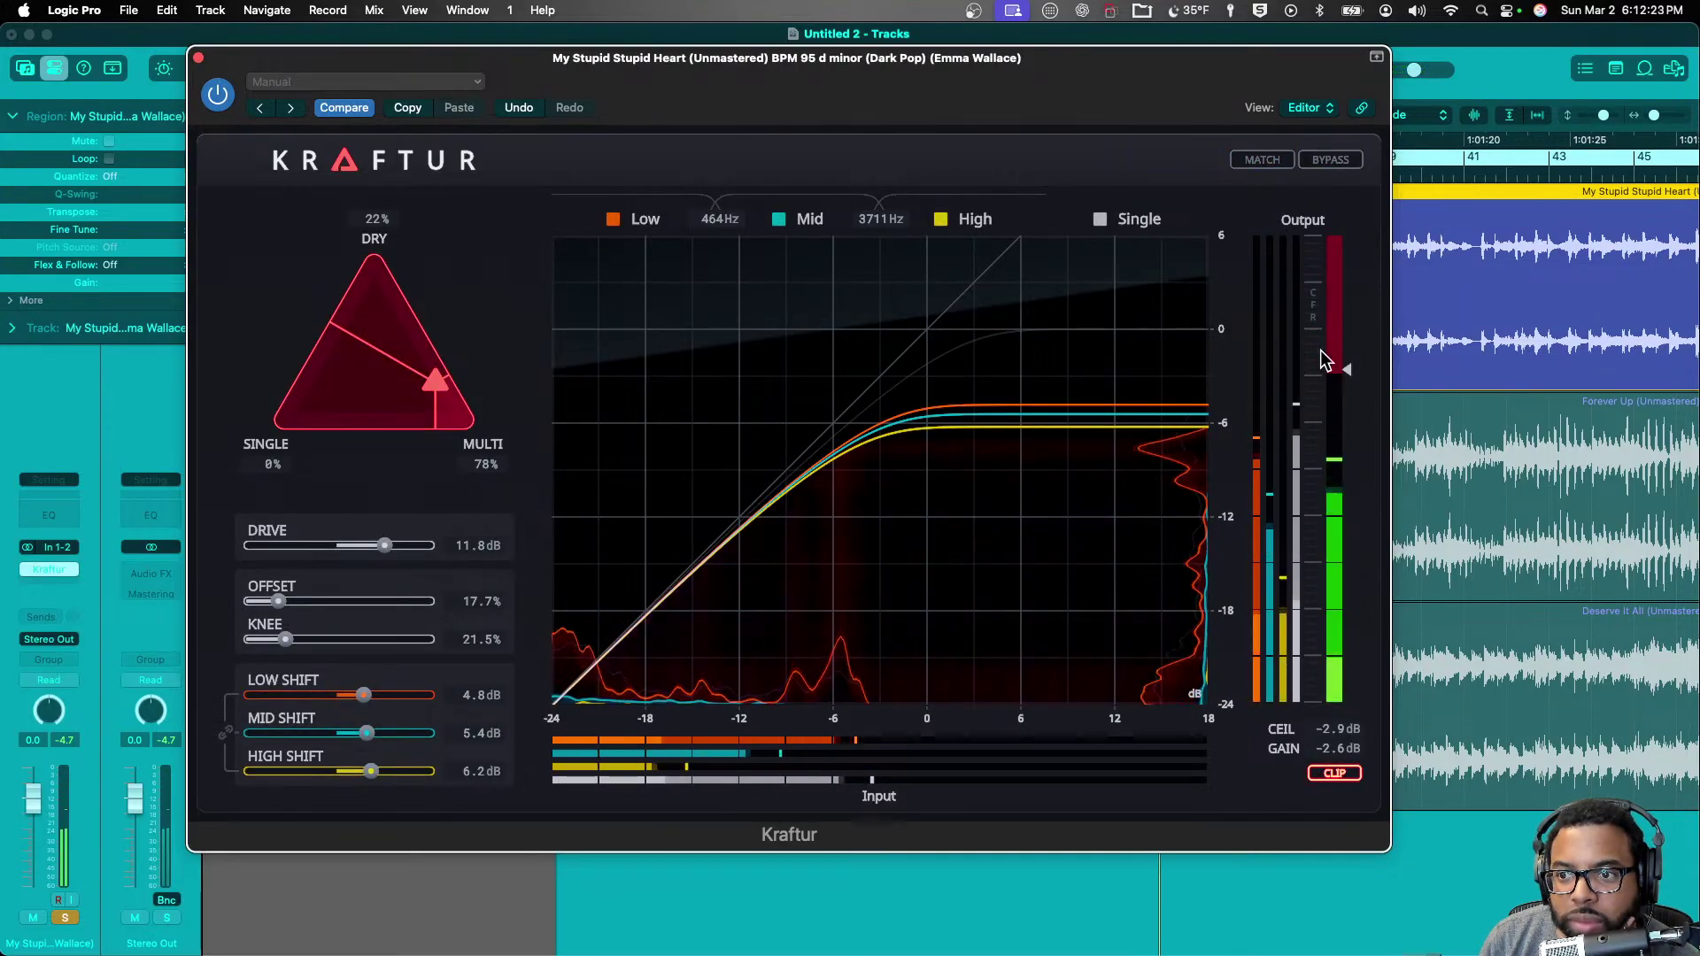
# - Raise the output ceiling to -0.2 dB and the gain to 0.1 dB while replaying sections of the song, and stop playback
pyautogui.moveTo(1364, 366); pyautogui.dragTo(1358, 331)
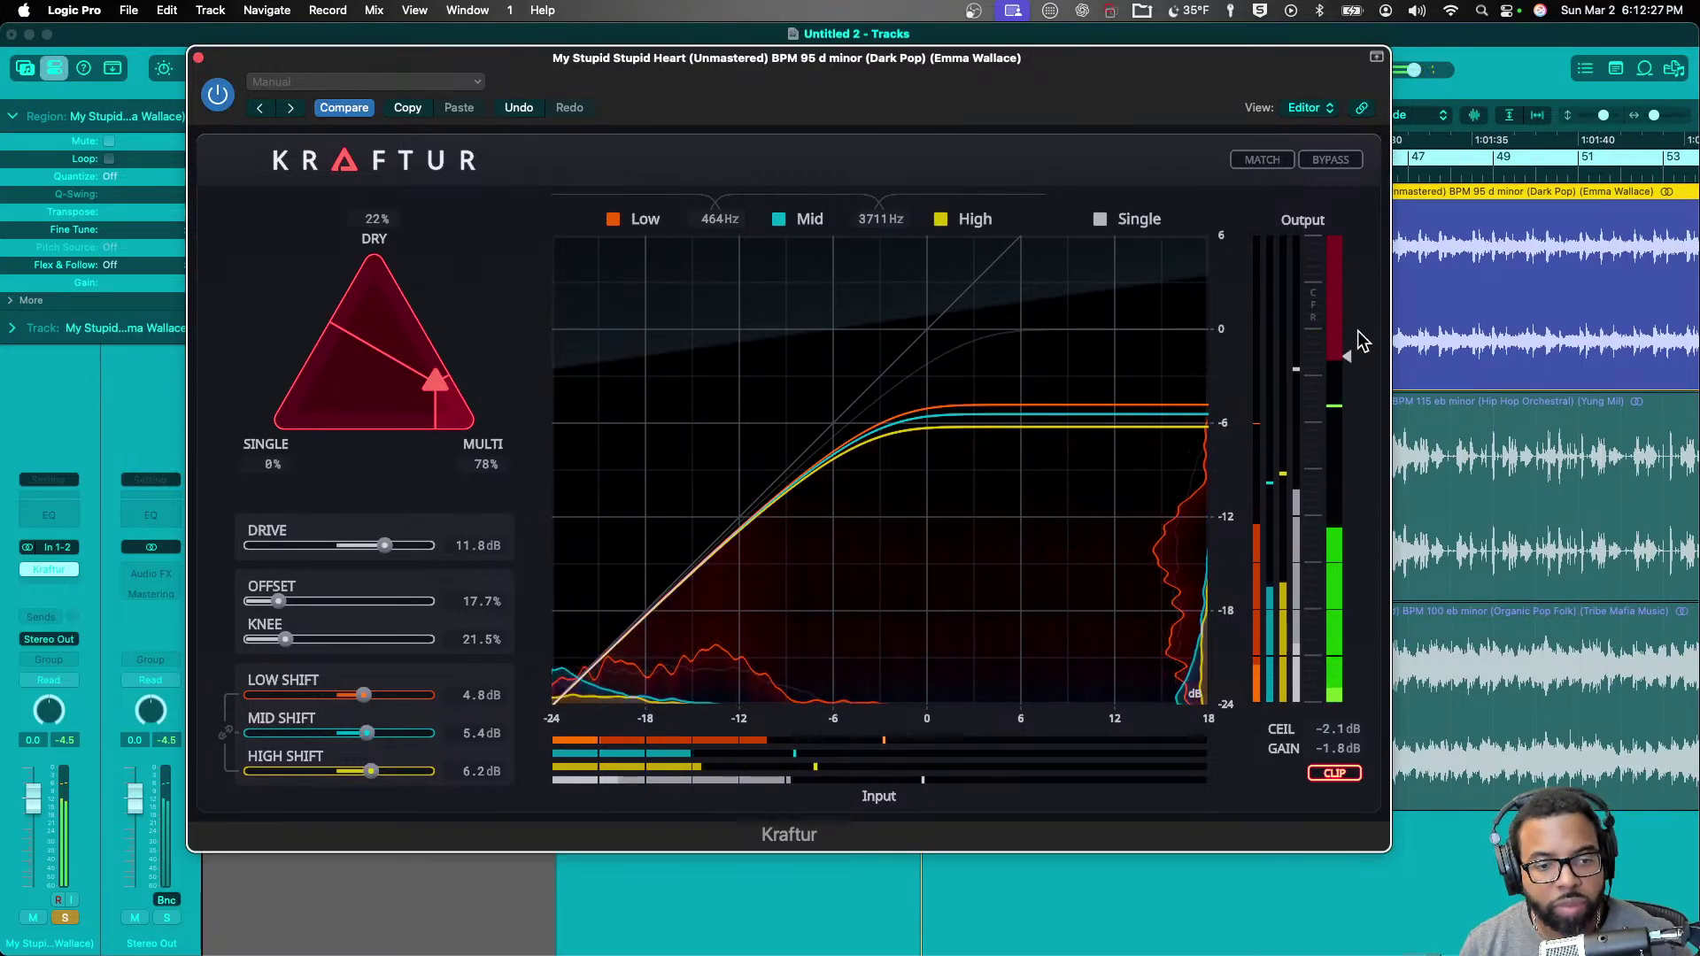
pyautogui.press('space')
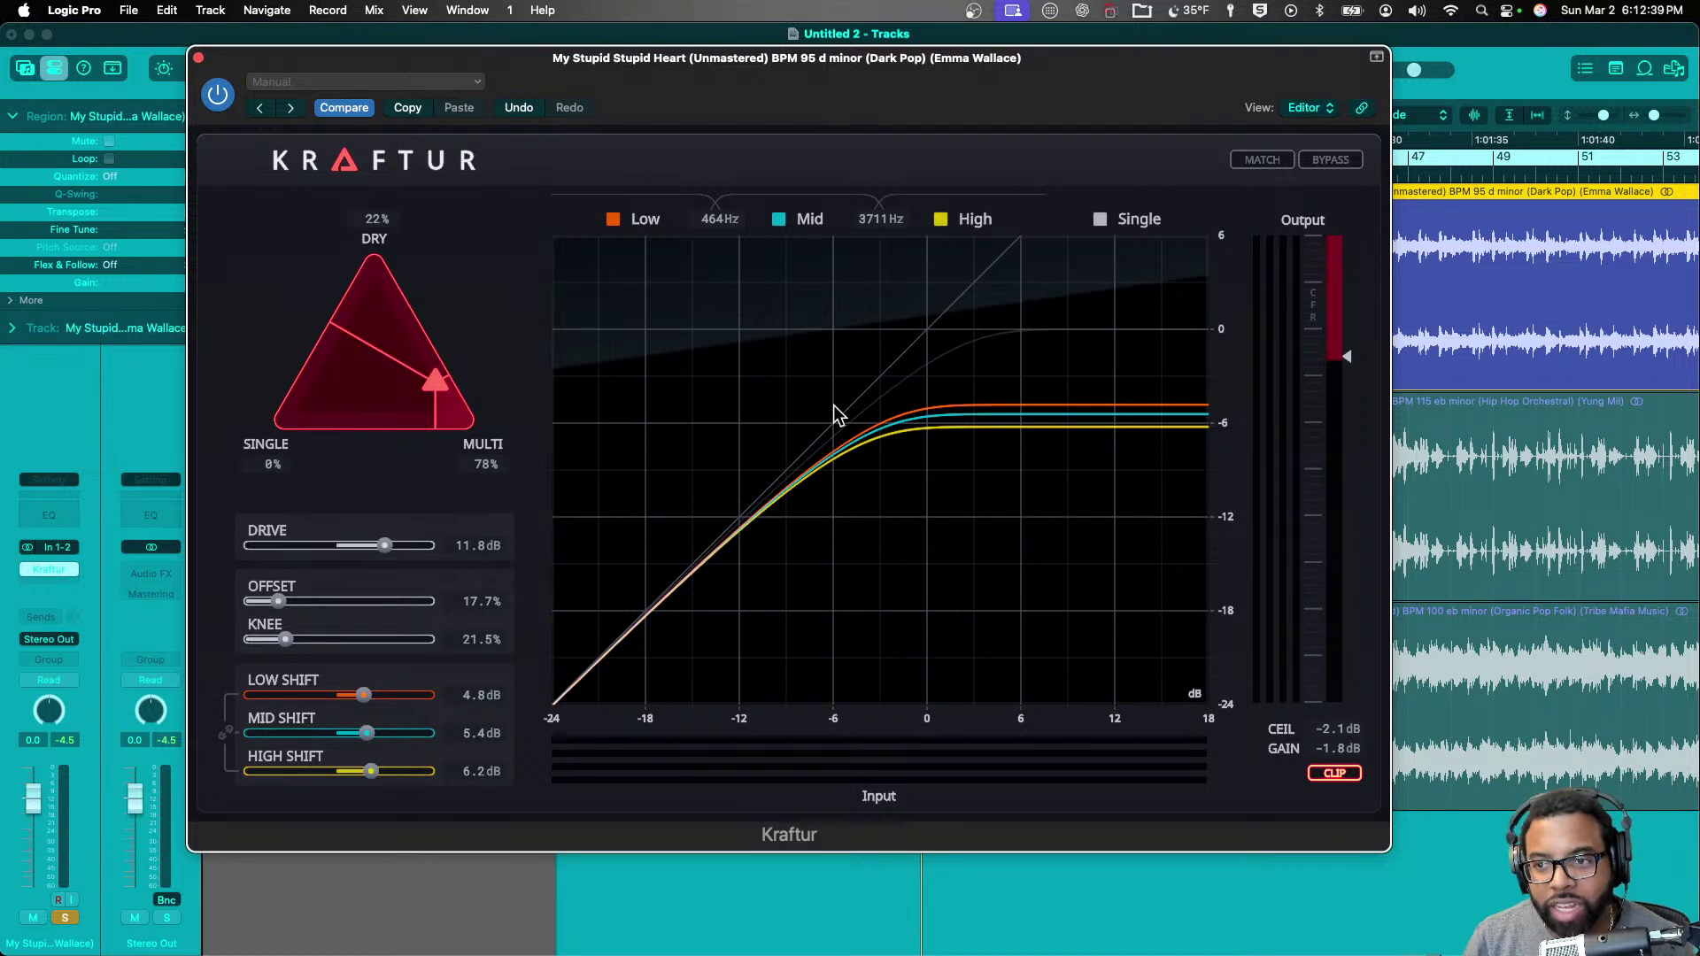
pyautogui.click(1464, 172)
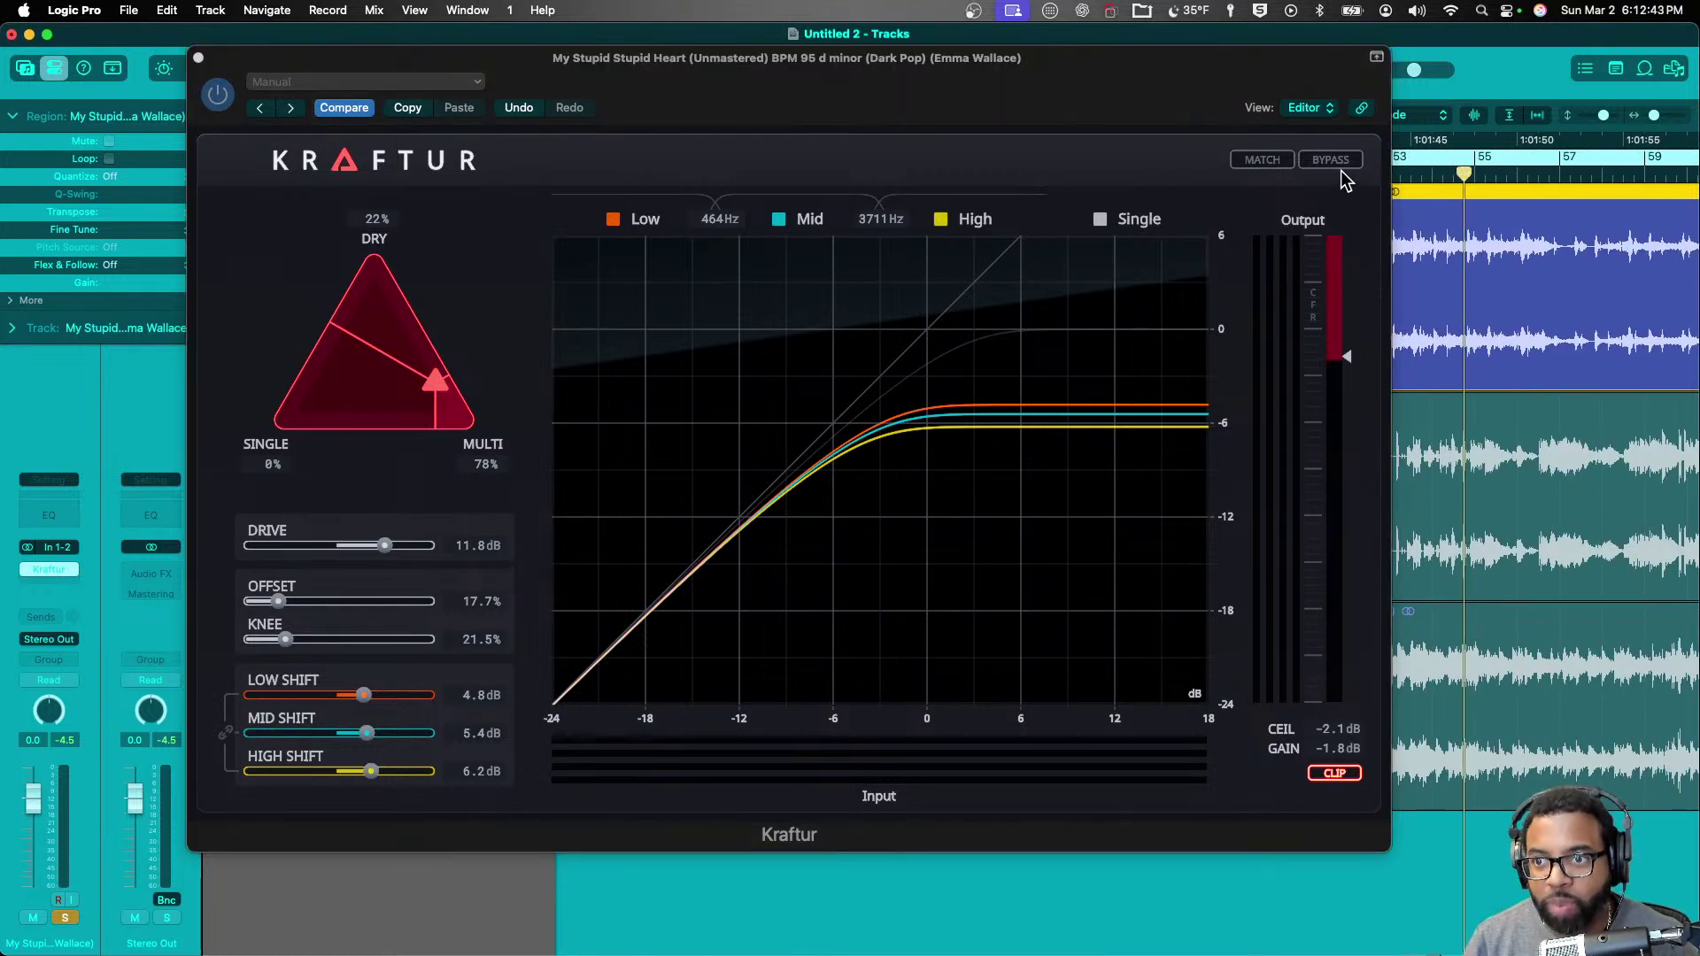
pyautogui.press('space')
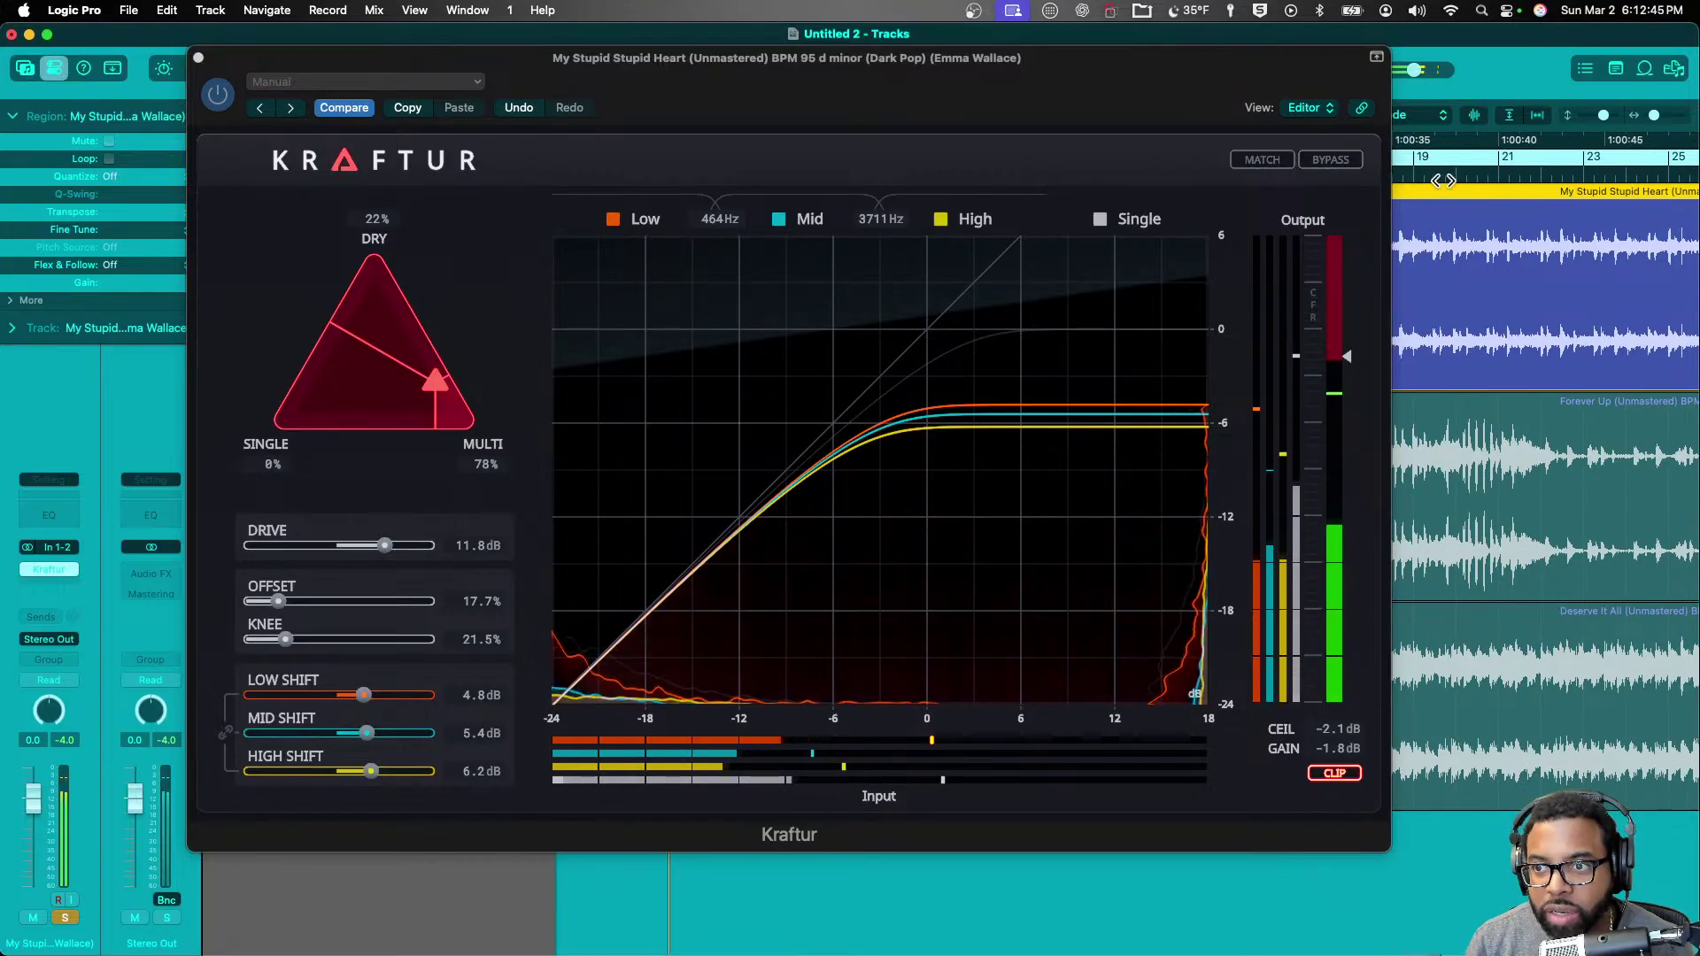
pyautogui.moveTo(1346, 356); pyautogui.dragTo(1352, 325)
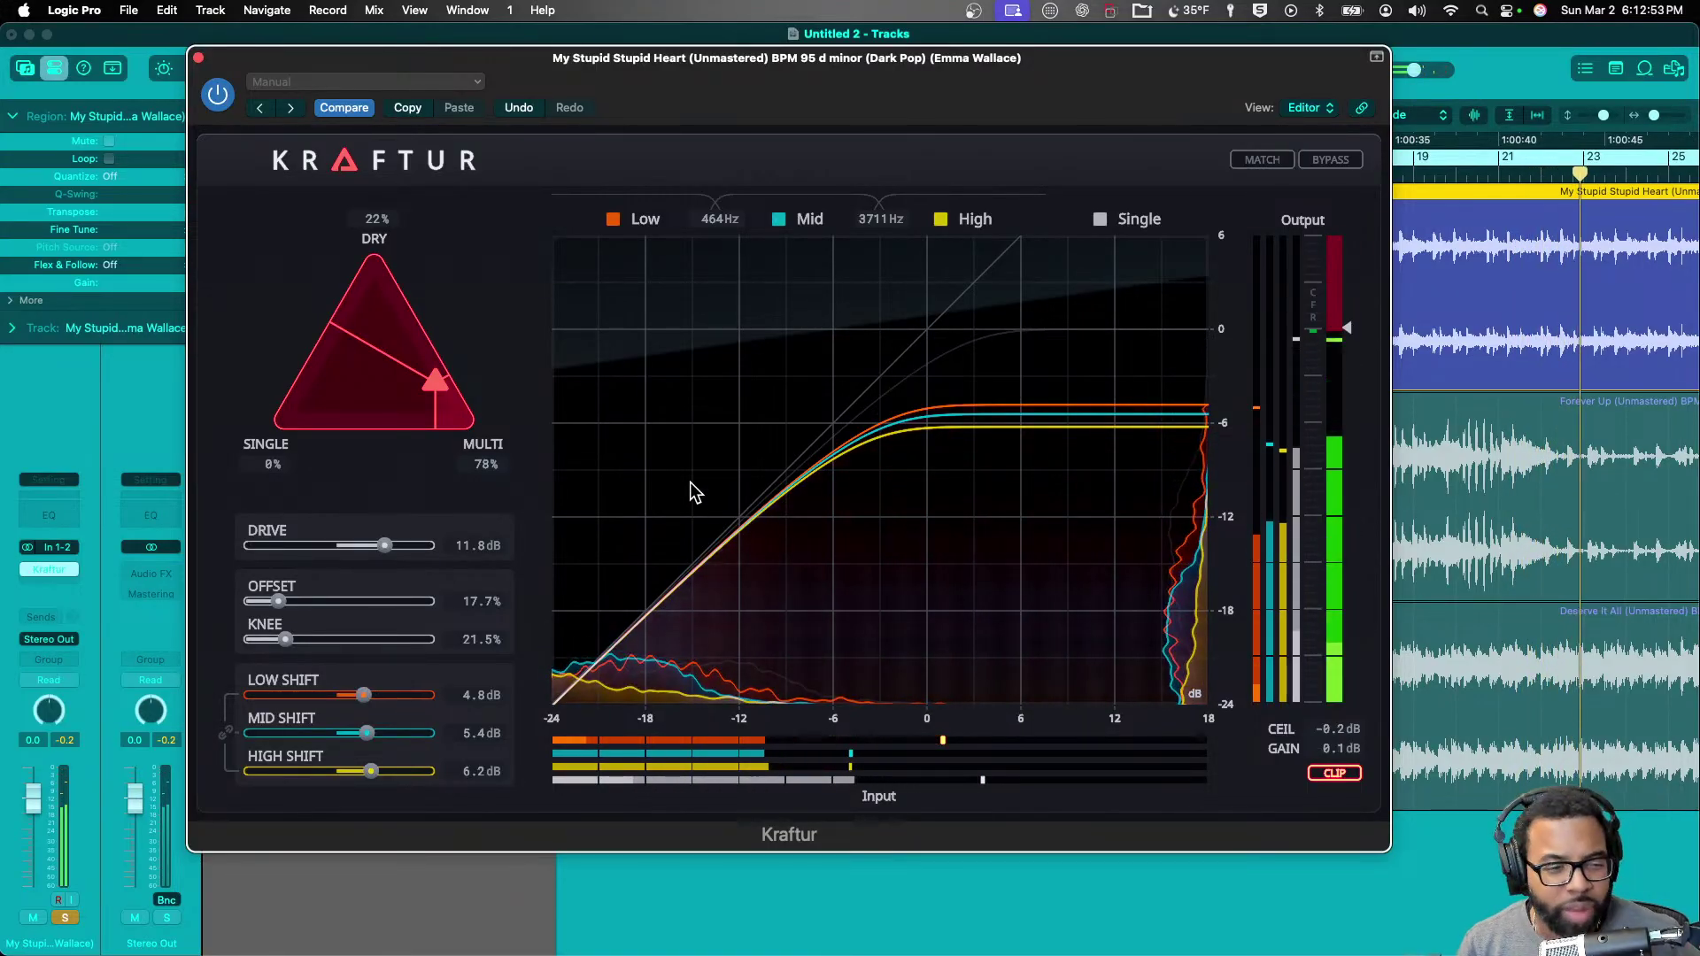
pyautogui.press('space')
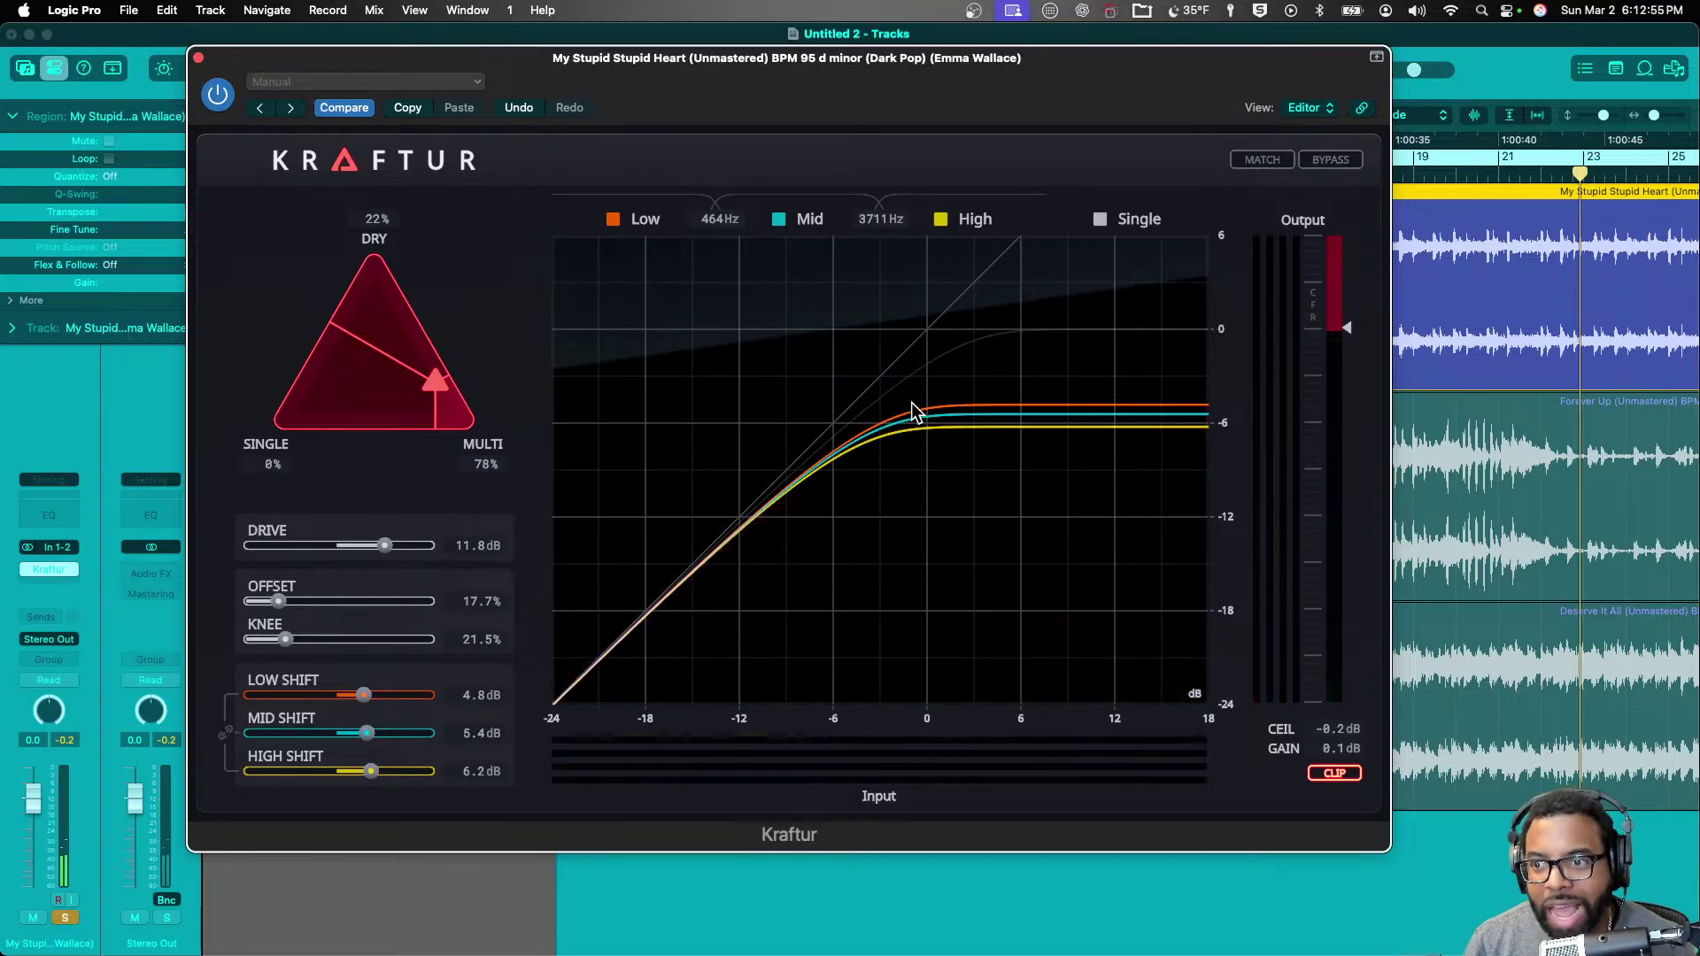
# - Replay the song with level matching turned on and listen to it with the plug-in bypassed
pyautogui.press('space')
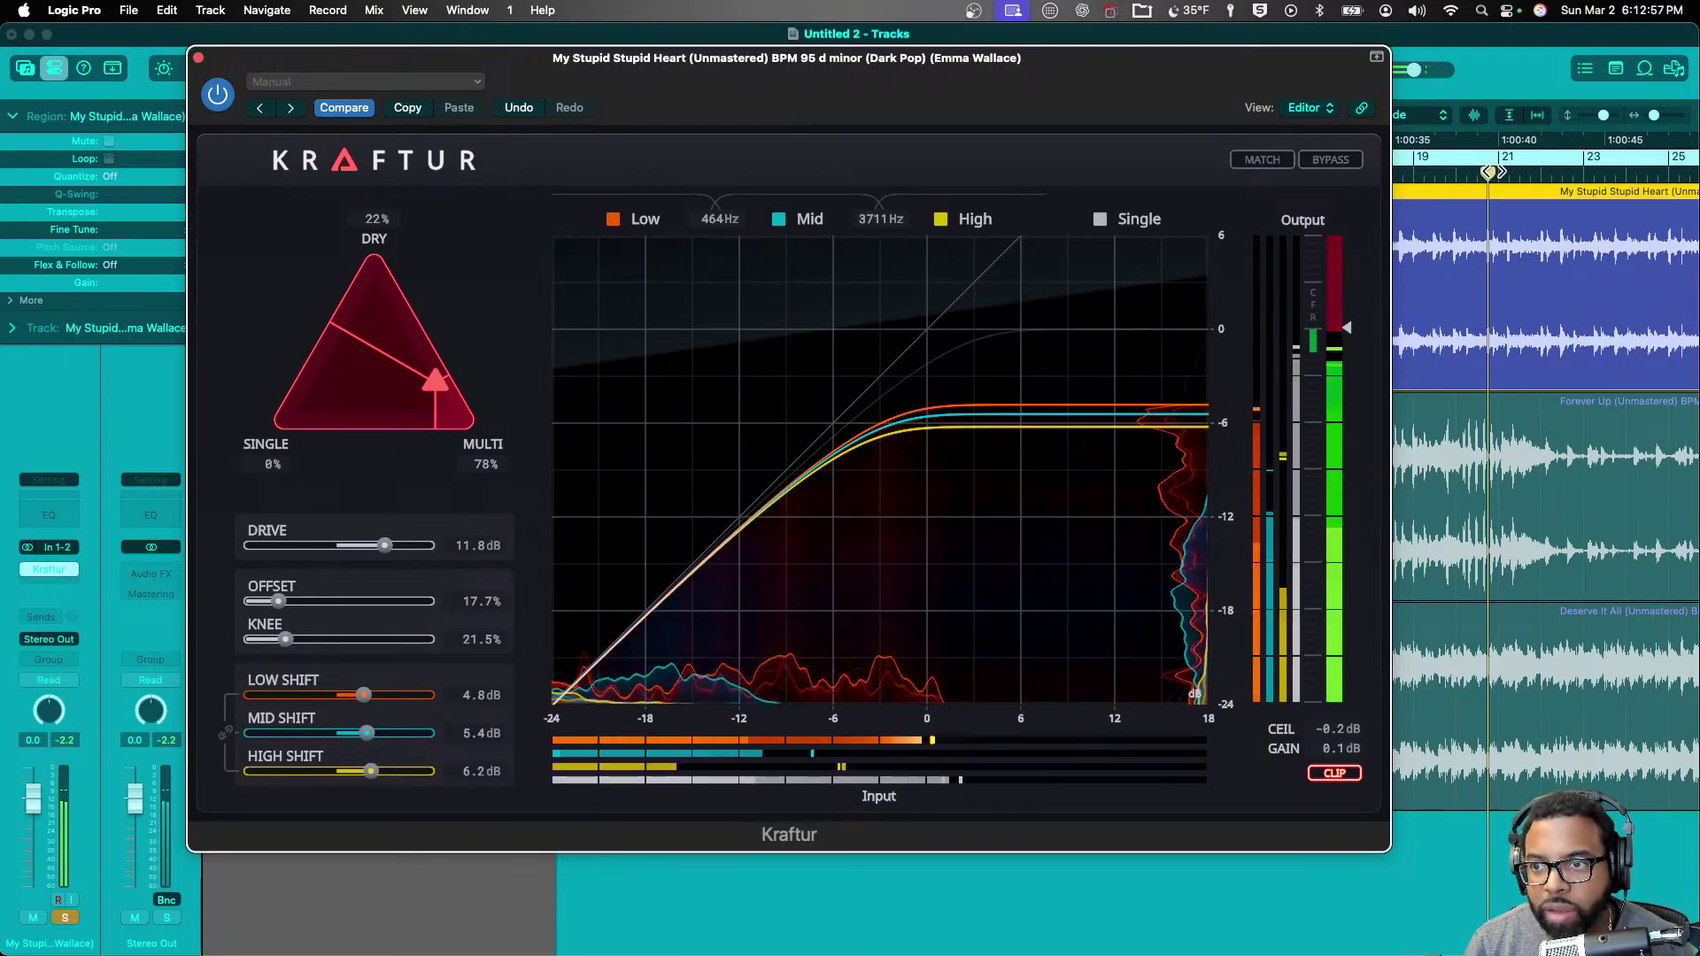
pyautogui.click(1274, 161)
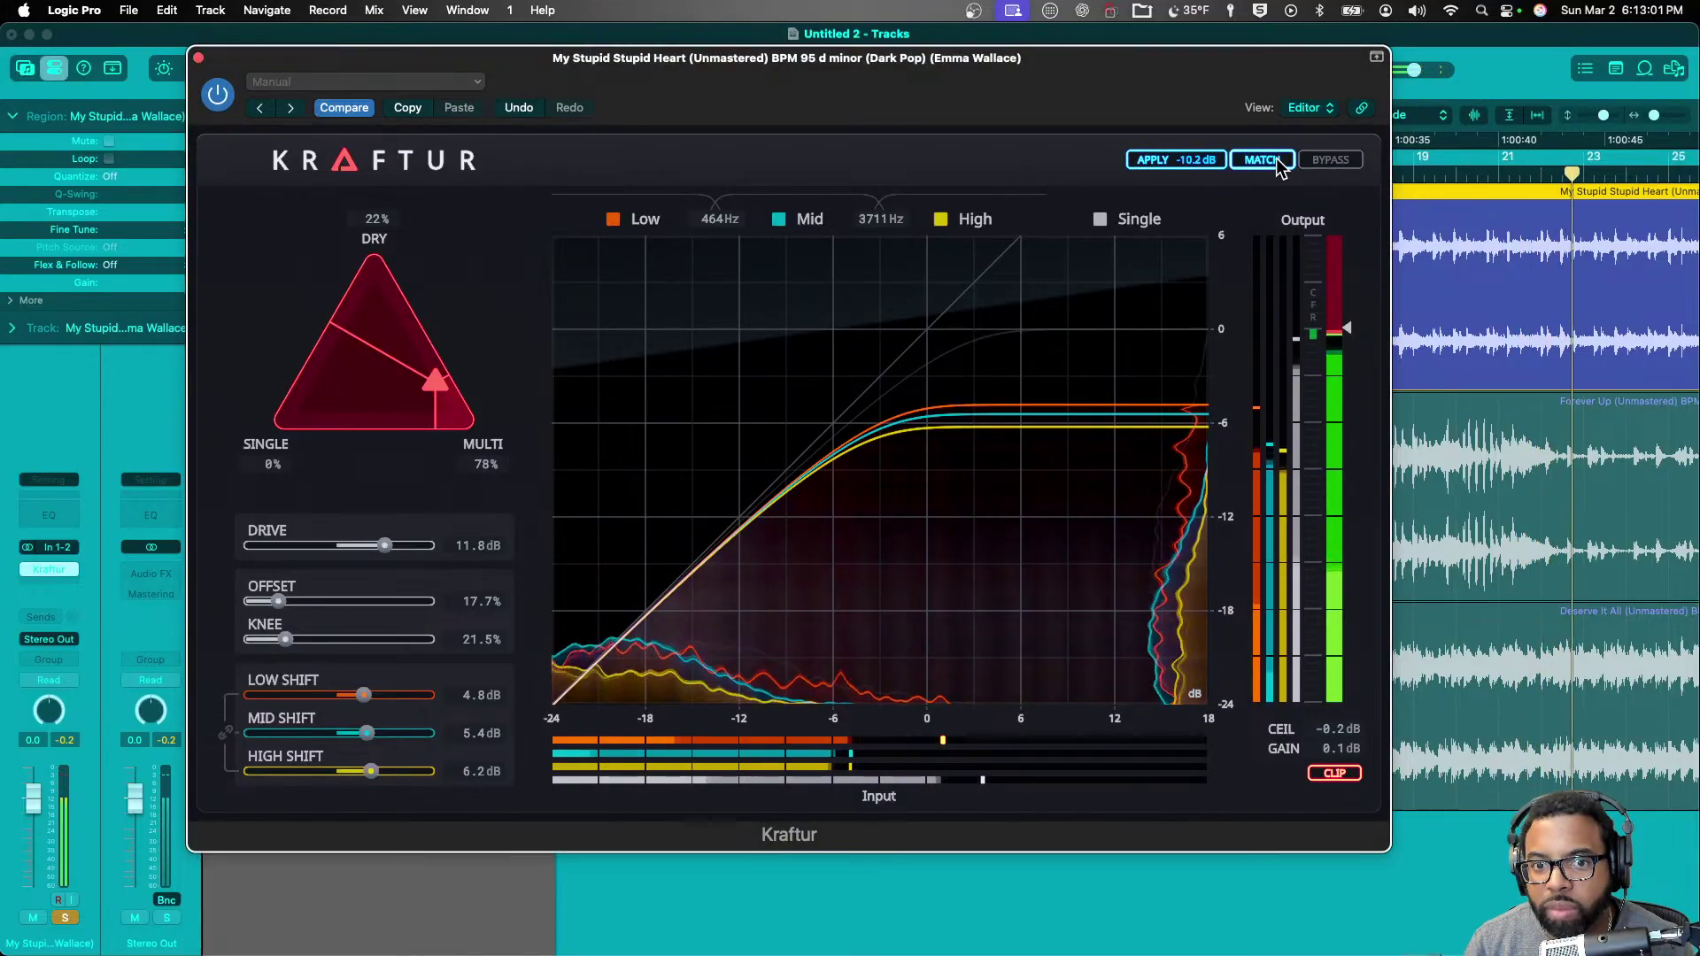
pyautogui.click(1342, 161)
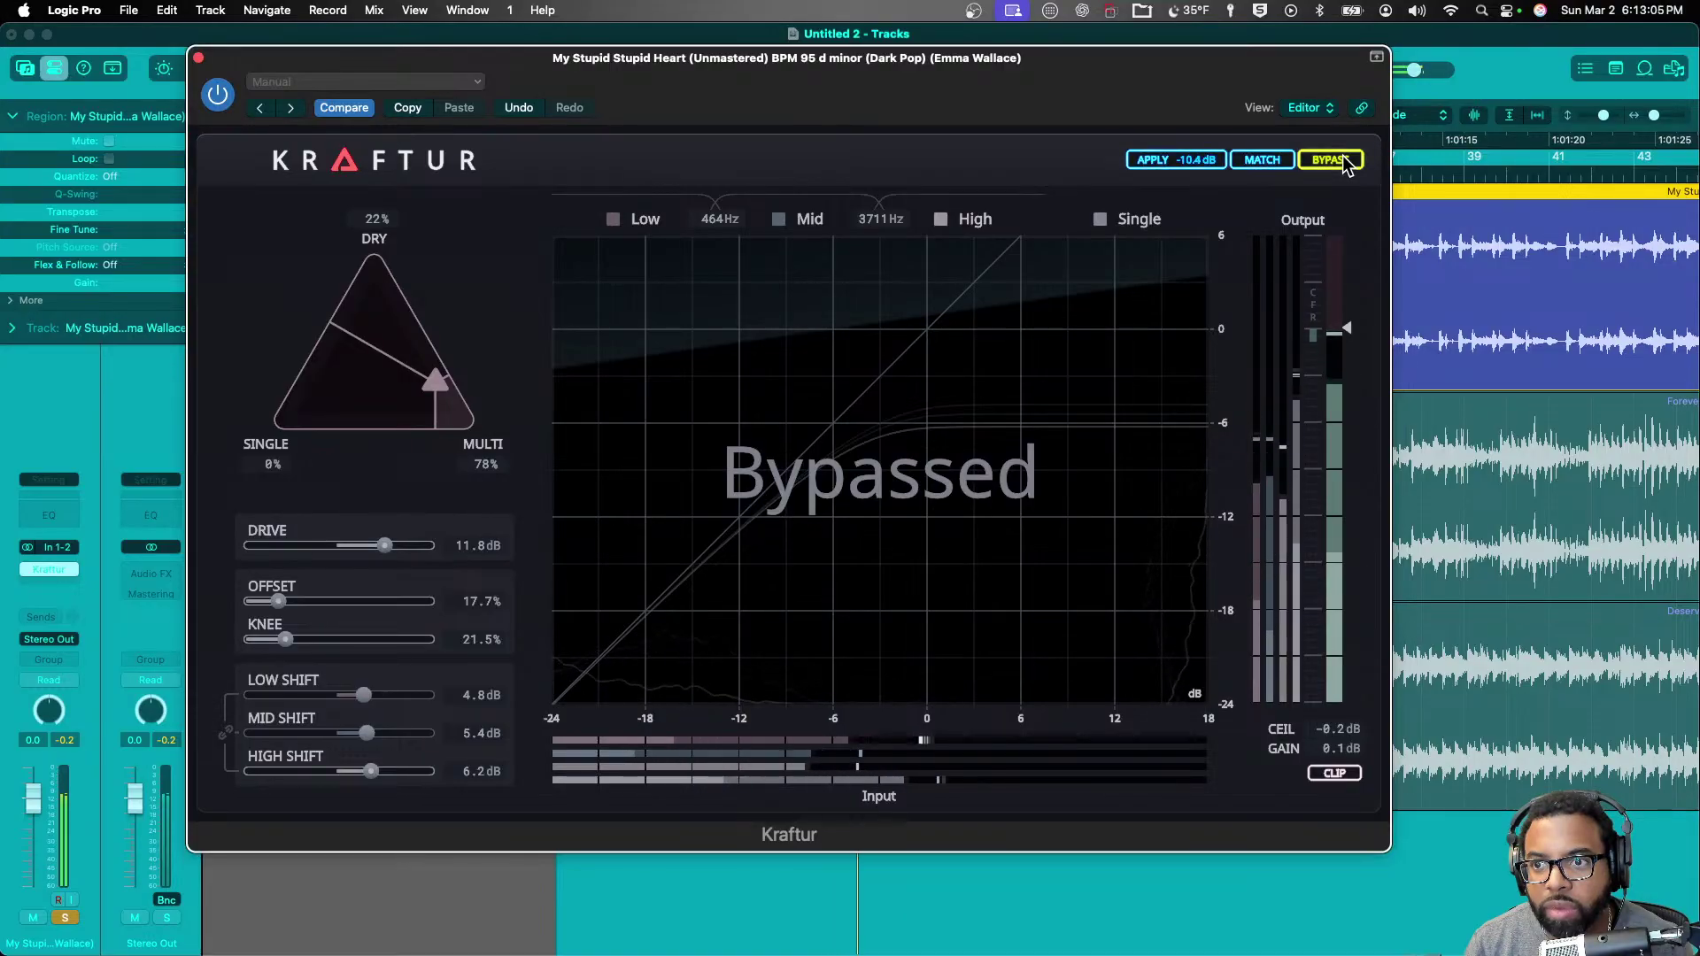
pyautogui.press('space')
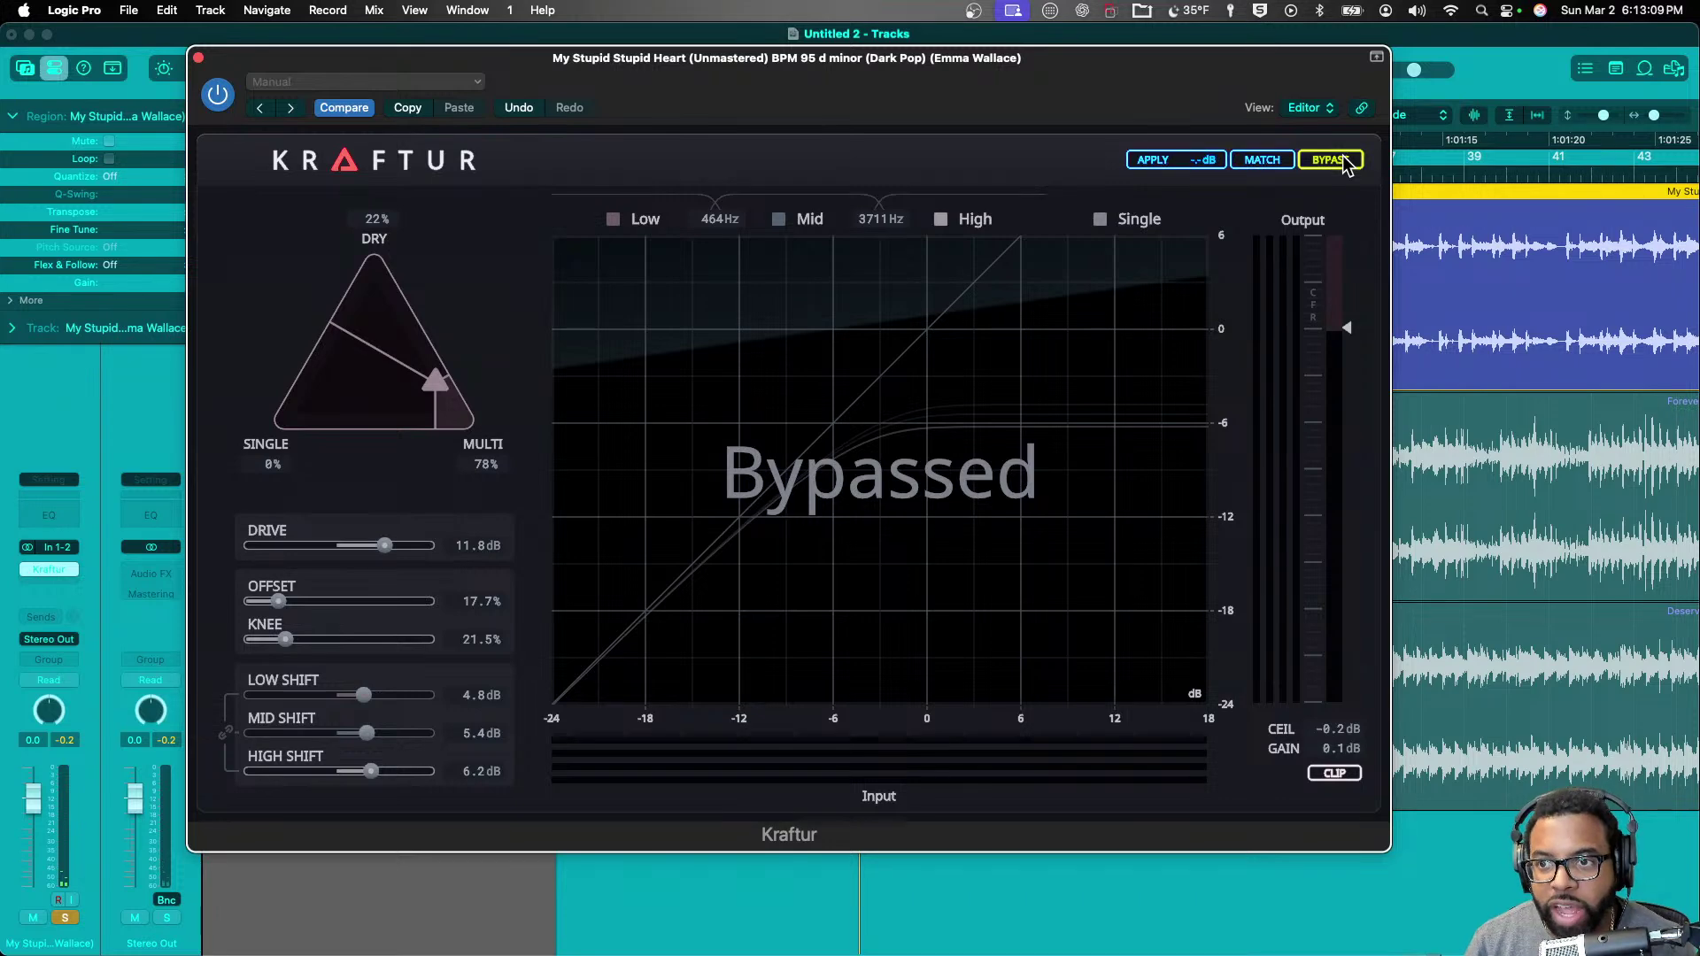
pyautogui.press('space')
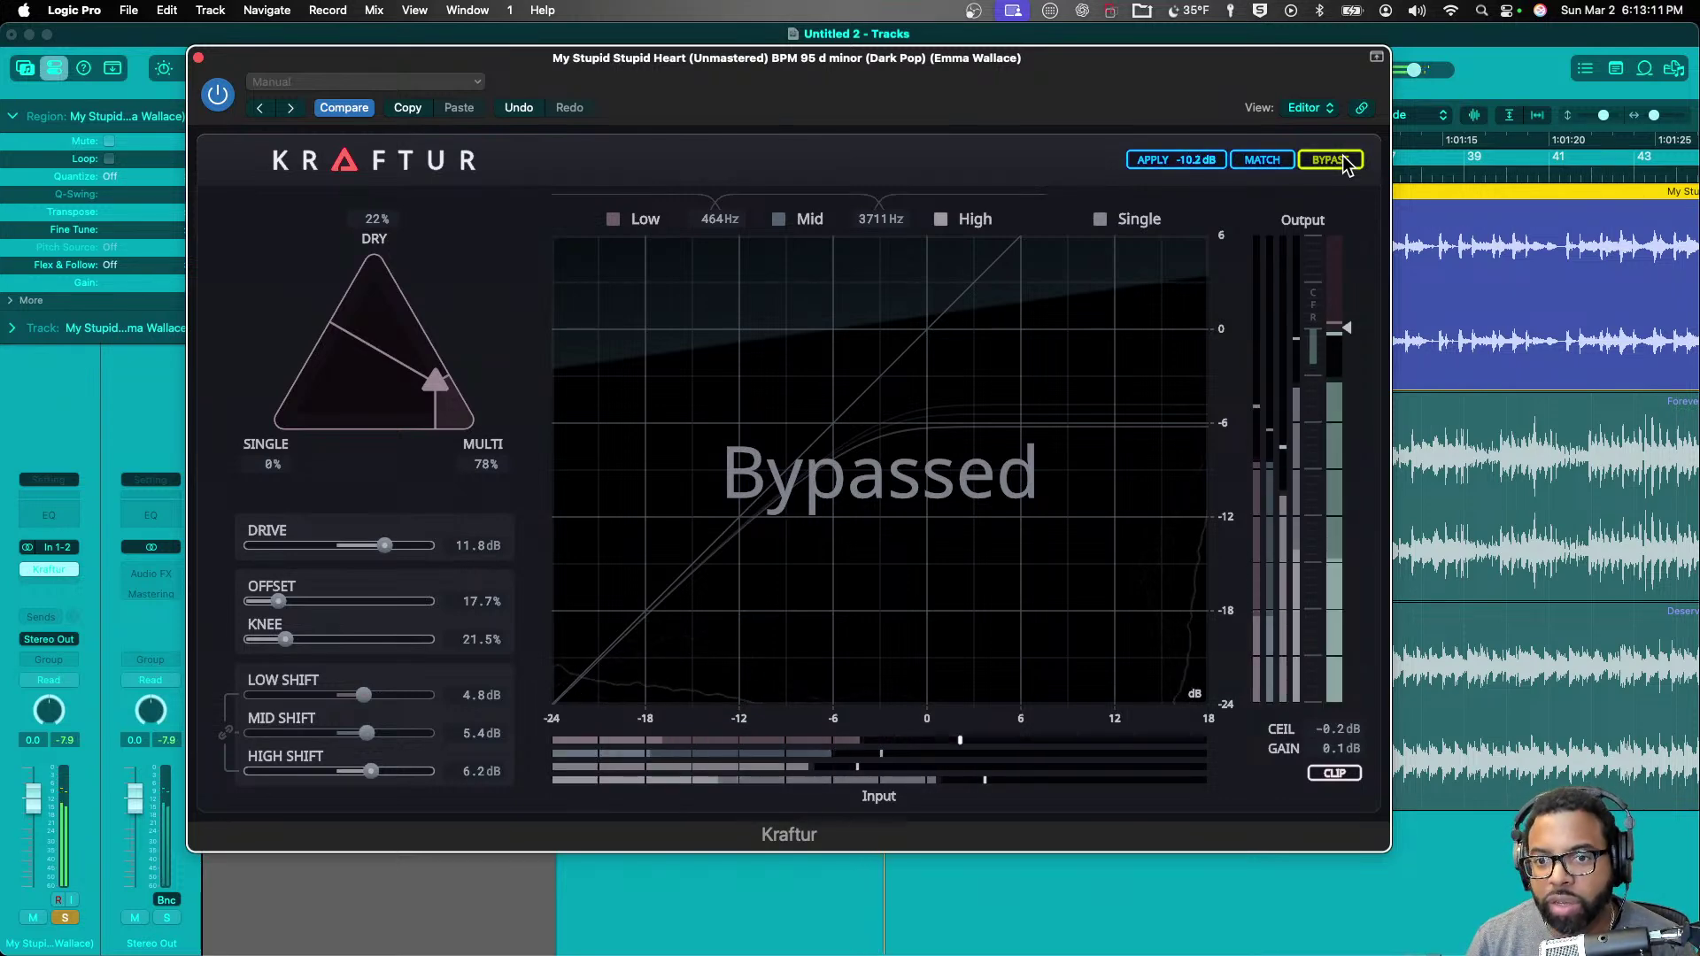
# - Compare the processed and bypassed sound, raise the ceiling to 0.1 dB and the gain to 0.4 dB, and turn off level matching
pyautogui.click(1331, 160)
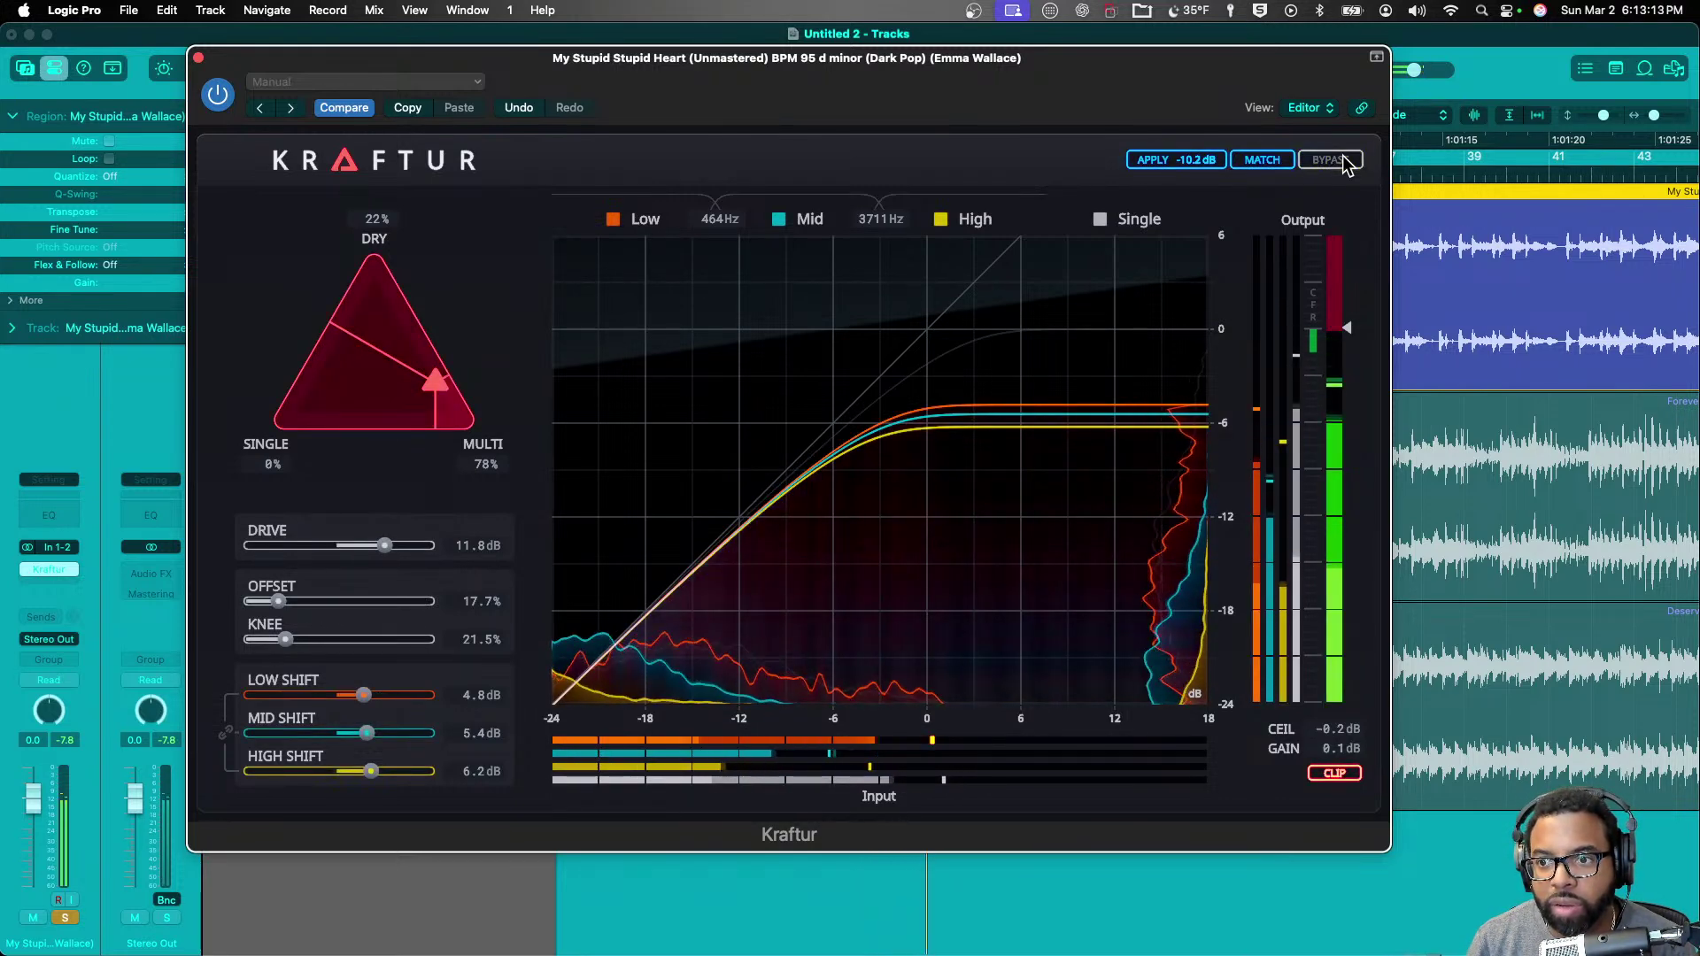
pyautogui.click(1343, 160)
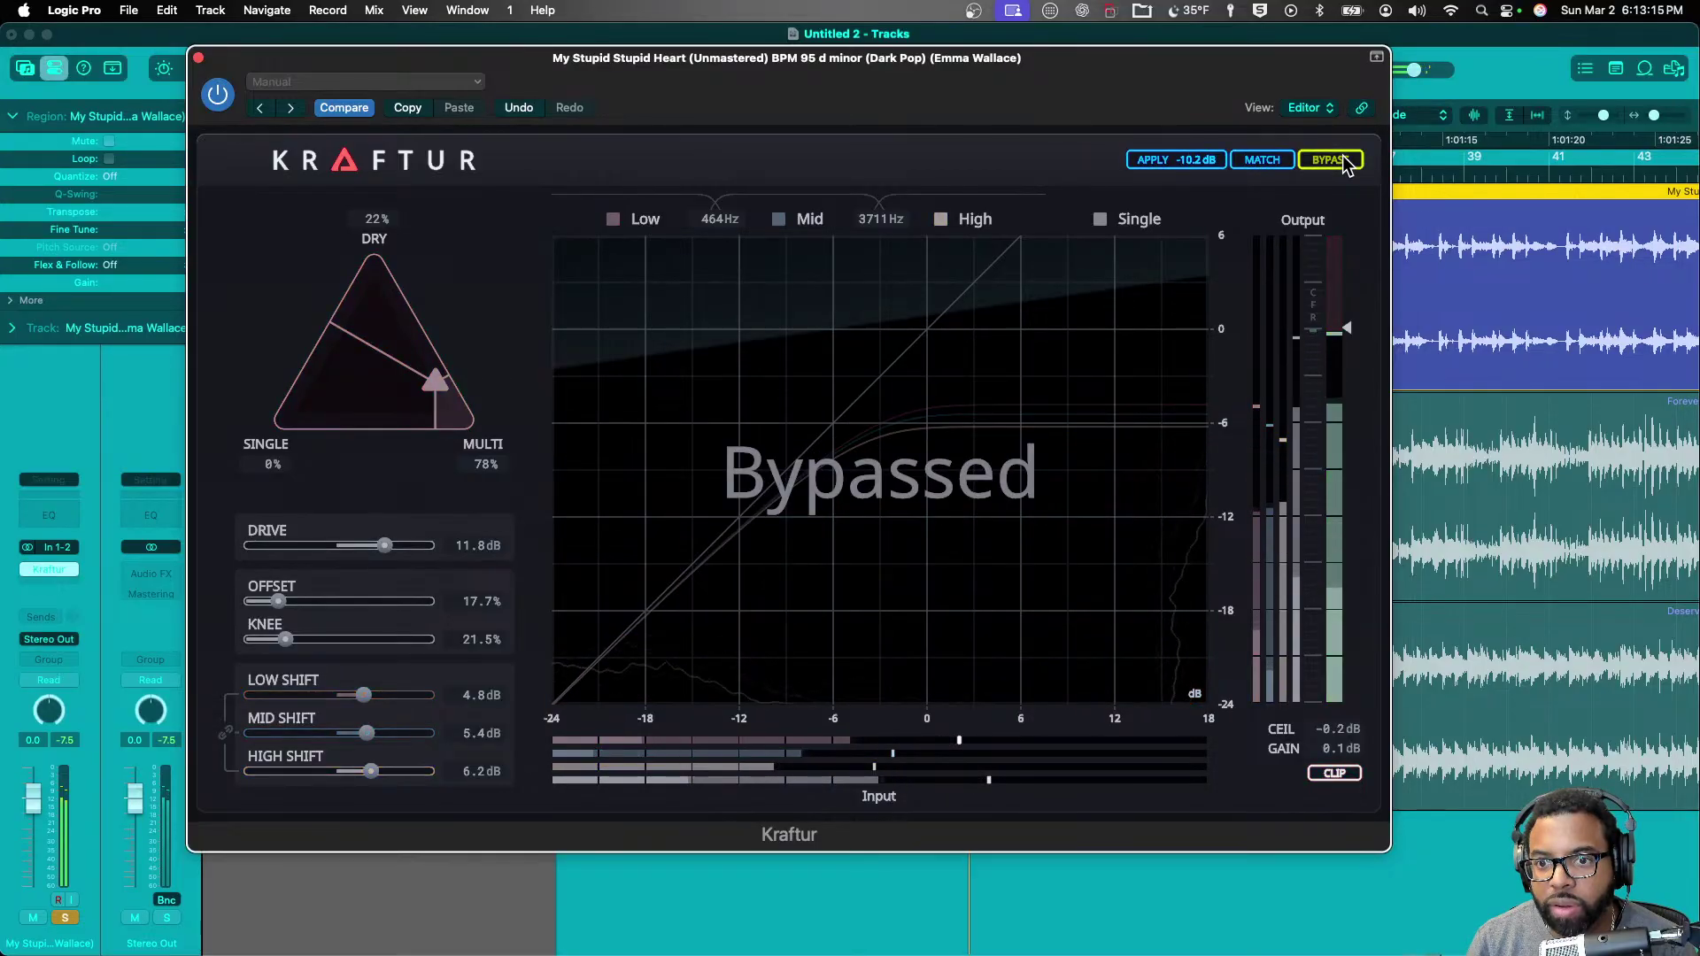
pyautogui.click(1343, 161)
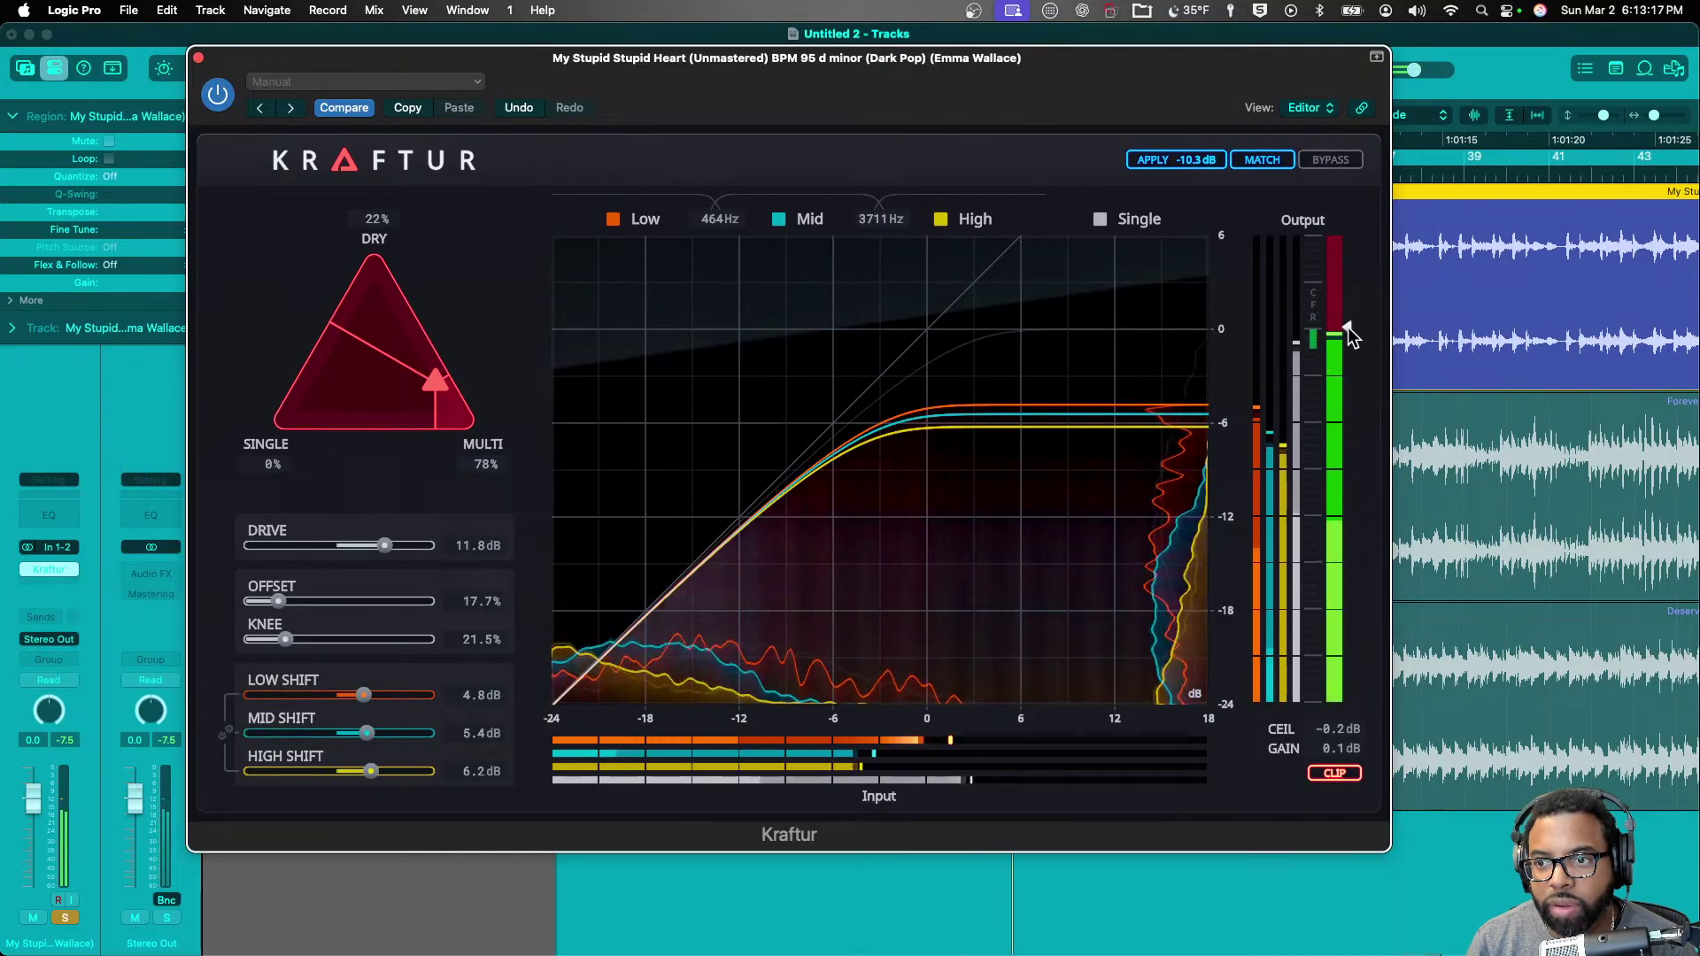
pyautogui.click(1275, 161)
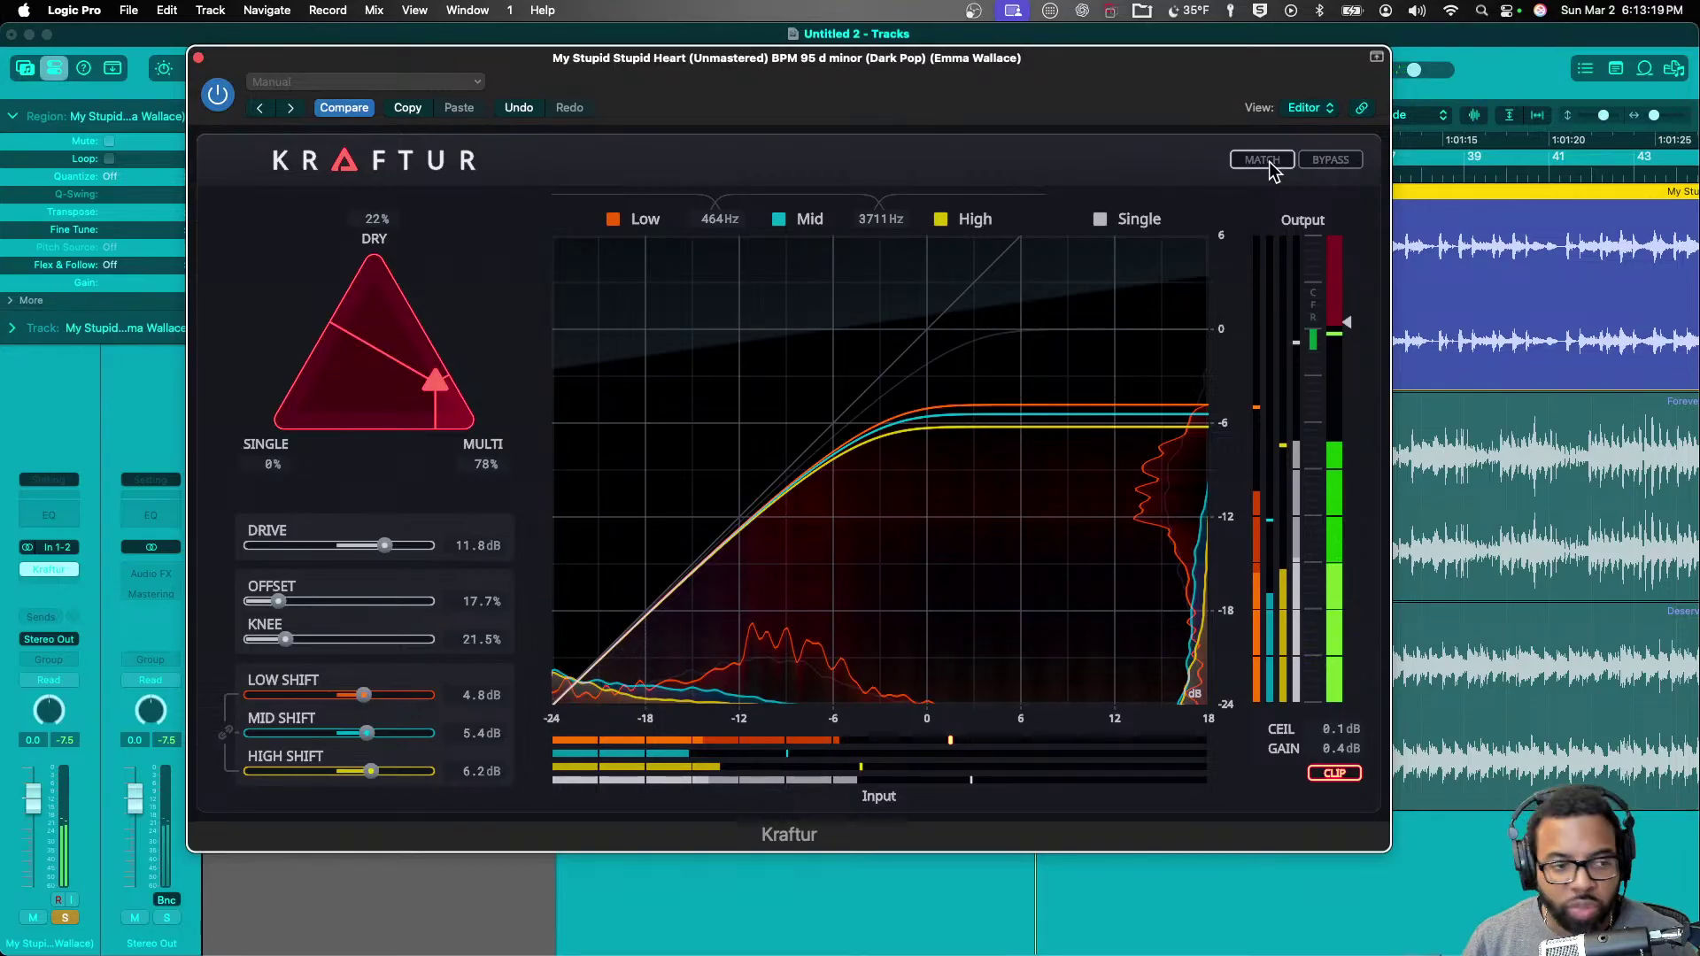
# - Replay a section of the song with level matching off, close the plug-in window, and take the first track out of solo
pyautogui.press('space')
pyautogui.press('space')
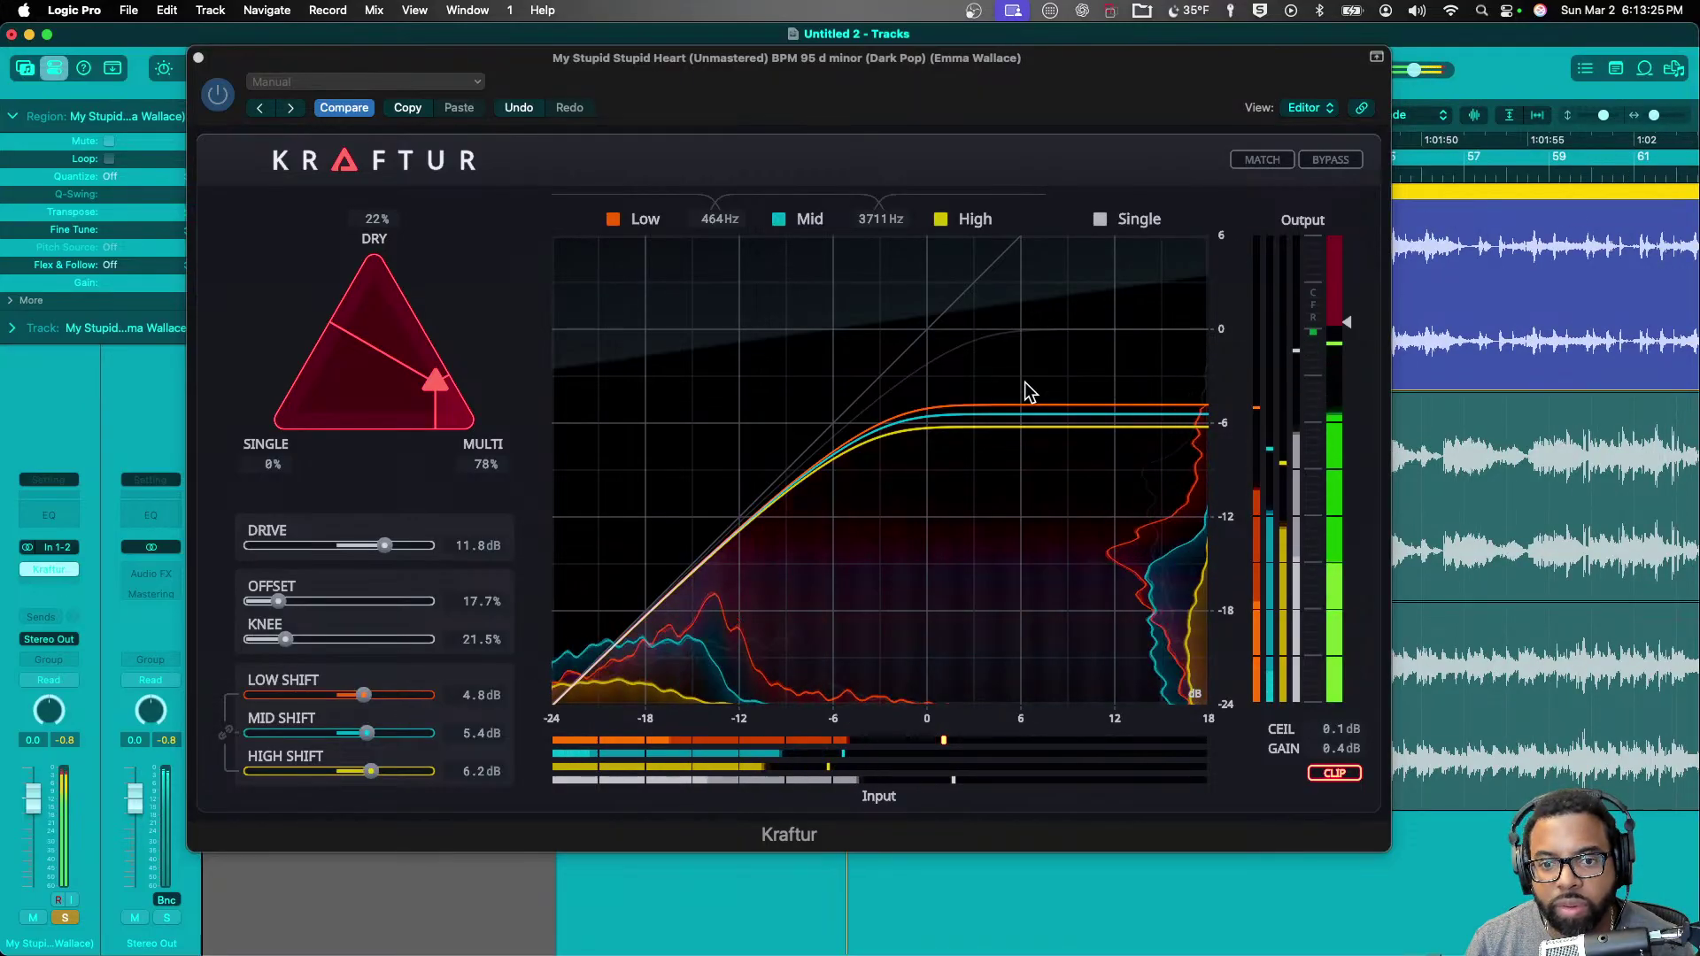
pyautogui.click(197, 59)
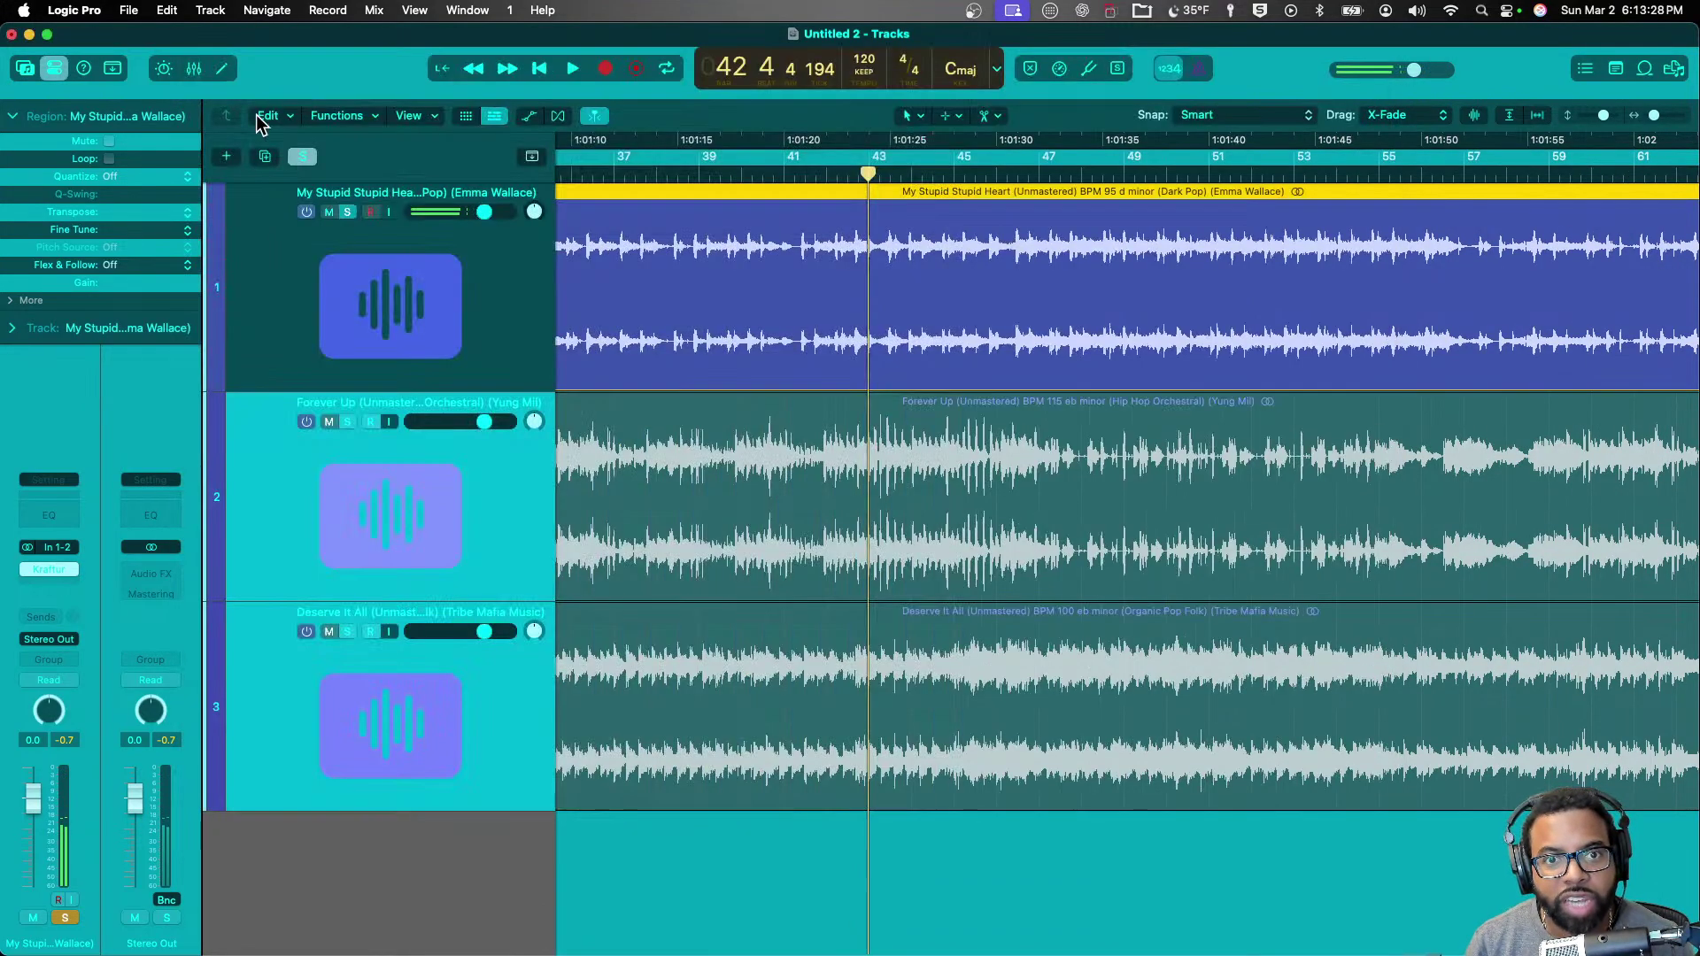
pyautogui.click(347, 212)
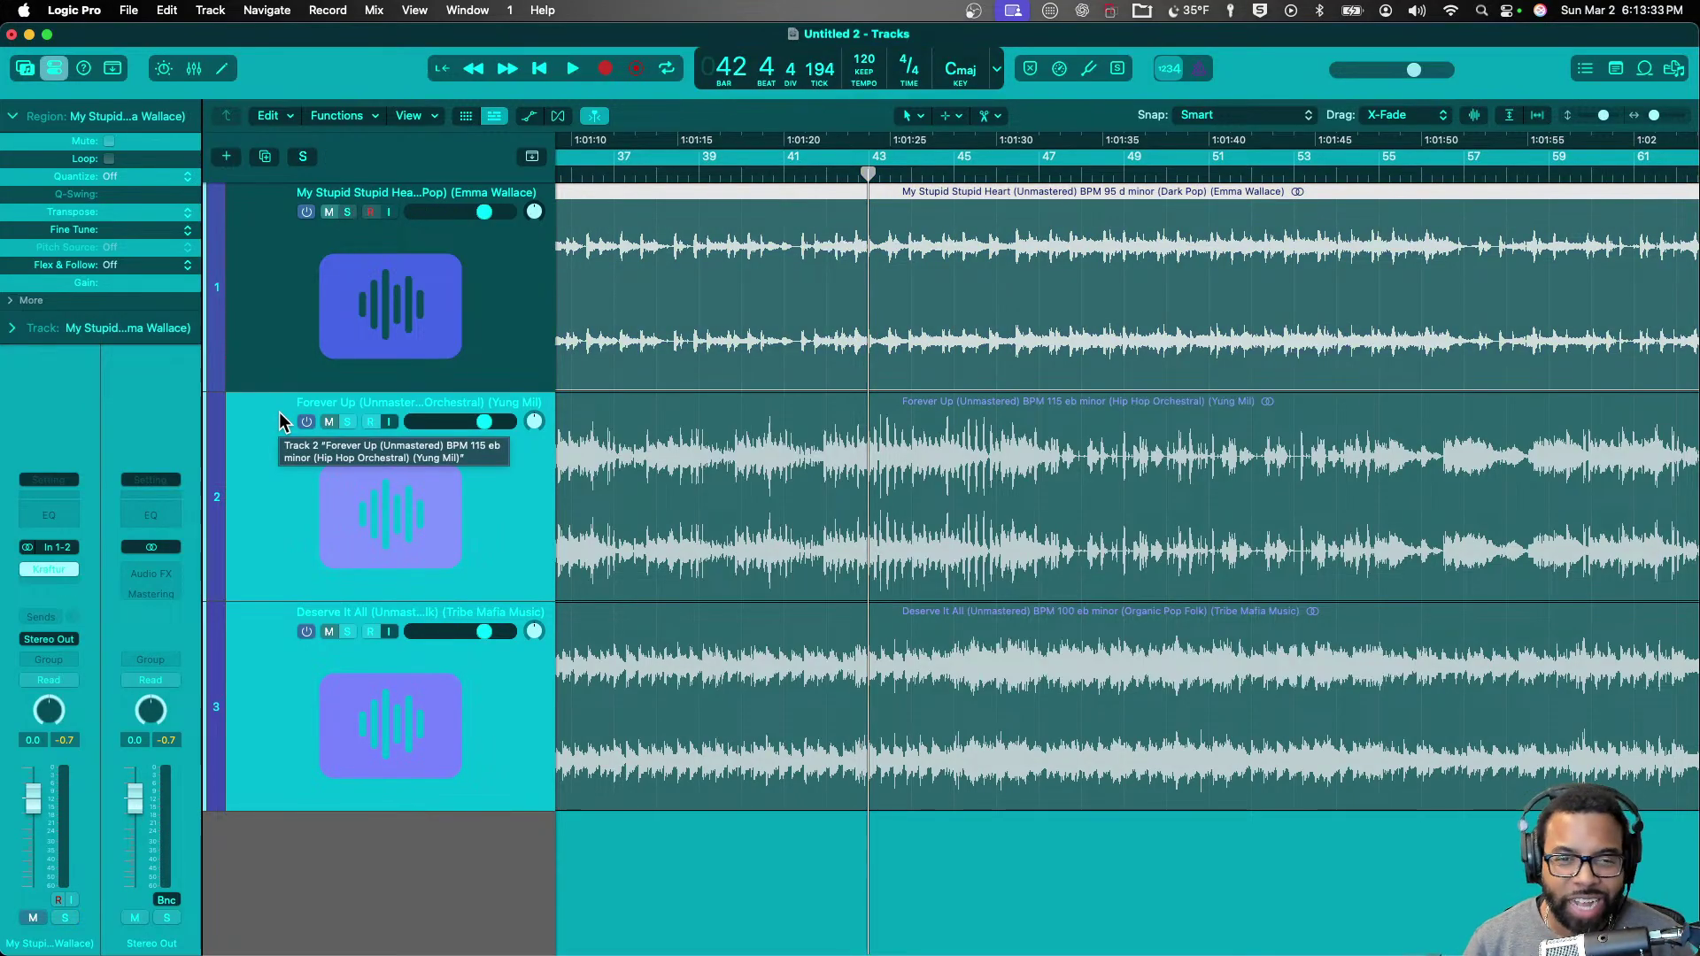
# - Select the Forever Up track, play it from the beginning, and open its Kraftur plug-in in a fully visible window
pyautogui.click(322, 415)
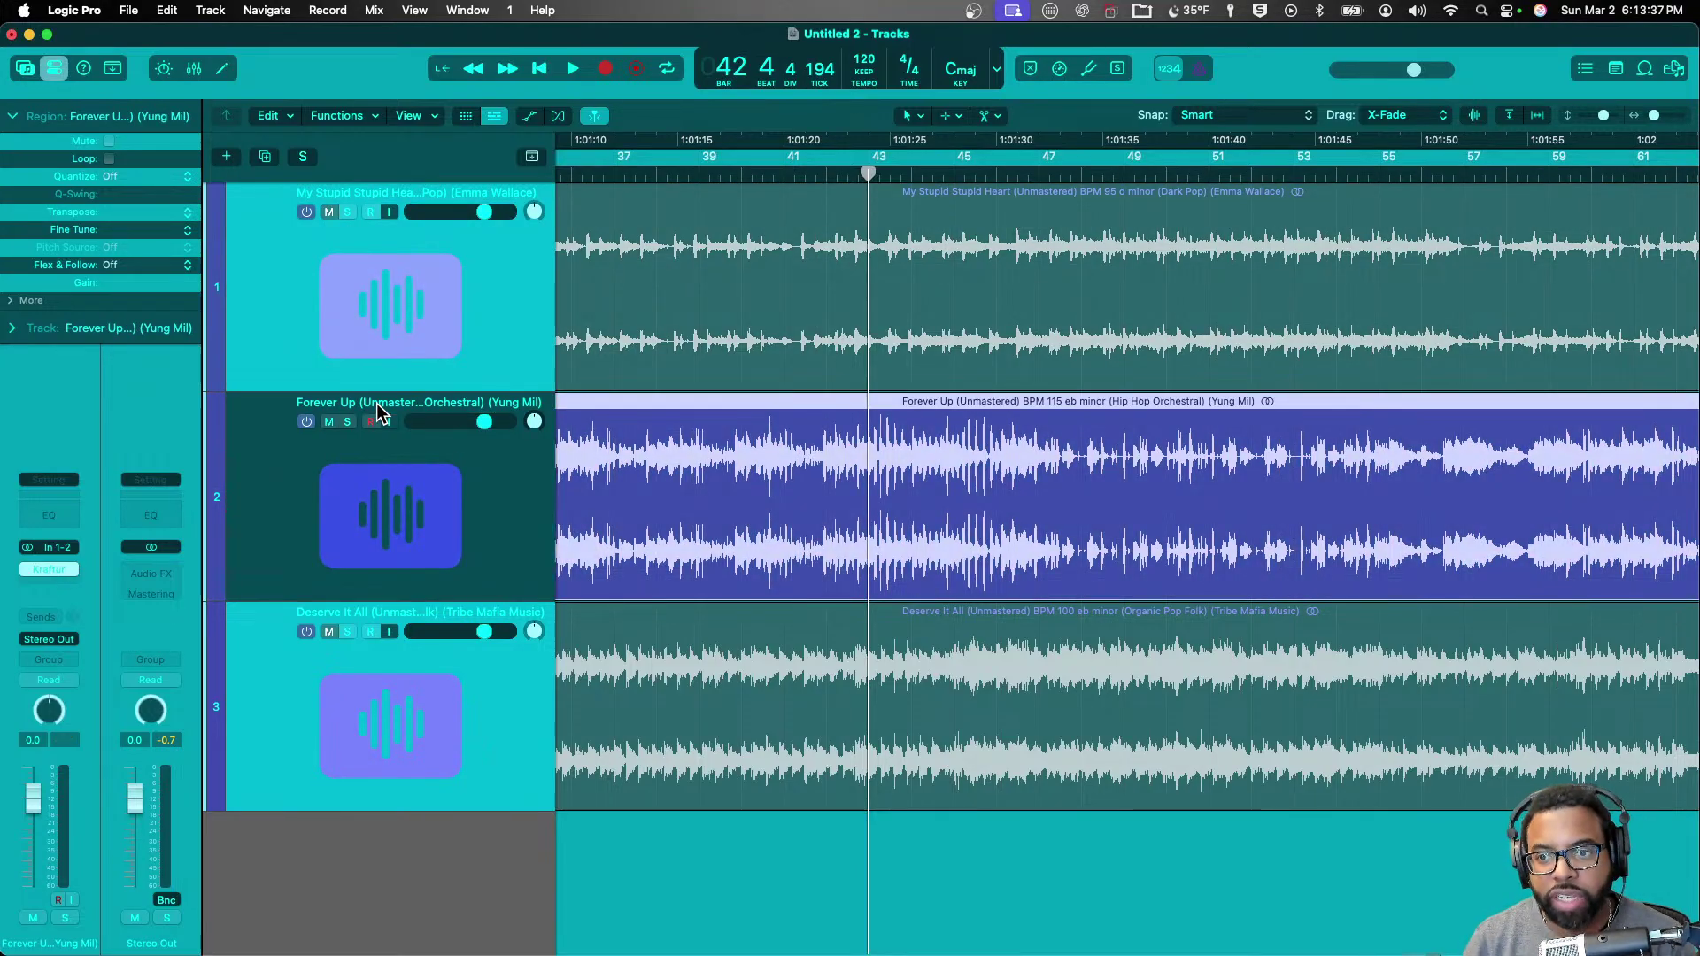
pyautogui.hscroll(-15, 437, 417)
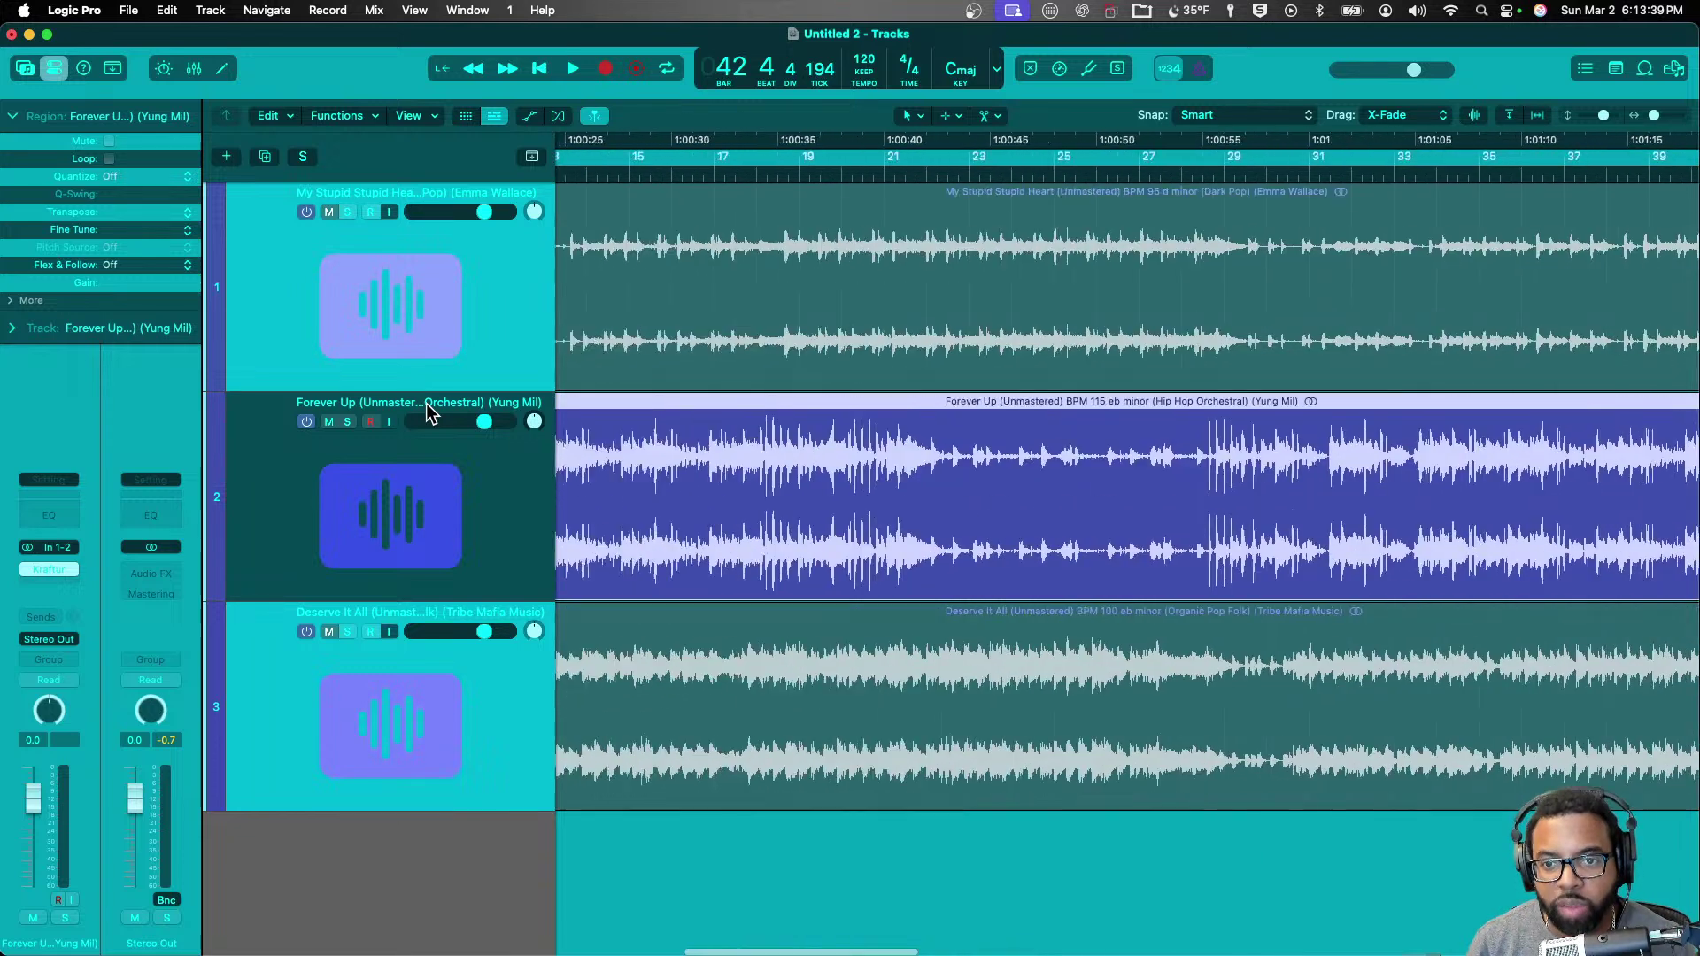
pyautogui.click(786, 179)
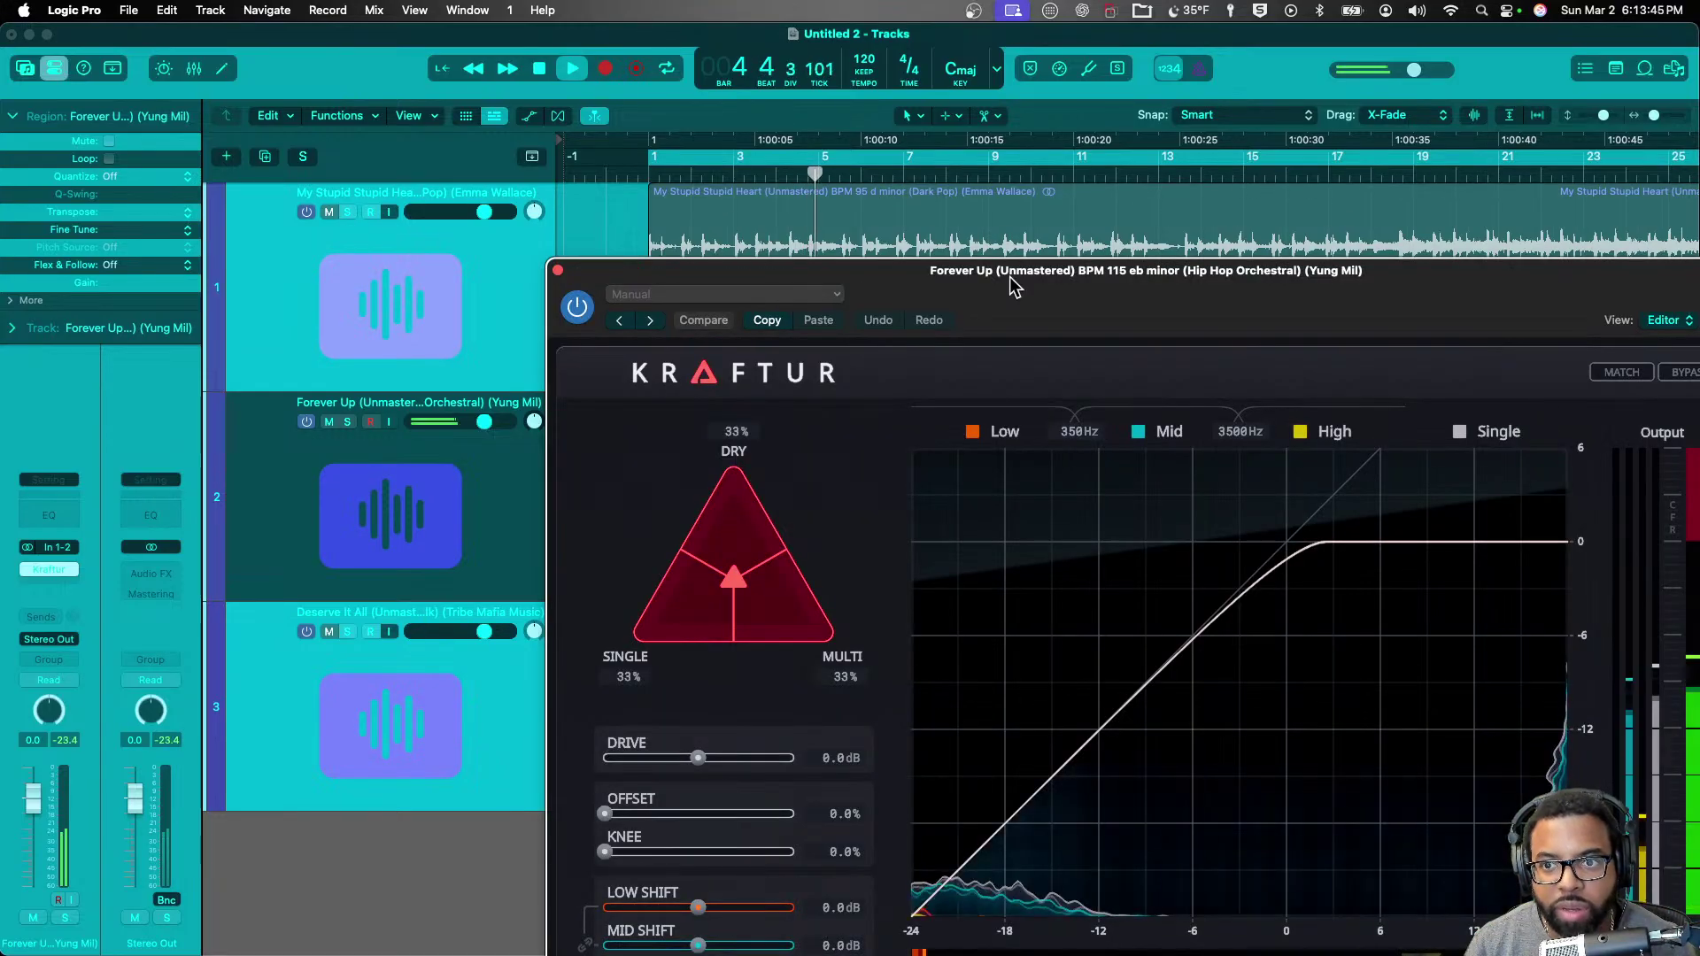
pyautogui.moveTo(1013, 292); pyautogui.dragTo(623, 27)
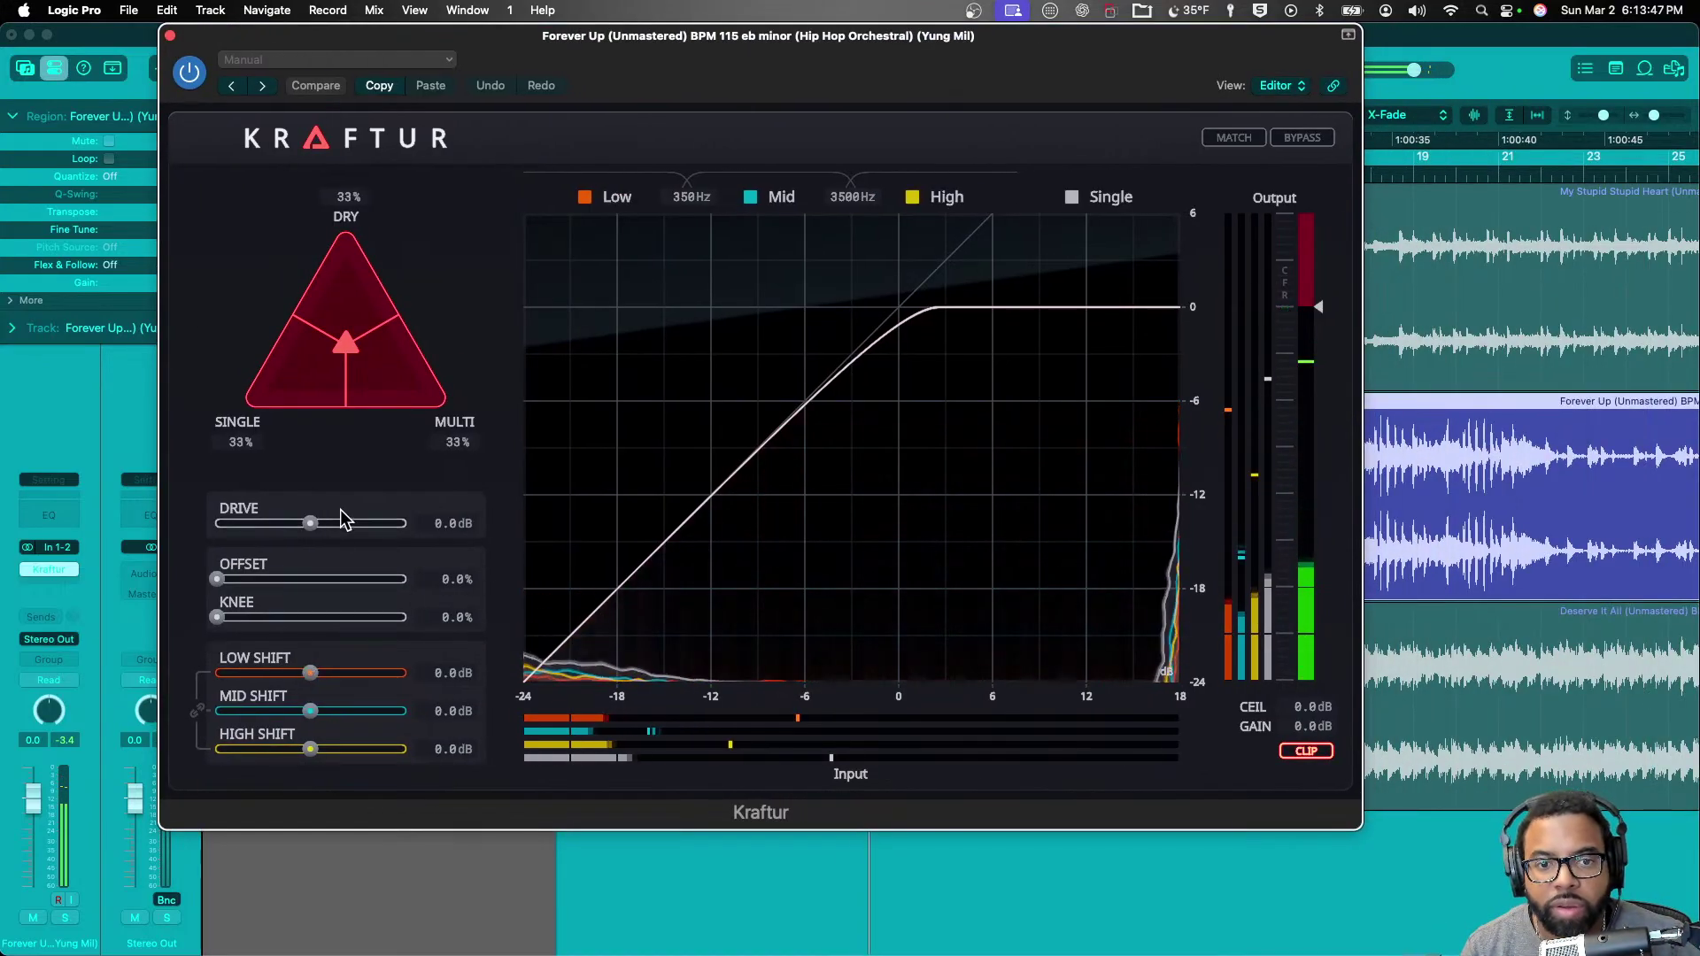
# - Set the mix to 42% dry, 5% single and 52% multi, drive 10.1 dB, offset 28.1%, knee 35.0% and low shift 1.8 dB
pyautogui.moveTo(338, 360); pyautogui.dragTo(383, 332)
pyautogui.moveTo(316, 529); pyautogui.dragTo(350, 528)
pyautogui.moveTo(217, 579); pyautogui.dragTo(282, 580)
pyautogui.moveTo(217, 617); pyautogui.dragTo(320, 673)
pyautogui.moveTo(278, 580); pyautogui.dragTo(270, 580)
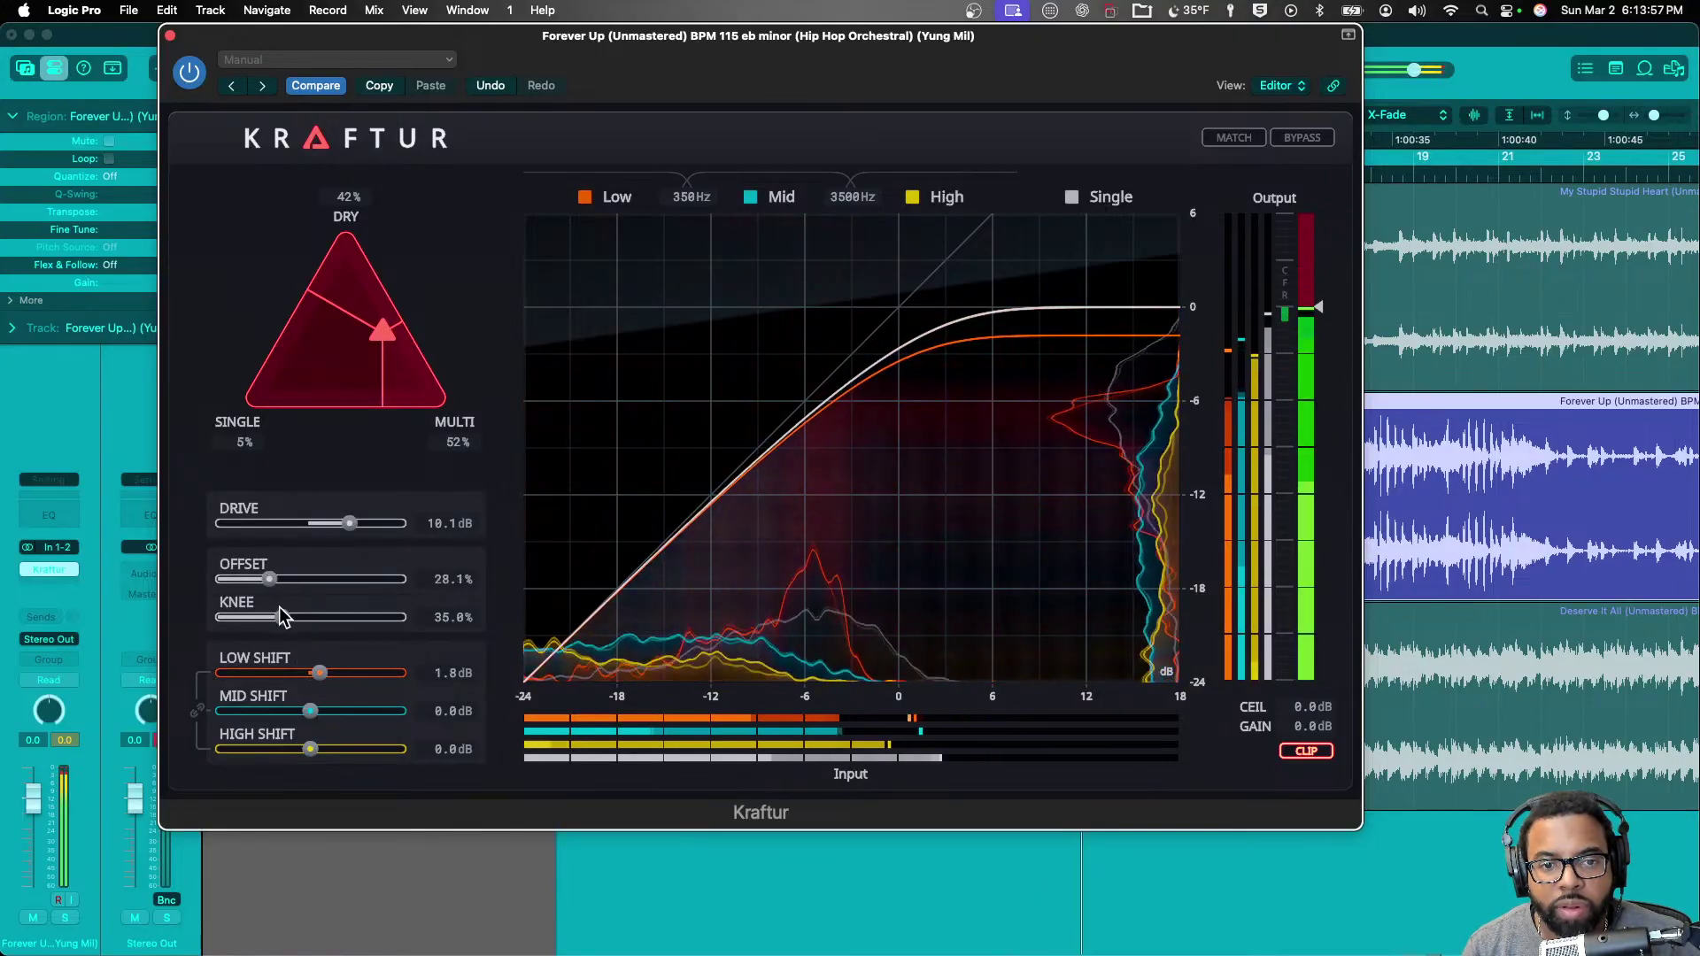
# - Reduce the drive to 8.3 dB, turn on level matching, set ceiling and gain to -1.0 dB, and high shift to 8.6 dB
pyautogui.click(342, 524)
pyautogui.click(1231, 137)
pyautogui.moveTo(1333, 308); pyautogui.dragTo(1320, 323)
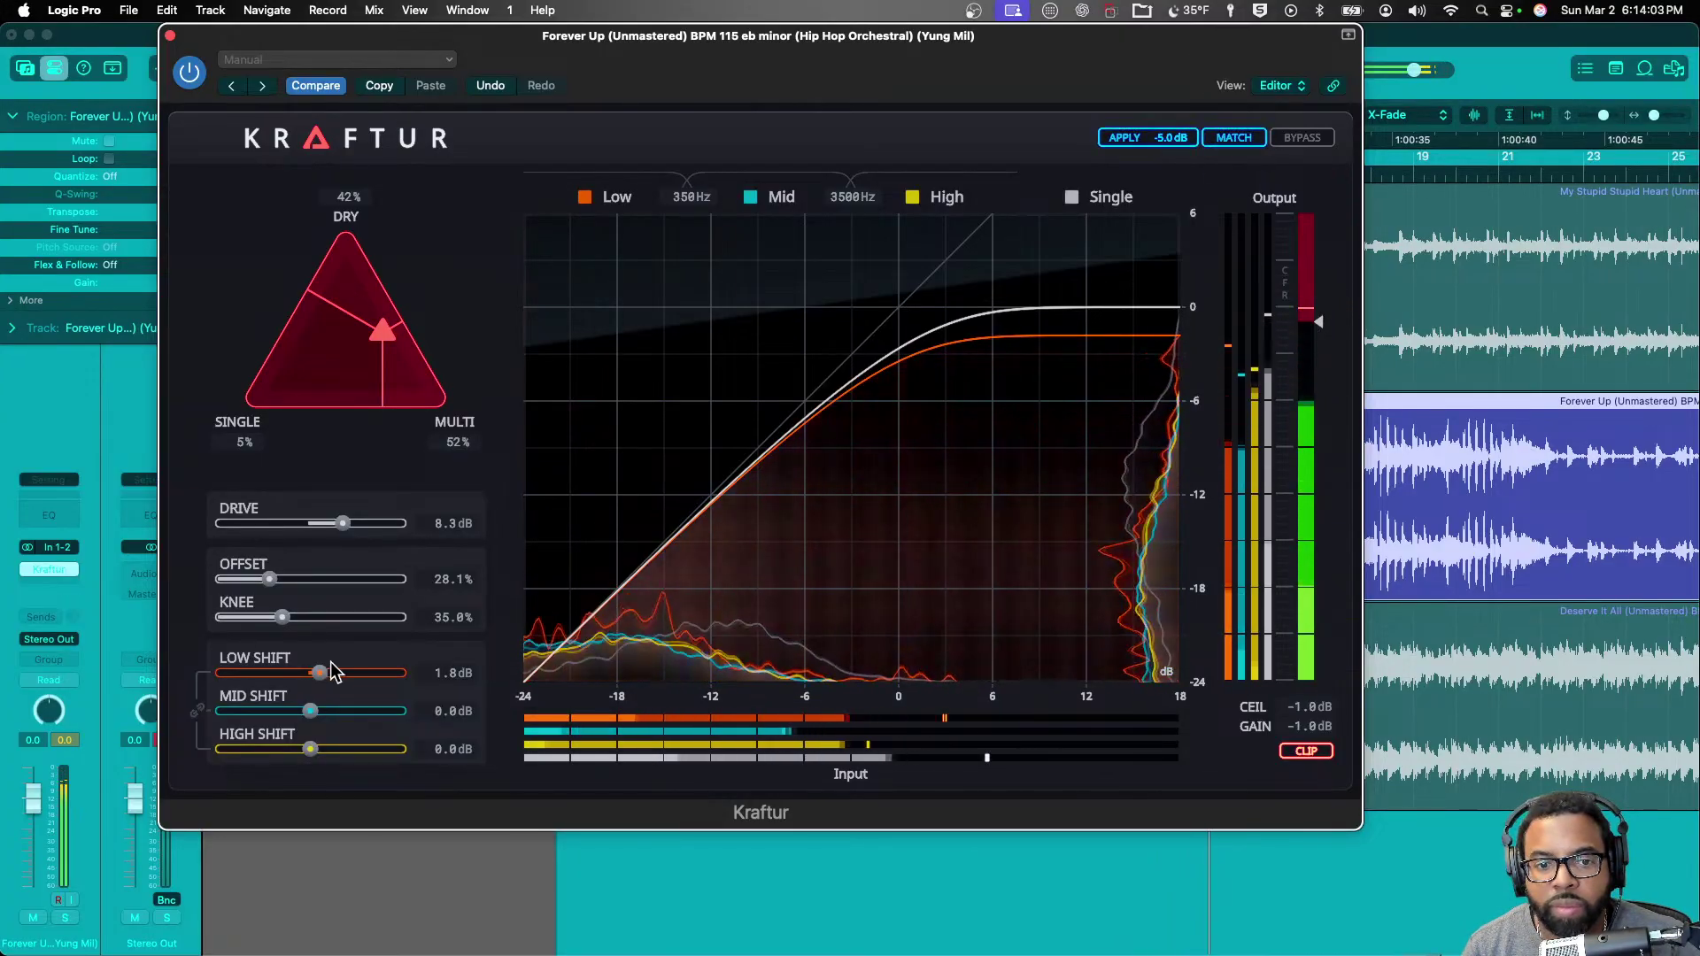
pyautogui.moveTo(310, 749); pyautogui.dragTo(354, 749)
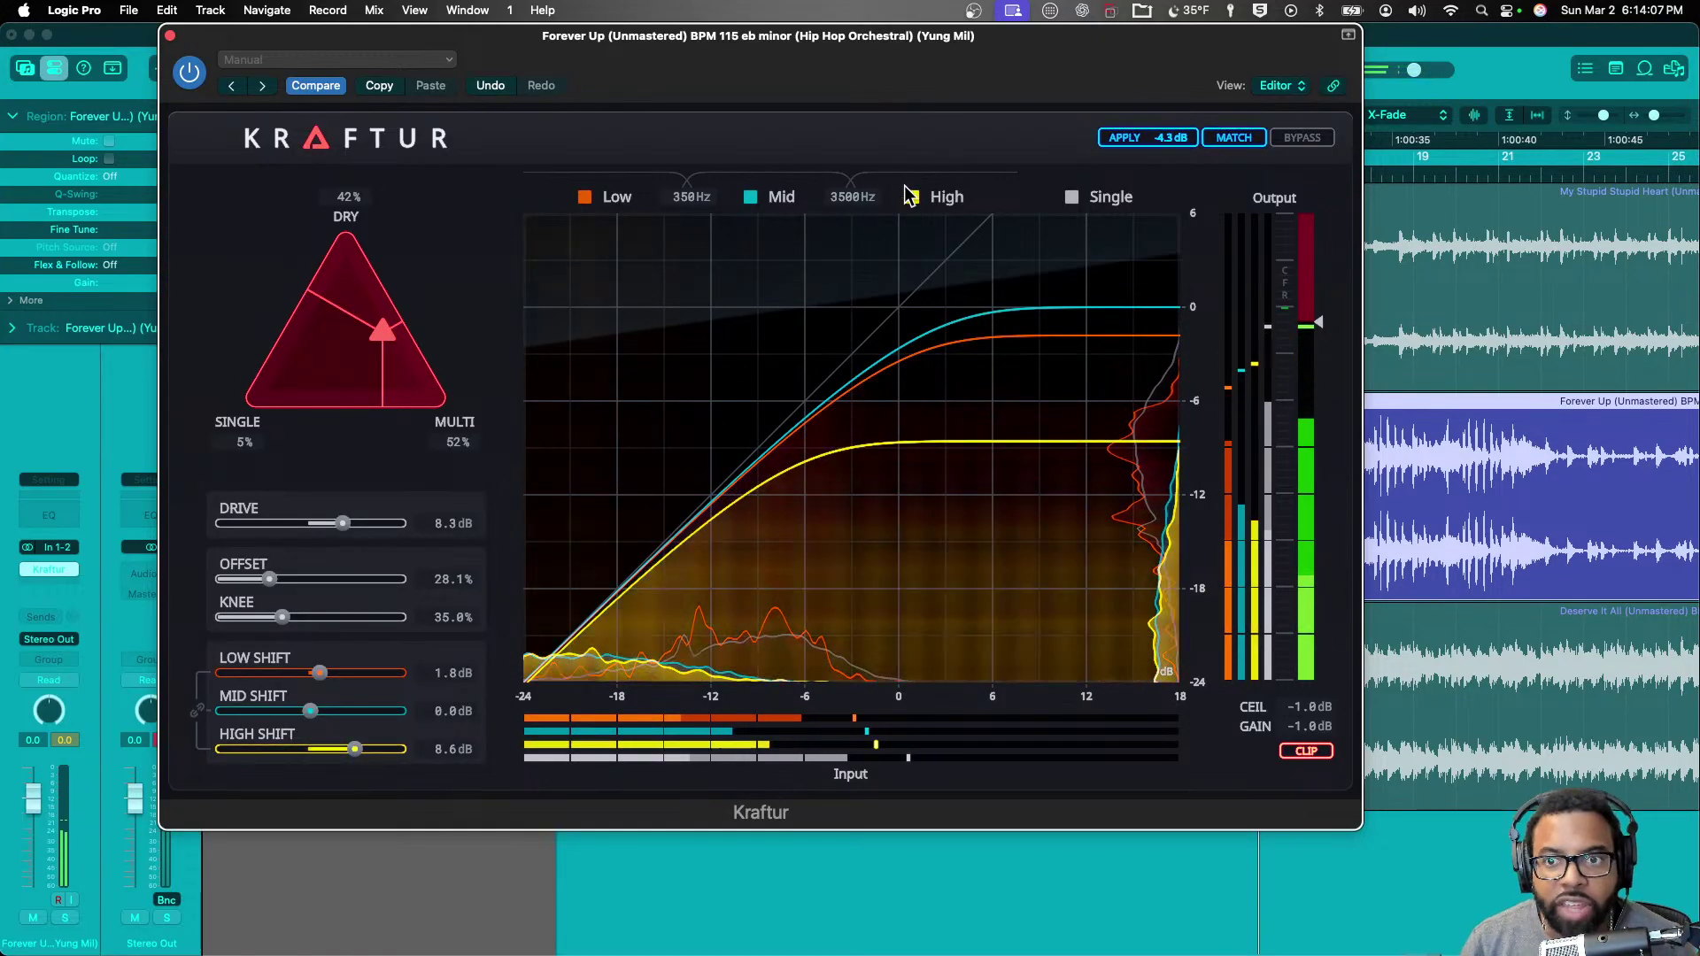
# - Solo the low band and audition extreme low shift settings during playback, settling on 3.8 dB
pyautogui.click(585, 198)
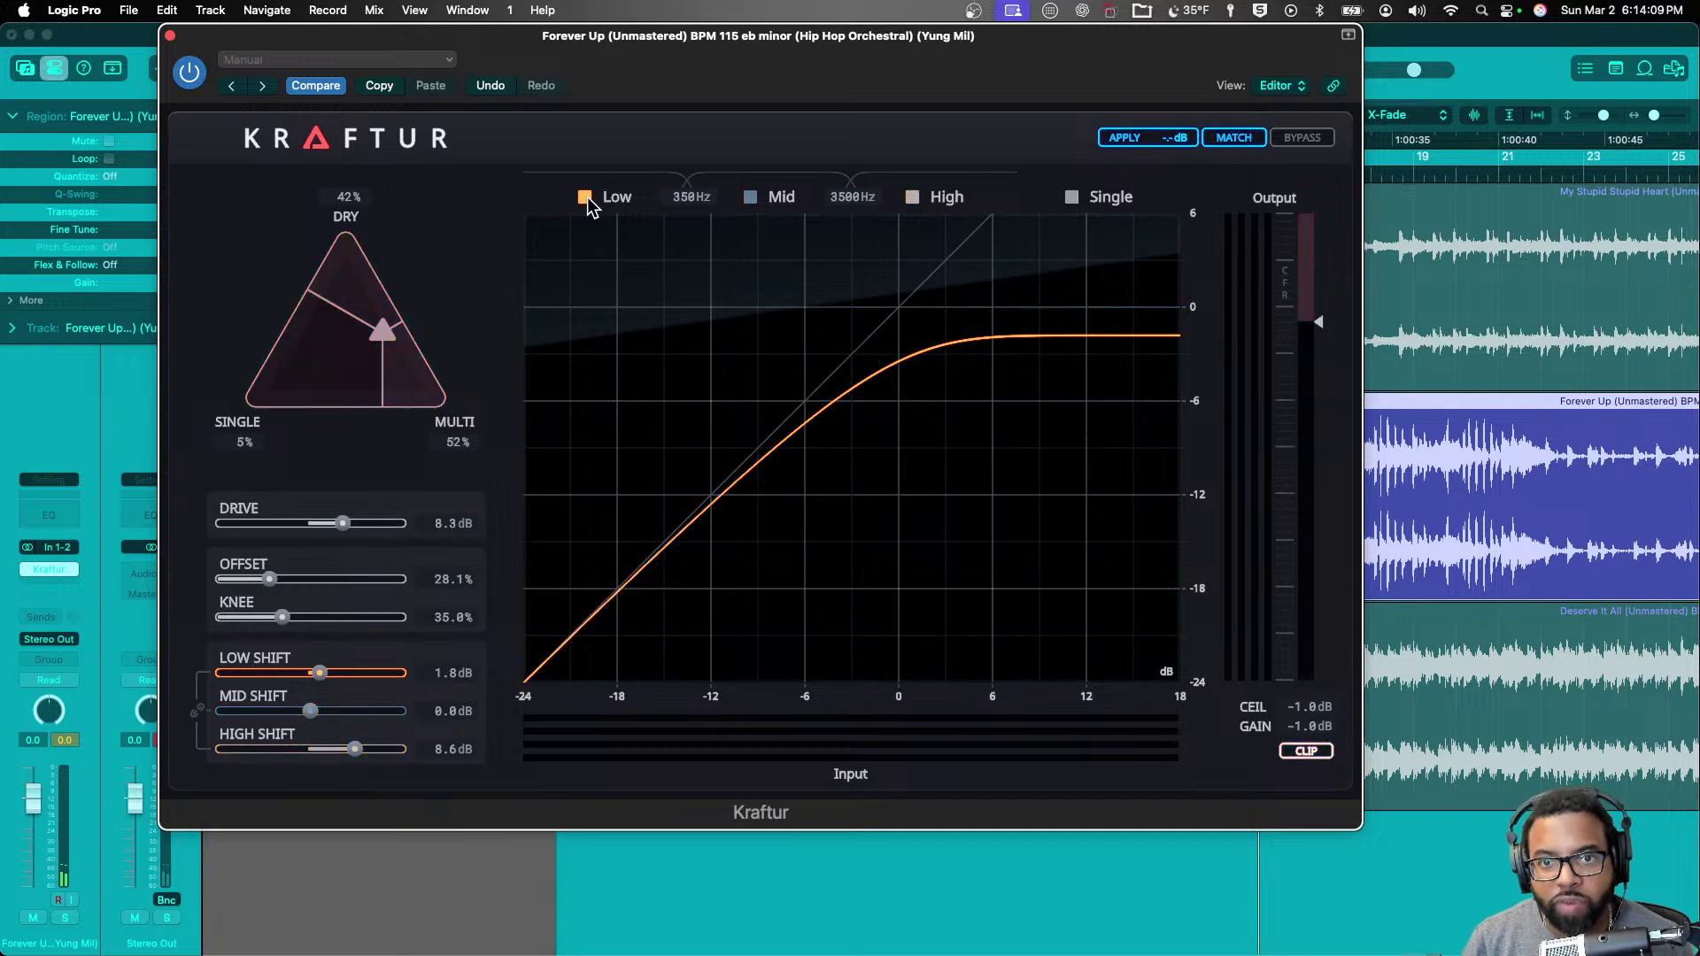
pyautogui.press('space')
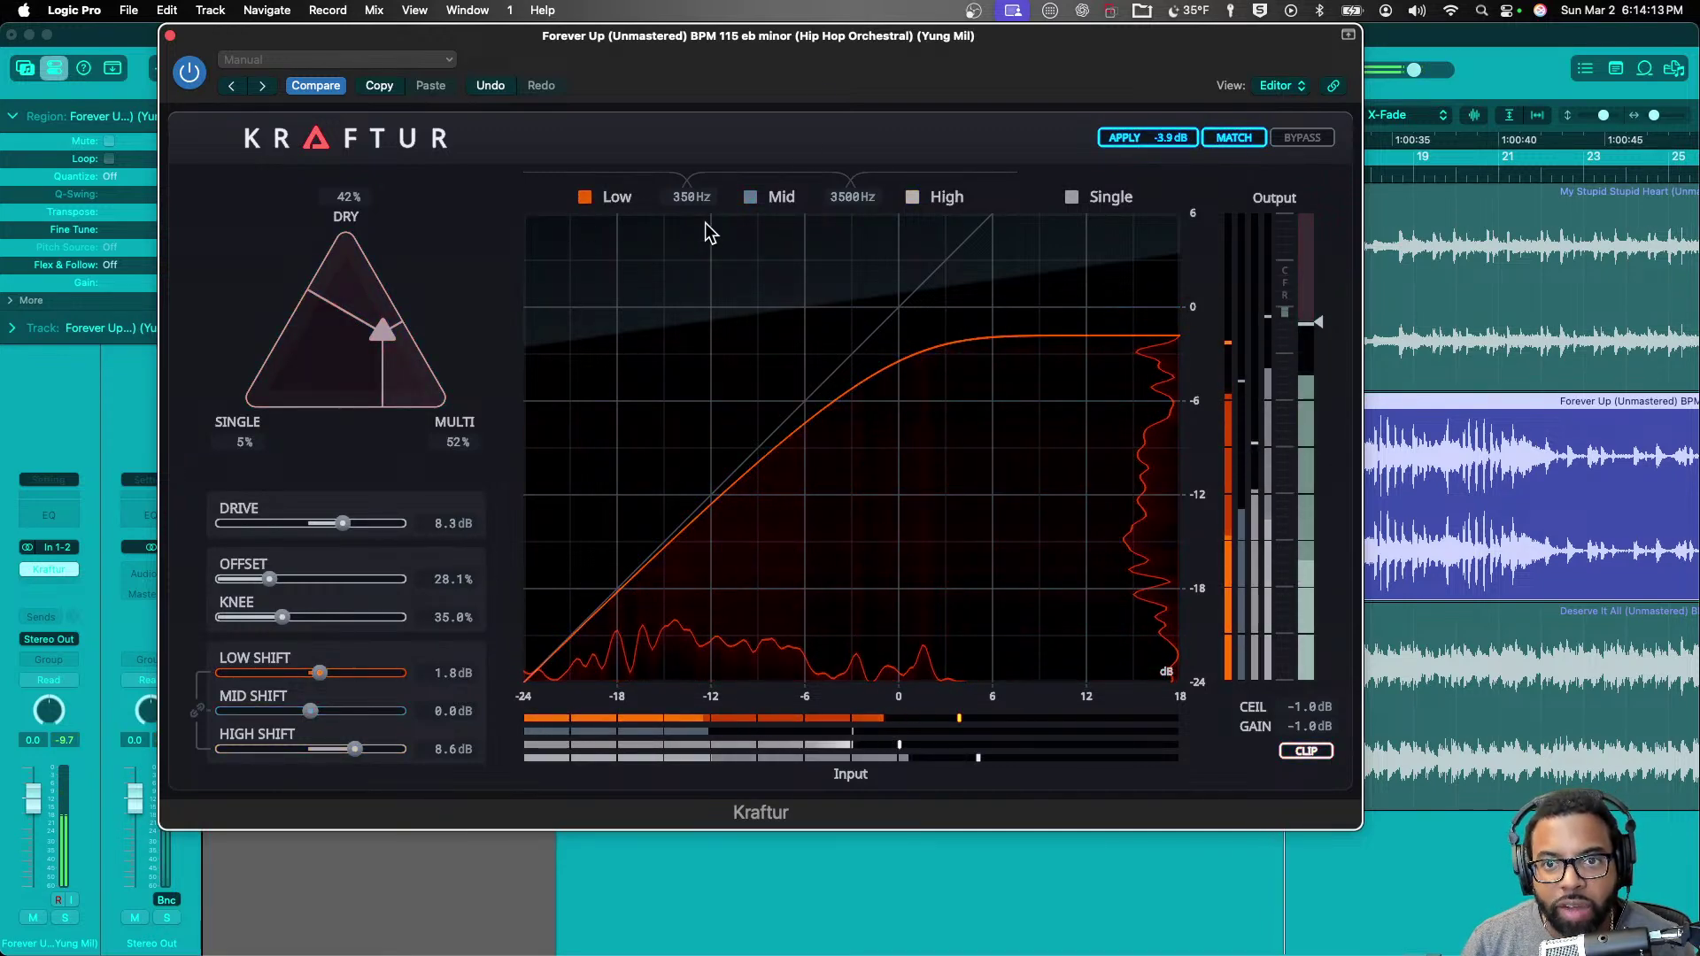
pyautogui.press('space')
pyautogui.moveTo(328, 675); pyautogui.dragTo(182, 679)
pyautogui.press('space')
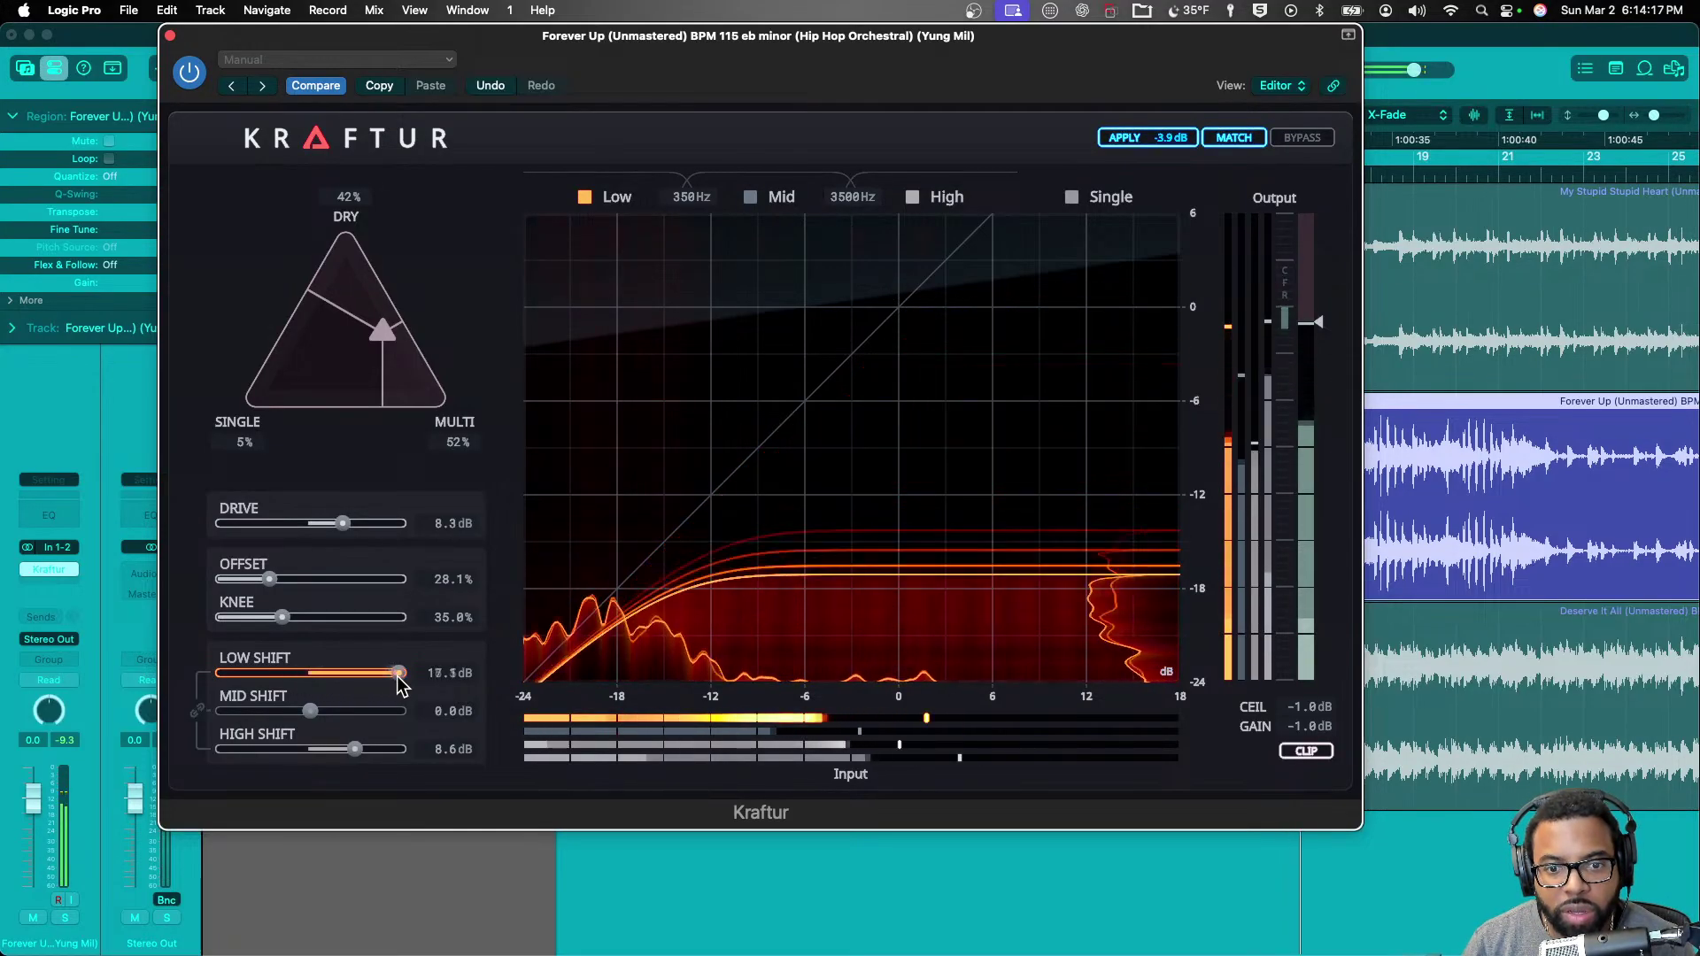
pyautogui.moveTo(220, 676); pyautogui.dragTo(327, 677)
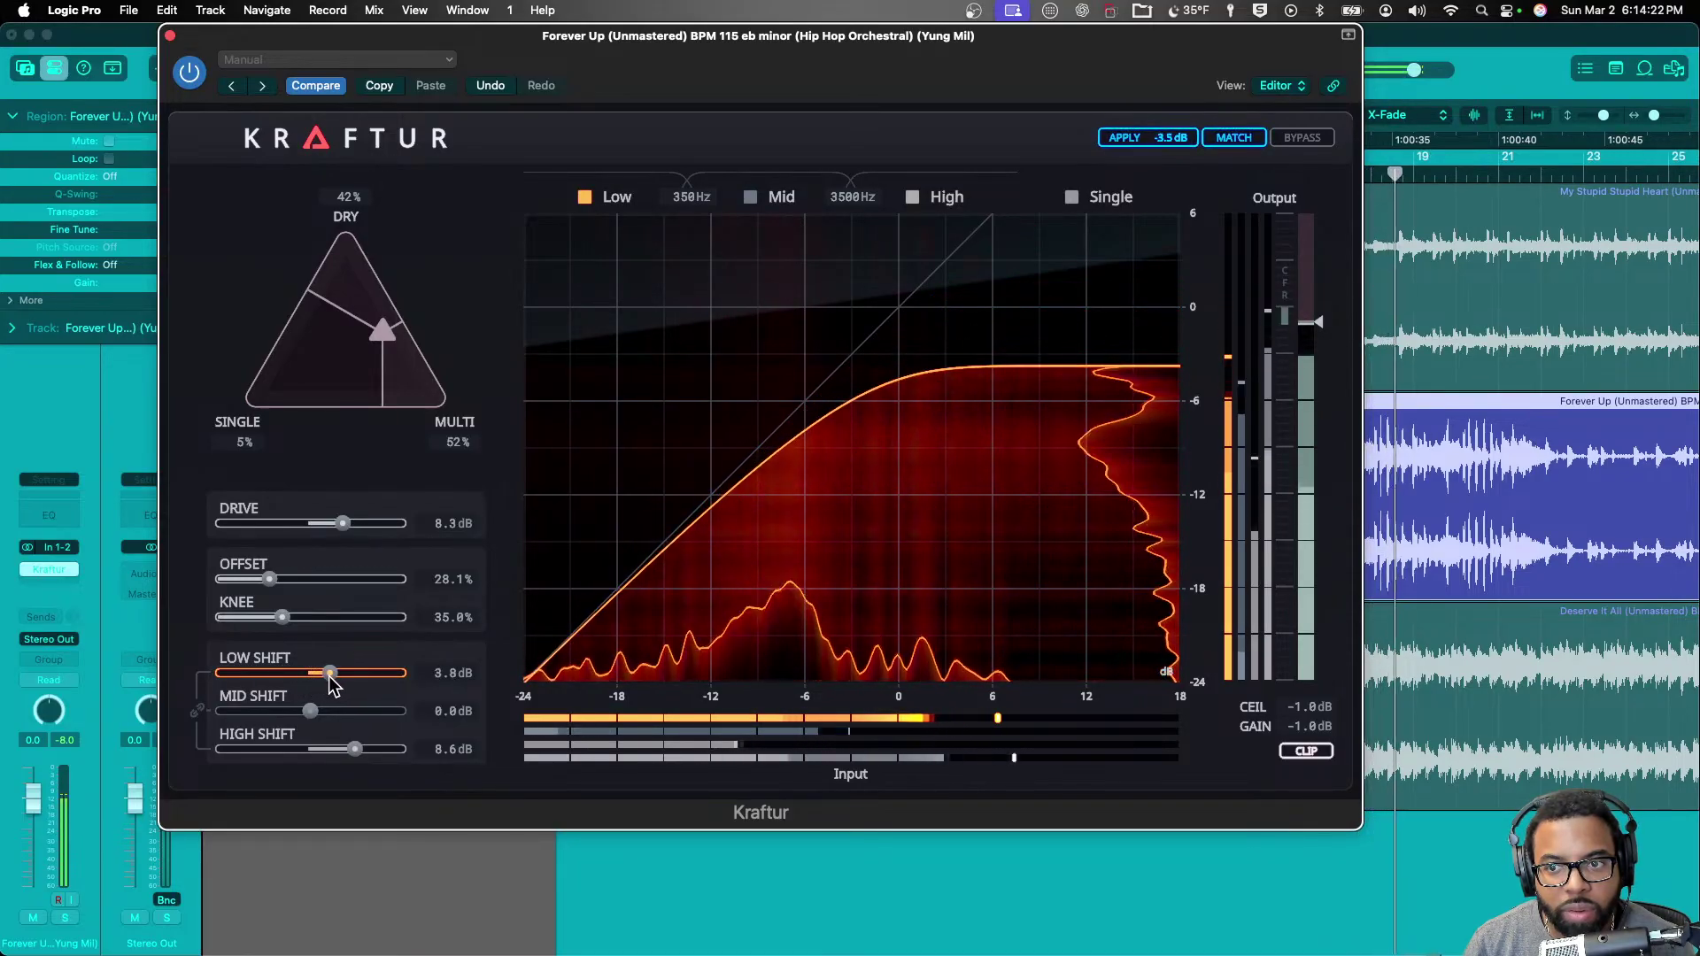
# - Solo the mid and high bands in turn, set mid shift to 10.5 dB and high shift to 3.3 dB, and restore all bands
pyautogui.click(749, 198)
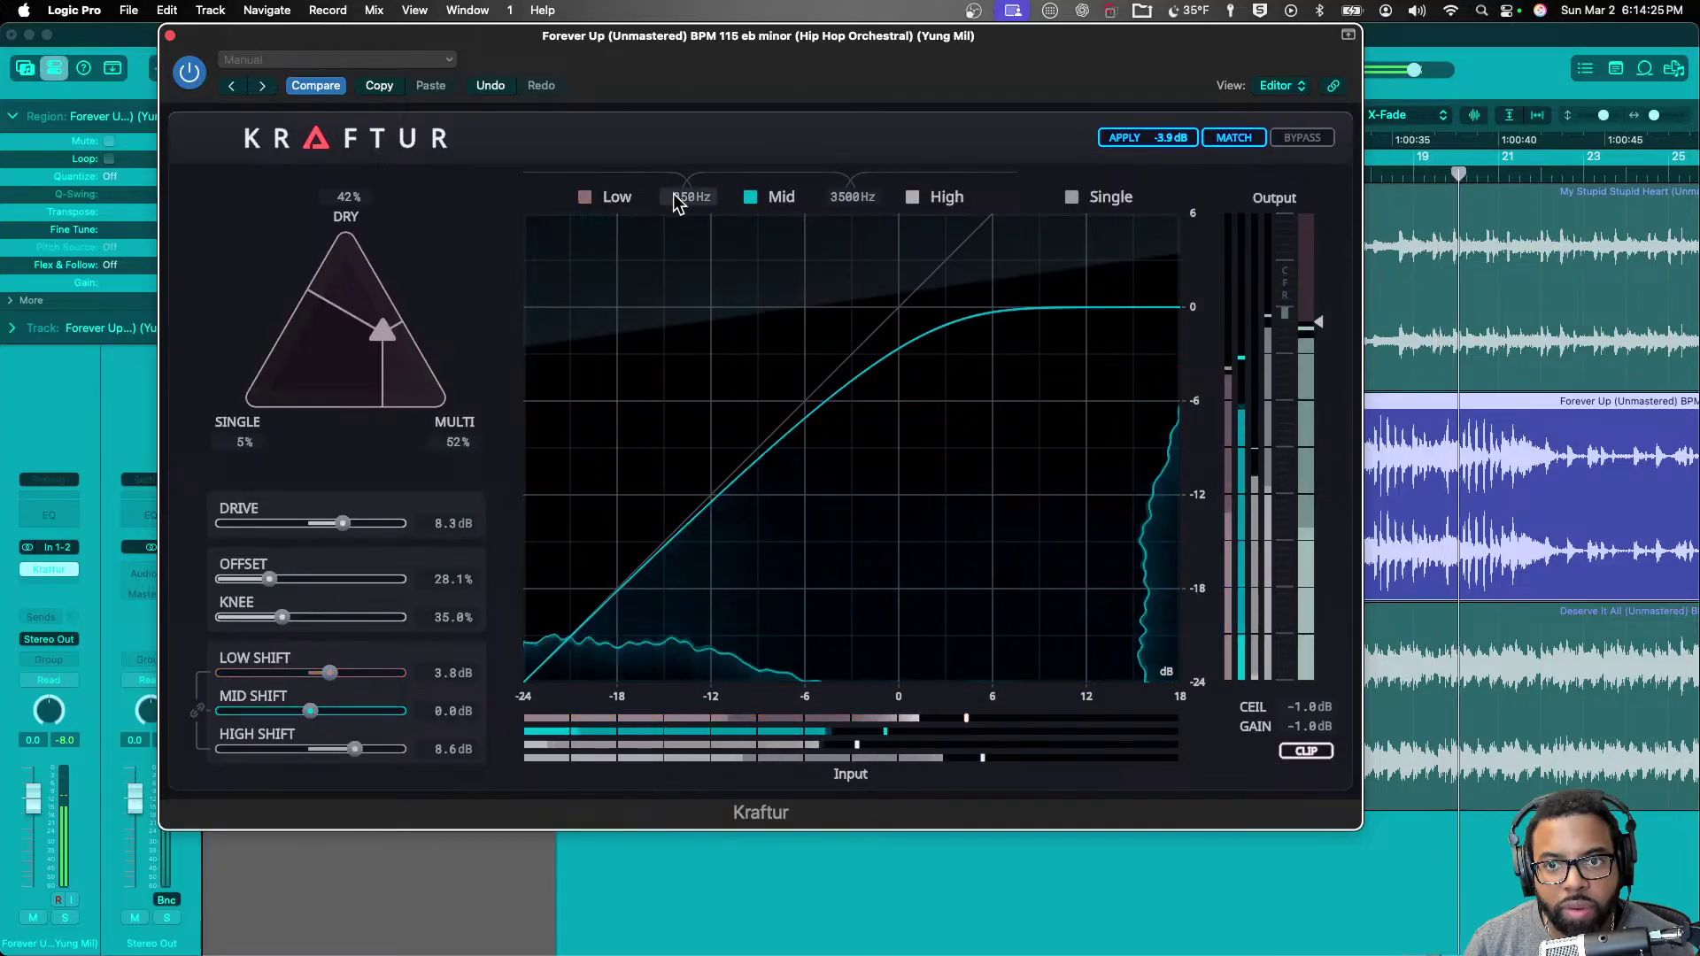
pyautogui.click(601, 198)
pyautogui.click(752, 199)
pyautogui.moveTo(310, 711); pyautogui.dragTo(327, 749)
pyautogui.click(913, 198)
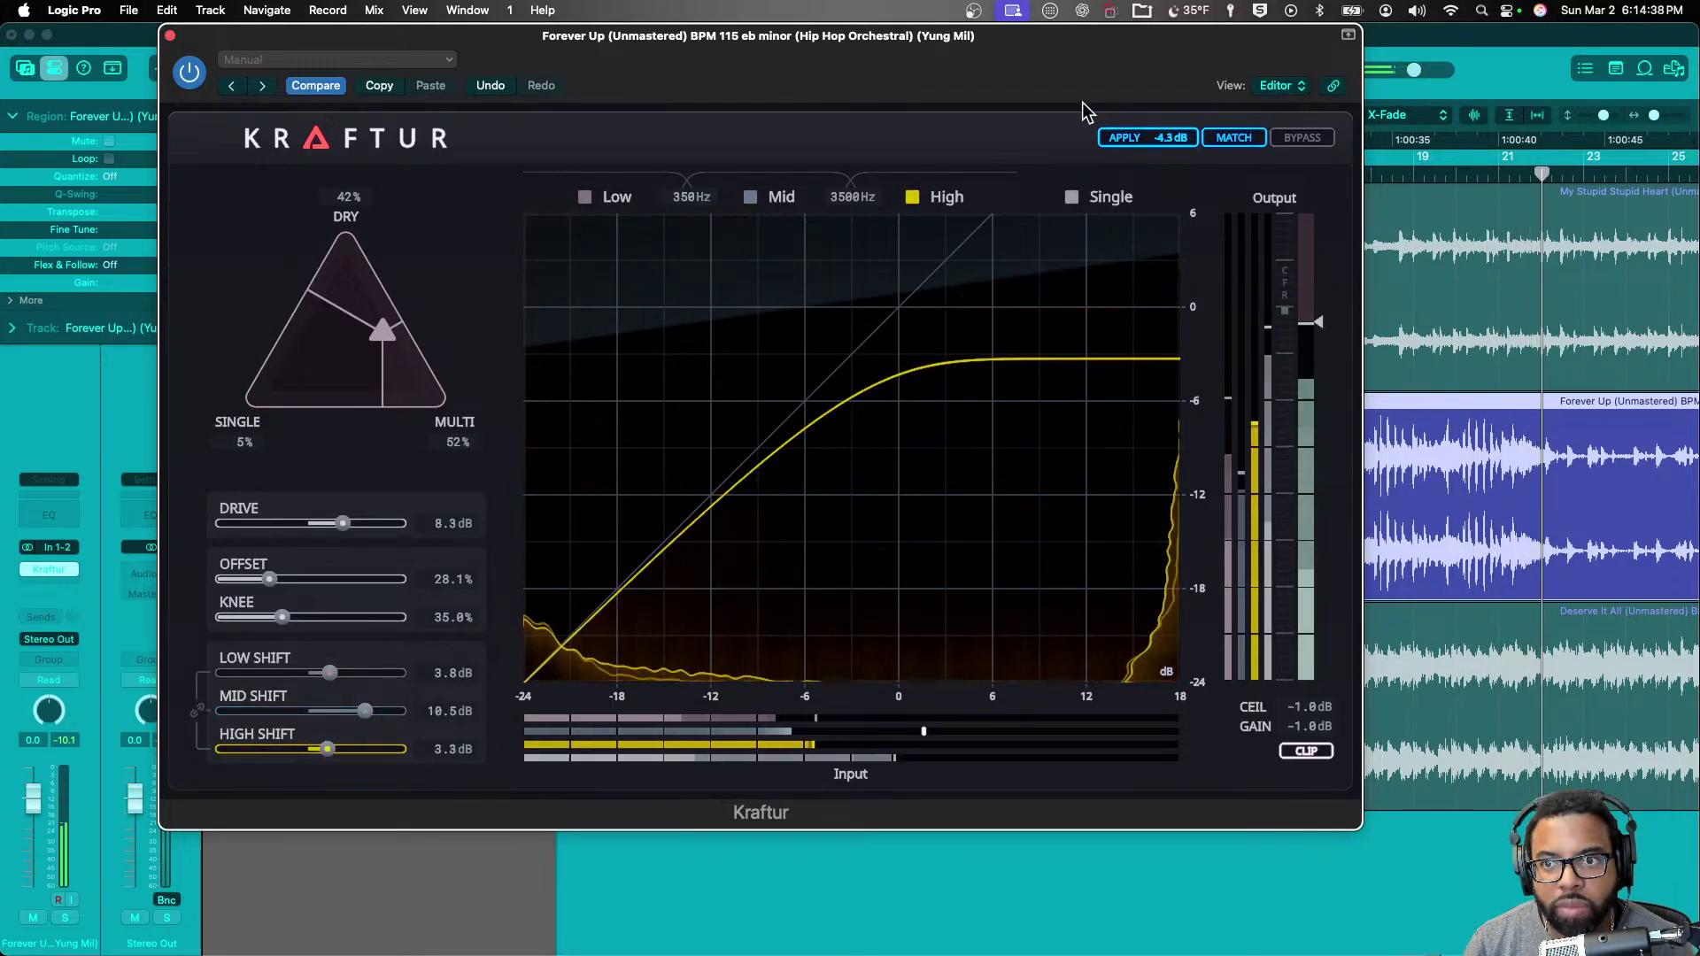
pyautogui.click(927, 200)
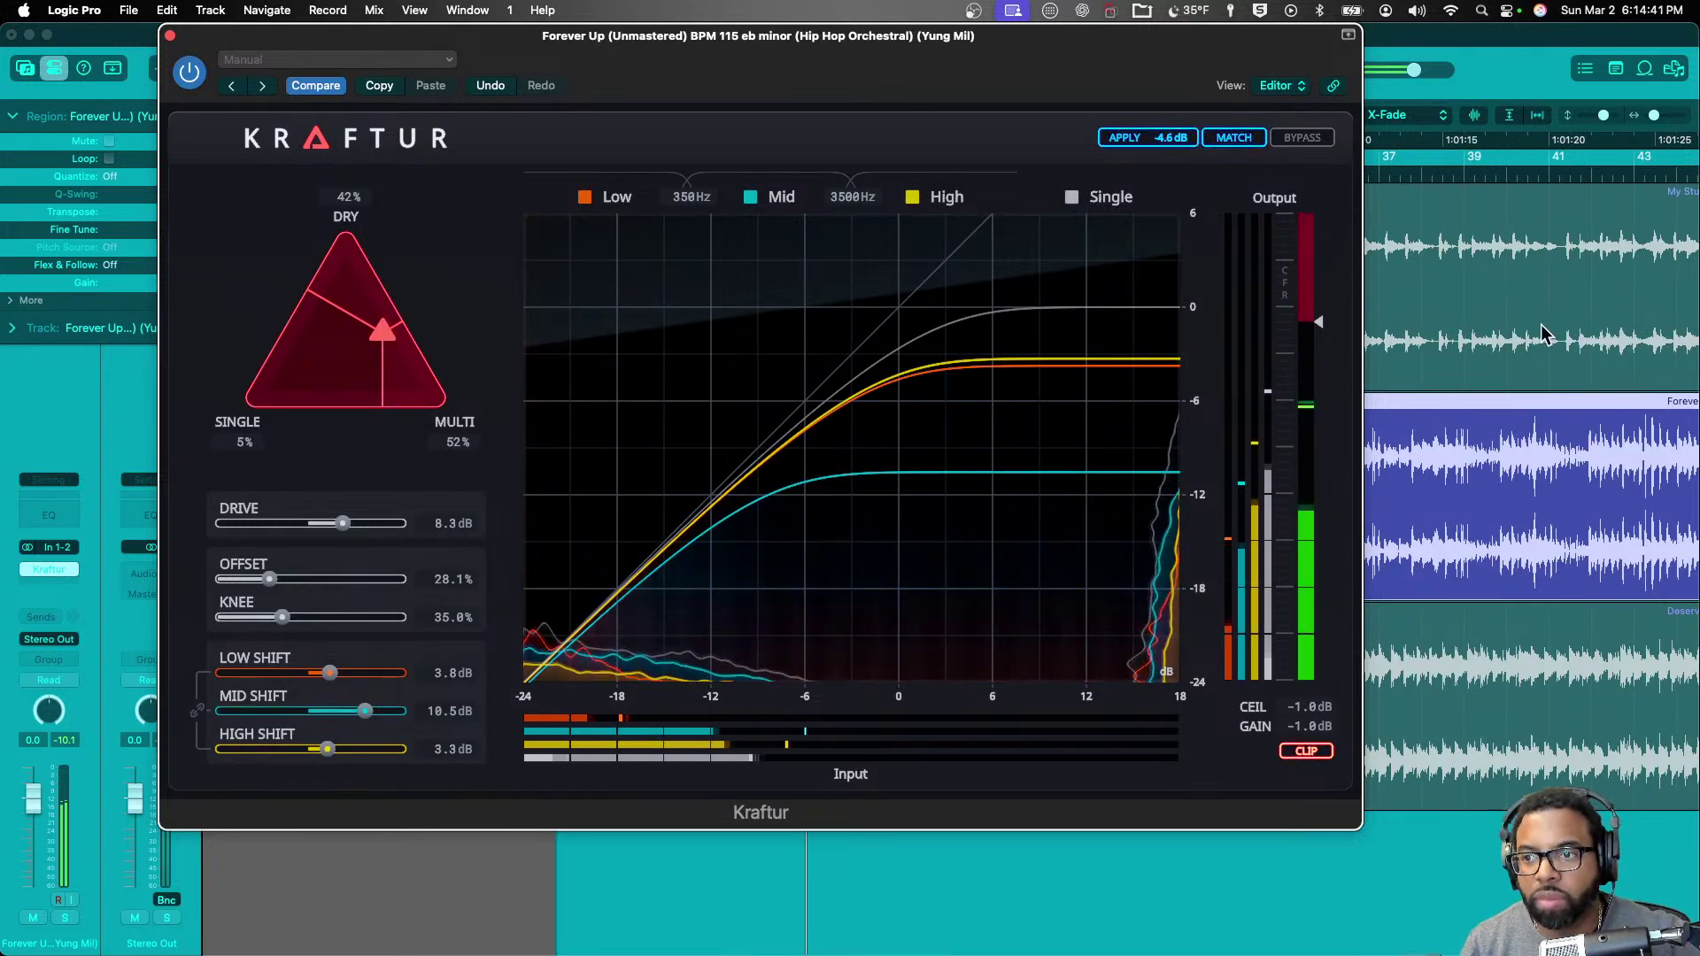
# - Play a section further along in the song and raise the output ceiling and gain to 0.5 dB
pyautogui.hscroll(10, 1542, 335)
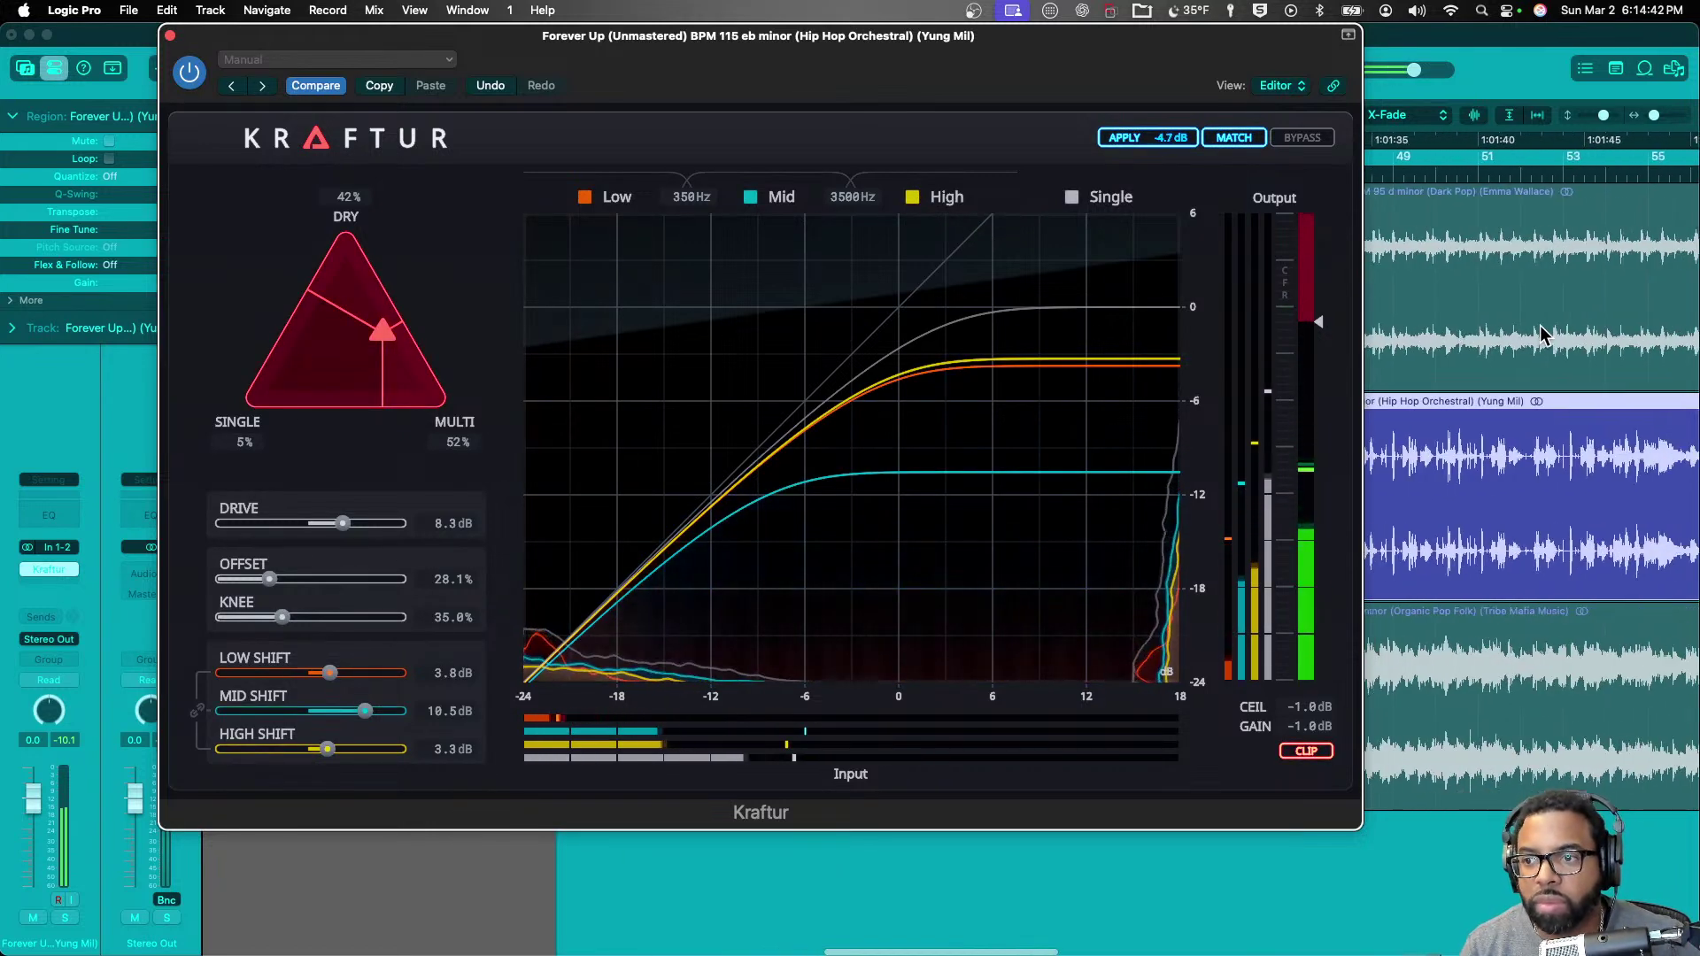
pyautogui.click(1453, 177)
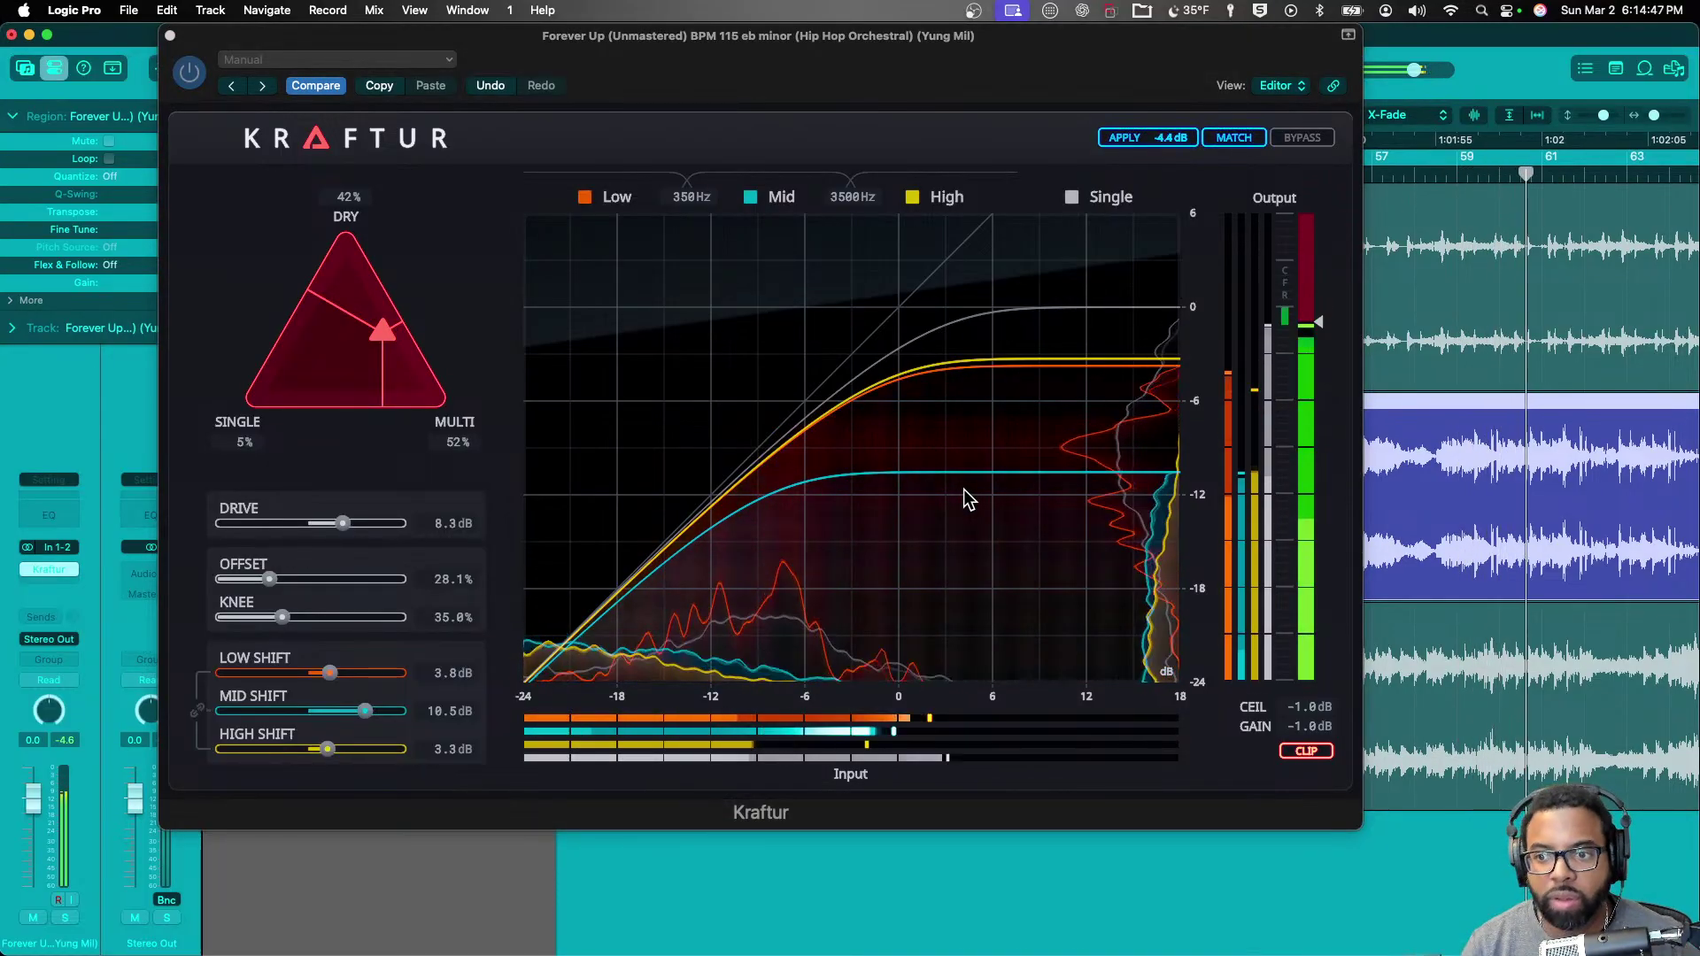
pyautogui.moveTo(1319, 323); pyautogui.dragTo(1320, 302)
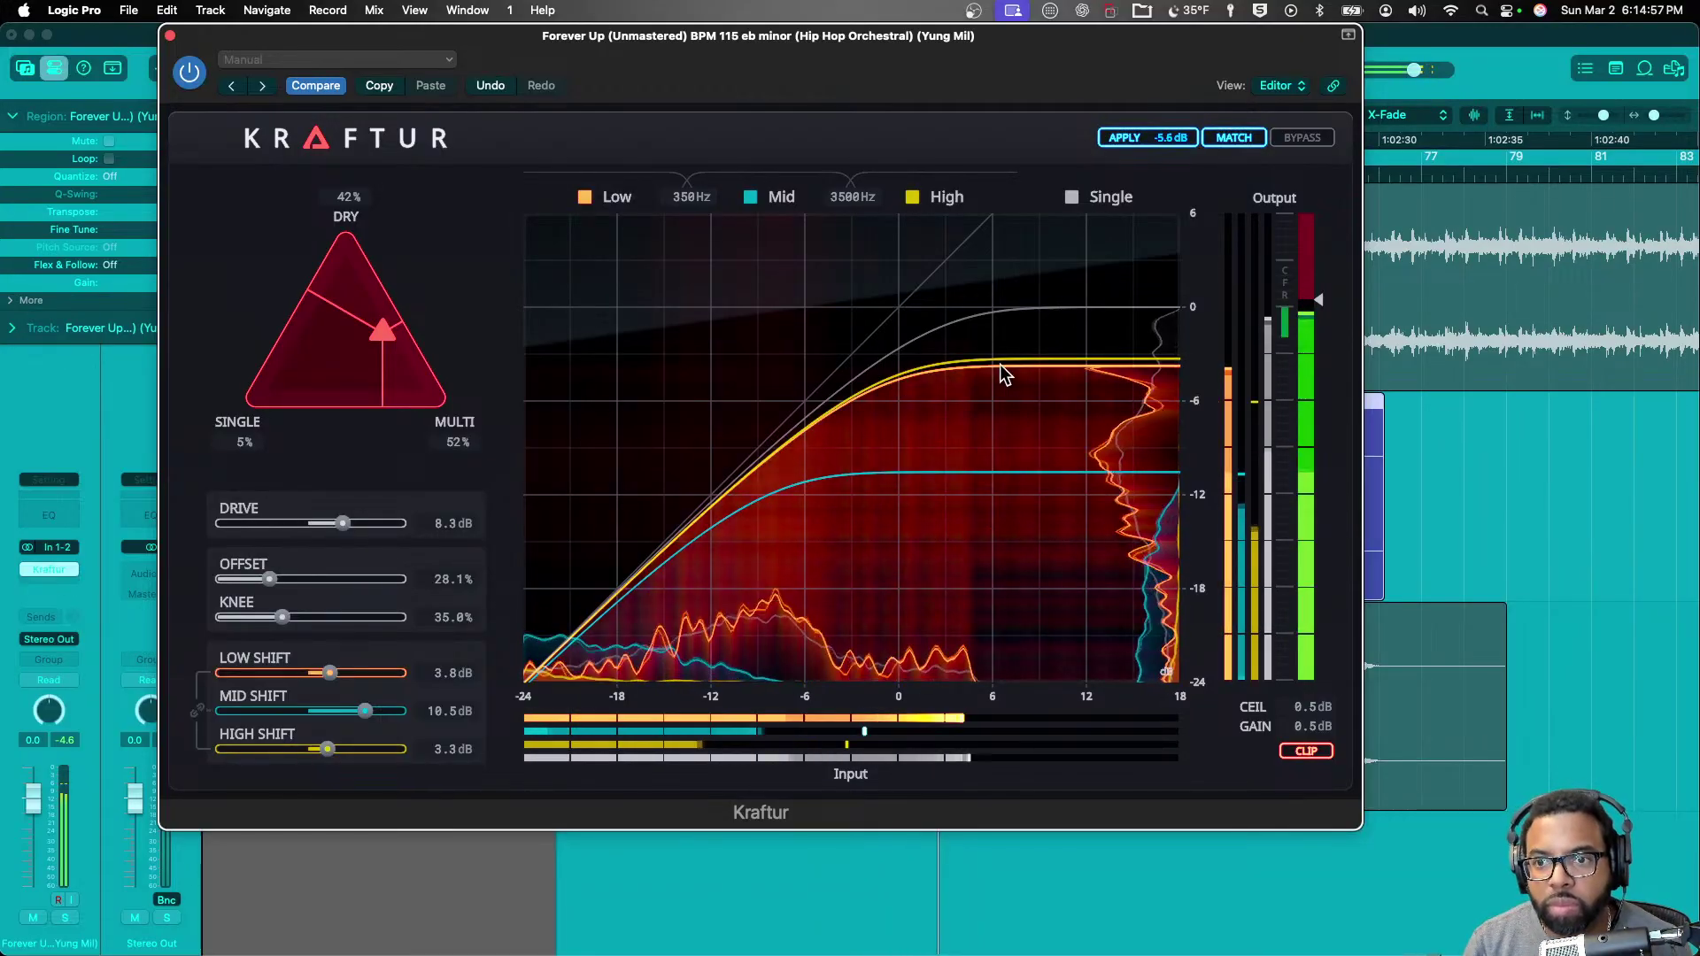
# - Reshape the band curves to a mid shift of 10.2 dB, low shift 7.1 dB, offset 18.7% and knee 62.2%, with playback stopped
pyautogui.moveTo(805, 486); pyautogui.dragTo(808, 479)
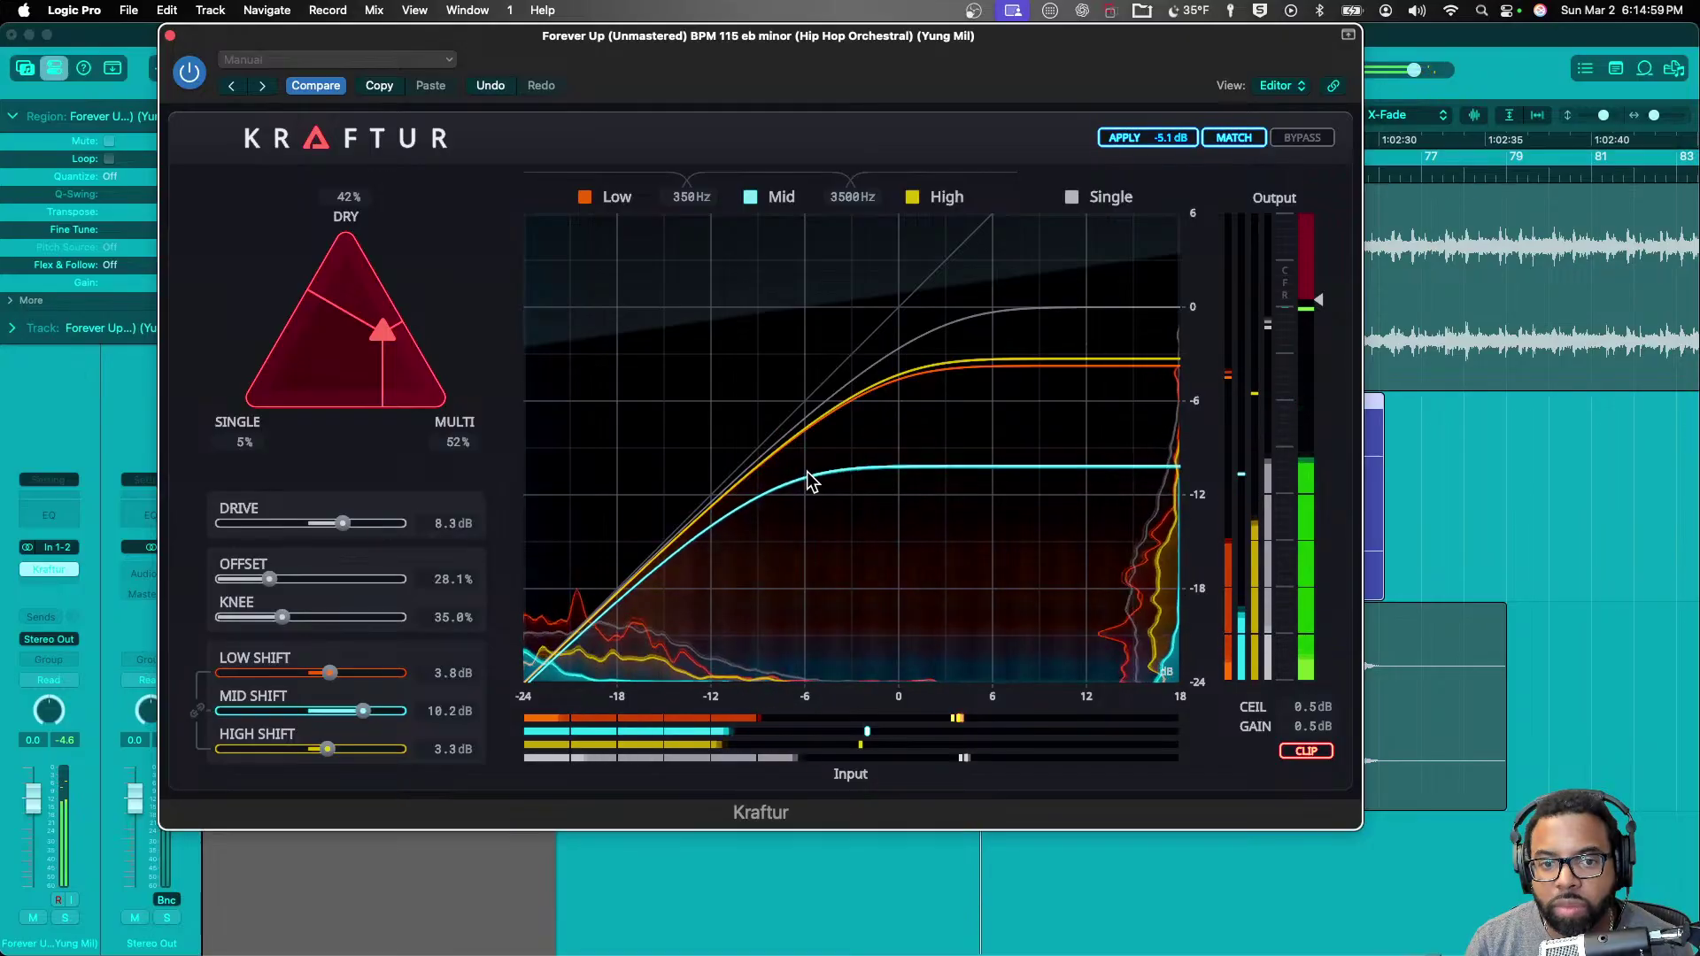
pyautogui.moveTo(363, 711); pyautogui.dragTo(372, 708)
pyautogui.press('space')
pyautogui.moveTo(805, 512); pyautogui.dragTo(858, 482)
pyautogui.moveTo(900, 376); pyautogui.dragTo(912, 440)
pyautogui.moveTo(911, 560); pyautogui.dragTo(978, 501)
pyautogui.press('space')
pyautogui.press('space')
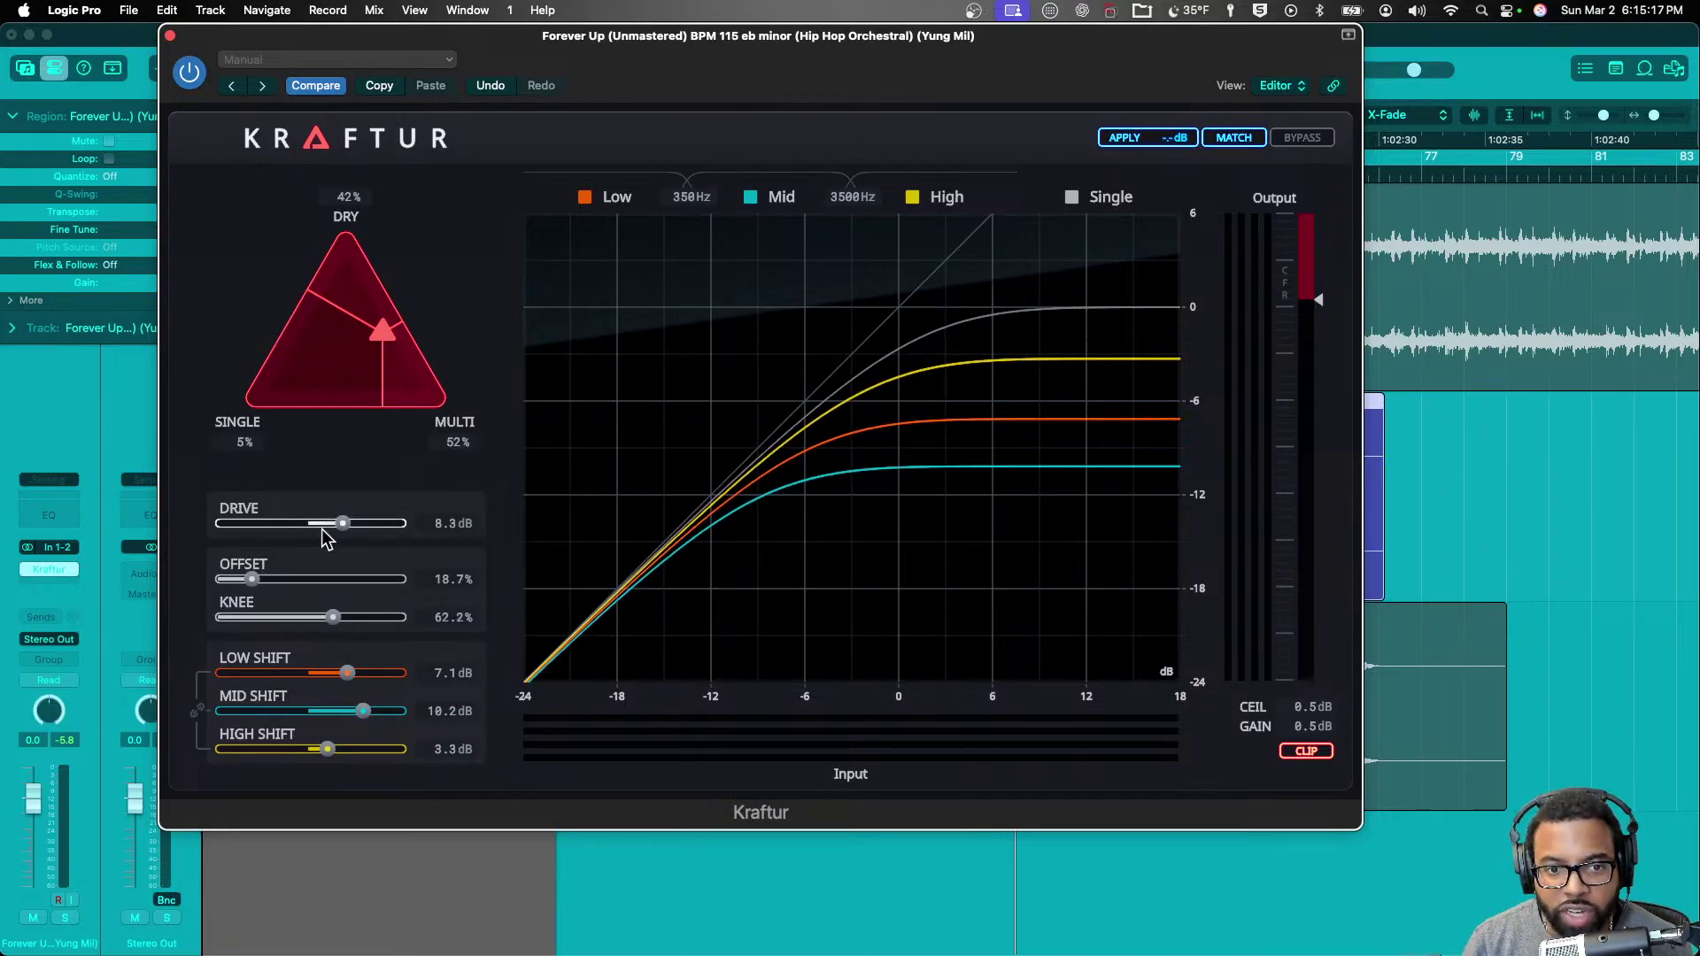
# - During playback, set the drive to 6.9 dB, offset to 23.2%, knee to 62.7%, and the output ceiling and gain to 0.8 dB
pyautogui.press('space')
pyautogui.moveTo(343, 524); pyautogui.dragTo(342, 531)
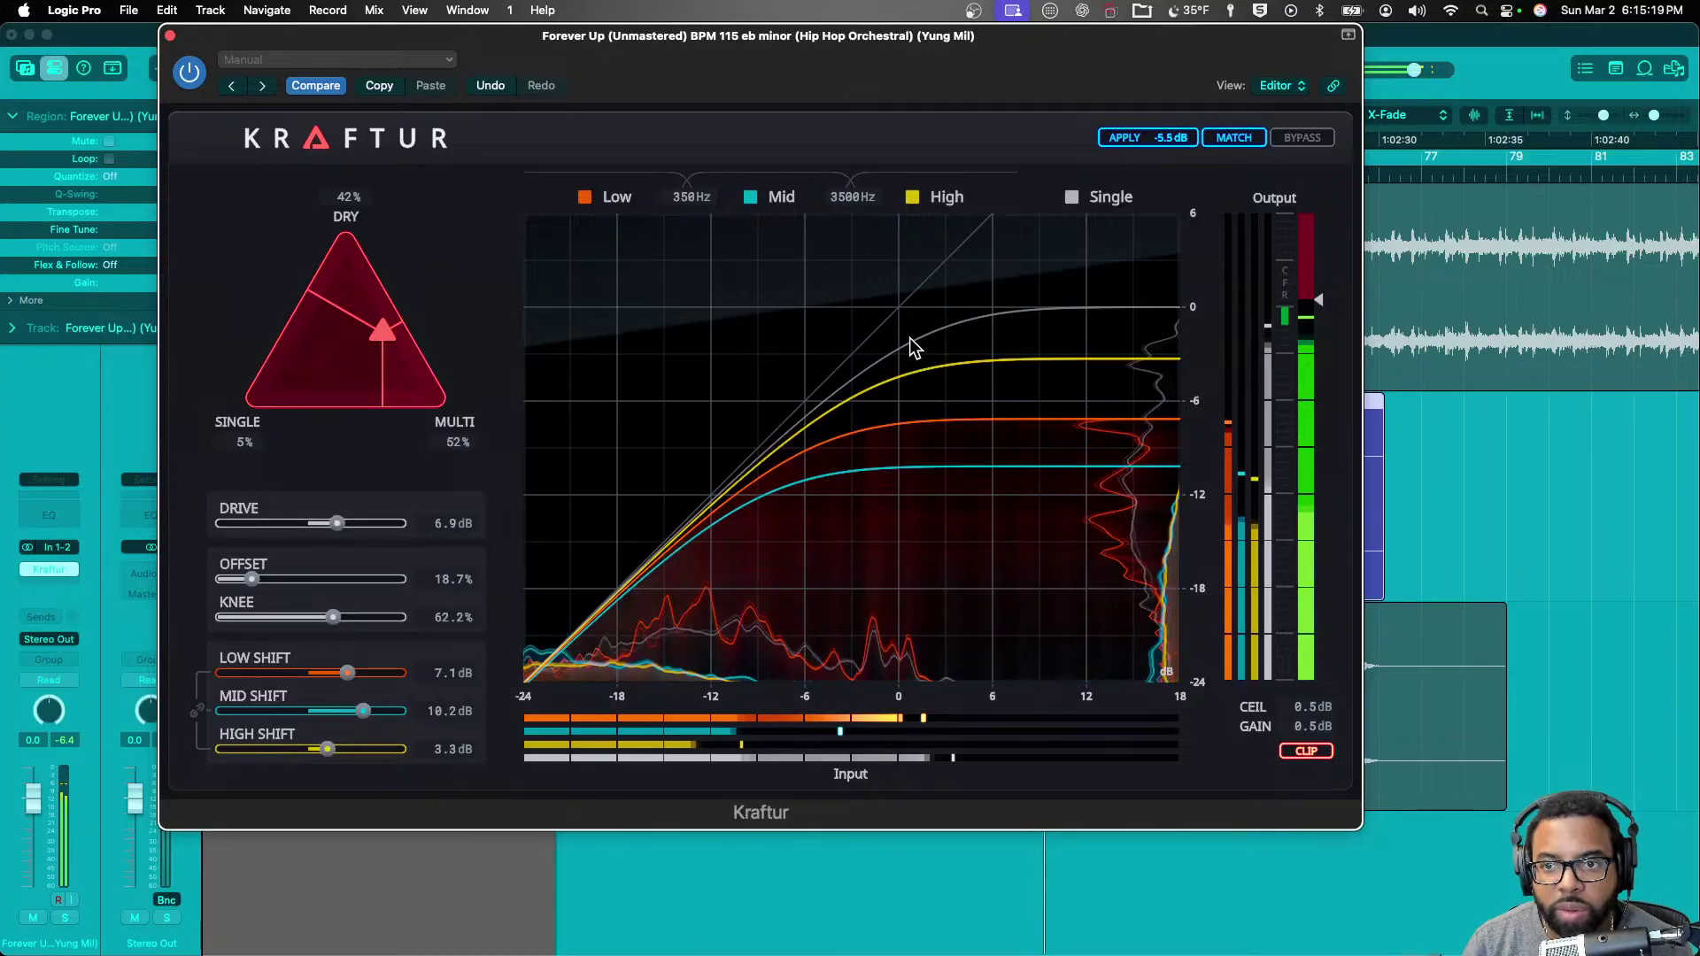
pyautogui.moveTo(994, 361); pyautogui.dragTo(1065, 405)
pyautogui.moveTo(1316, 292); pyautogui.dragTo(1328, 248)
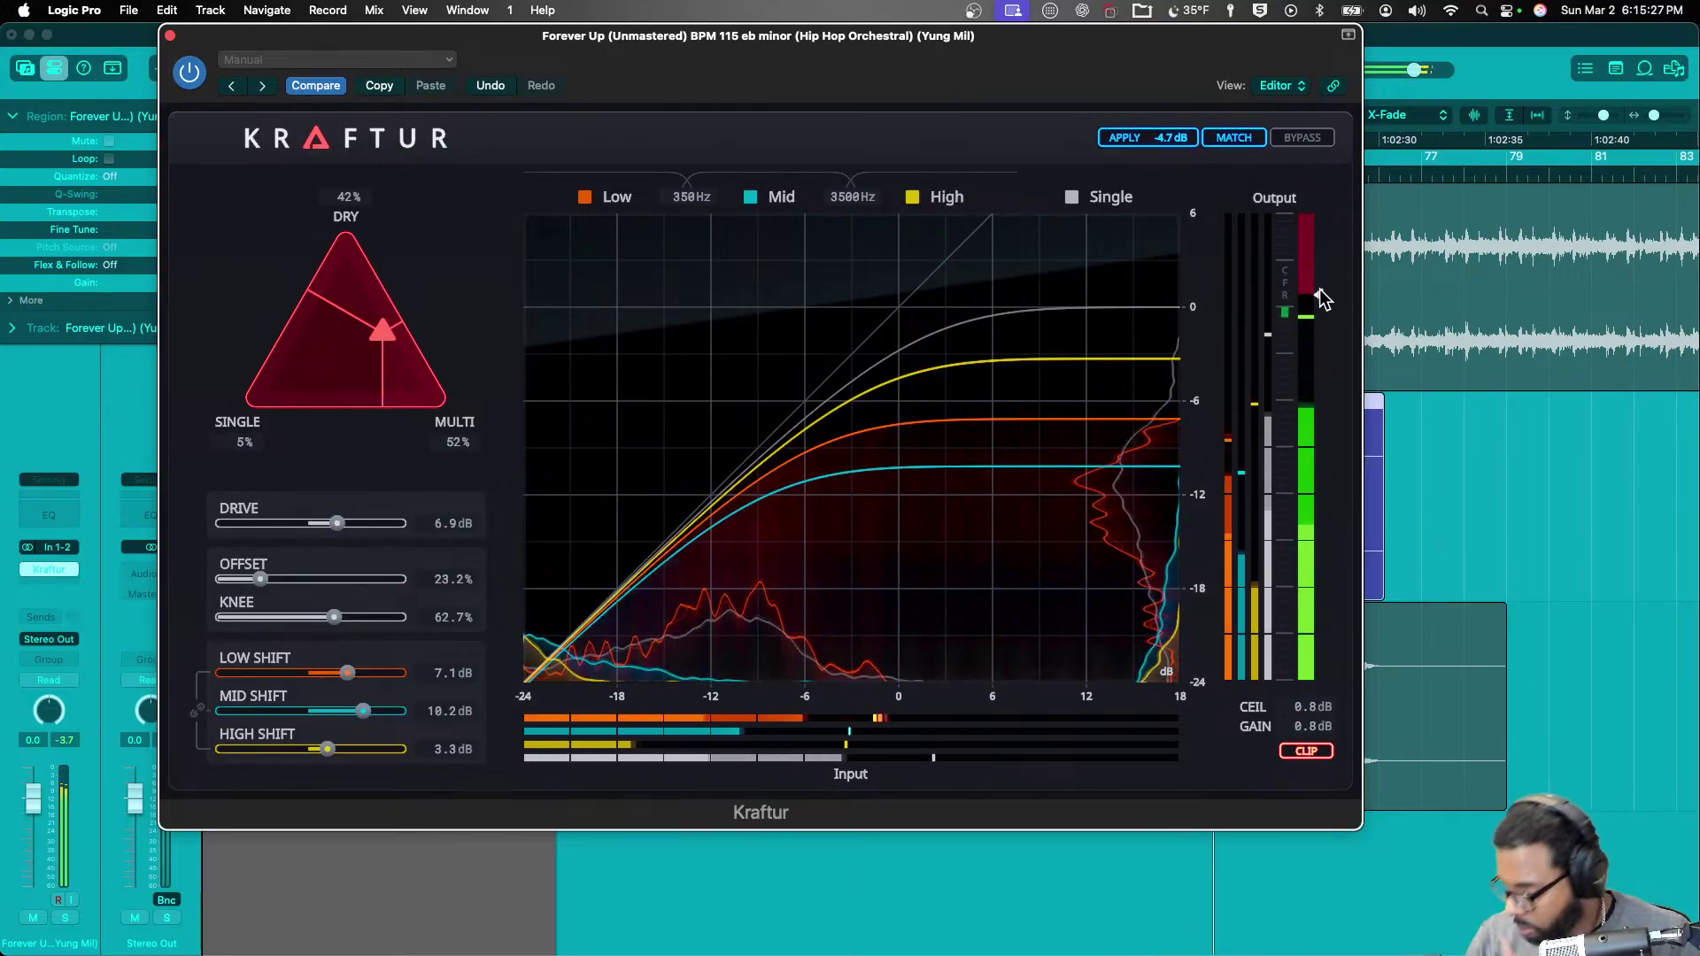
pyautogui.moveTo(1319, 295); pyautogui.dragTo(1323, 299)
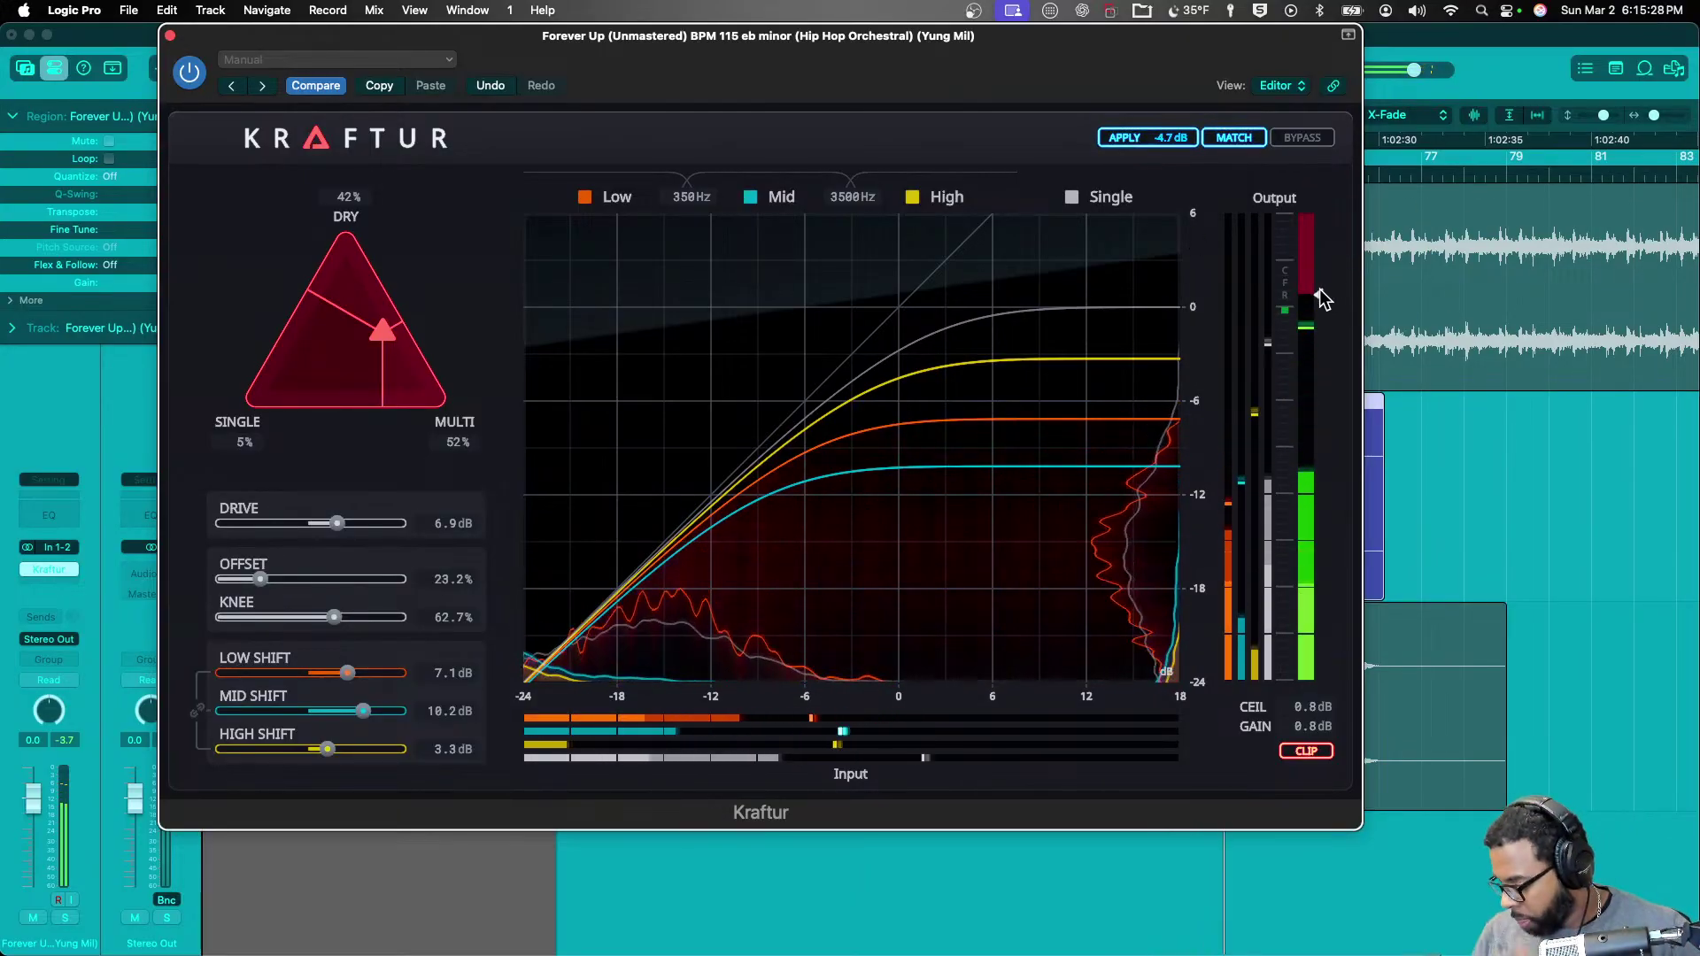
# - Close the plug-in window and solo the Deserve It All and Forever Up tracks
pyautogui.click(1510, 462)
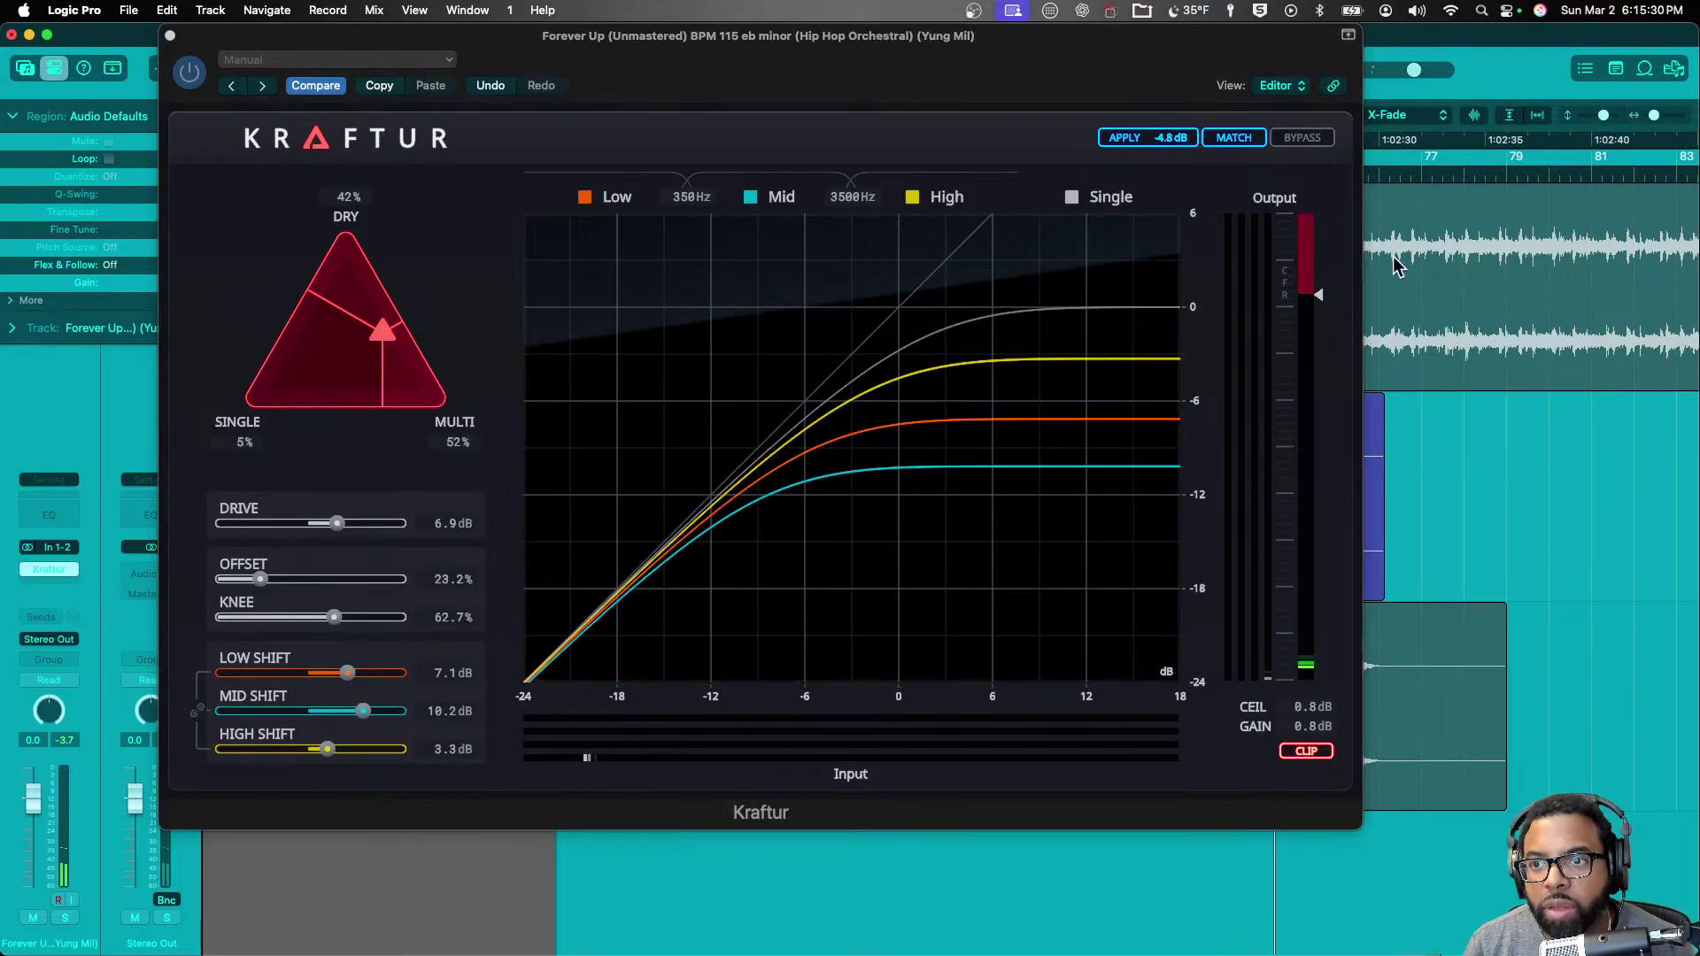
pyautogui.click(169, 37)
pyautogui.click(355, 627)
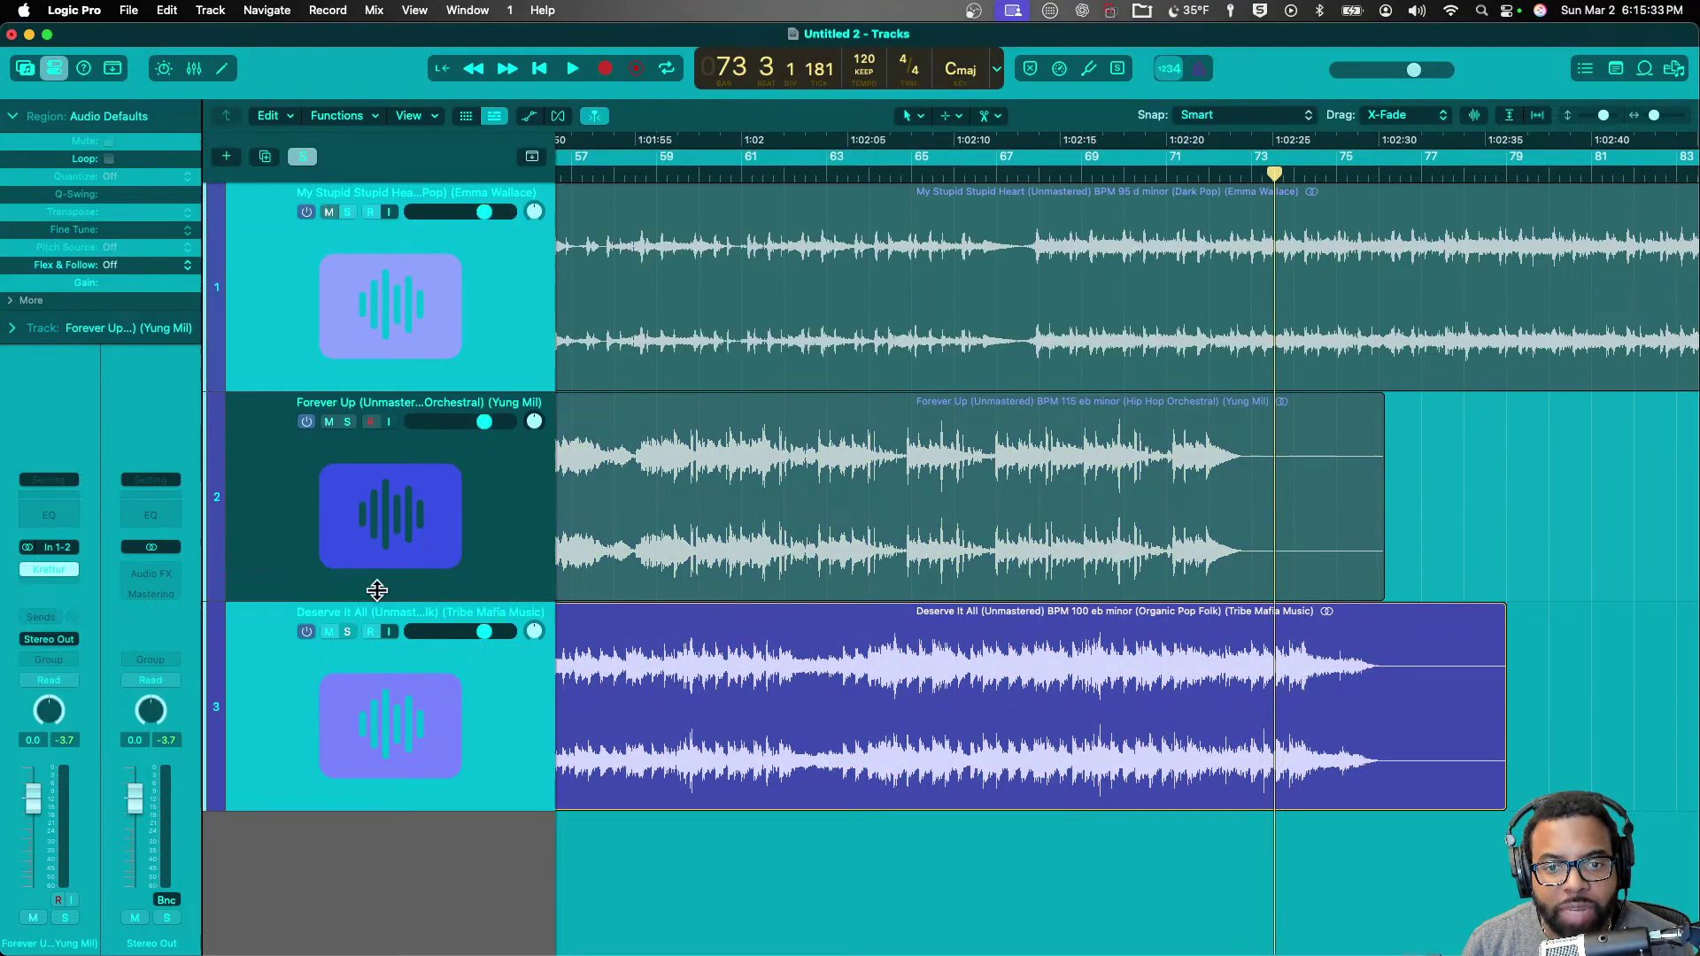
pyautogui.click(349, 421)
# - Select the Deserve It All track and start playback from the beginning of the project
pyautogui.hscroll(-5, 321, 646)
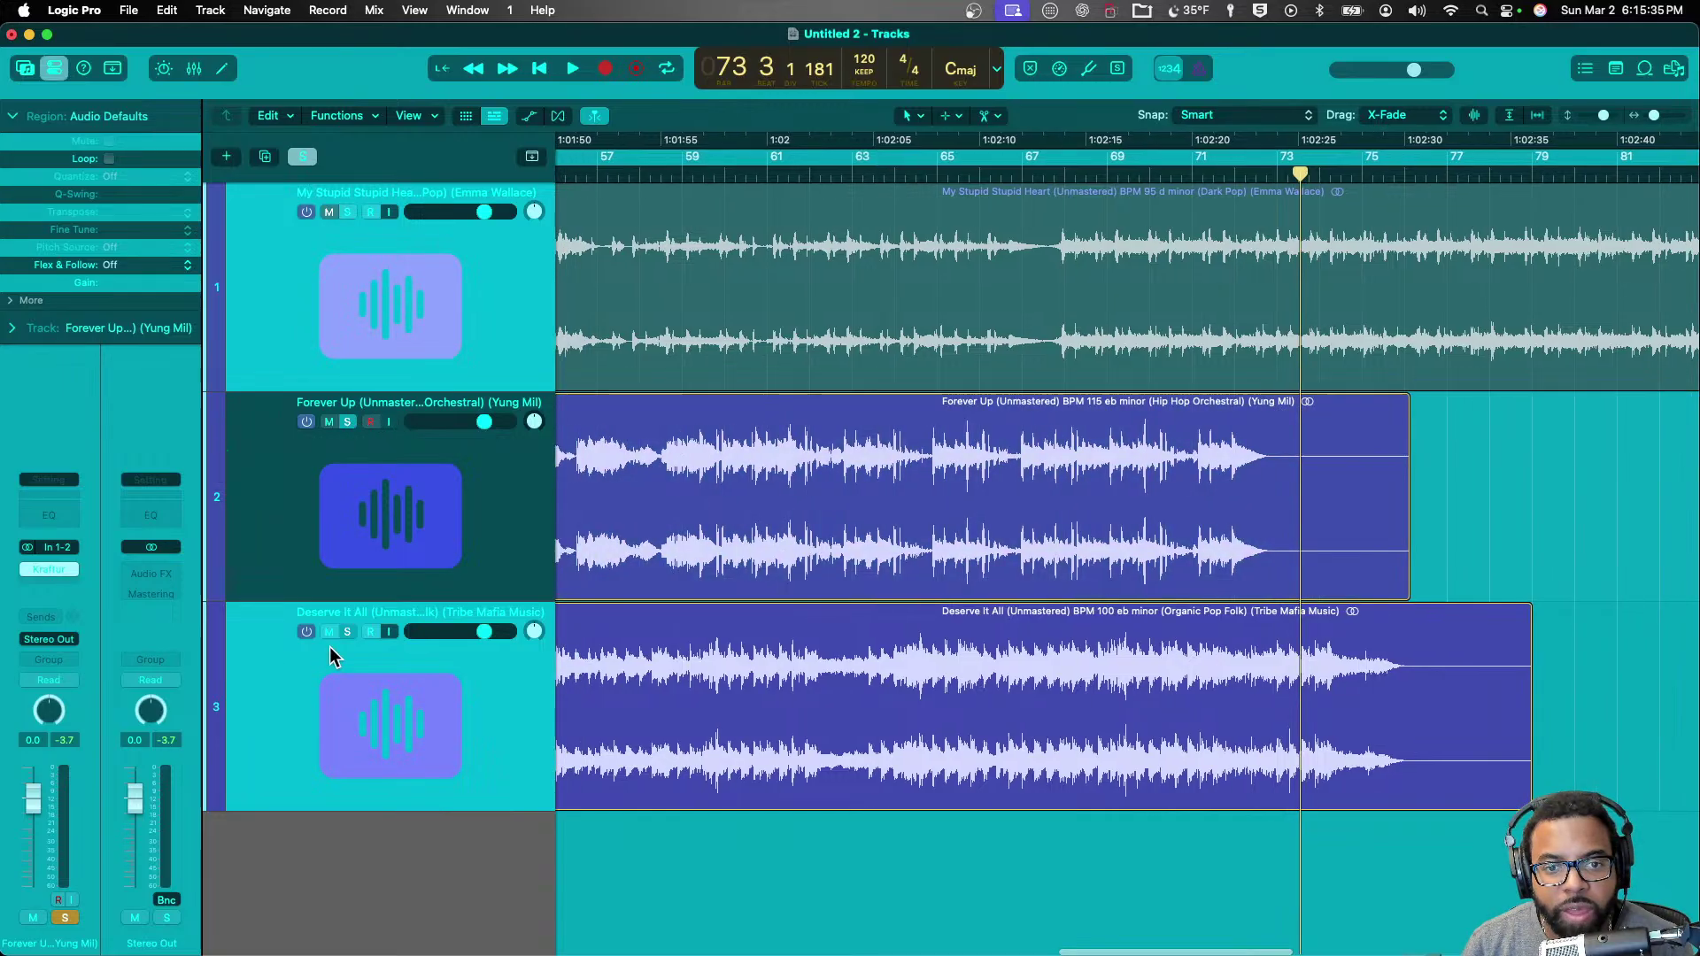
pyautogui.click(490, 616)
pyautogui.press('Return')
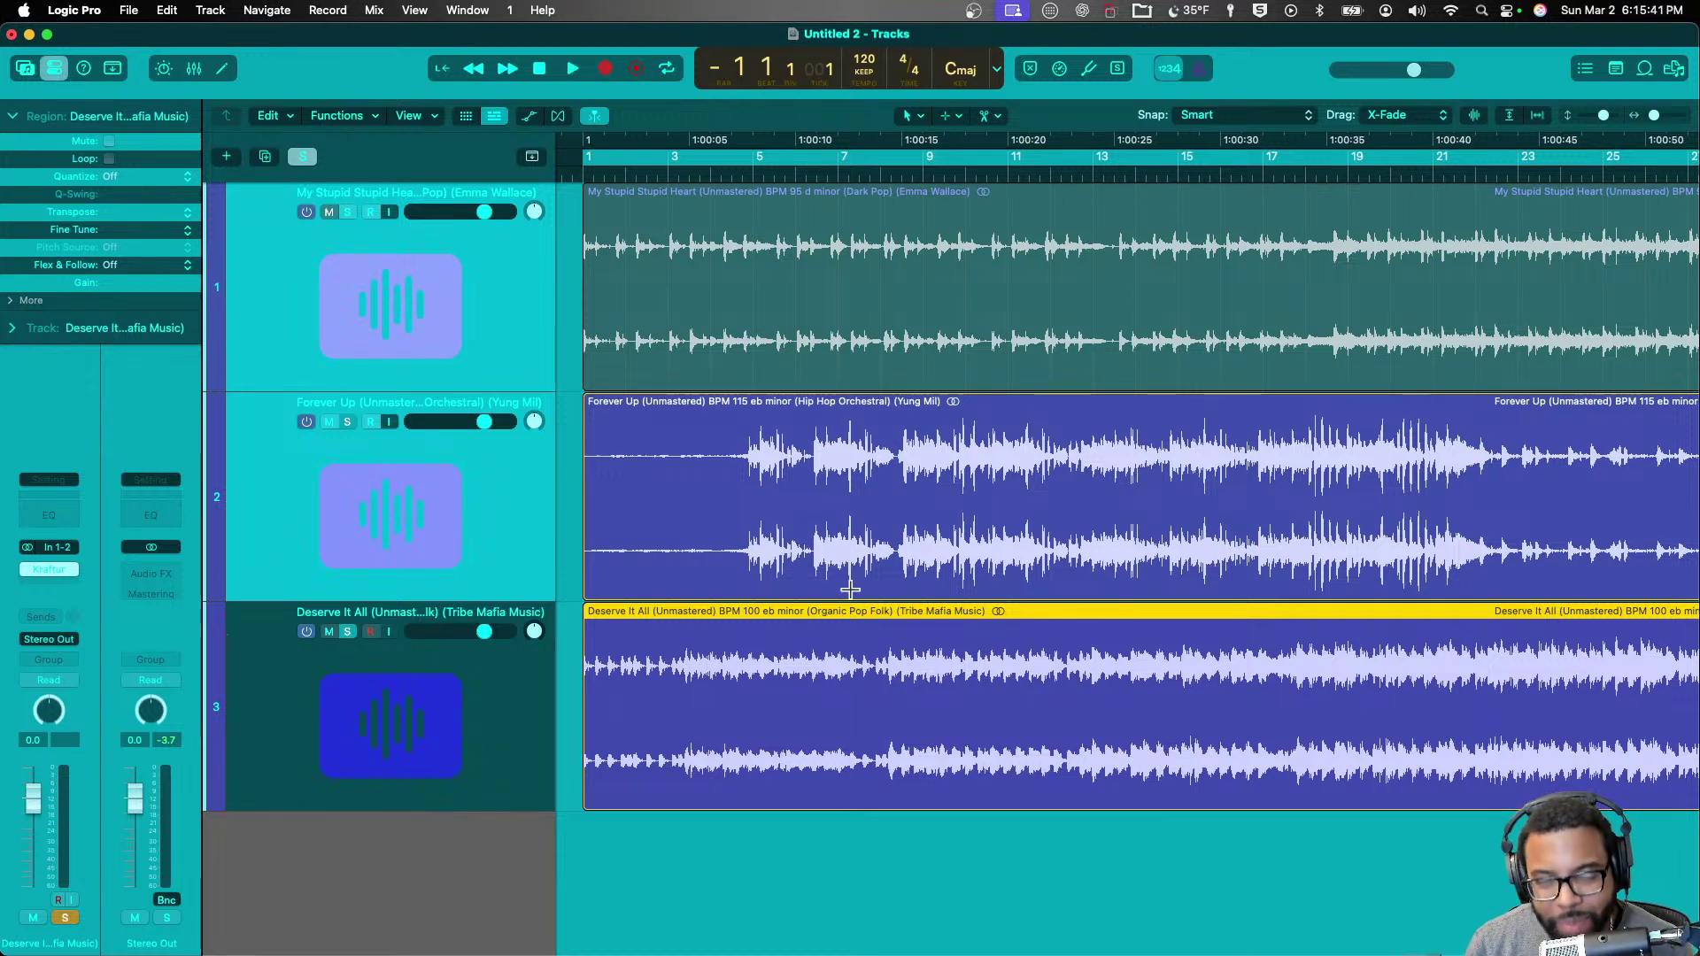
pyautogui.press('space')
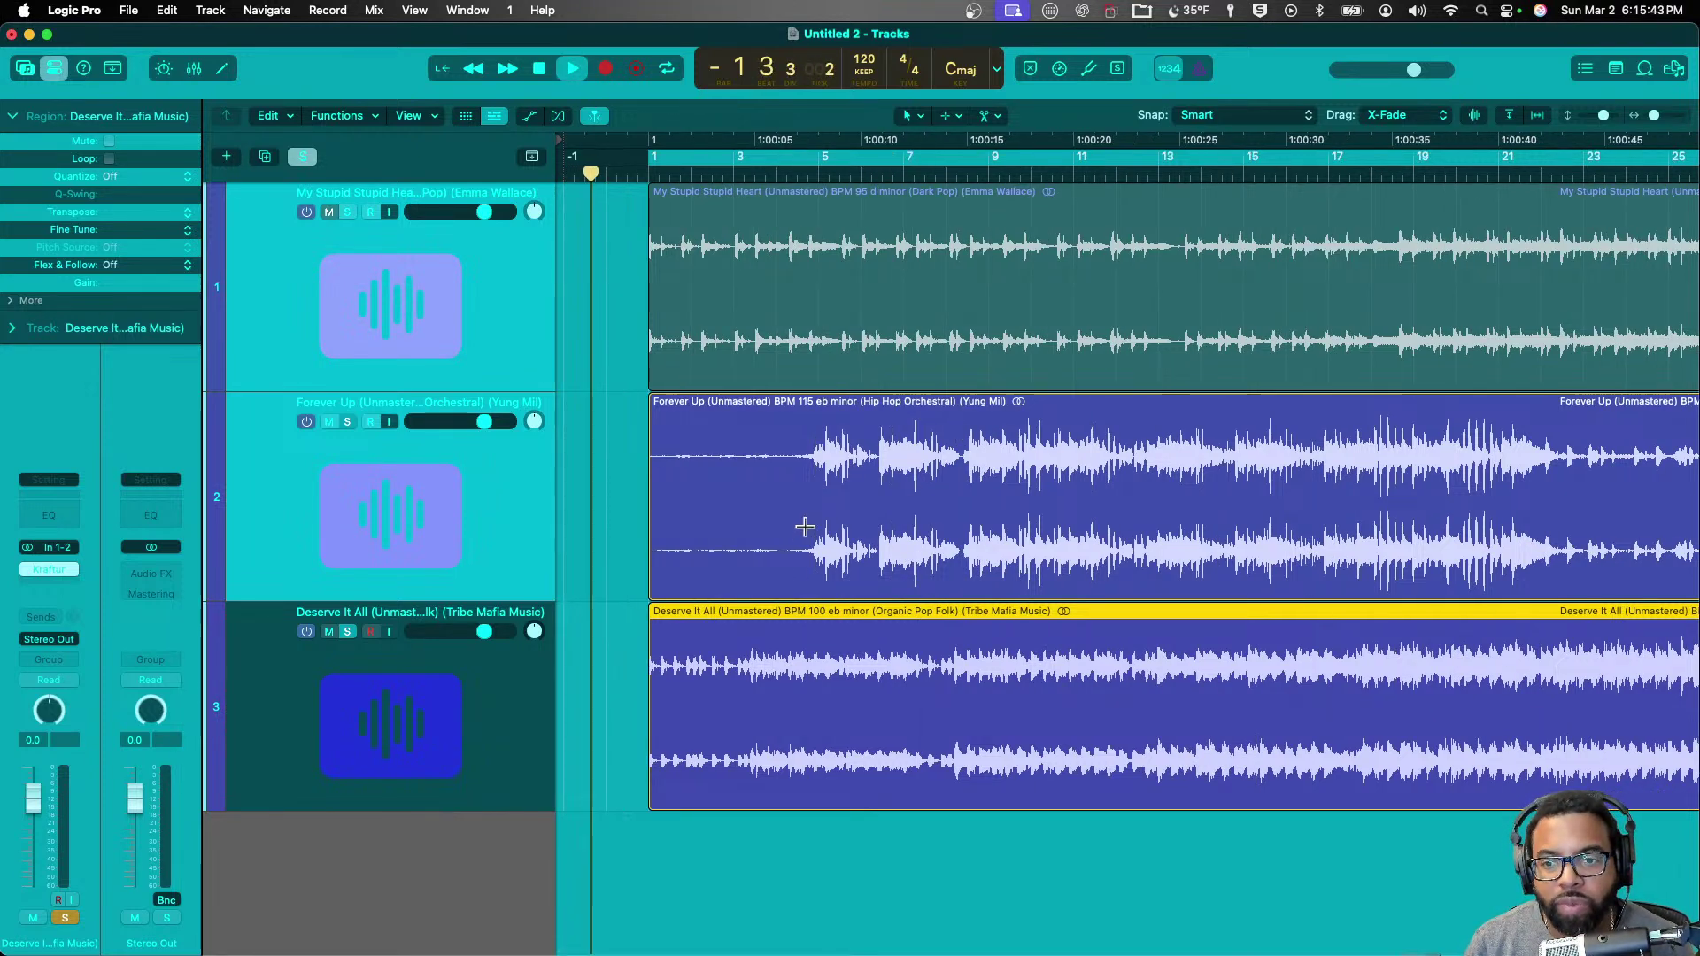
# - Open the Kraftur plug-in on the Deserve It All track and reposition its window so all controls are visible
pyautogui.click(71, 569)
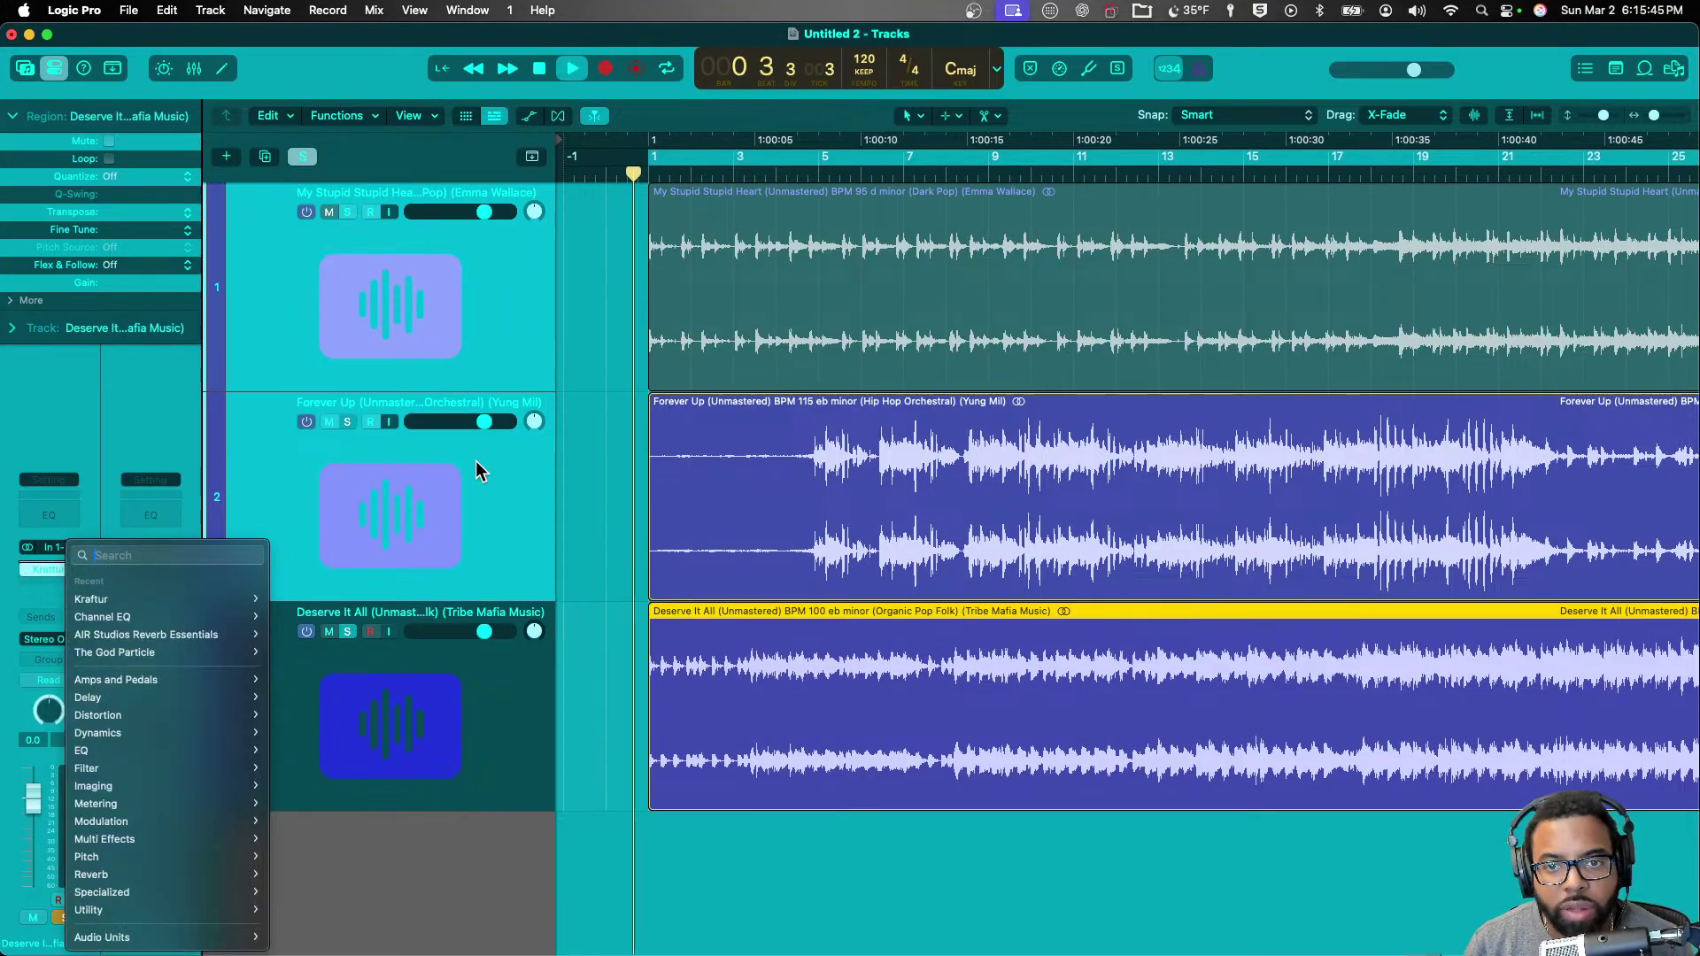
pyautogui.click(210, 452)
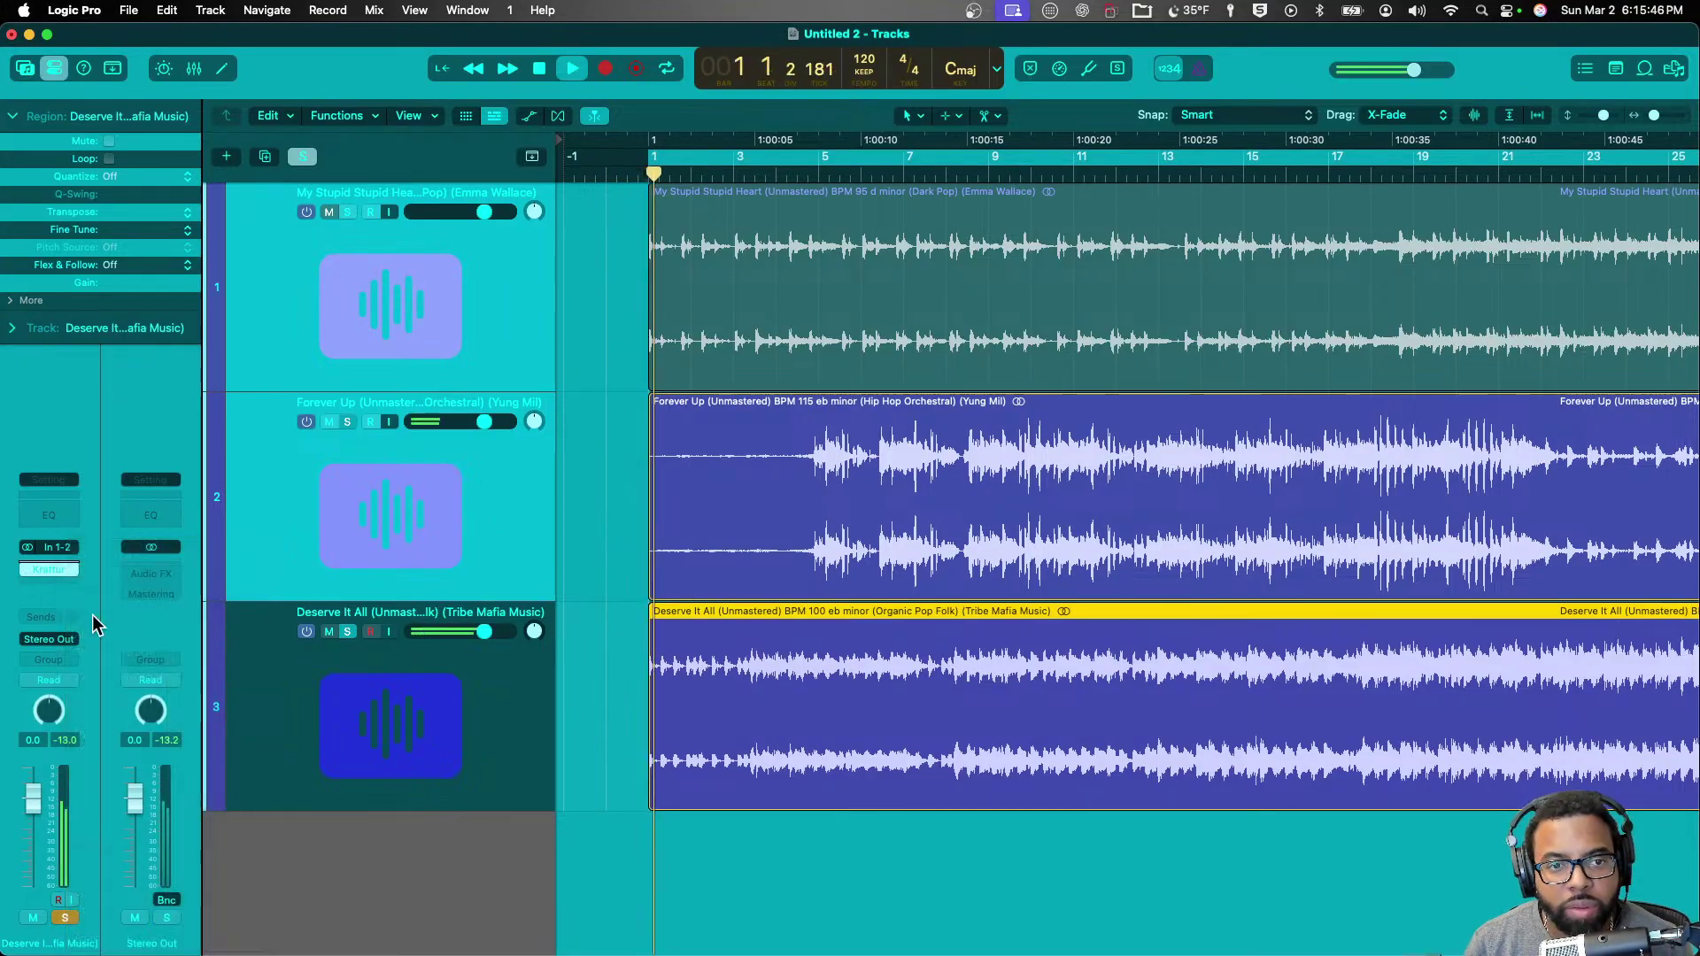
pyautogui.click(49, 570)
pyautogui.moveTo(976, 300); pyautogui.dragTo(403, 53)
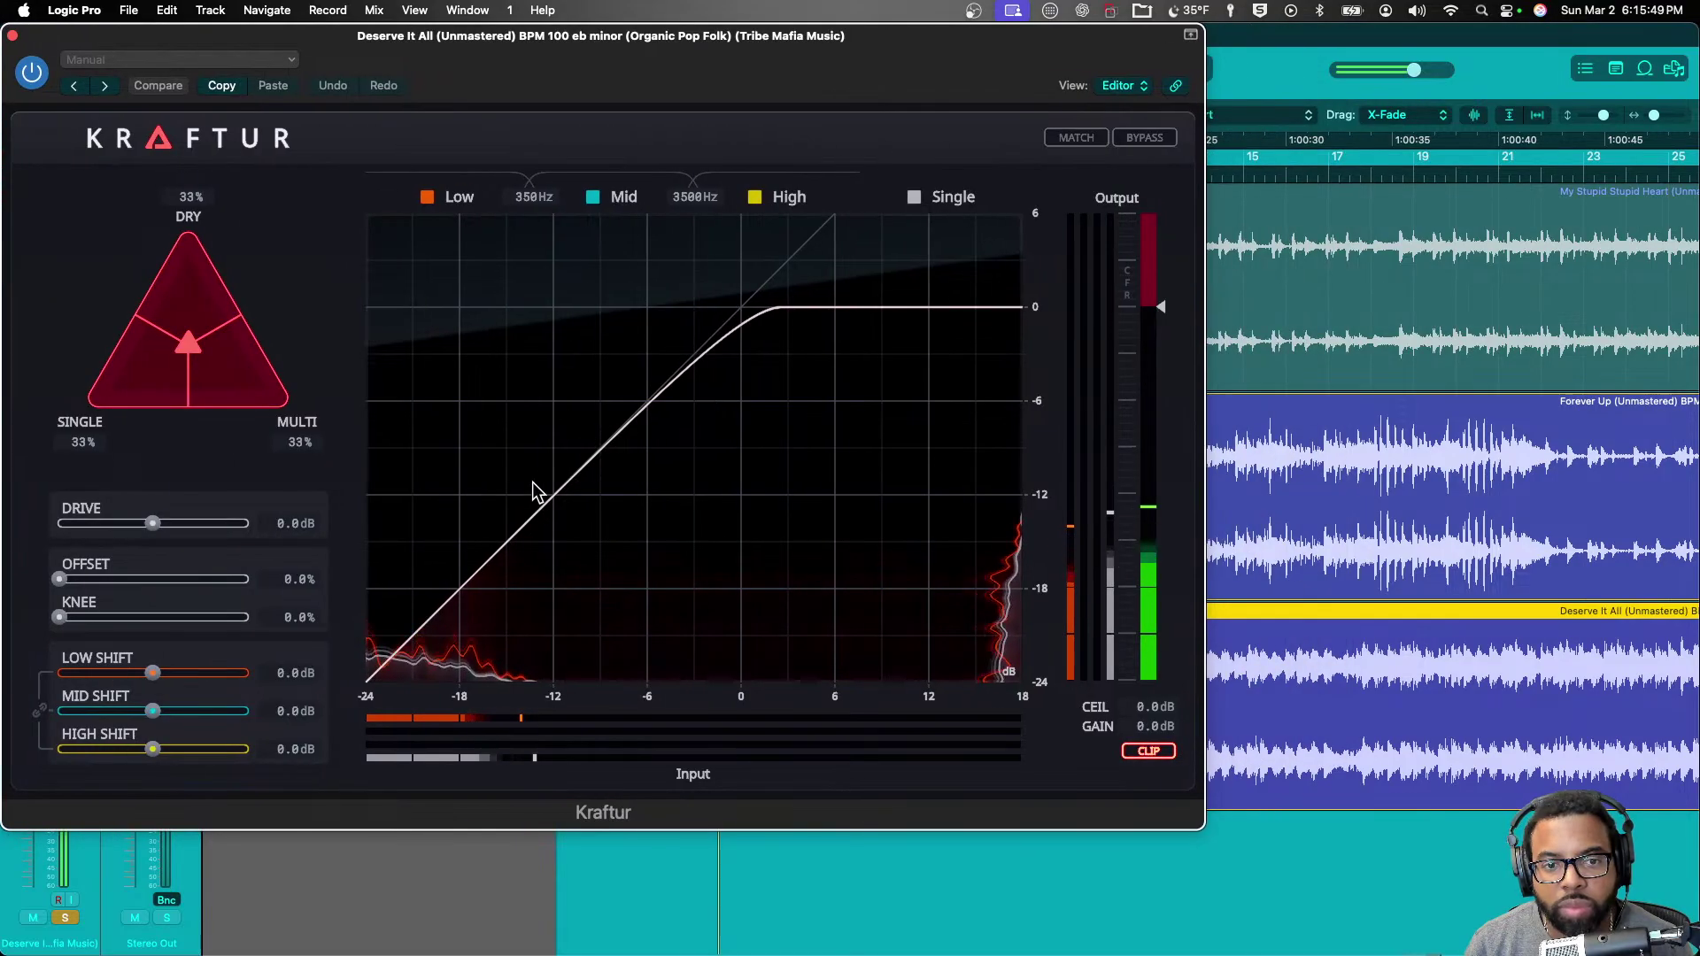
pyautogui.moveTo(752, 121); pyautogui.dragTo(1083, 128)
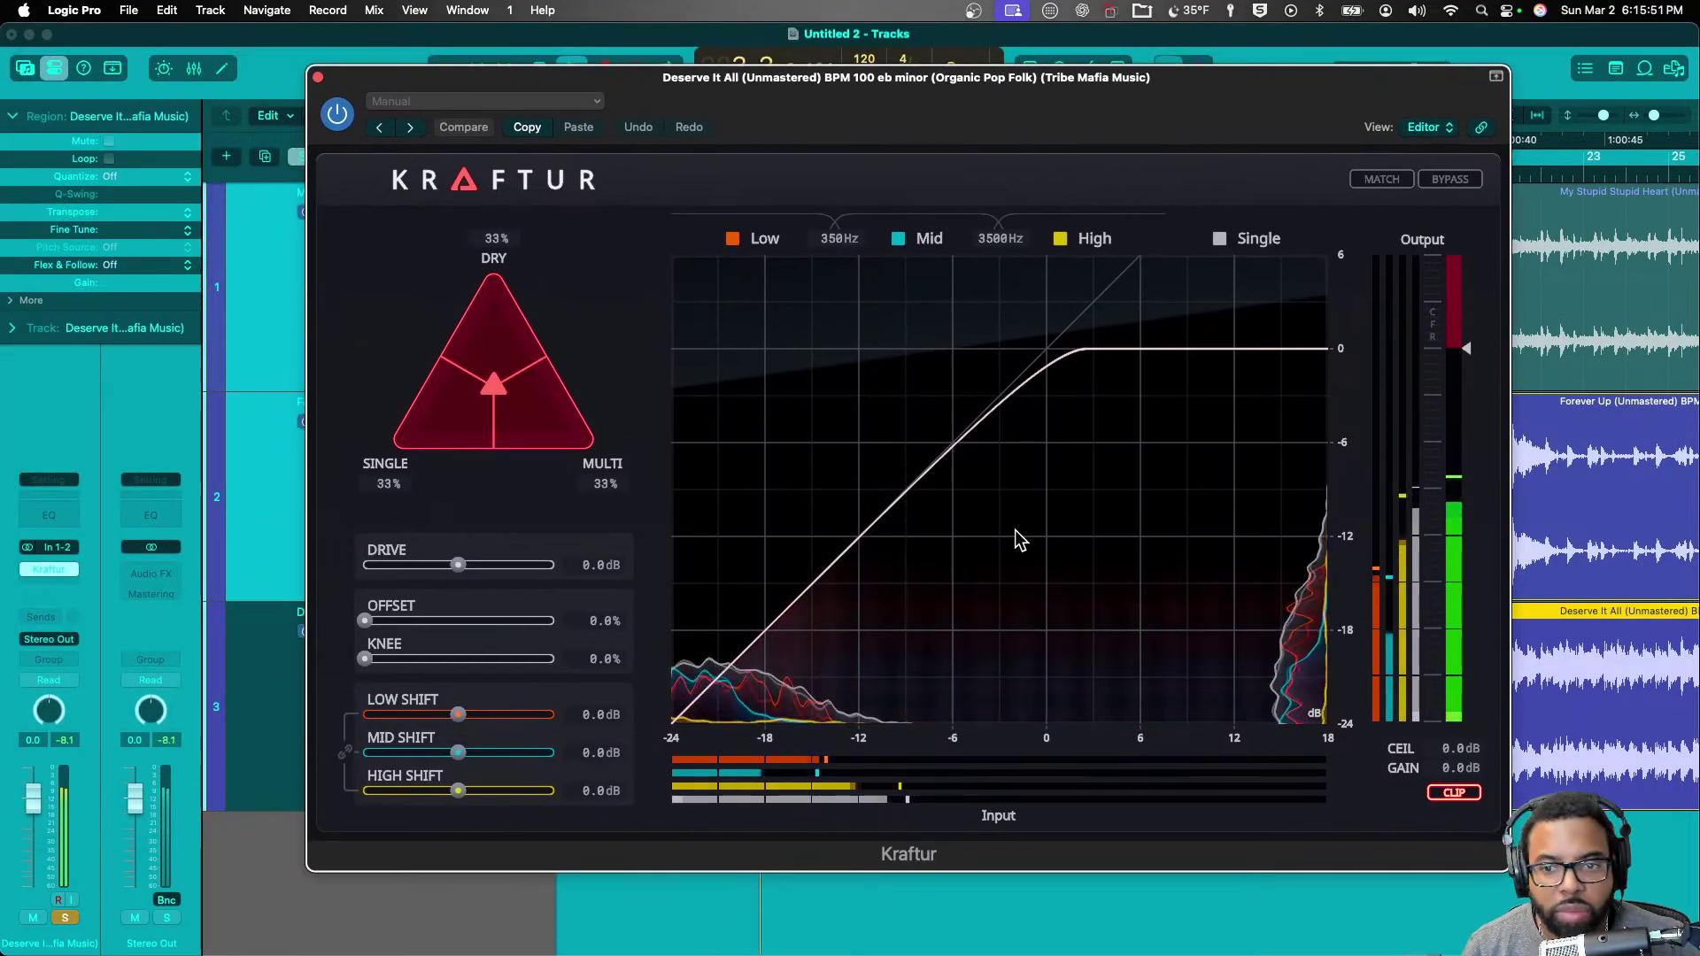
# - Move the plug-in window clear of the track controls, take the Forever Up track out of solo, and stop playback
pyautogui.moveTo(891, 114); pyautogui.dragTo(768, 673)
pyautogui.click(329, 422)
pyautogui.click(567, 559)
pyautogui.press('space')
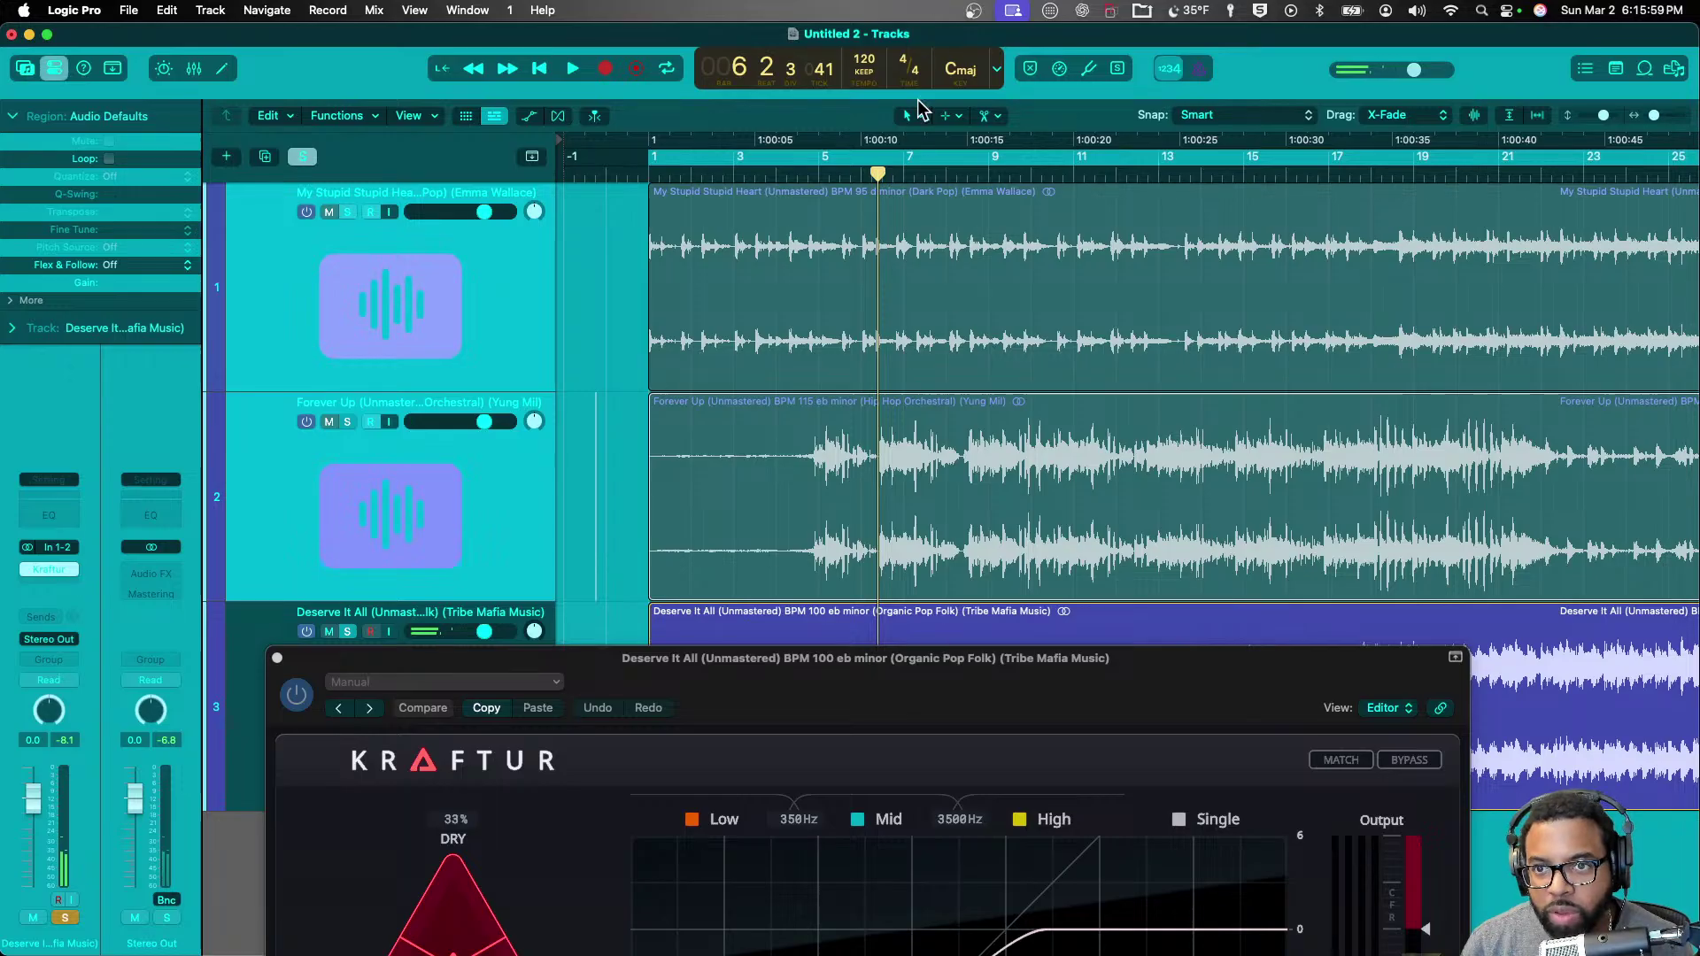
# - Restart playback from the beginning of the project and move the Kraftur window up so all its controls are visible
pyautogui.press('Return')
pyautogui.press('space')
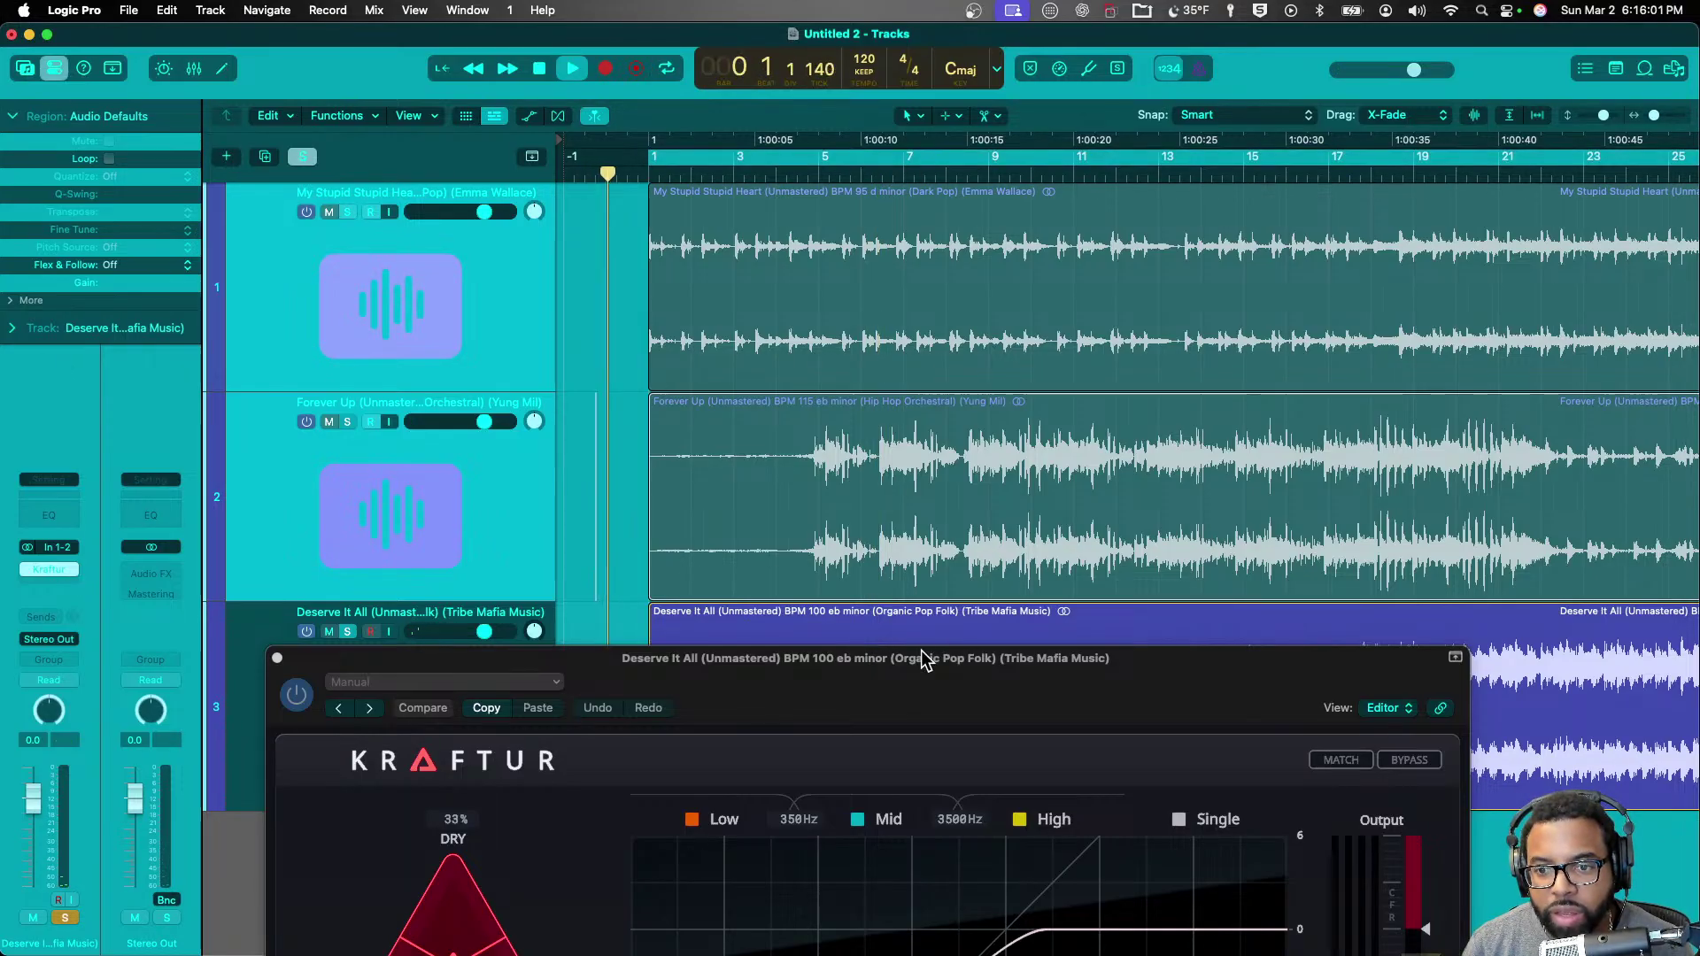
pyautogui.moveTo(970, 686); pyautogui.dragTo(890, 102)
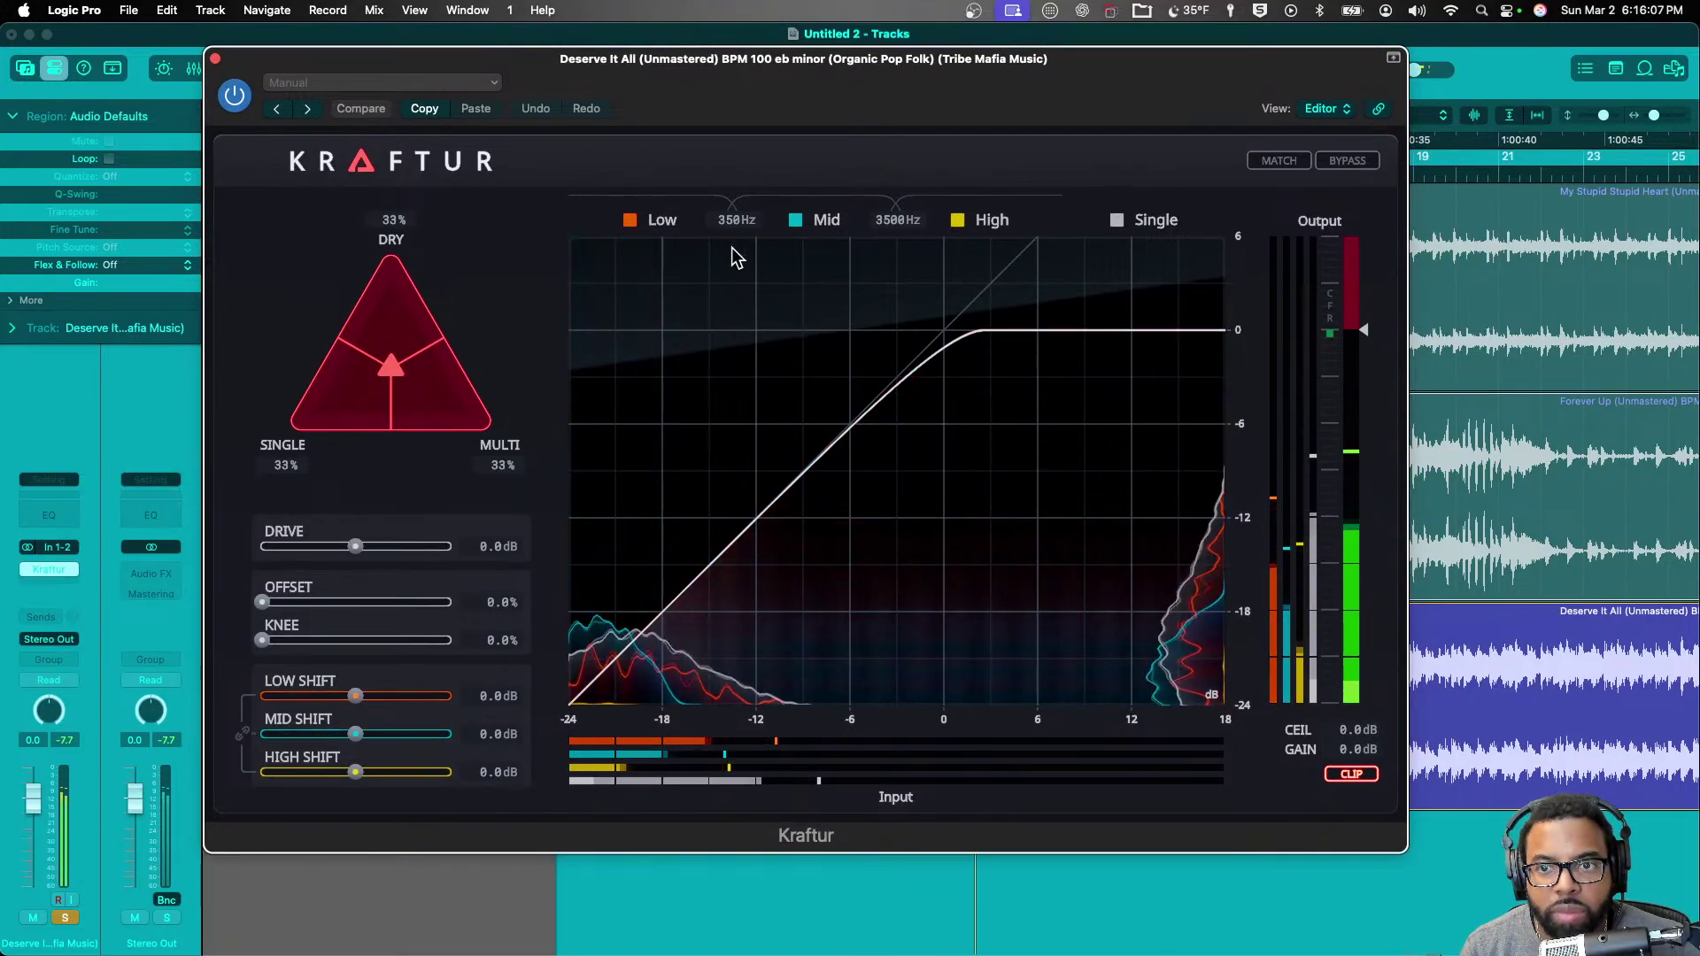
# - Solo the Mid band, set the drive to 7.1 dB, and set the low, mid and high shifts to 4.0, 7.3 and 8.1 dB
pyautogui.click(795, 220)
pyautogui.click(412, 734)
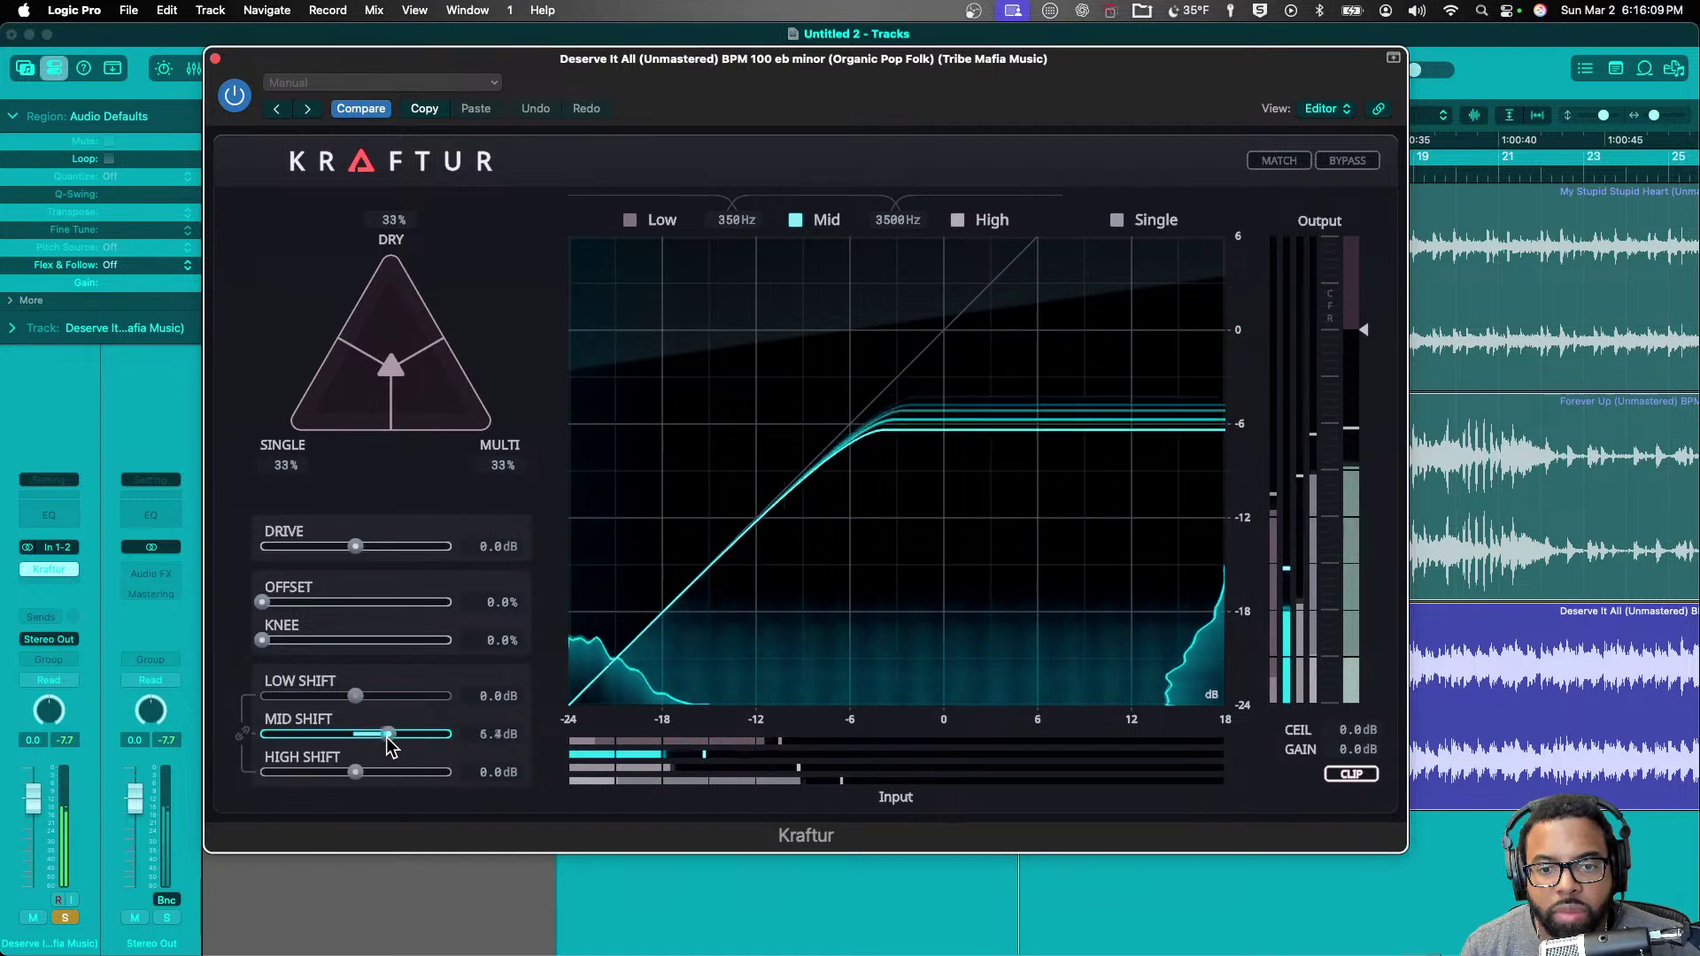
pyautogui.moveTo(412, 736); pyautogui.dragTo(408, 734)
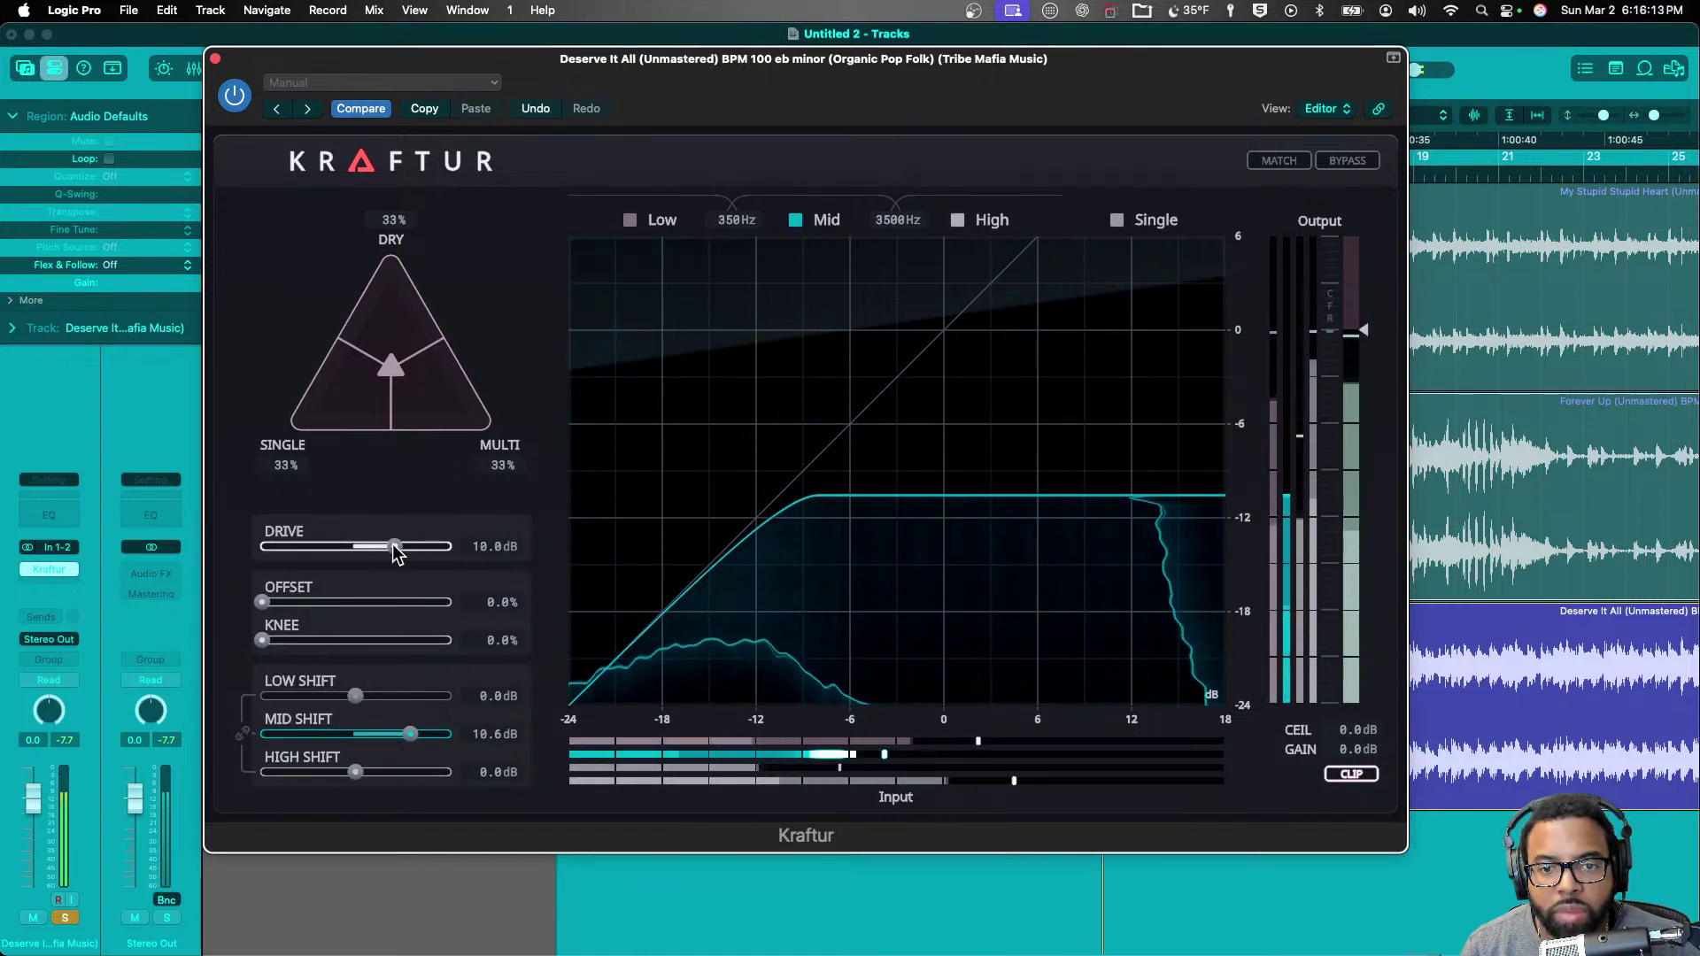
pyautogui.moveTo(387, 551); pyautogui.dragTo(384, 549)
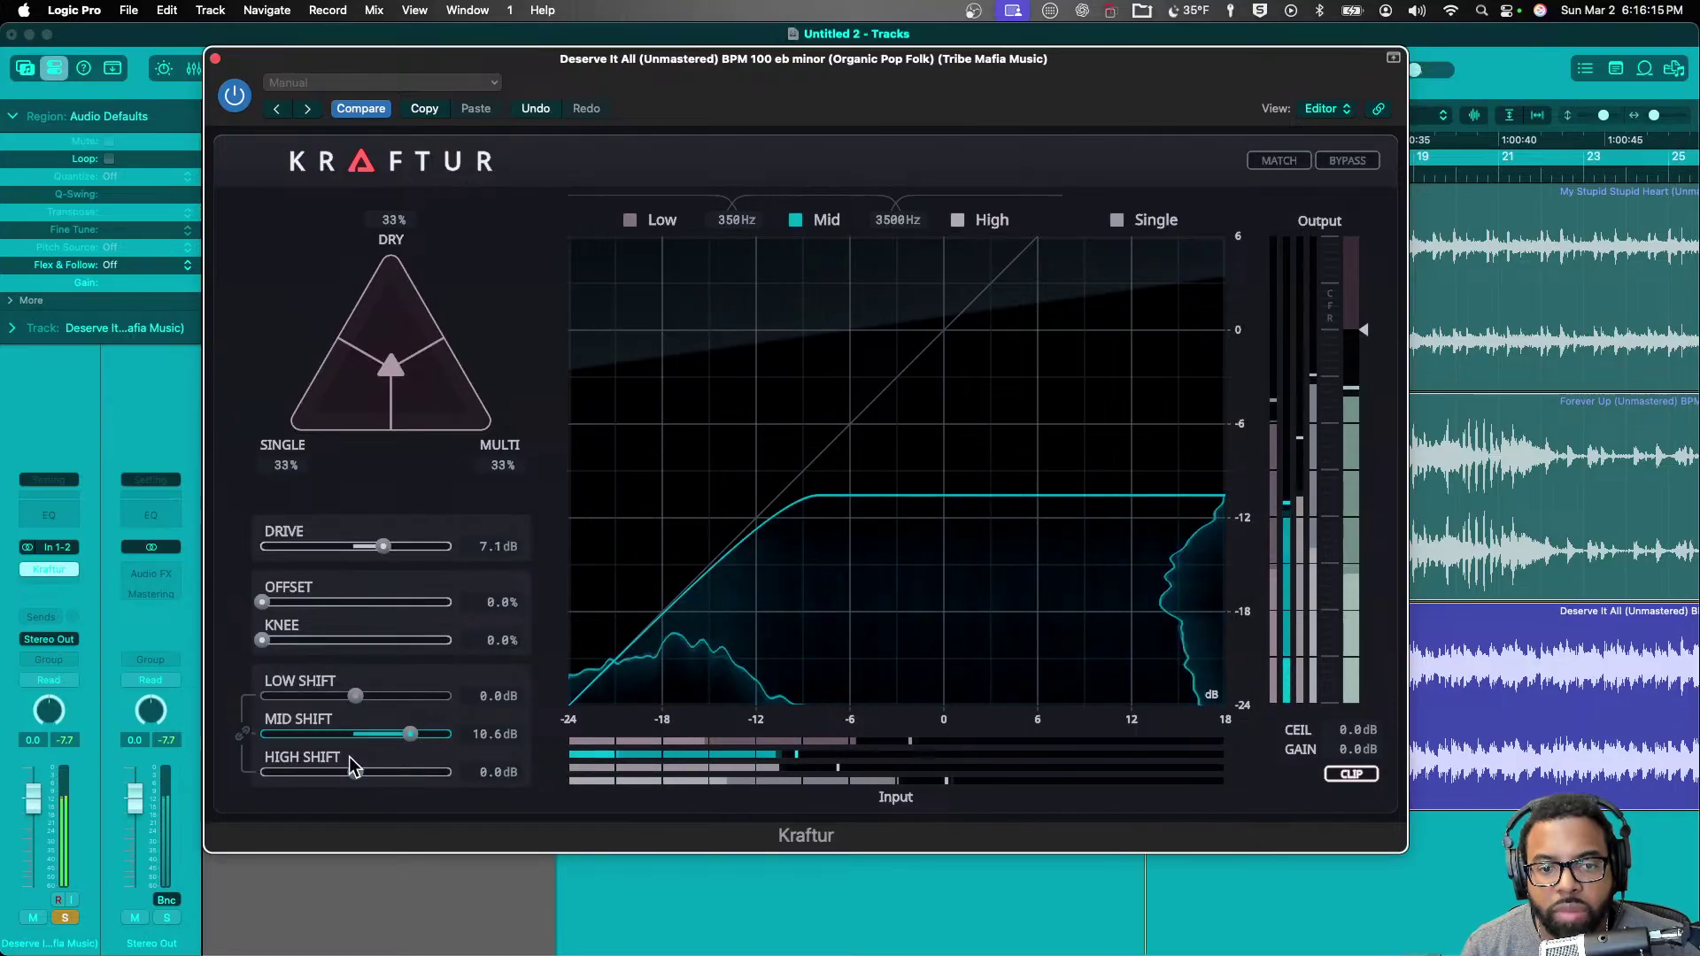
pyautogui.moveTo(400, 773); pyautogui.dragTo(394, 734)
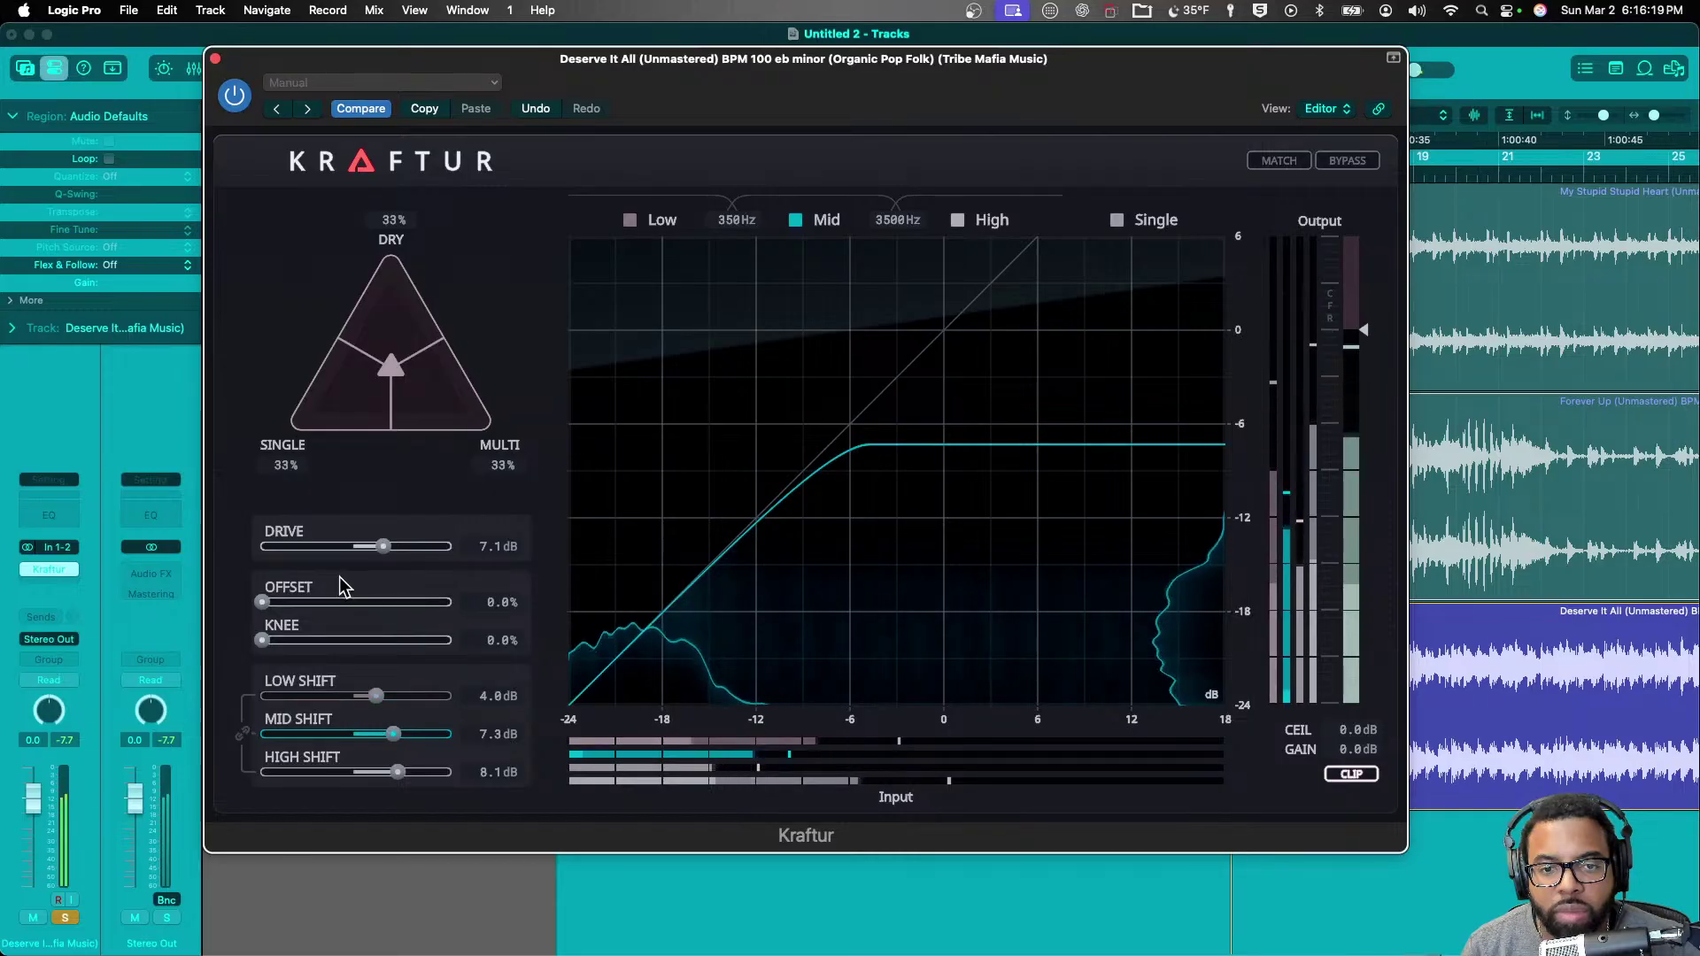
# - Solo the Low band and set its shift to 11.6 dB, and solo the High band and set its shift to 1.6 dB
pyautogui.click(642, 222)
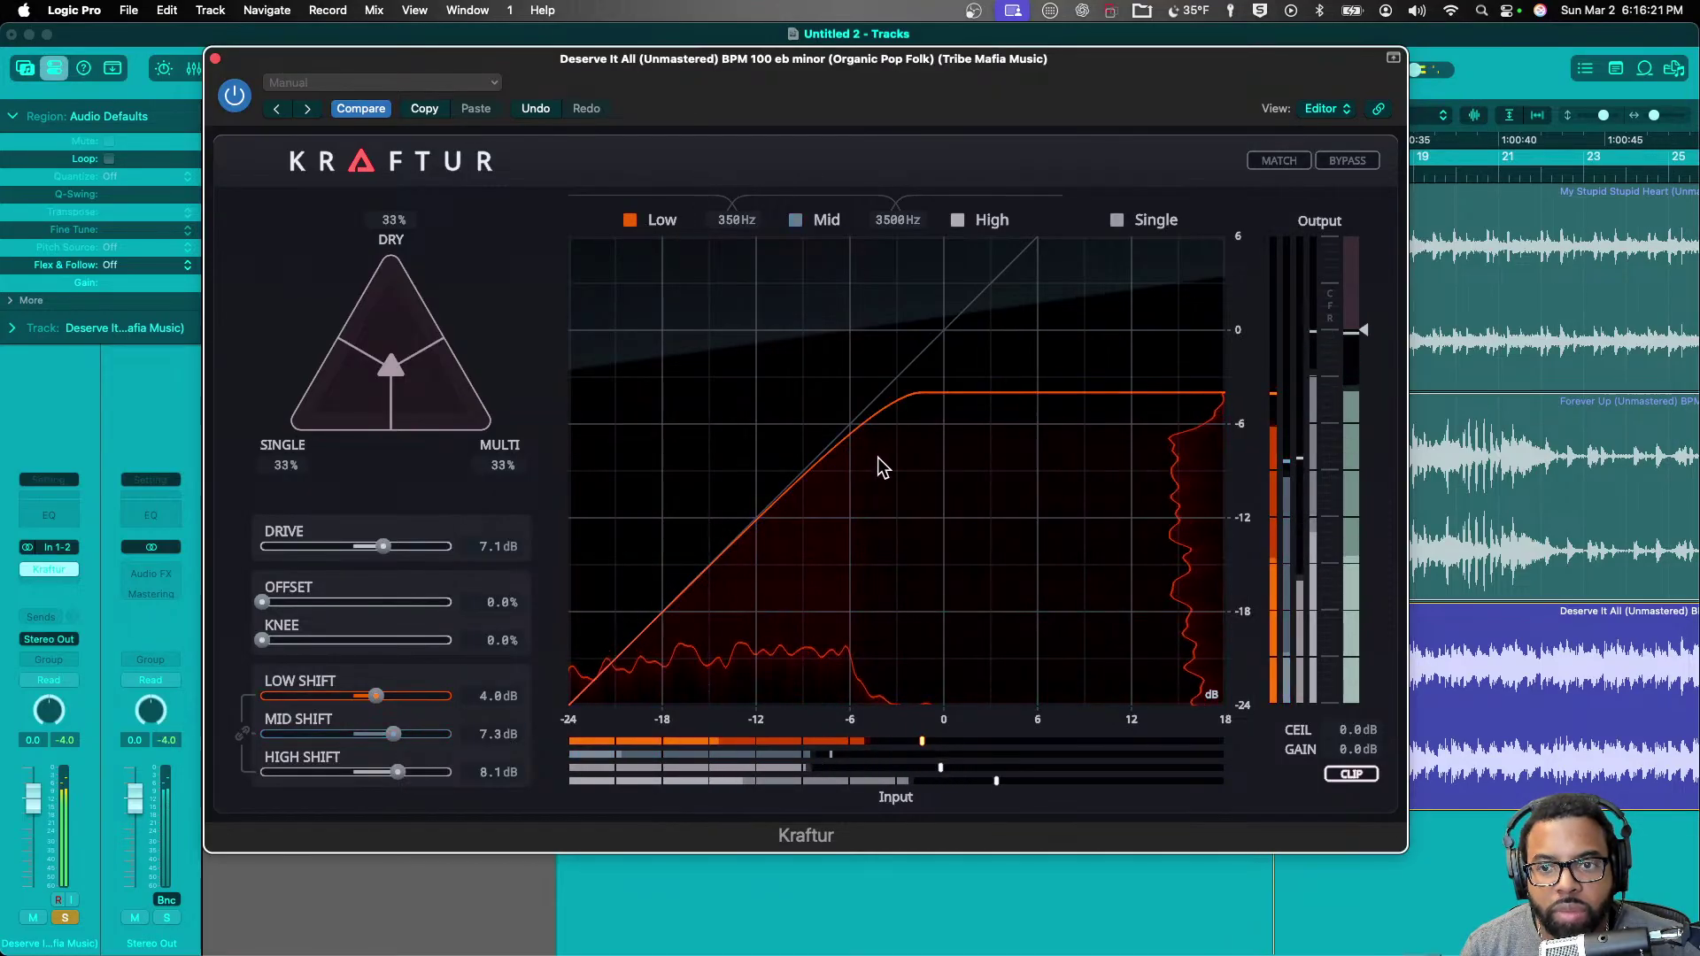
pyautogui.moveTo(377, 696); pyautogui.dragTo(414, 680)
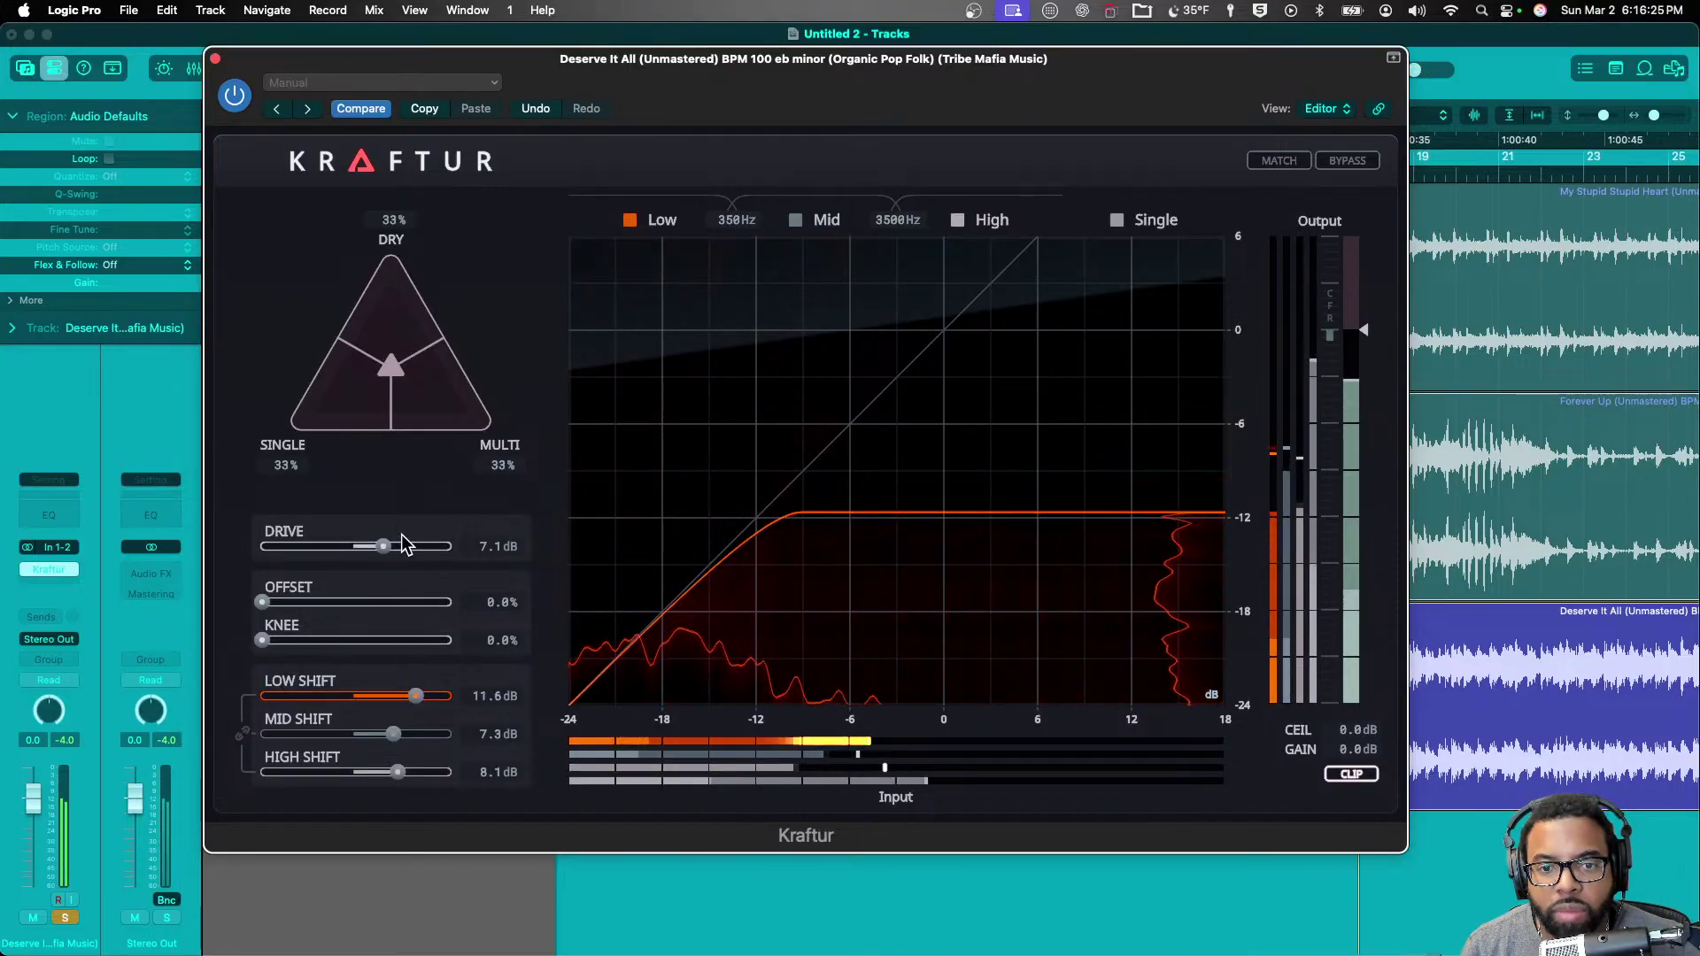
pyautogui.click(959, 222)
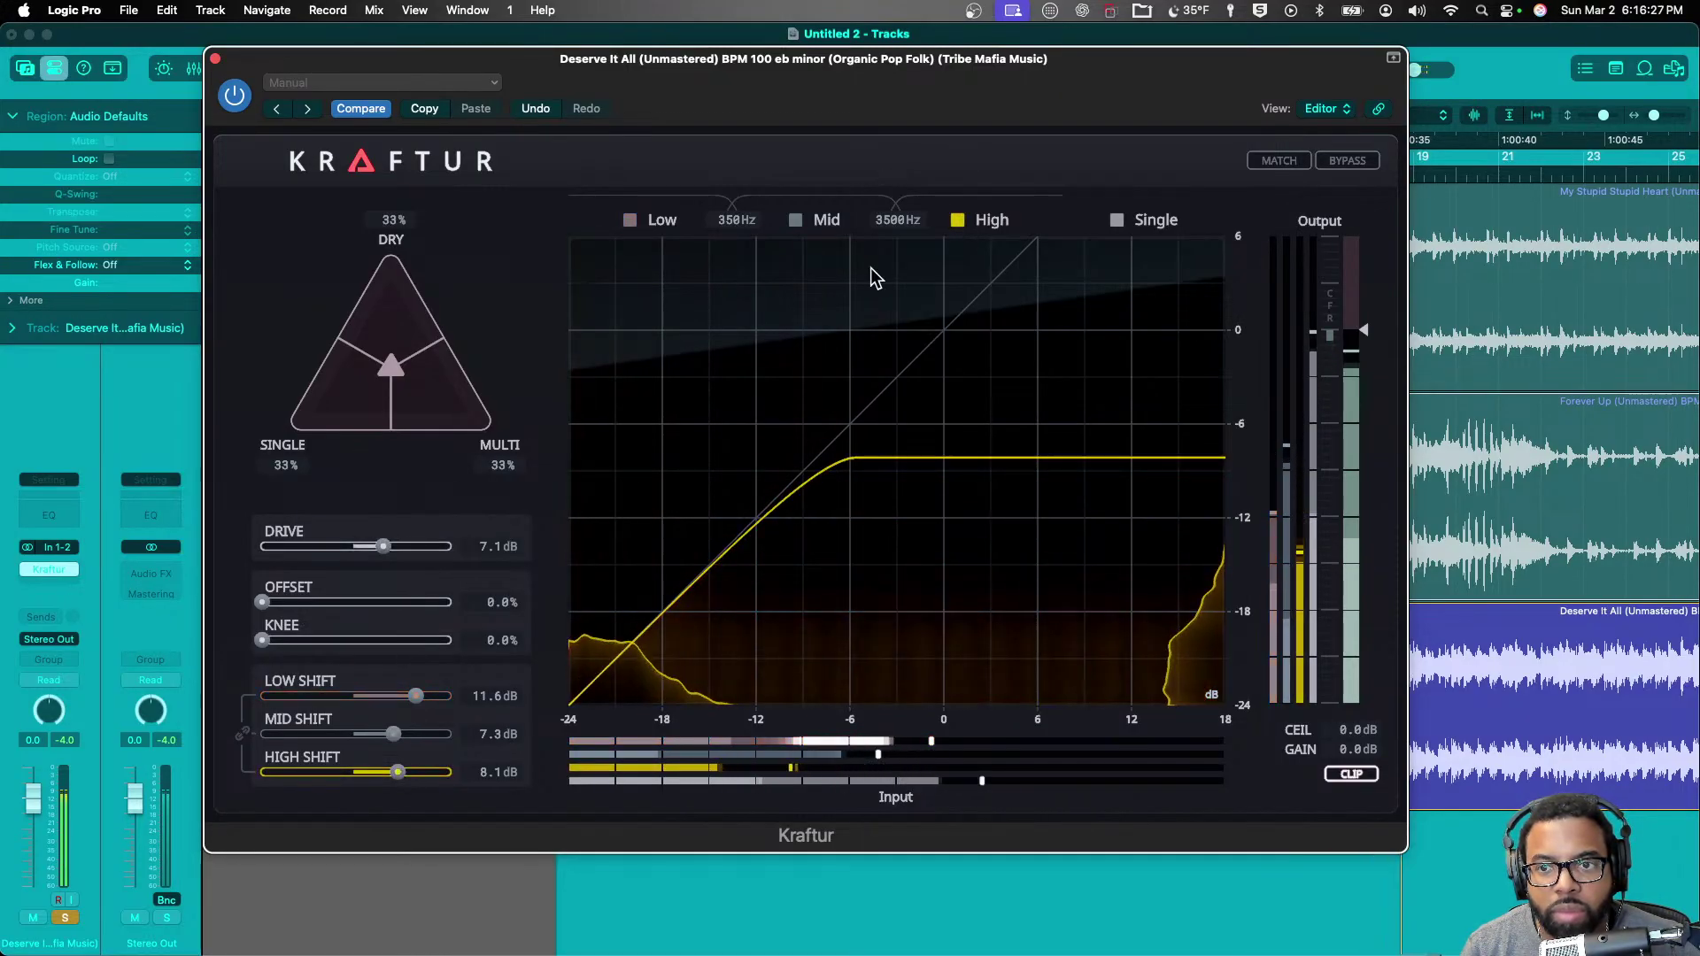
pyautogui.moveTo(398, 772); pyautogui.dragTo(363, 777)
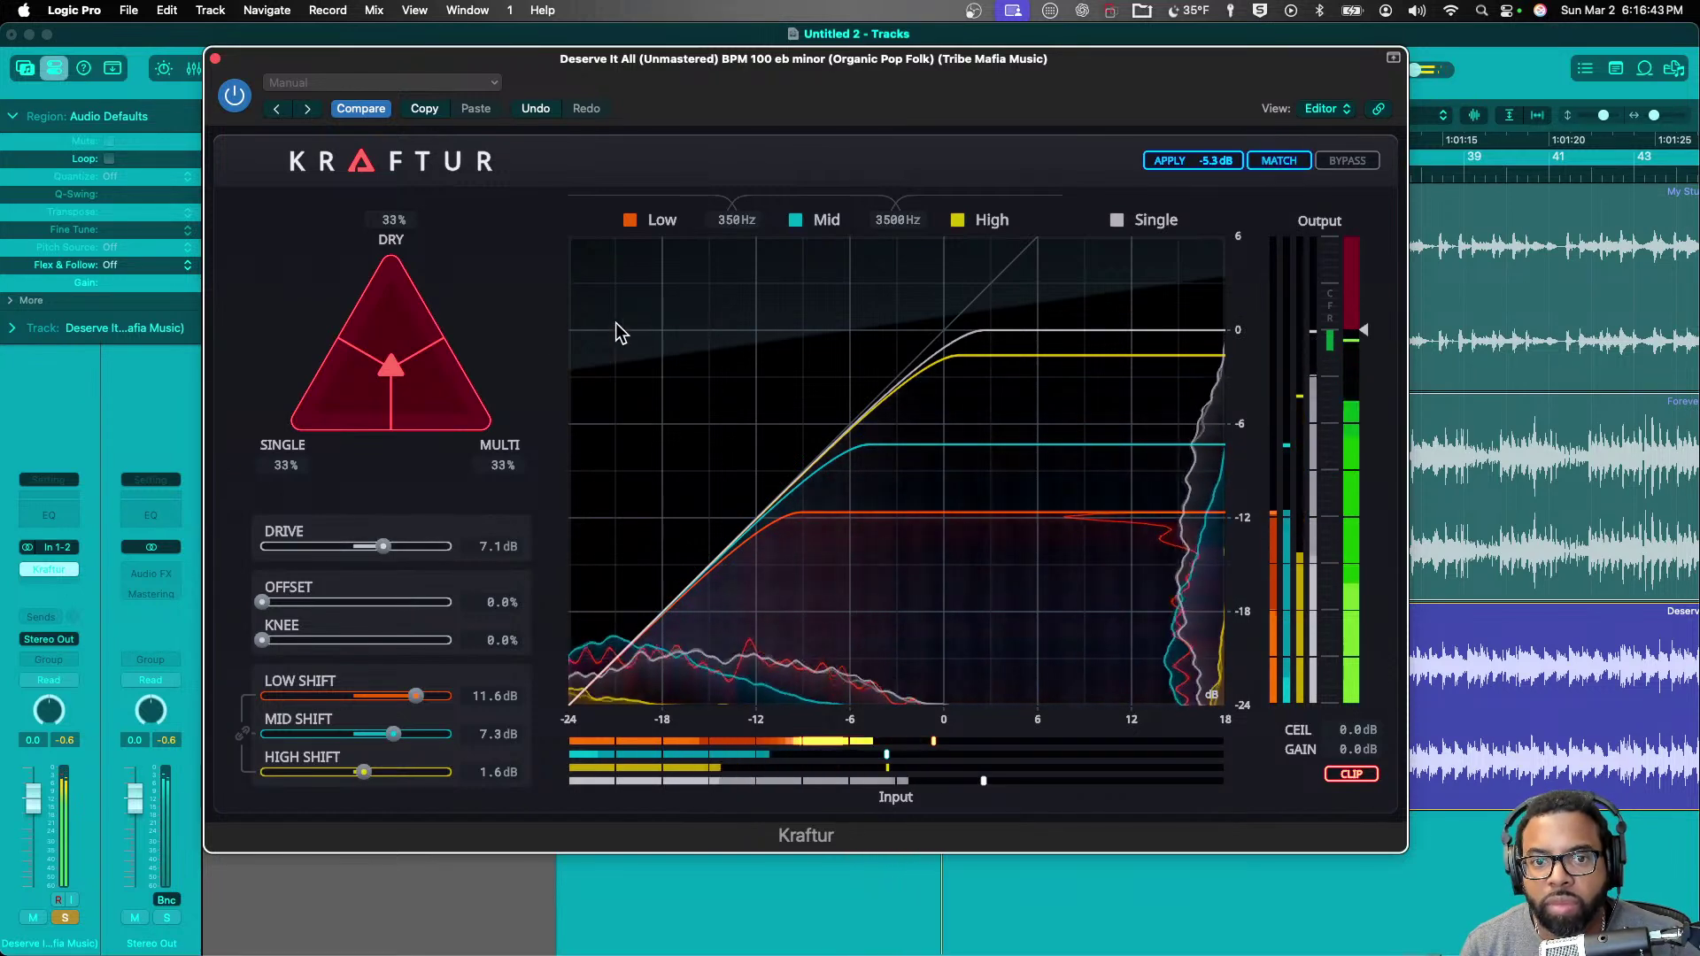
# - Move the blend triangle's handle to 63% dry, 15% single and 21% multi
pyautogui.moveTo(395, 363); pyautogui.dragTo(314, 475)
pyautogui.moveTo(384, 317)
pyautogui.mouseDown()
pyautogui.moveTo(384, 354)
pyautogui.moveTo(395, 326)
pyautogui.mouseUp()
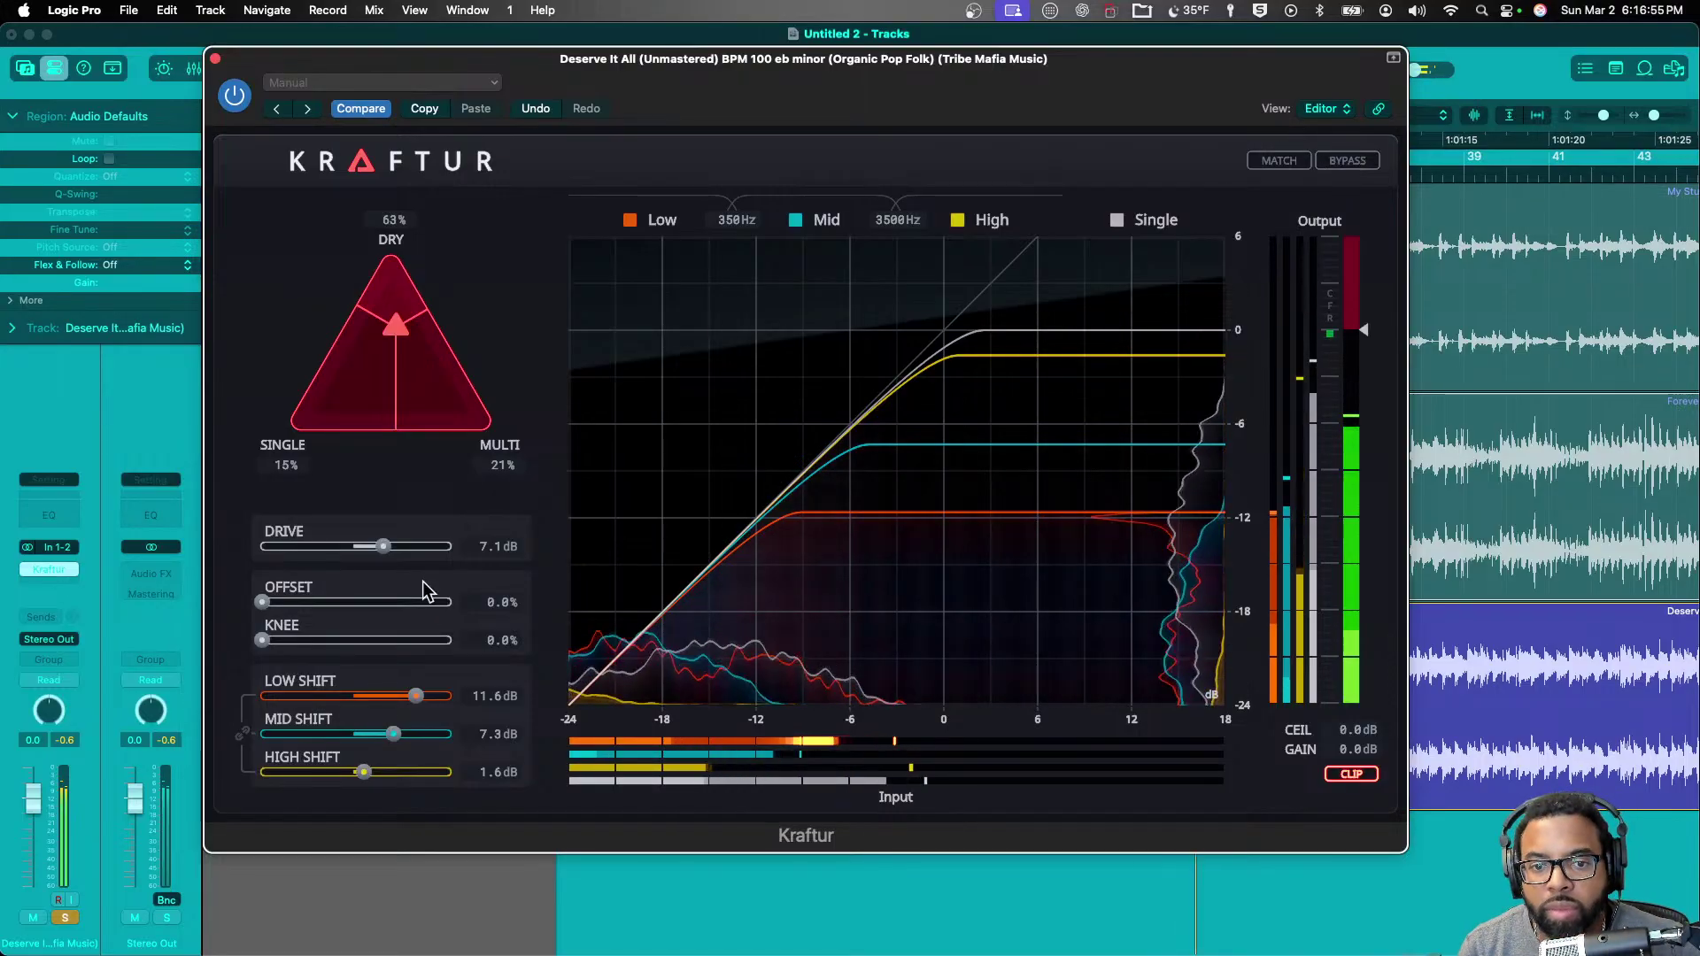
# - Set the low, mid and high shifts to 8.6, 10.4 and 4.0 dB, with offset at 26.3% and knee at 27.4%
pyautogui.moveTo(393, 734); pyautogui.dragTo(401, 697)
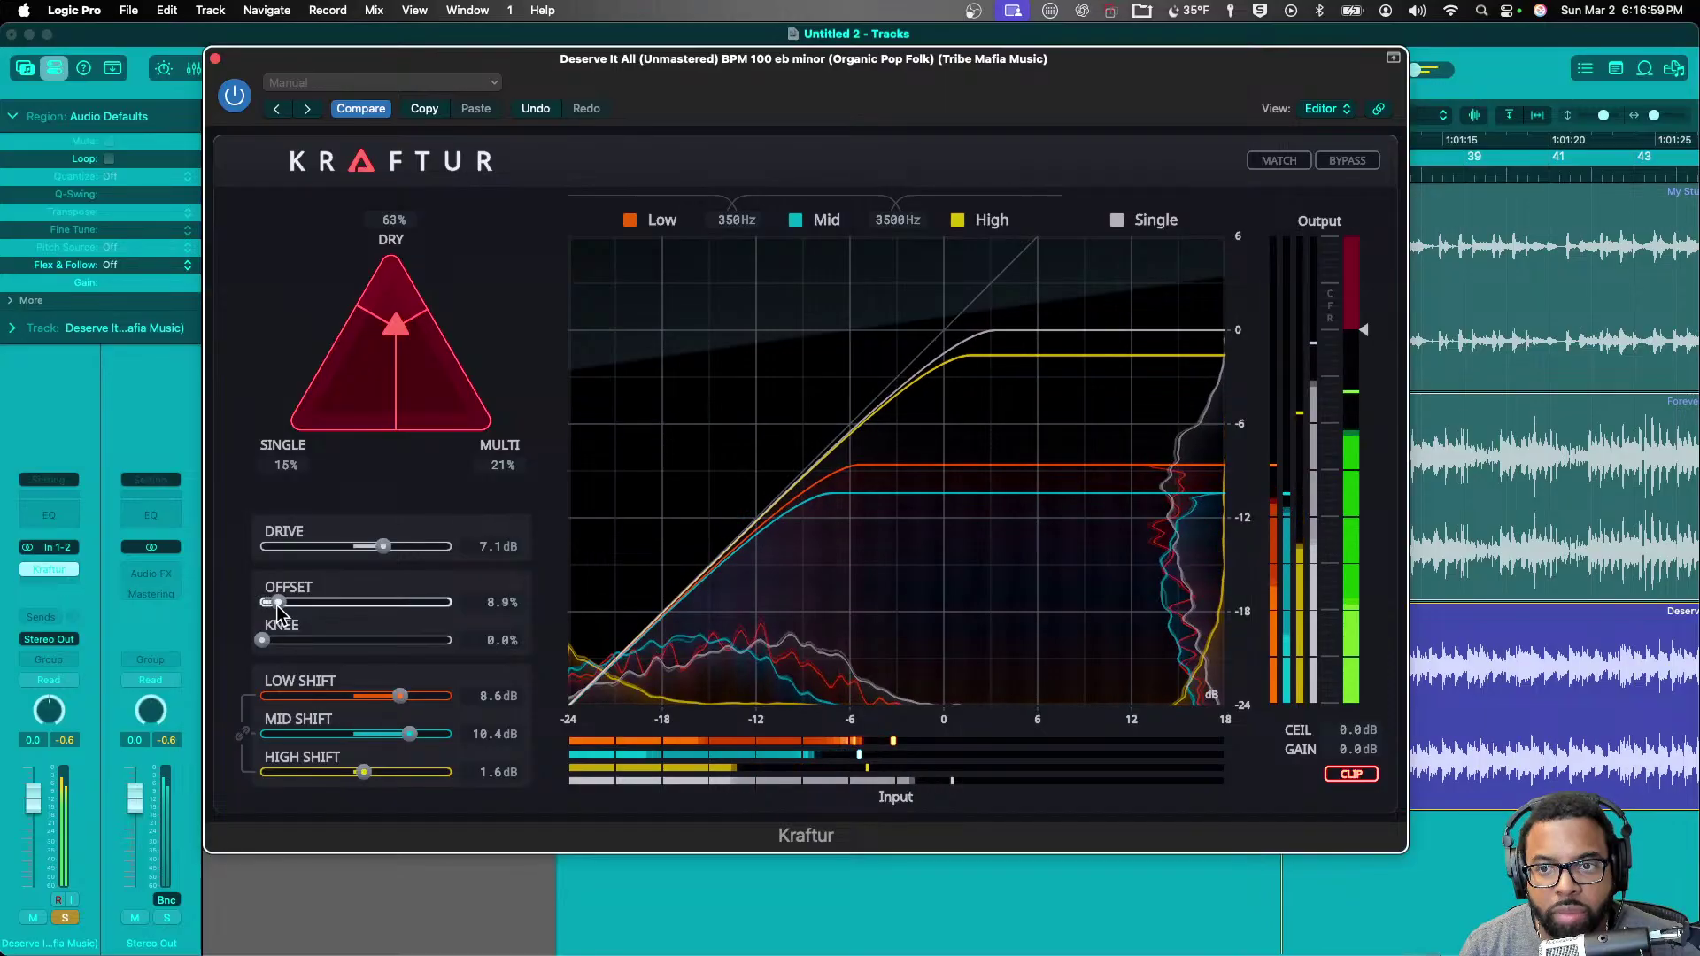
pyautogui.moveTo(307, 617); pyautogui.dragTo(308, 642)
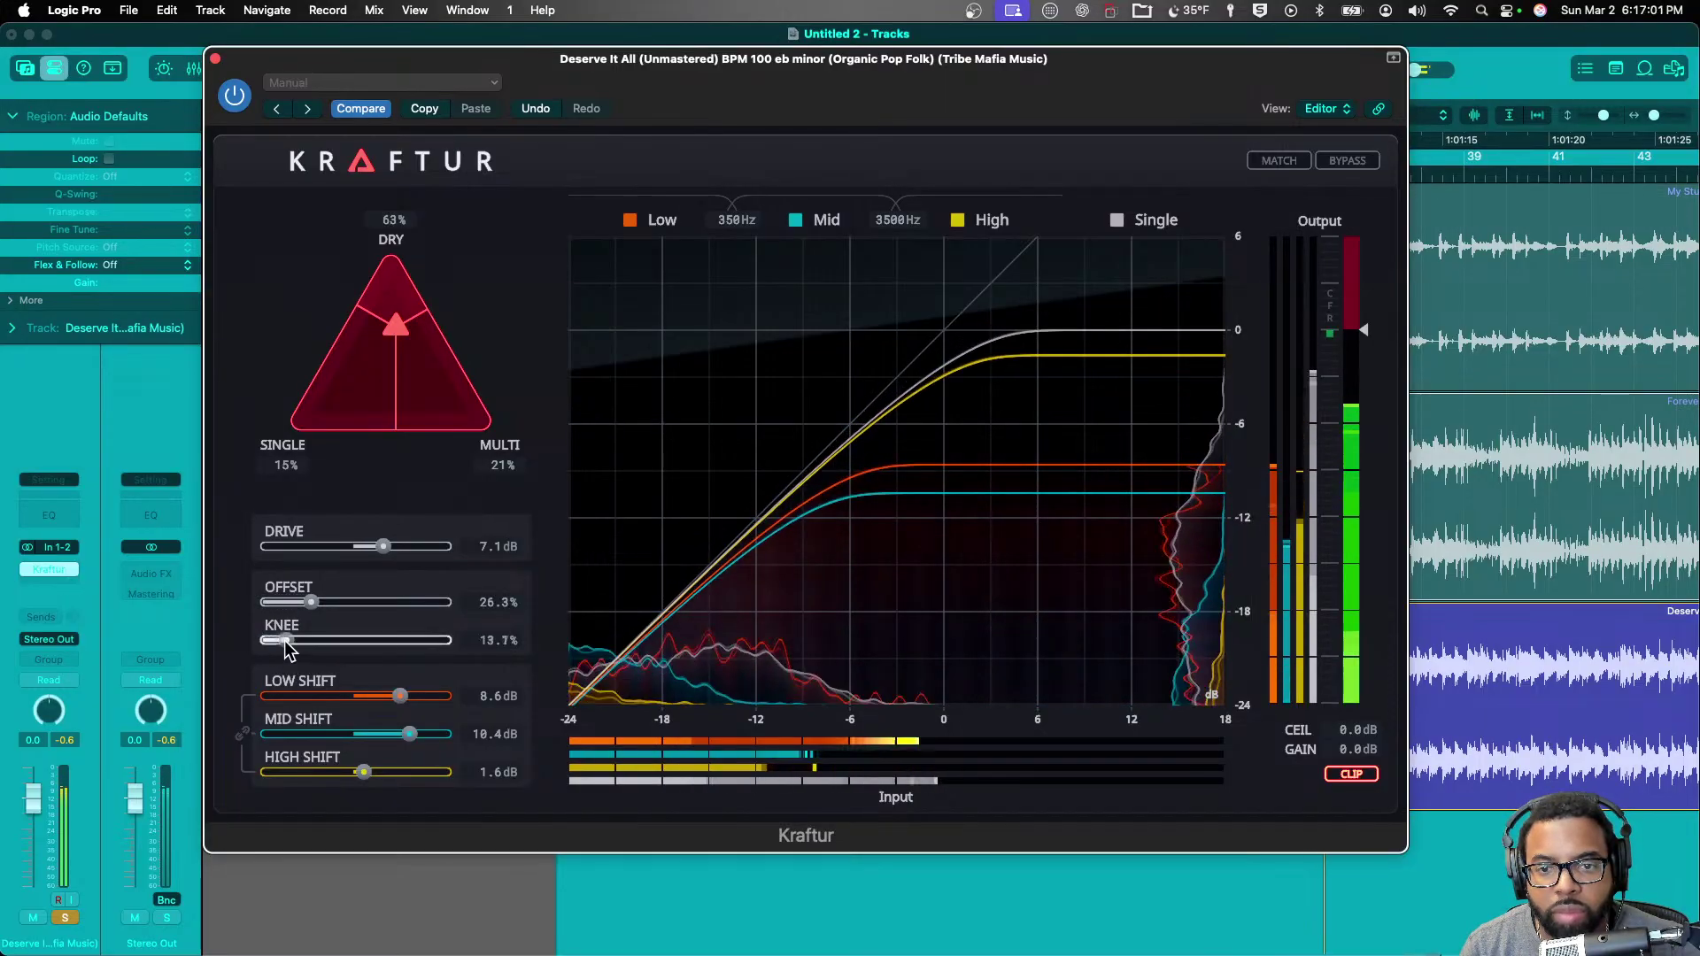
pyautogui.moveTo(364, 772); pyautogui.dragTo(376, 772)
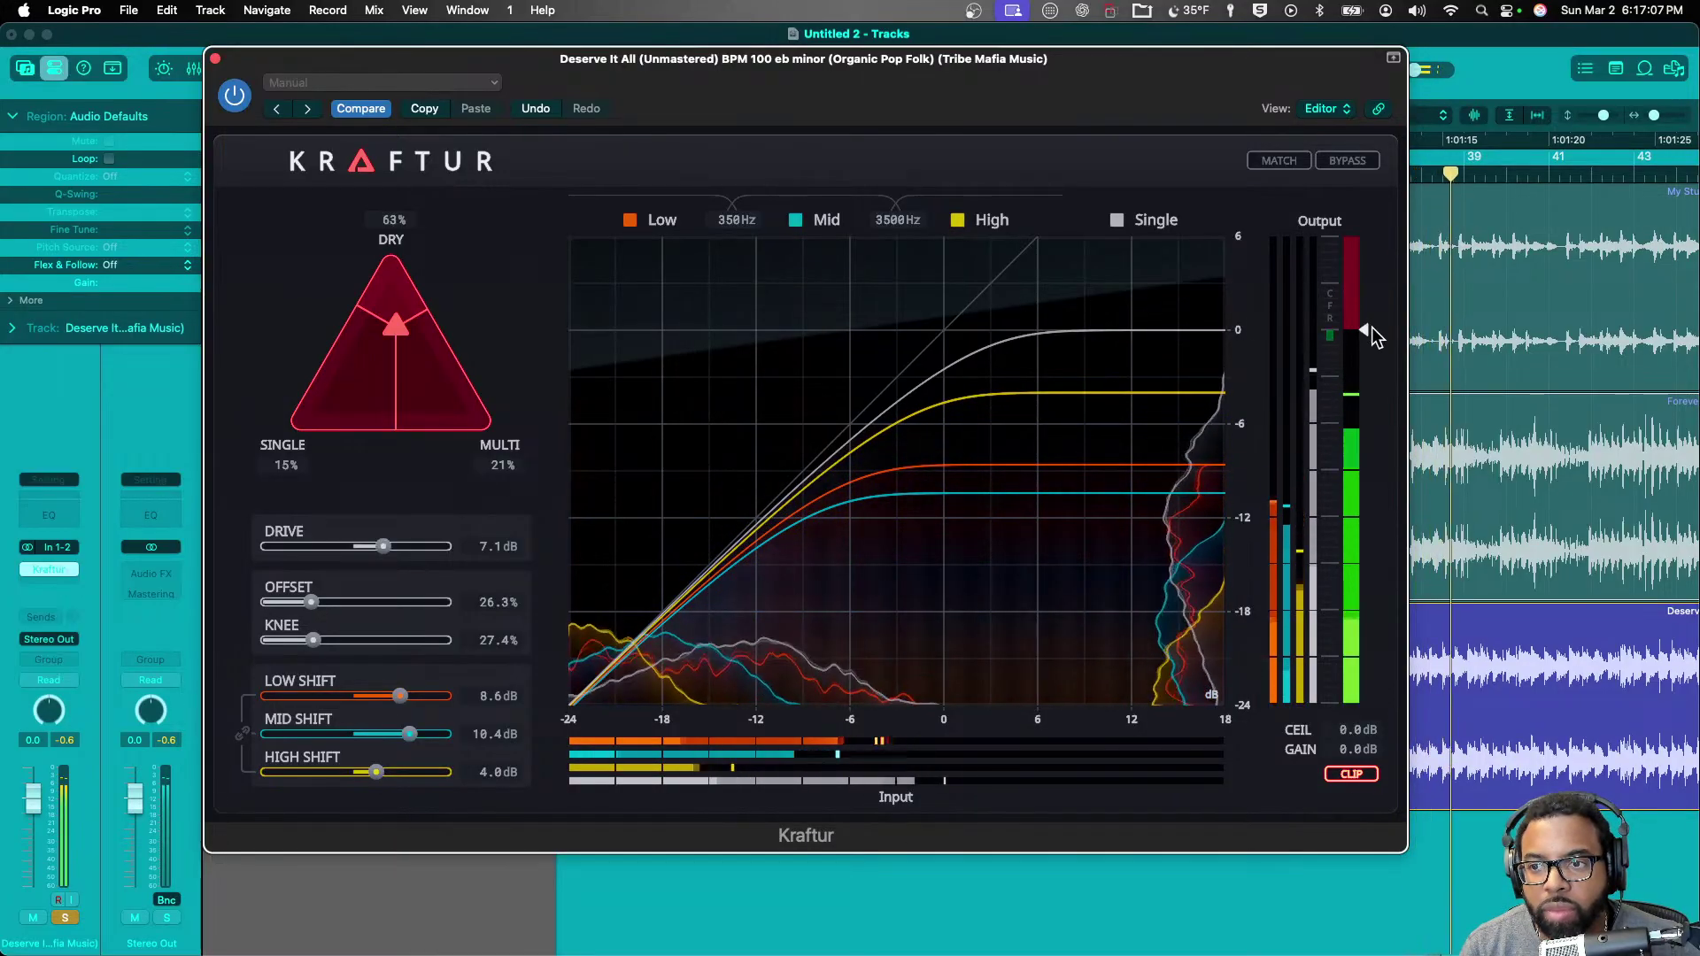
# - Try the output ceiling and gain together at -23.6 dB, replay from about bar 21, and bring both back to 0.0 dB
pyautogui.moveTo(1370, 326); pyautogui.dragTo(1387, 651)
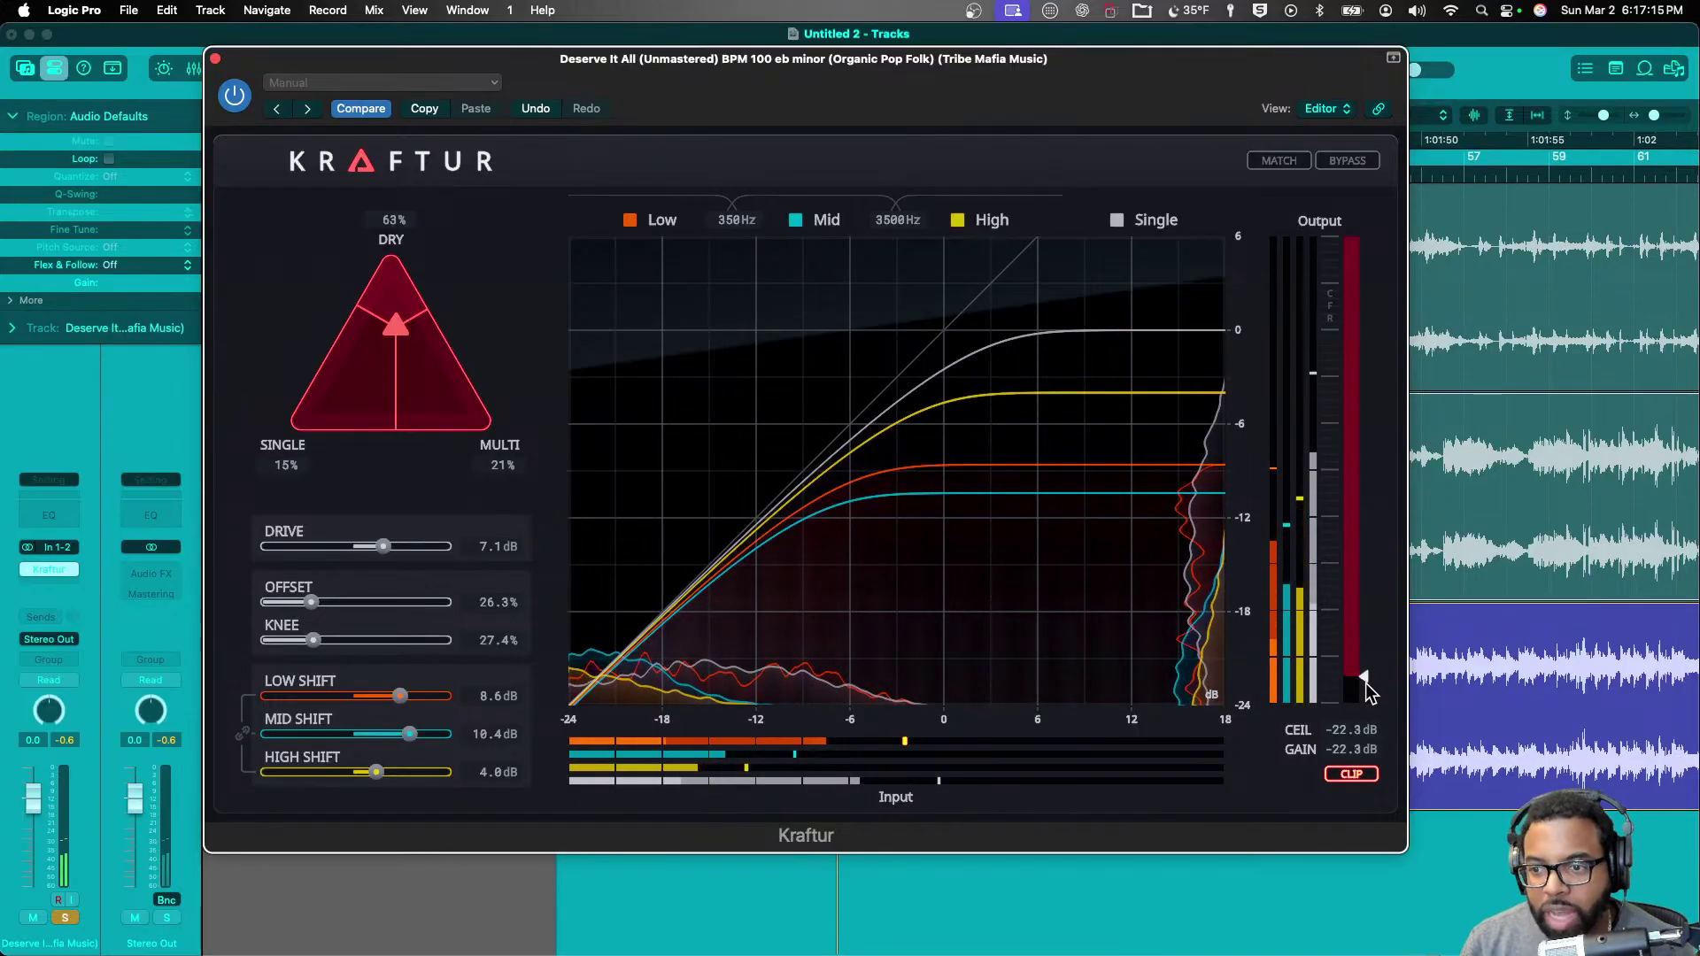
pyautogui.moveTo(1366, 686); pyautogui.dragTo(1368, 706)
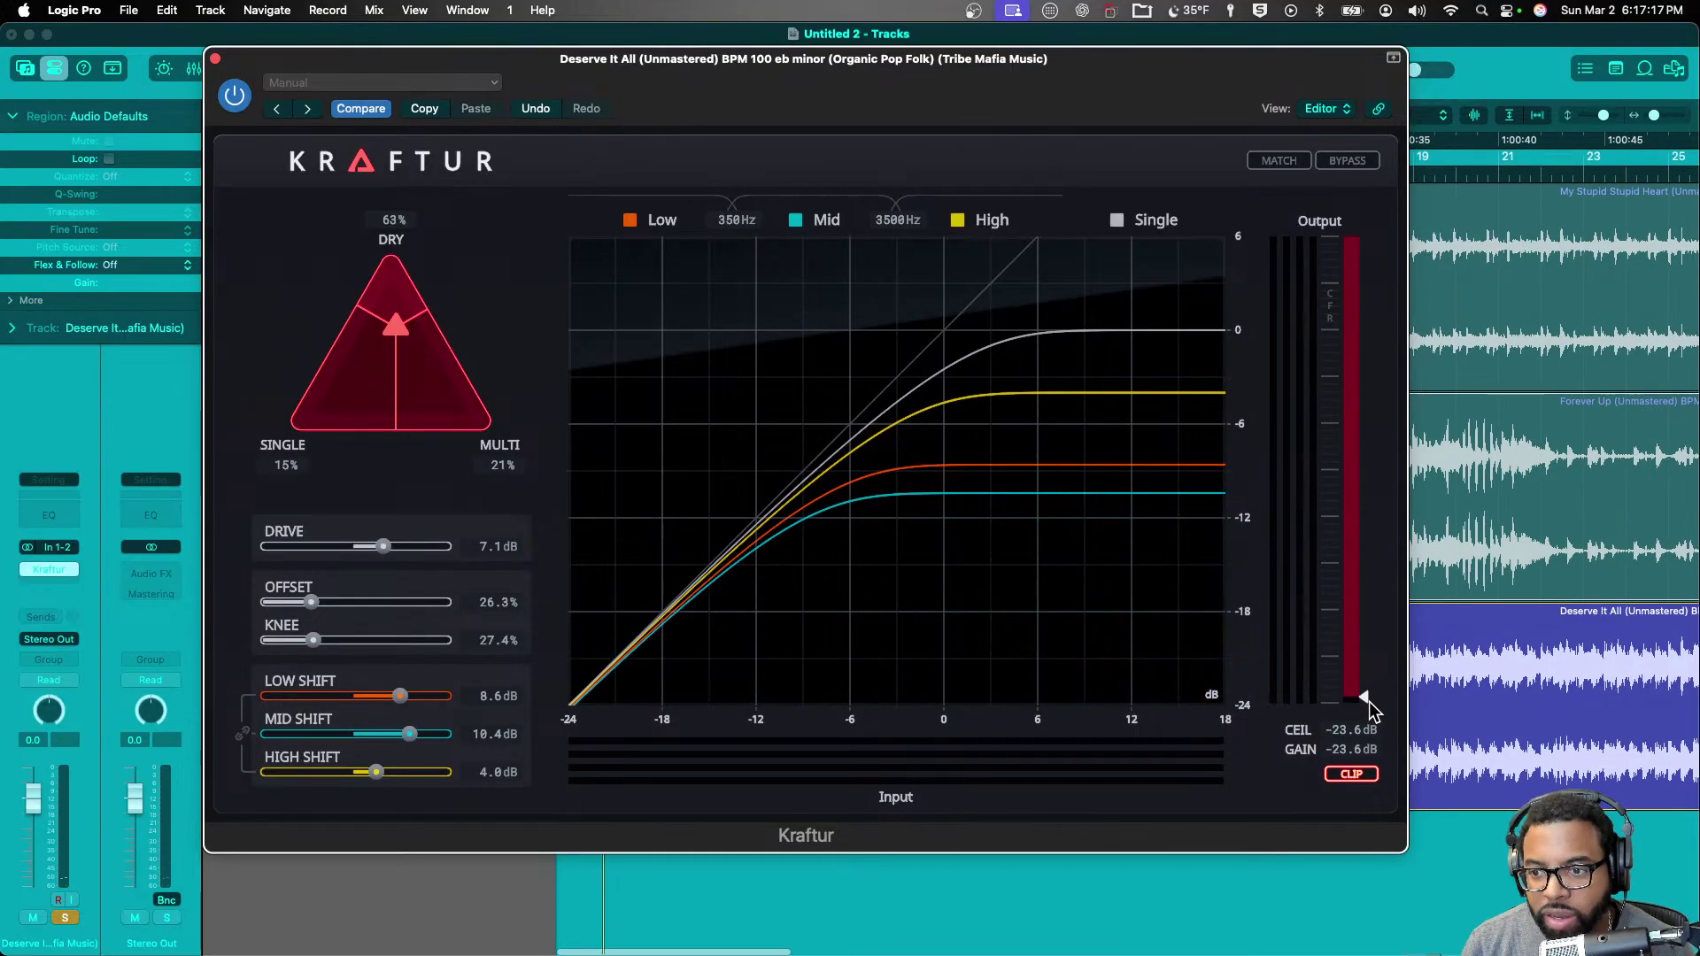
pyautogui.click(1477, 174)
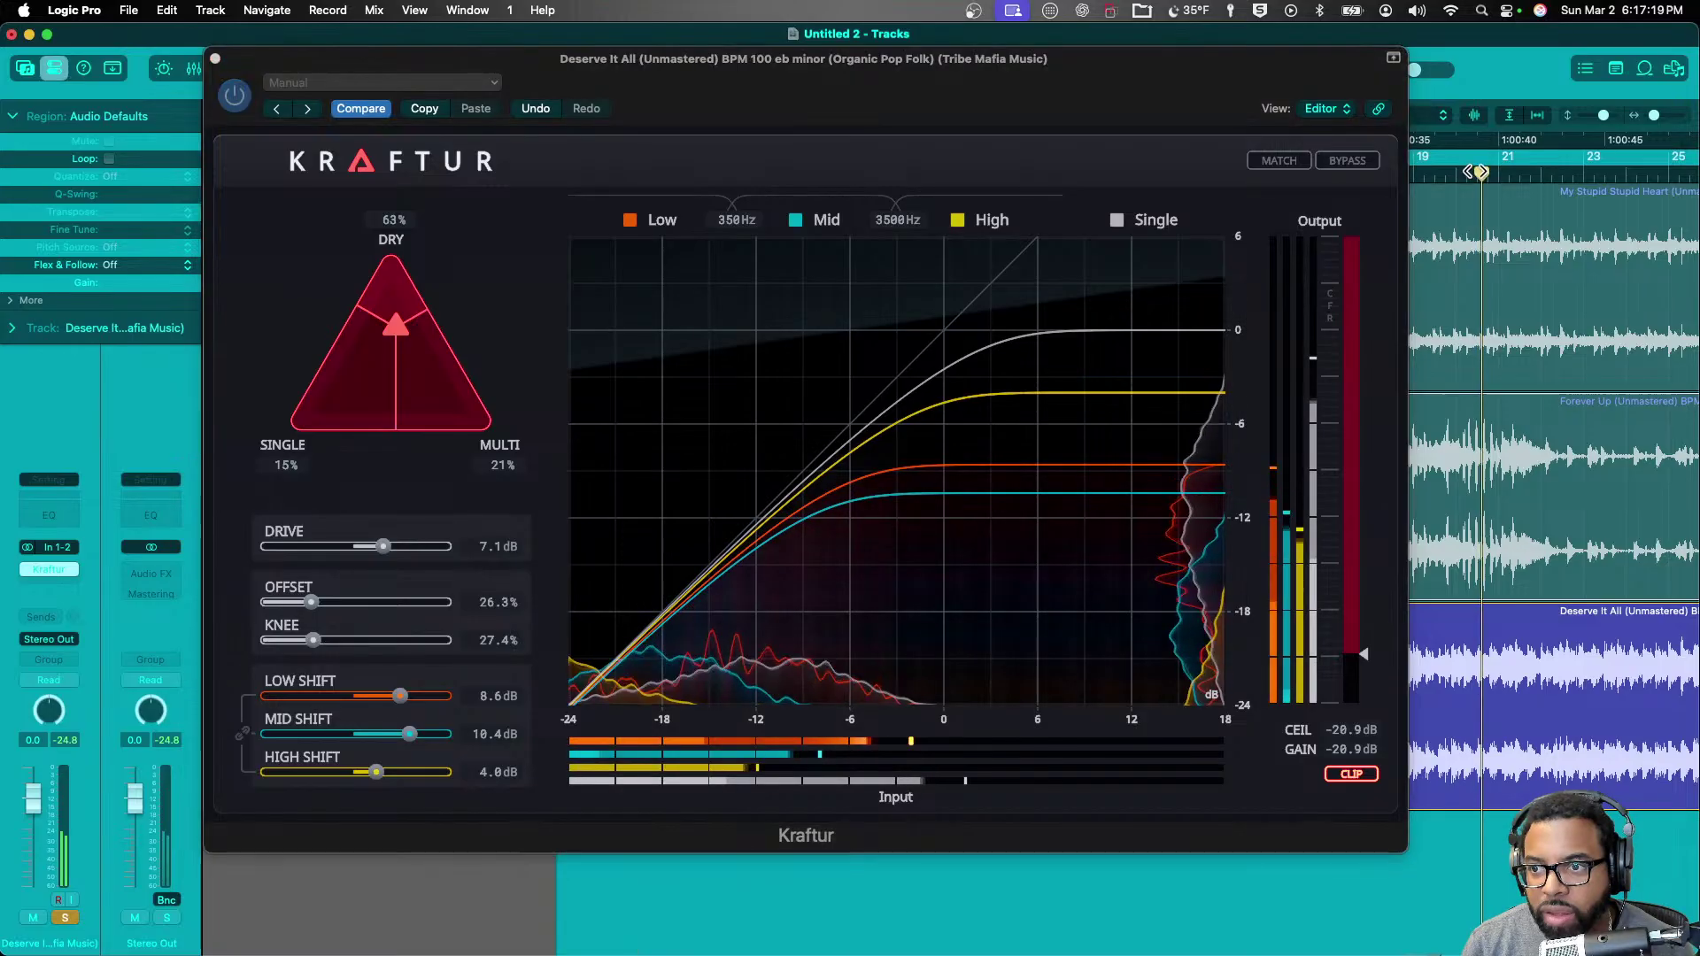
pyautogui.moveTo(1365, 673)
pyautogui.mouseDown()
pyautogui.moveTo(1370, 693)
pyautogui.moveTo(1372, 388)
pyautogui.mouseUp()
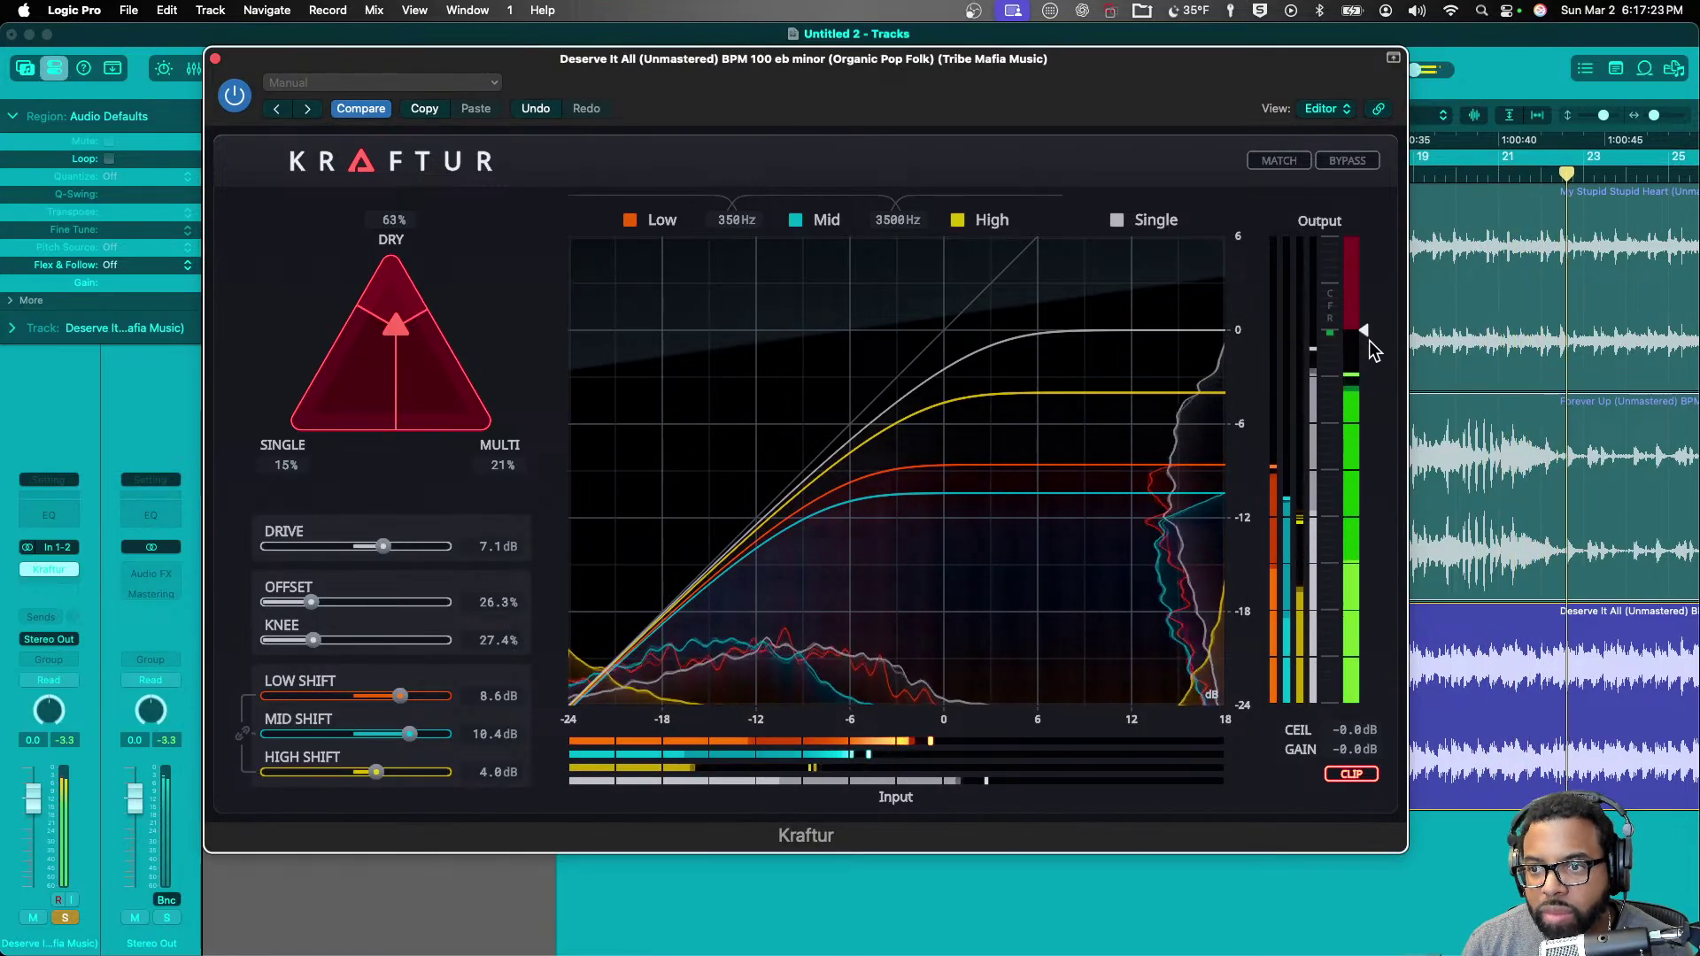
# - Stop playback and try separate output settings, with the ceiling at -14.4 dB and the gain at -3.1 dB
pyautogui.moveTo(1358, 384); pyautogui.dragTo(1366, 475)
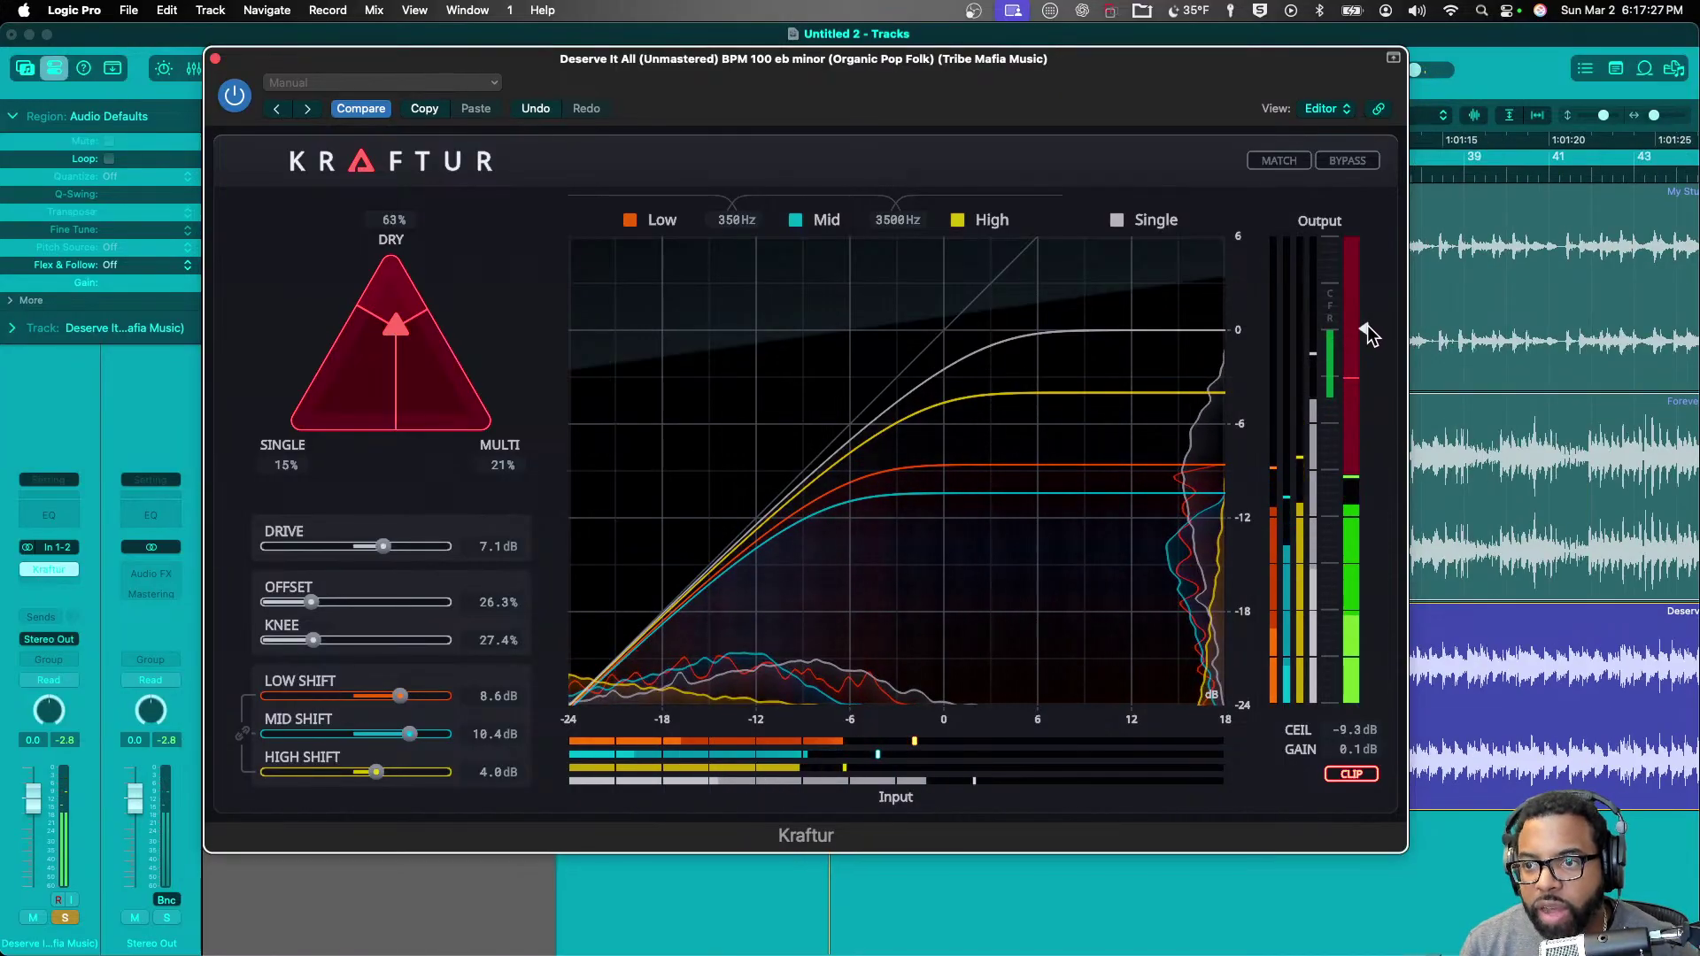
pyautogui.press('space')
pyautogui.moveTo(1367, 326); pyautogui.dragTo(1368, 315)
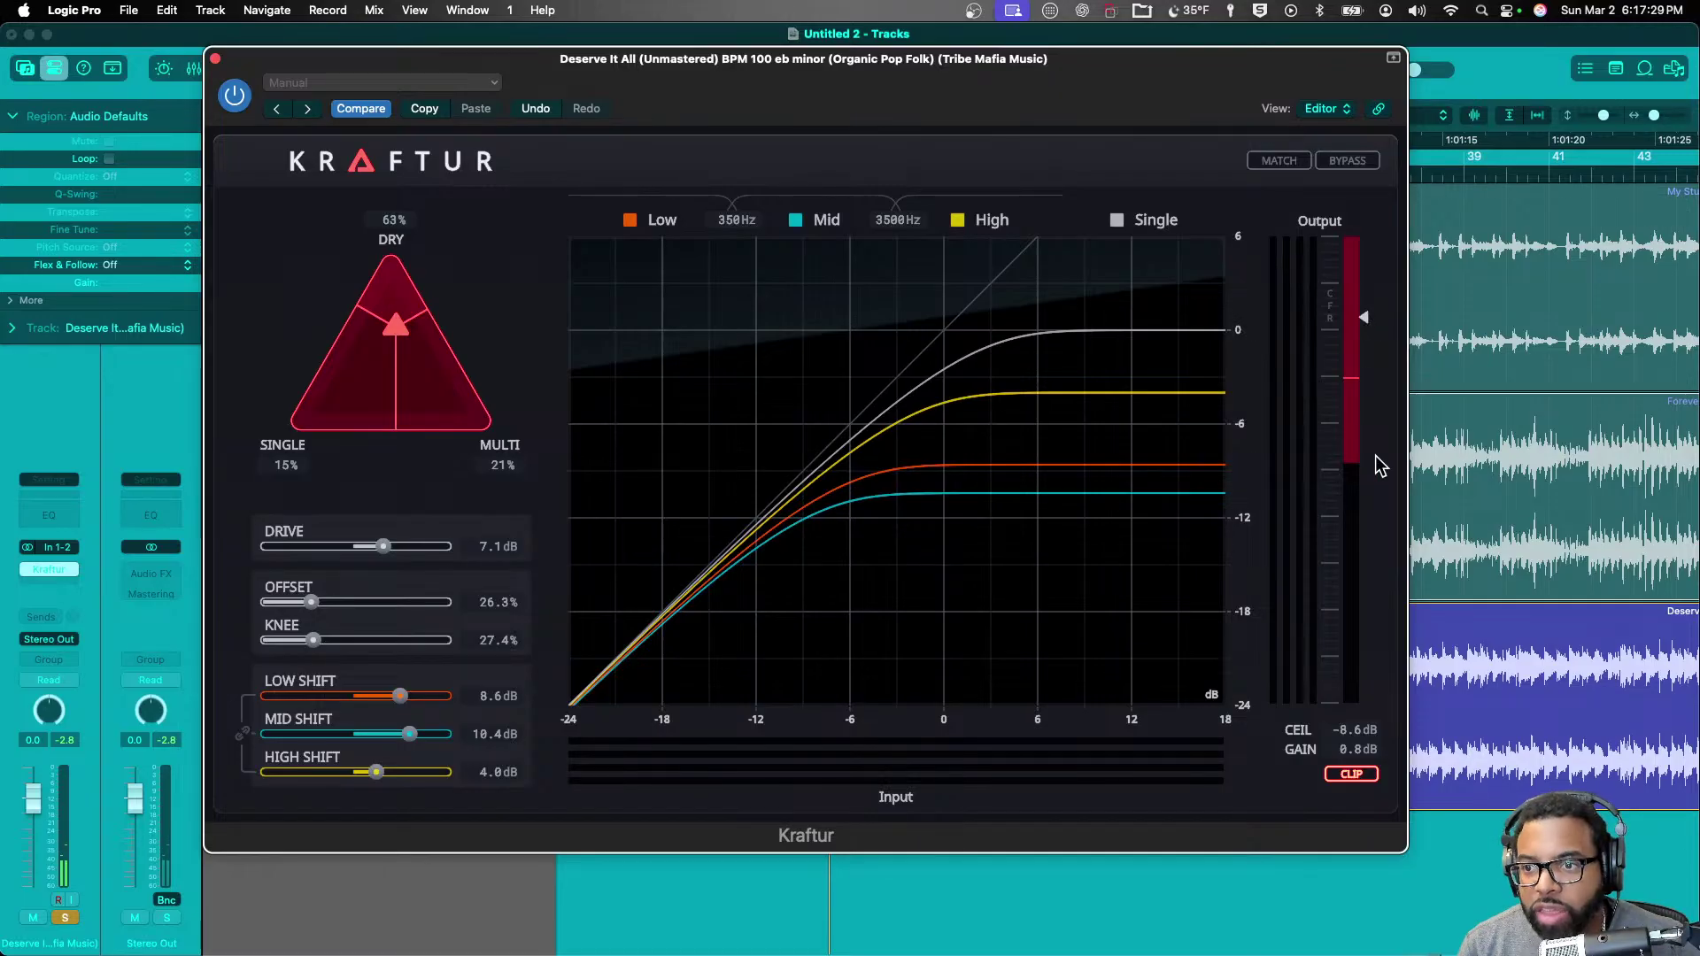
pyautogui.moveTo(1356, 468); pyautogui.dragTo(1354, 524)
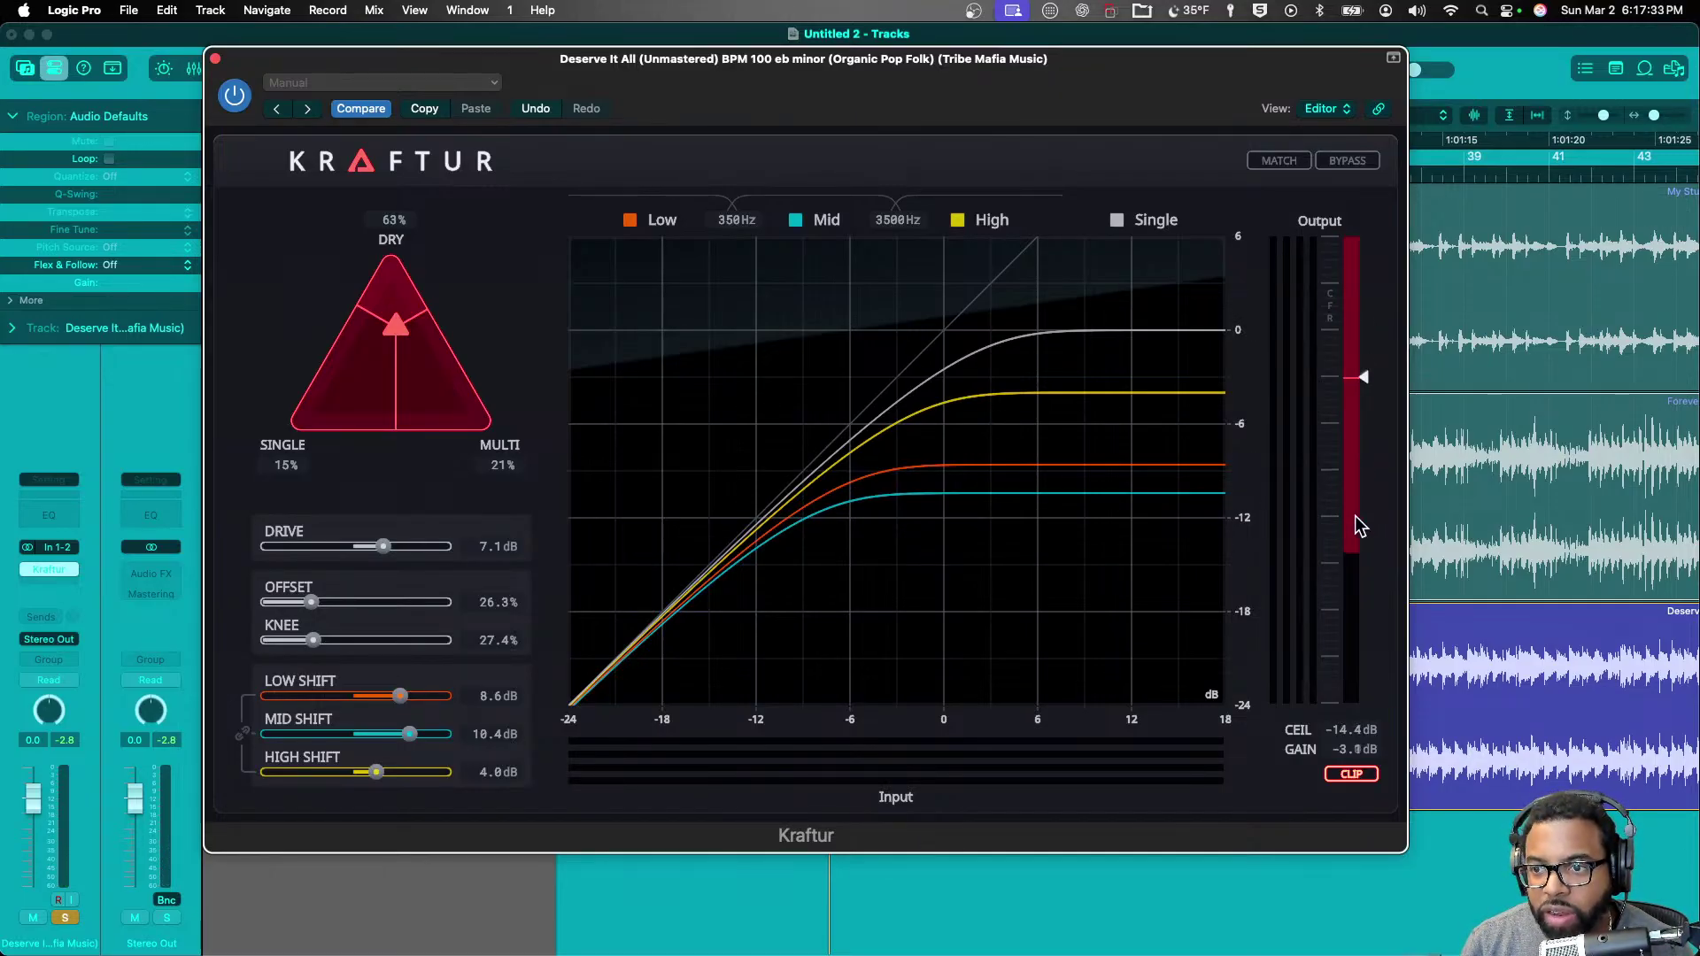
# - Resume playback from about bar 21 and set the output ceiling to -2.9 dB and the gain to -1.1 dB
pyautogui.press('space')
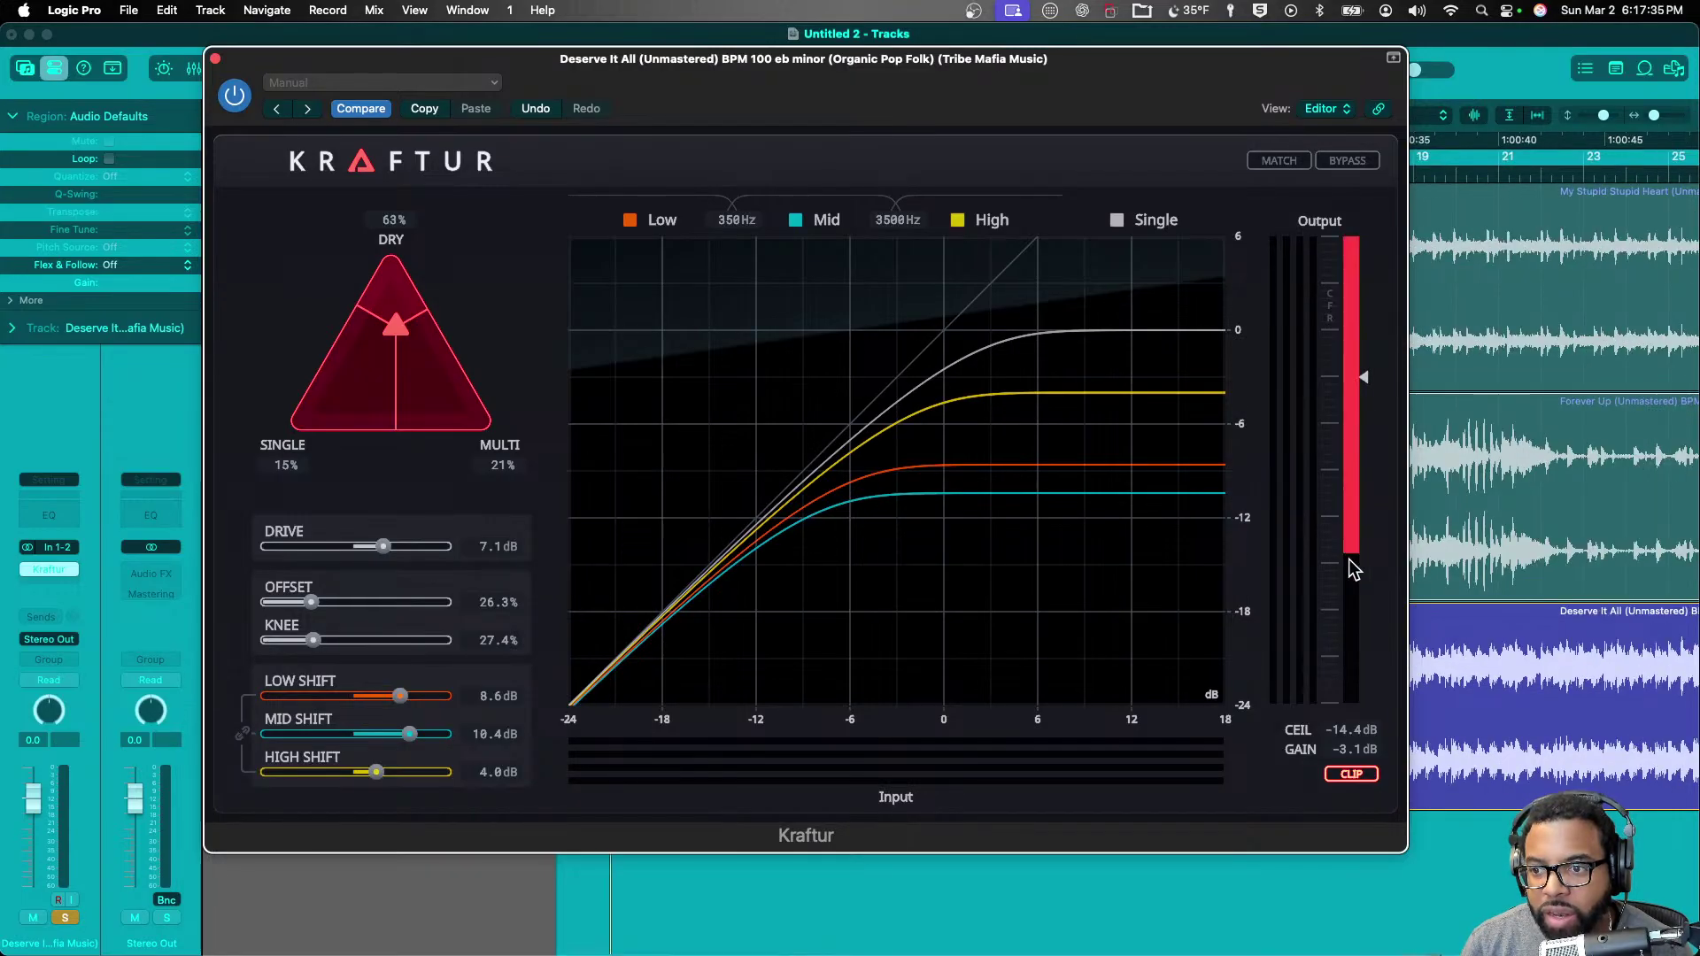
pyautogui.click(1495, 195)
pyautogui.press('space')
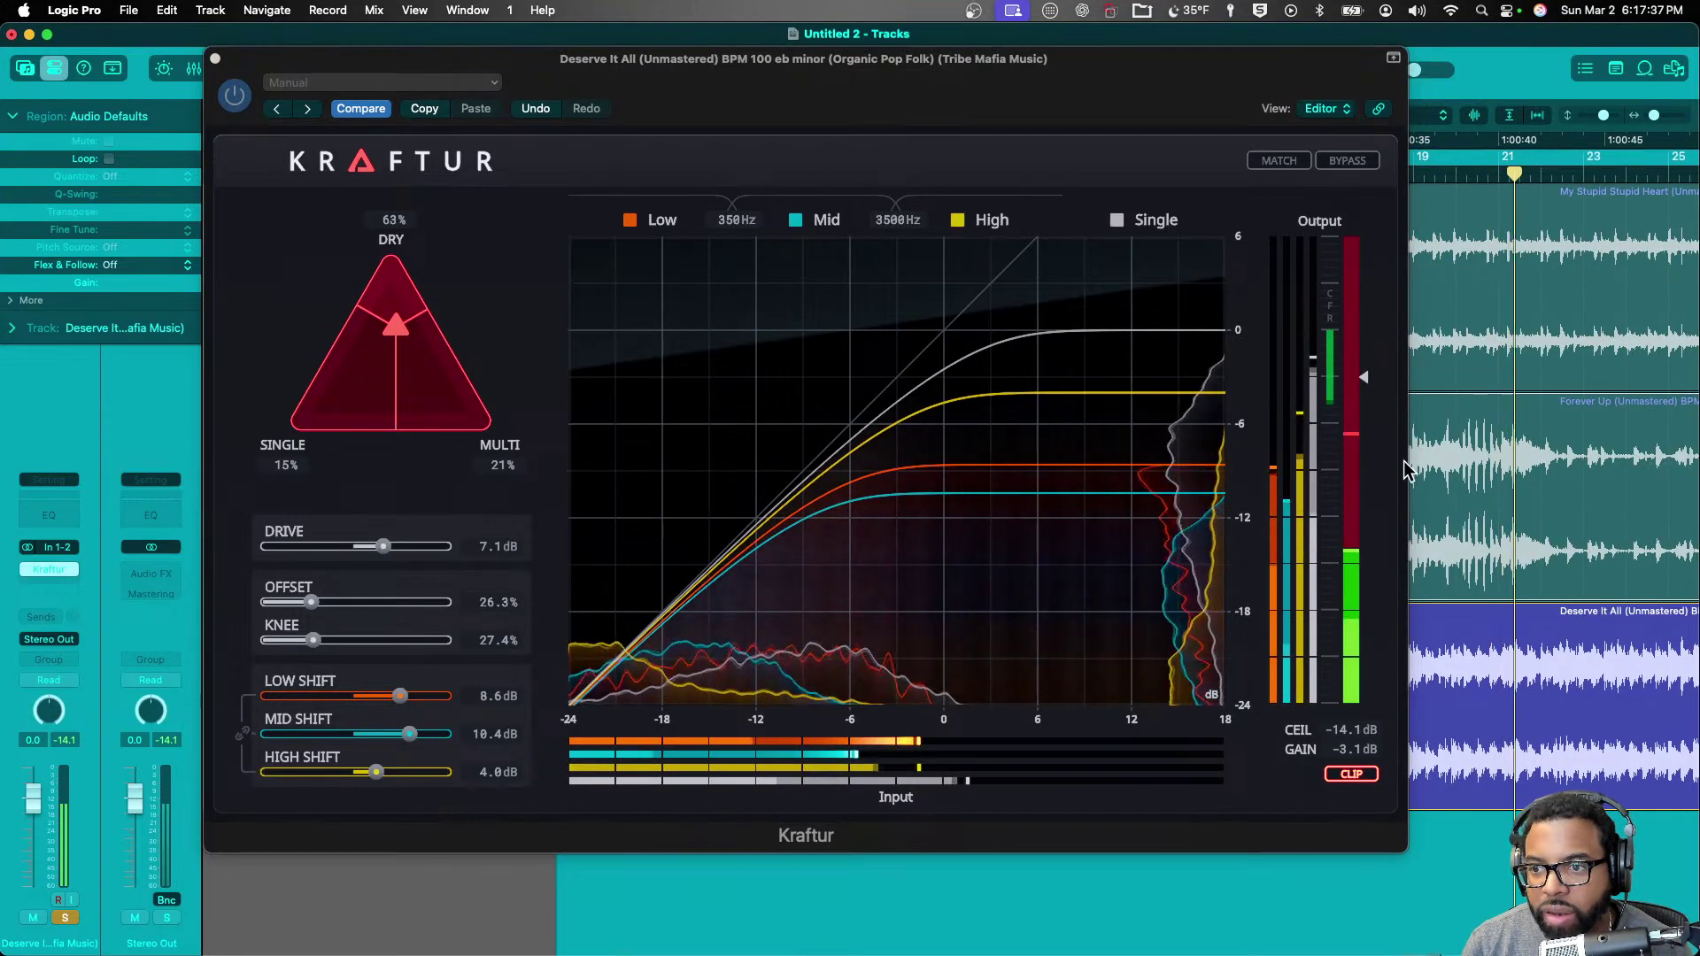
pyautogui.moveTo(1358, 359)
pyautogui.mouseDown()
pyautogui.moveTo(1363, 341)
pyautogui.moveTo(1378, 370)
pyautogui.moveTo(1363, 343)
pyautogui.mouseUp()
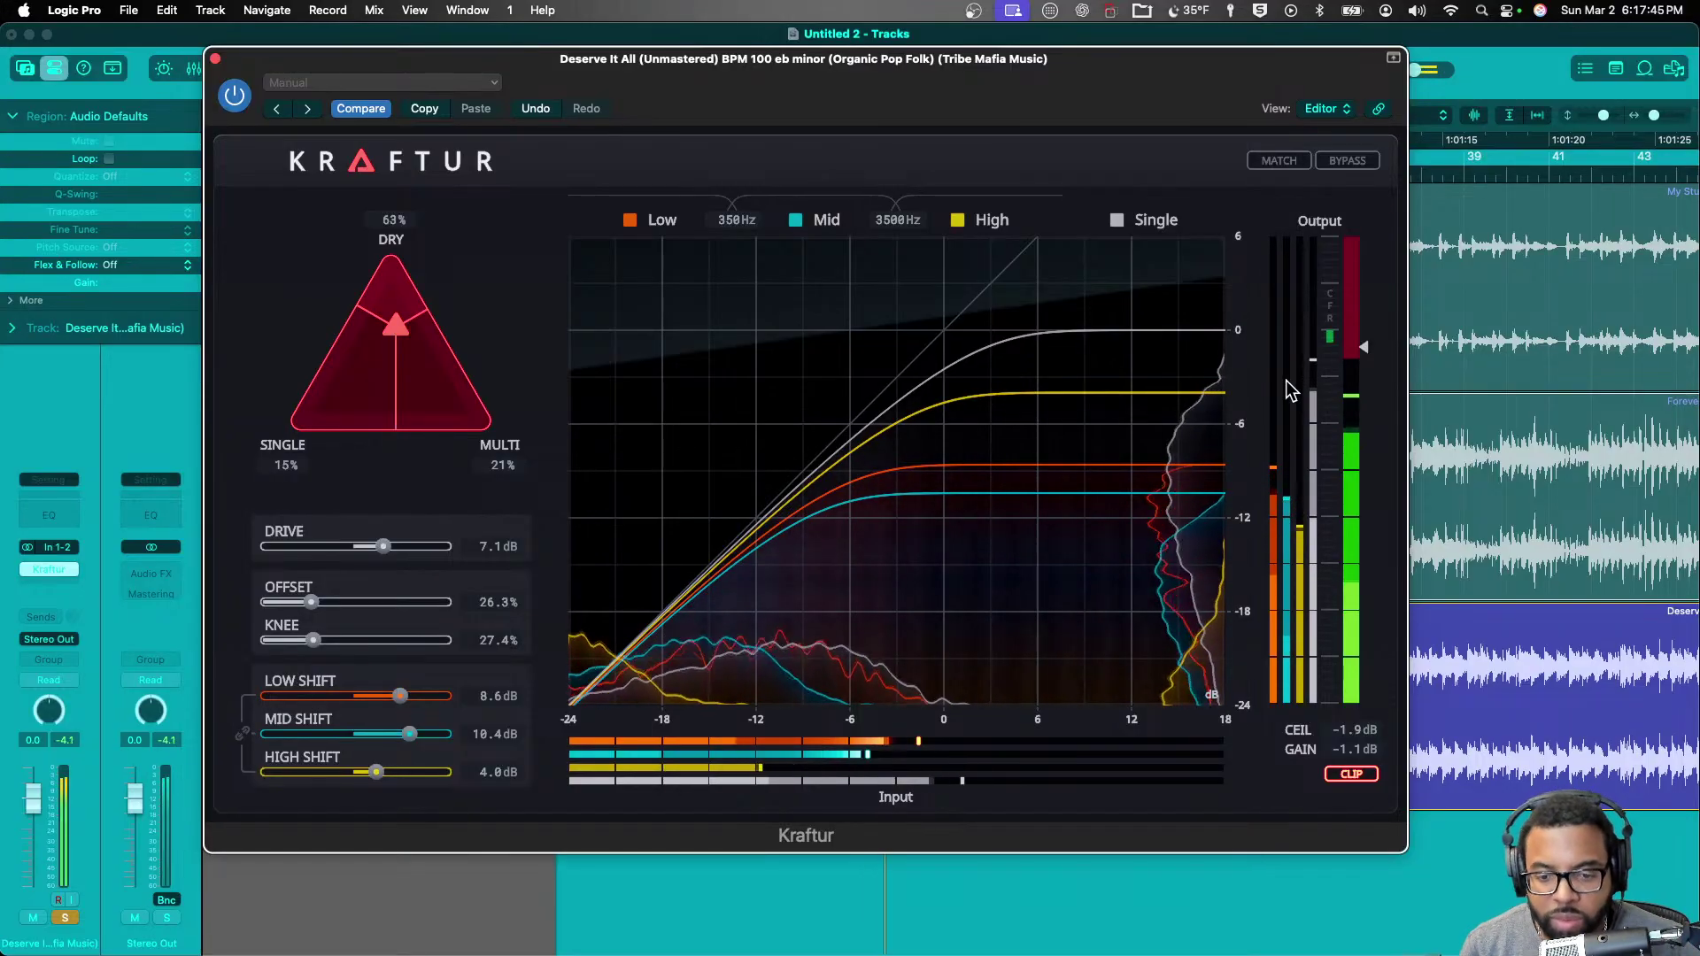
pyautogui.moveTo(1348, 361); pyautogui.dragTo(1352, 372)
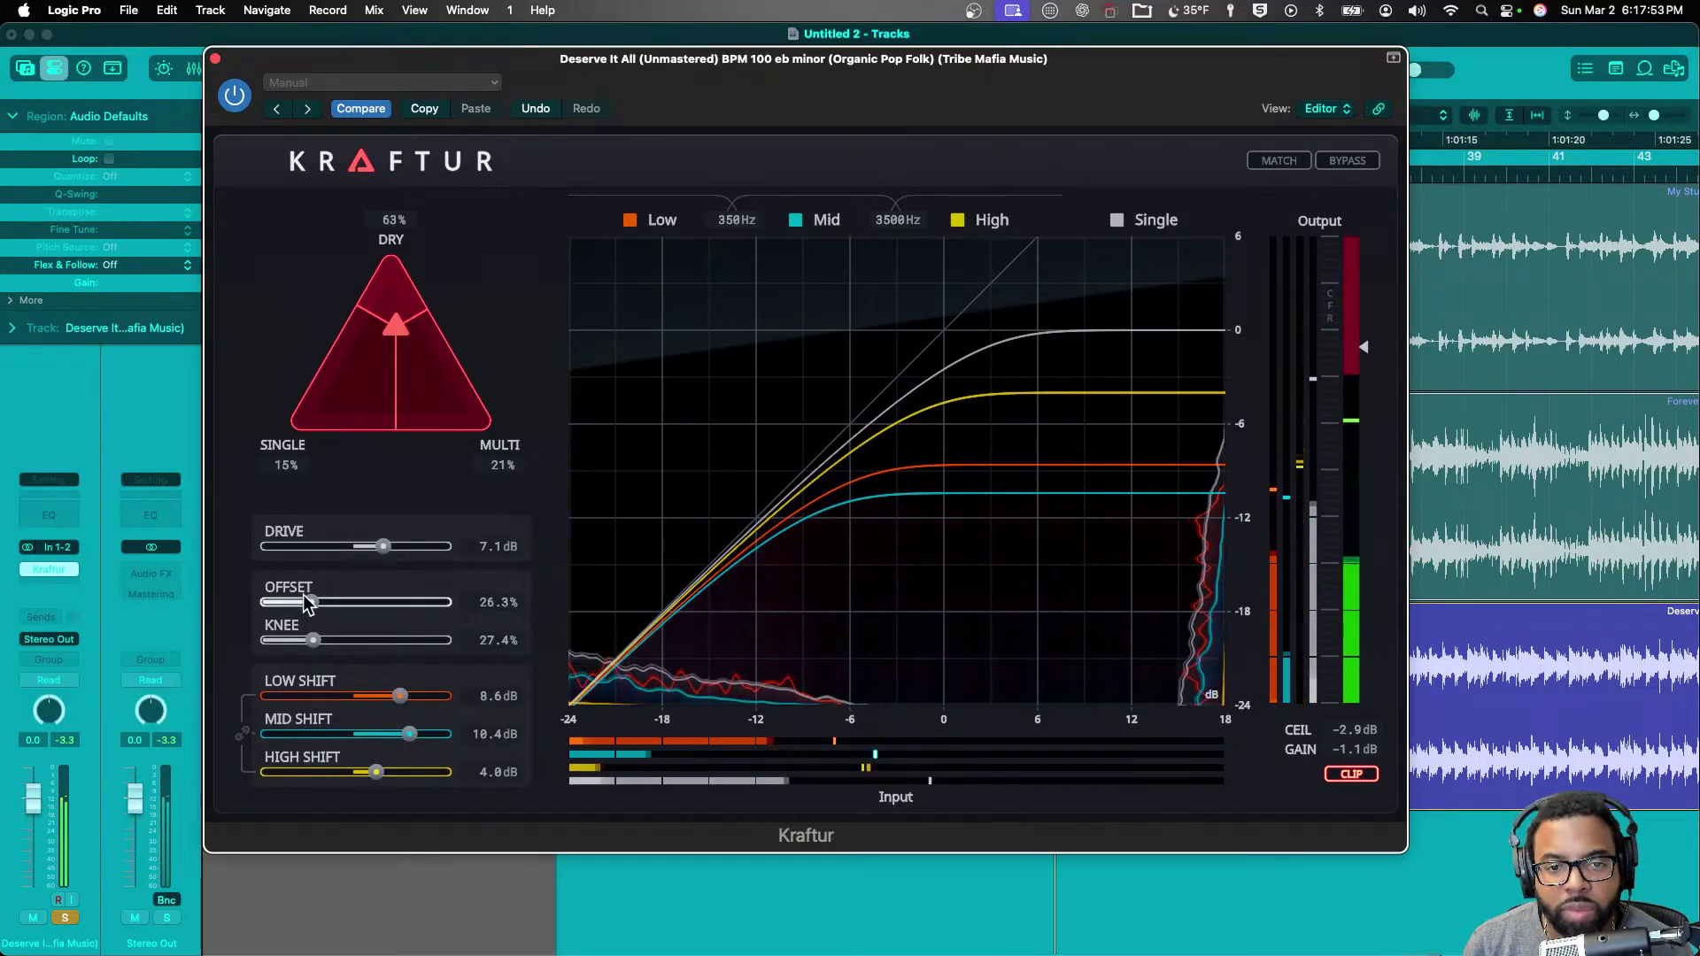
# - Set the drive to 12.6 dB, low and mid shifts to 10.6 dB, high shift to 9.9 dB, and the blend to 43% dry and 57% multi
pyautogui.moveTo(382, 546); pyautogui.dragTo(406, 546)
pyautogui.moveTo(400, 696); pyautogui.dragTo(410, 696)
pyautogui.moveTo(390, 759); pyautogui.dragTo(407, 771)
pyautogui.moveTo(406, 545); pyautogui.dragTo(403, 545)
pyautogui.moveTo(406, 283); pyautogui.dragTo(438, 354)
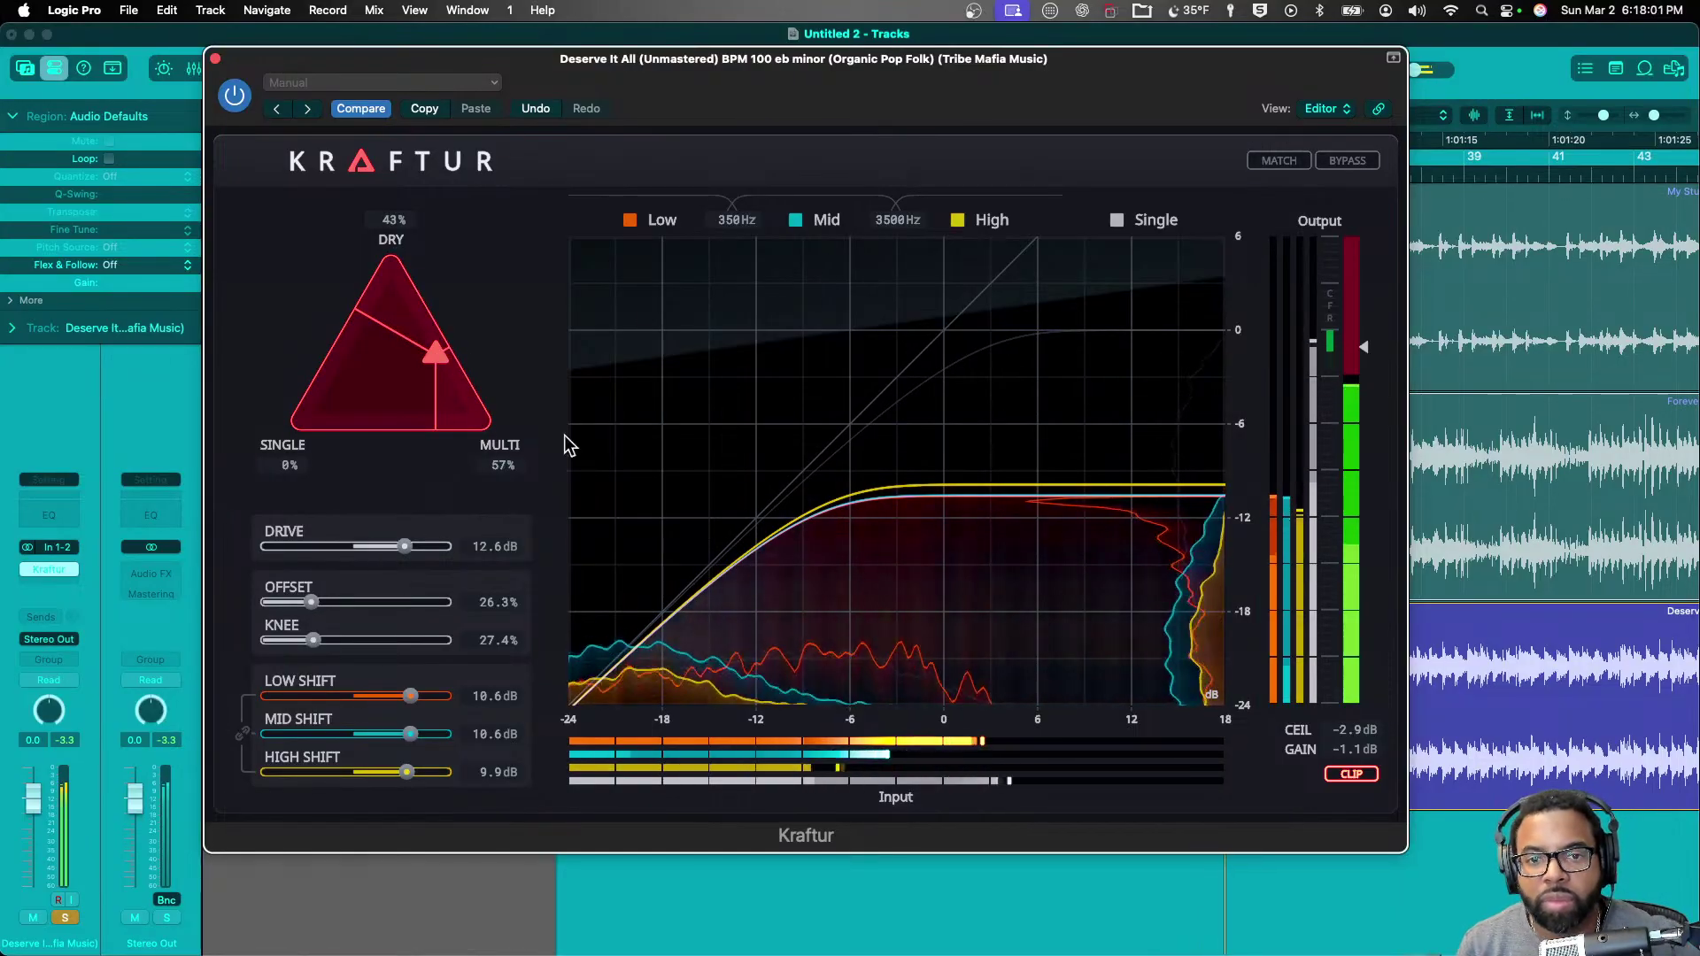
# - Solo the Low band, replay from about bar 22, and set the low shift to 3.0 dB and the drive to 6.3 dB
pyautogui.click(637, 221)
pyautogui.moveTo(410, 696); pyautogui.dragTo(373, 696)
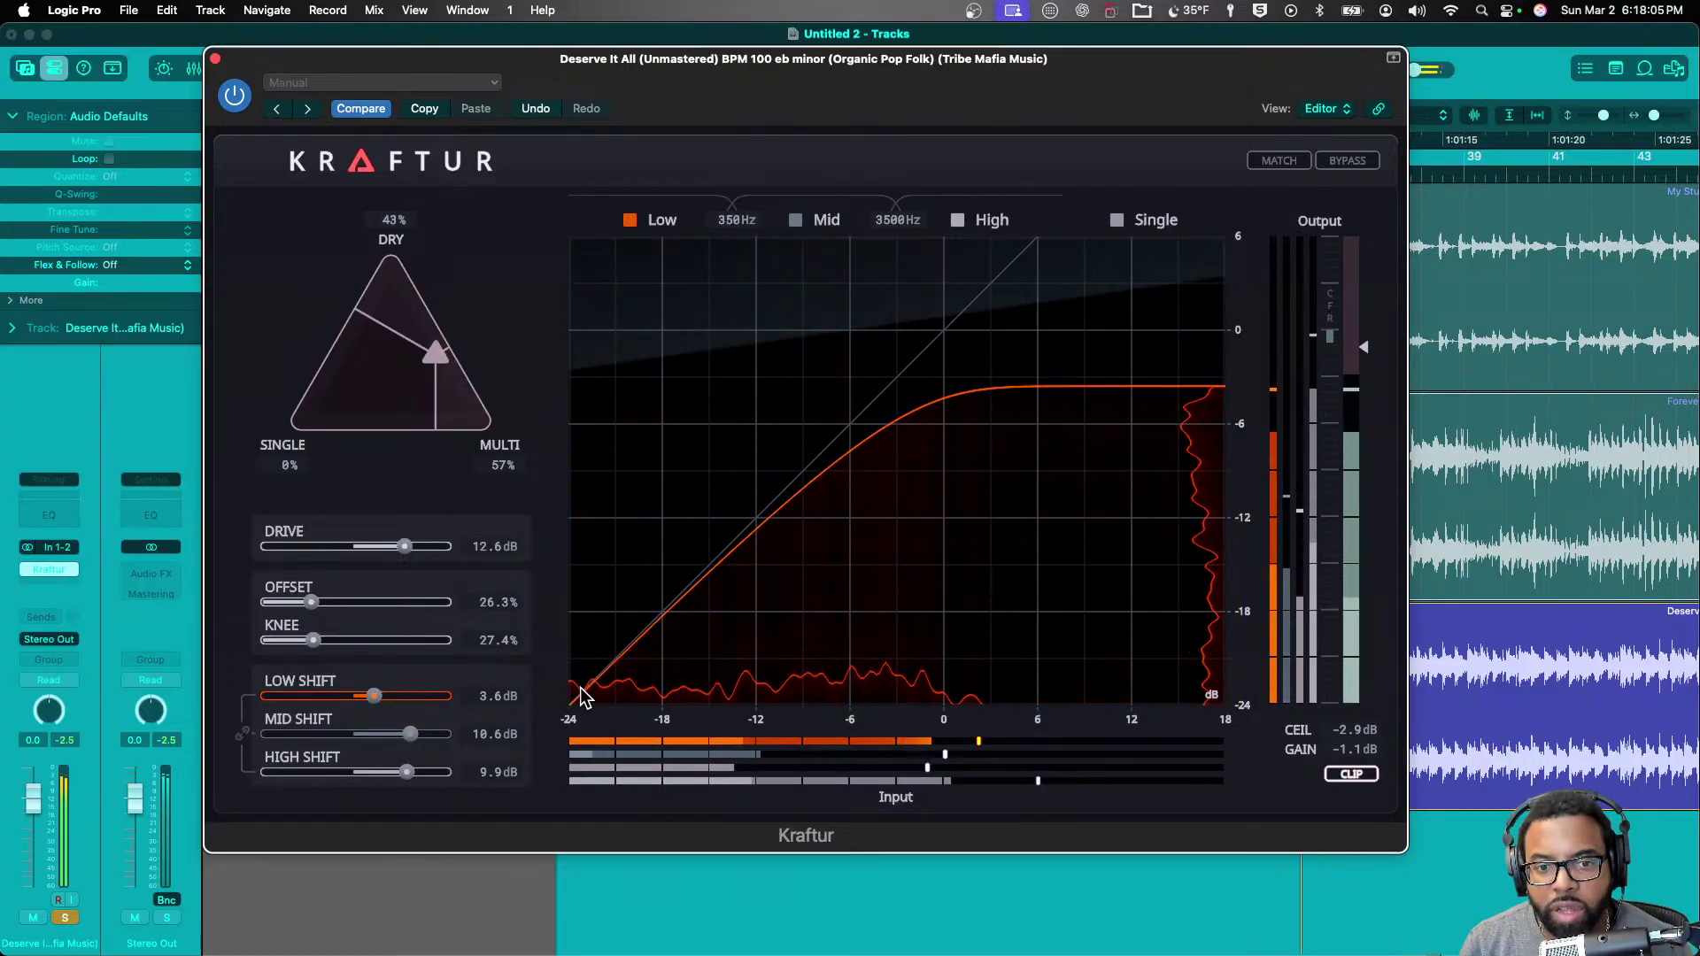
pyautogui.press('space')
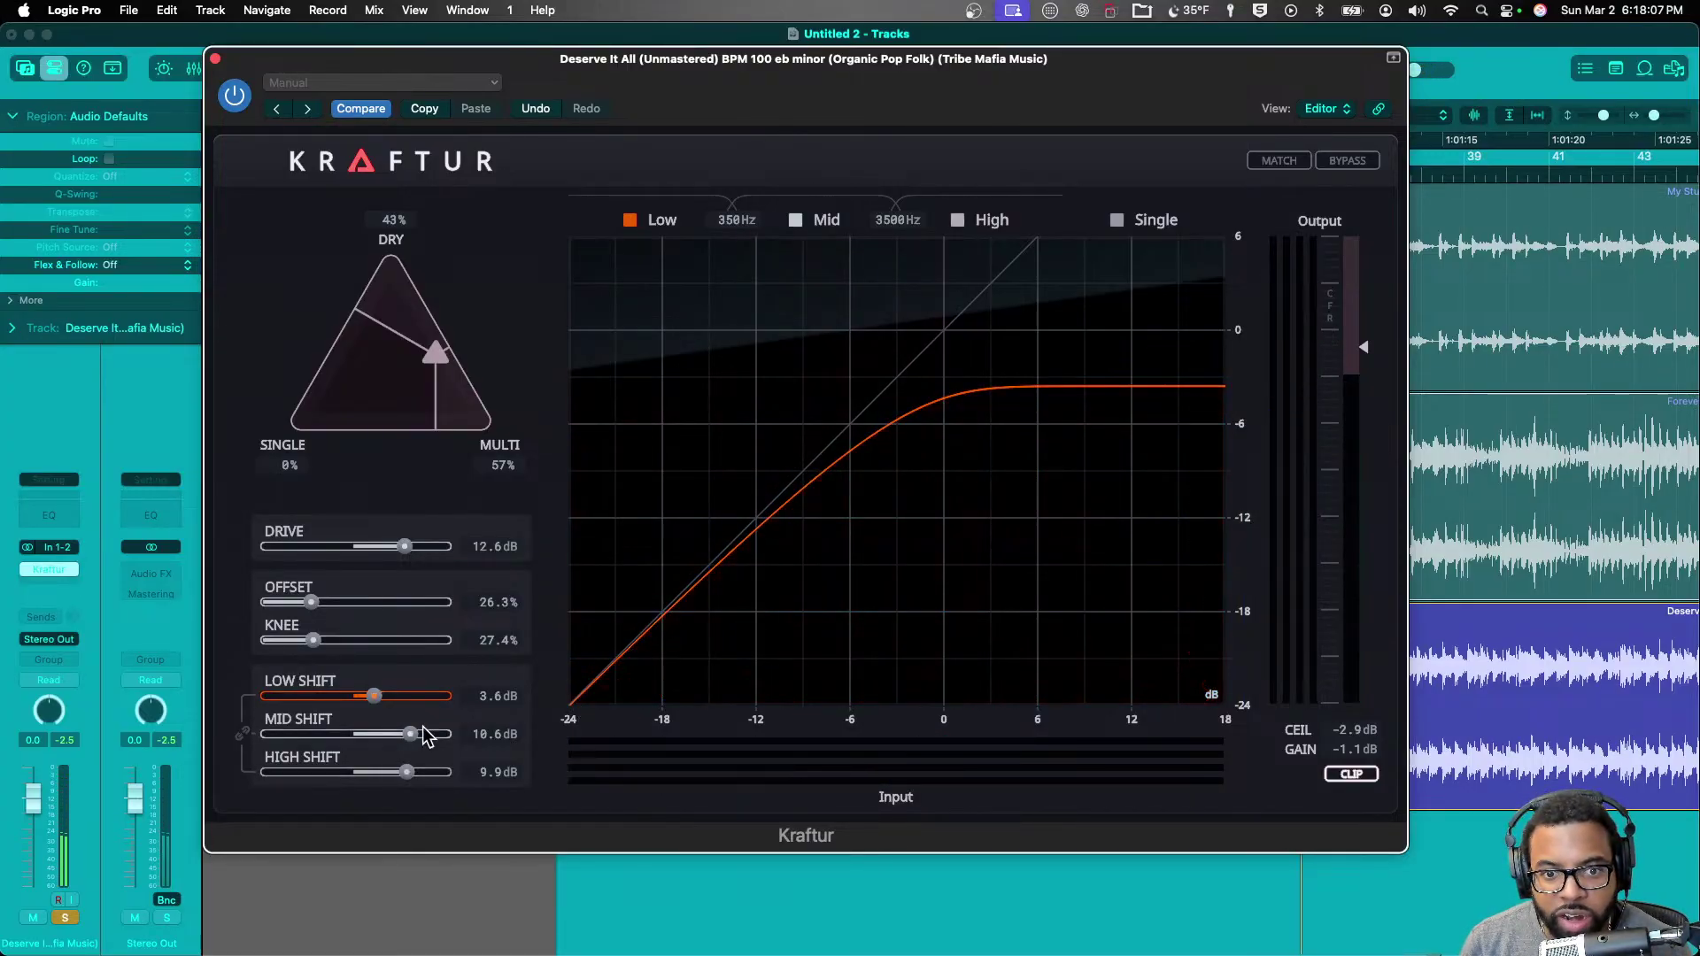
pyautogui.press('space')
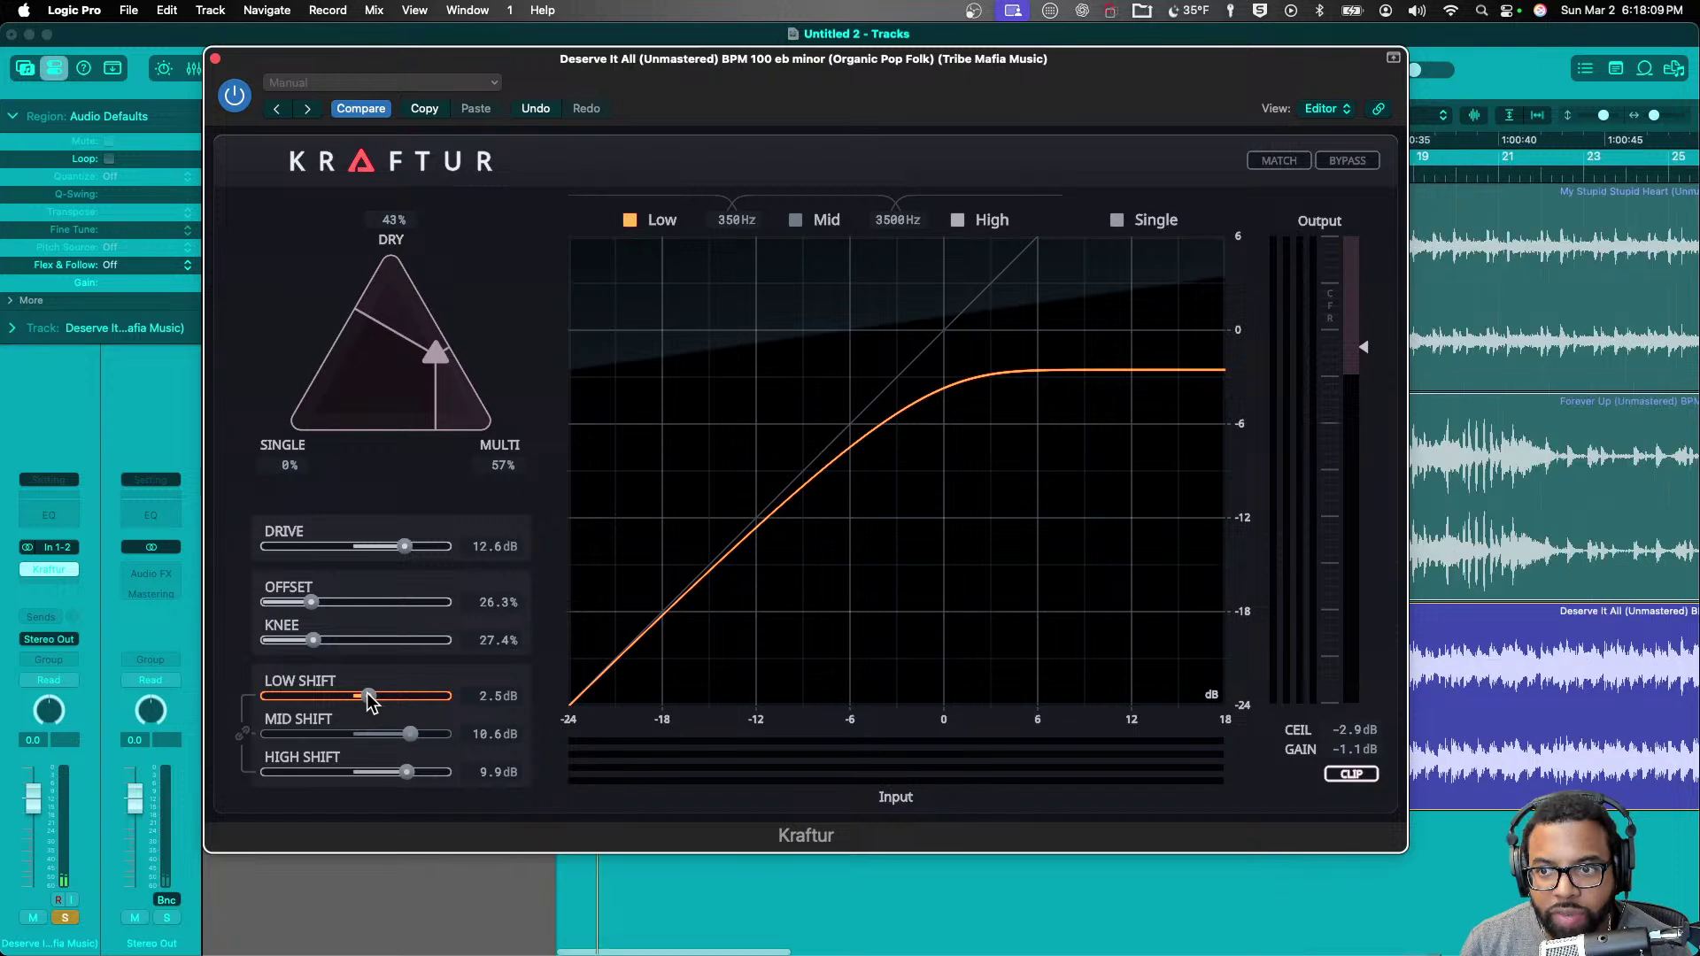
pyautogui.click(1563, 168)
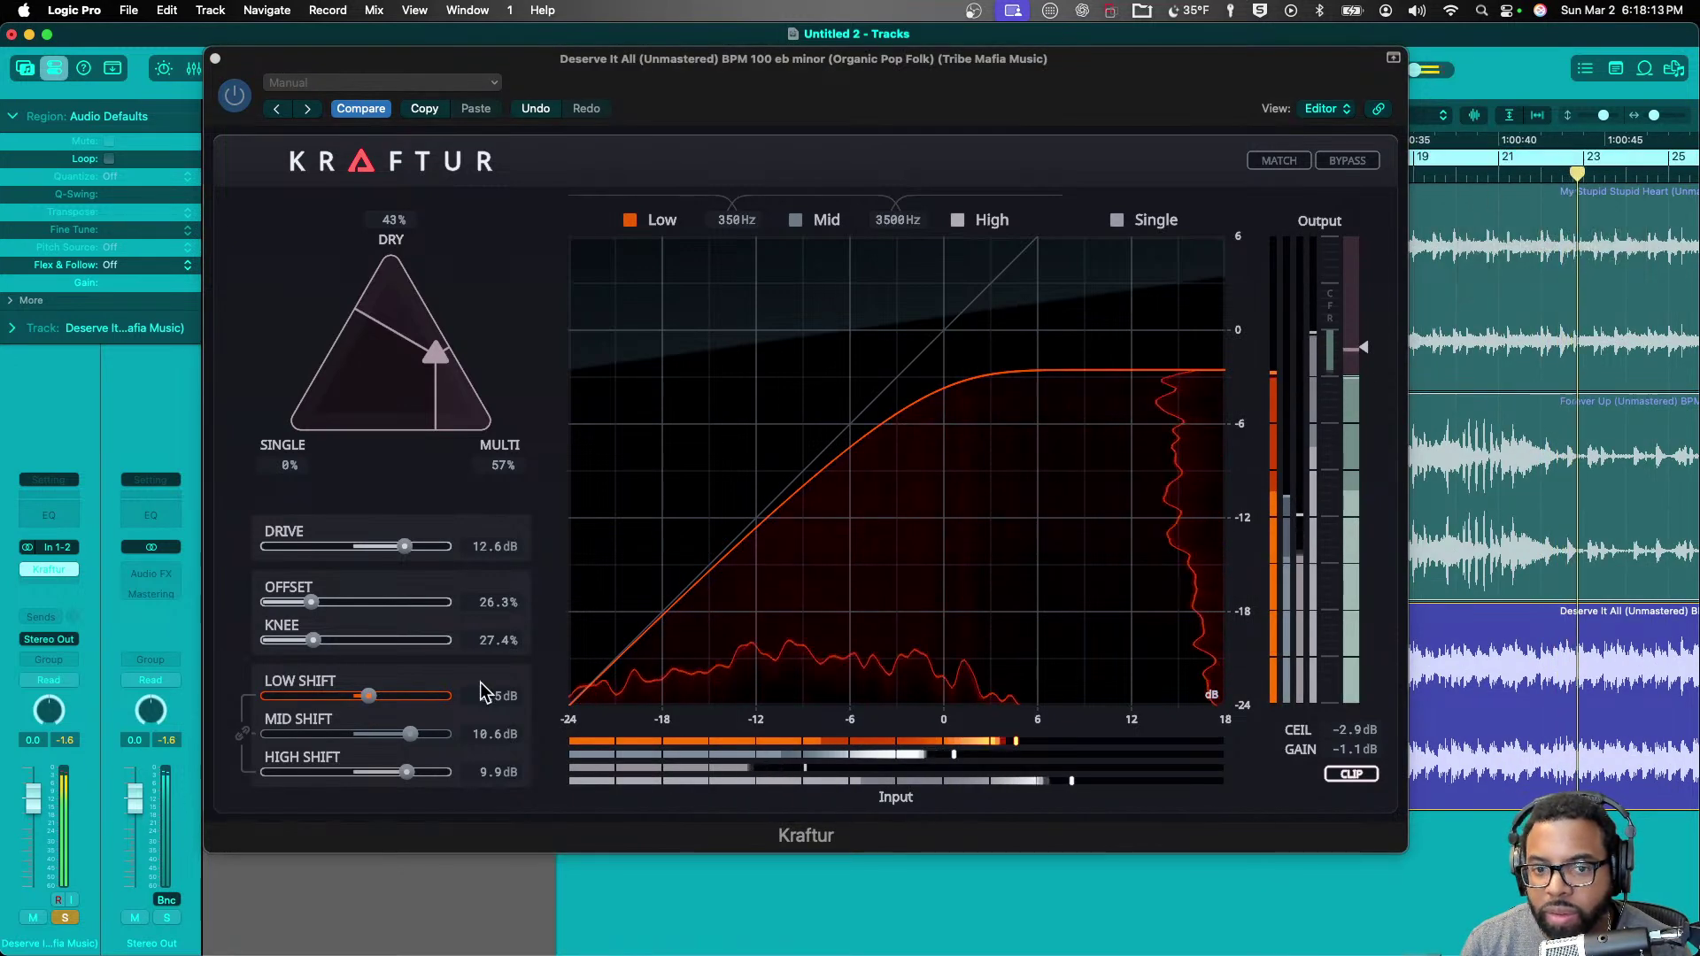
pyautogui.moveTo(370, 696)
pyautogui.mouseDown()
pyautogui.moveTo(236, 696)
pyautogui.moveTo(395, 705)
pyautogui.moveTo(369, 706)
pyautogui.mouseUp()
pyautogui.moveTo(404, 546); pyautogui.dragTo(380, 546)
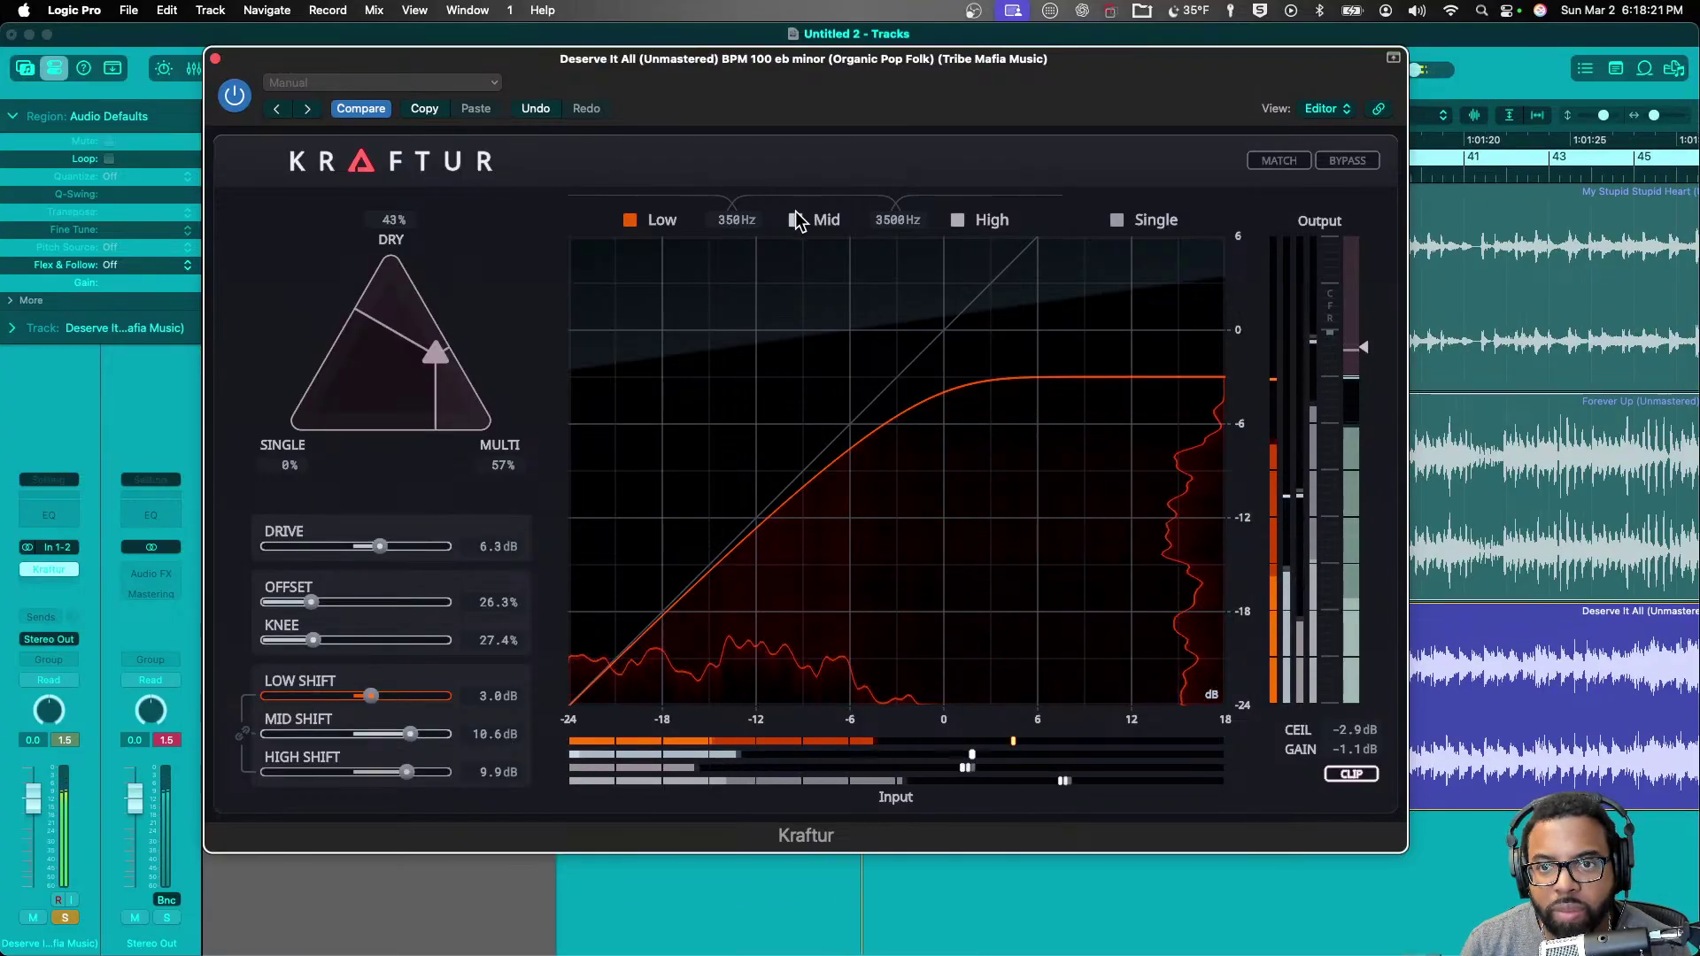
# - Solo the Mid band, set its shift to 7.6 dB, and take it out of solo to hear all bands
pyautogui.click(797, 218)
pyautogui.moveTo(411, 735); pyautogui.dragTo(395, 734)
pyautogui.click(798, 220)
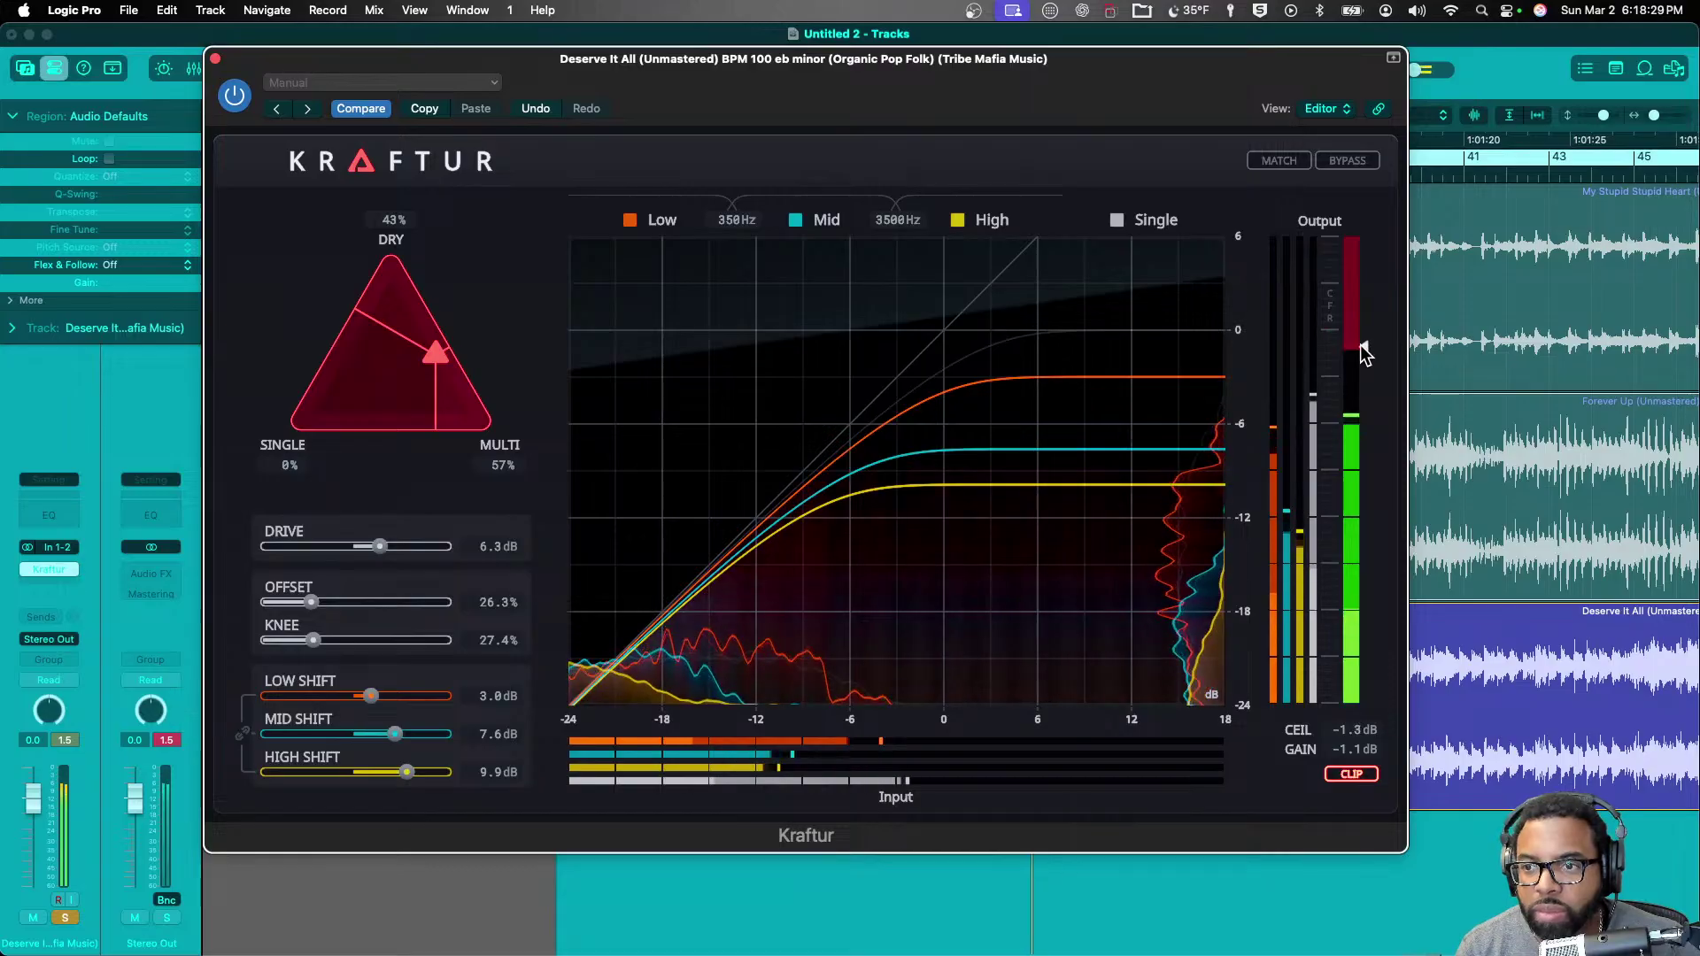
# - Set the output ceiling to -0.3 dB and gain to -0.1 dB, and the blend to 54% dry, 16% single and 30% multi
pyautogui.moveTo(1363, 342); pyautogui.dragTo(1365, 332)
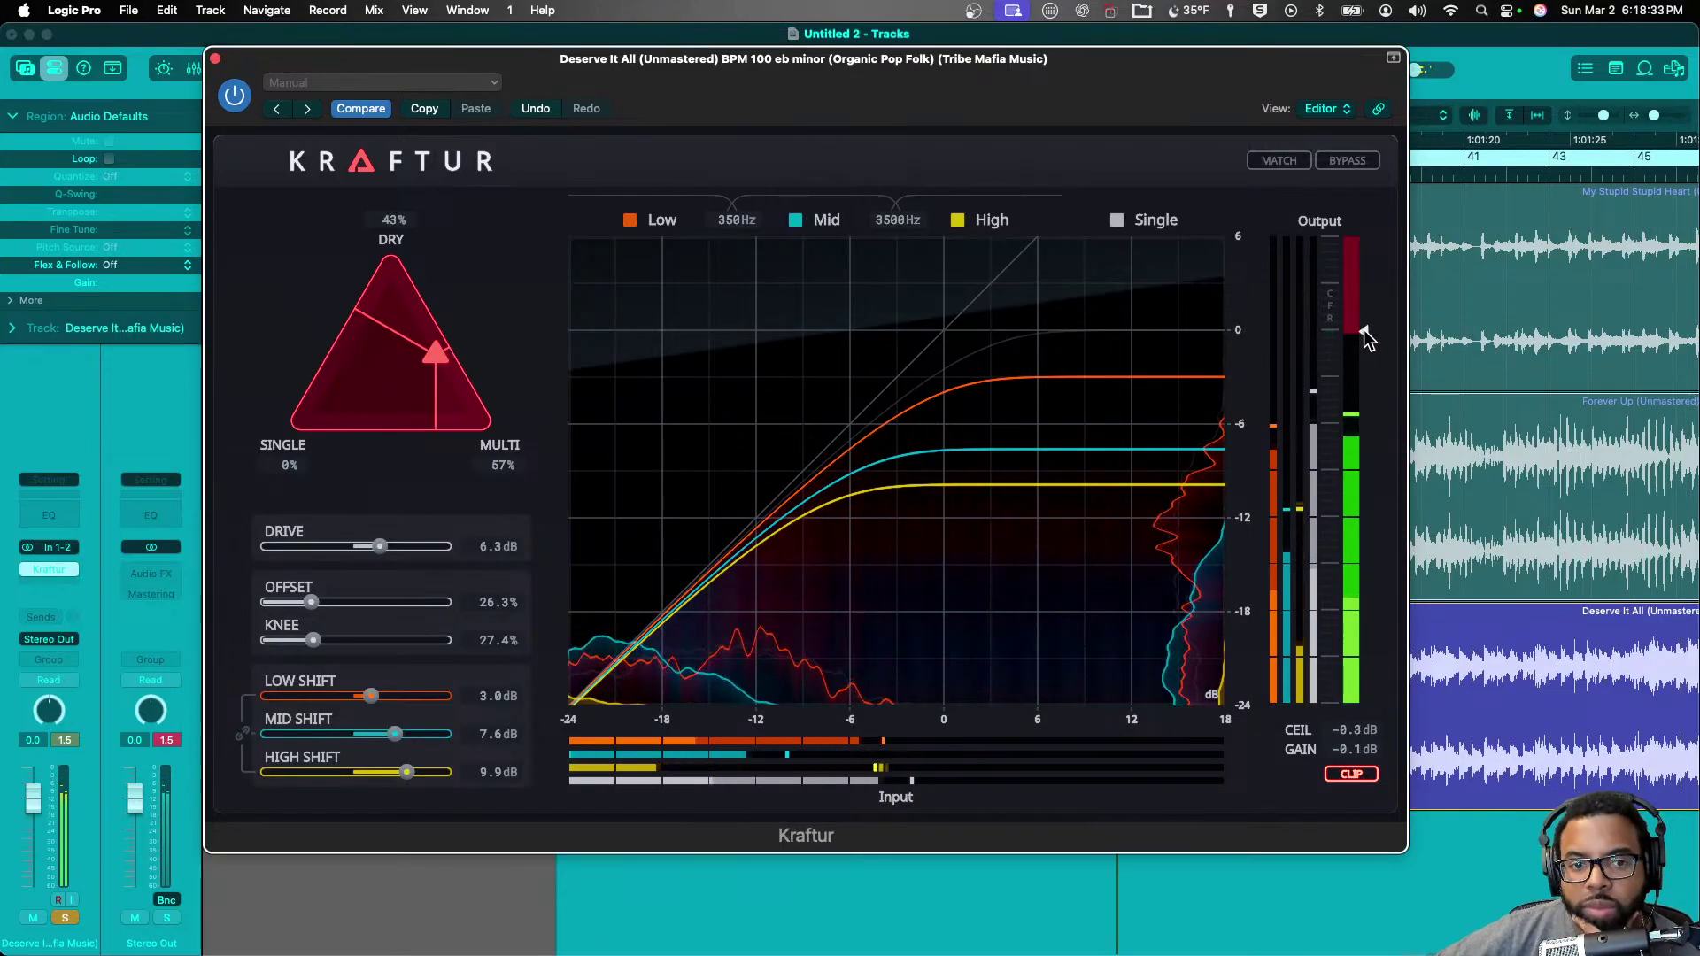
pyautogui.moveTo(432, 347); pyautogui.dragTo(402, 338)
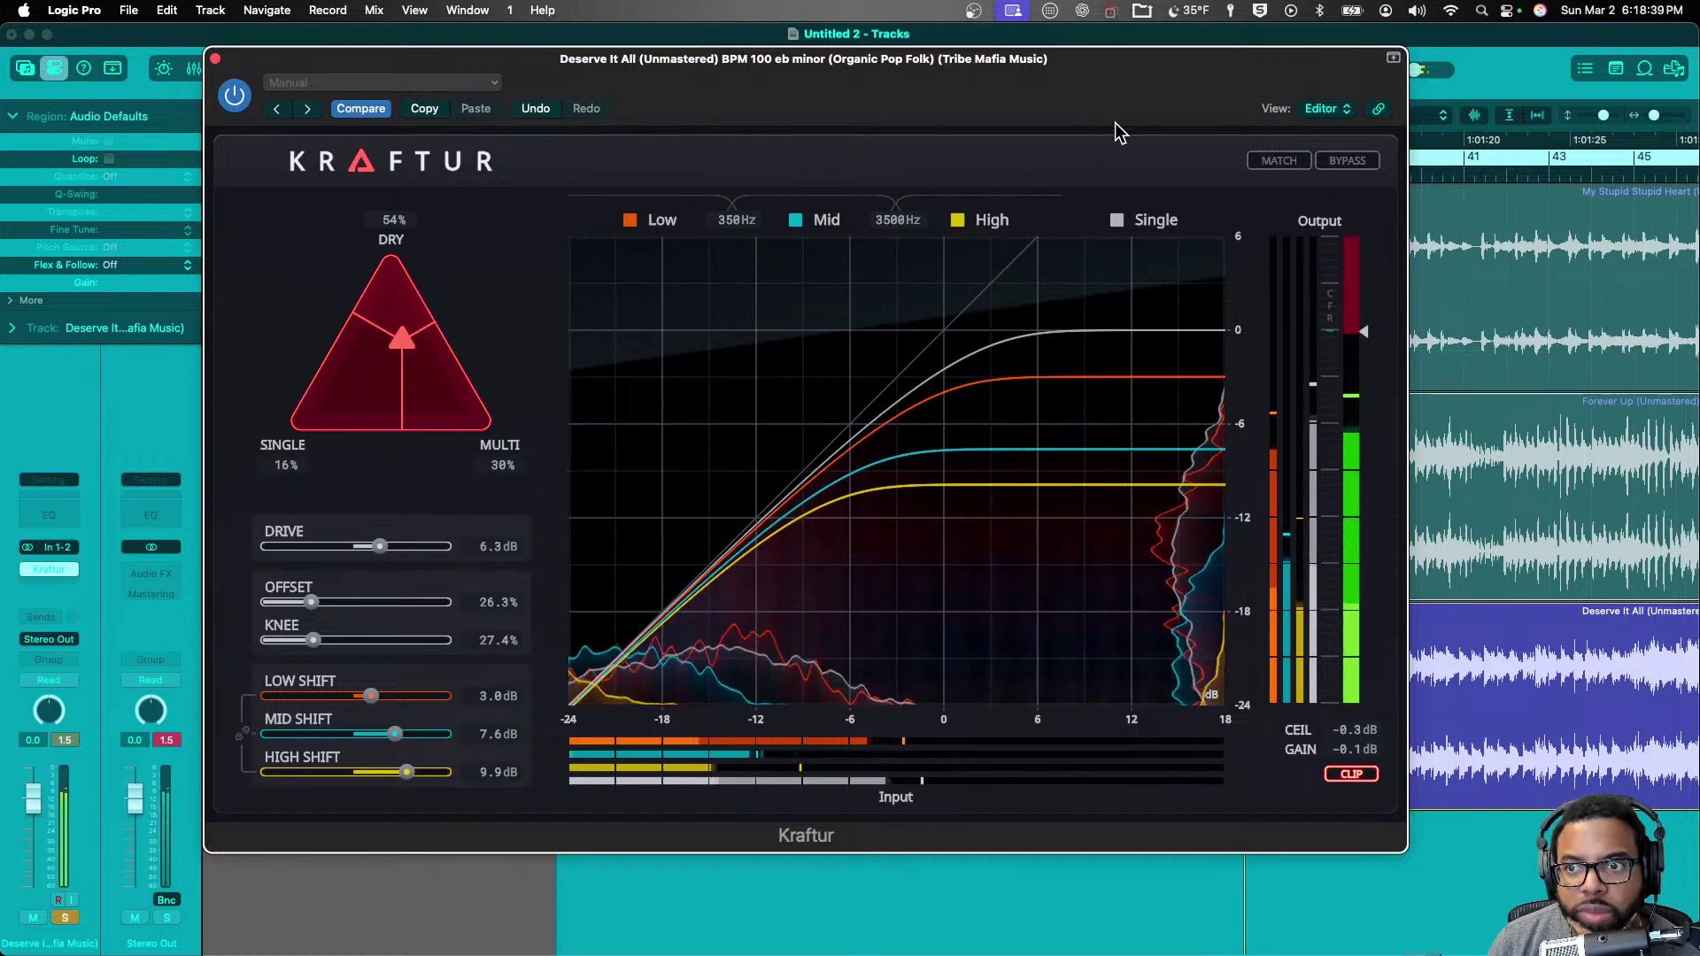
# - Compare the processed and bypassed sound of the song, replaying from about bar 19 for a second comparison
pyautogui.click(1339, 163)
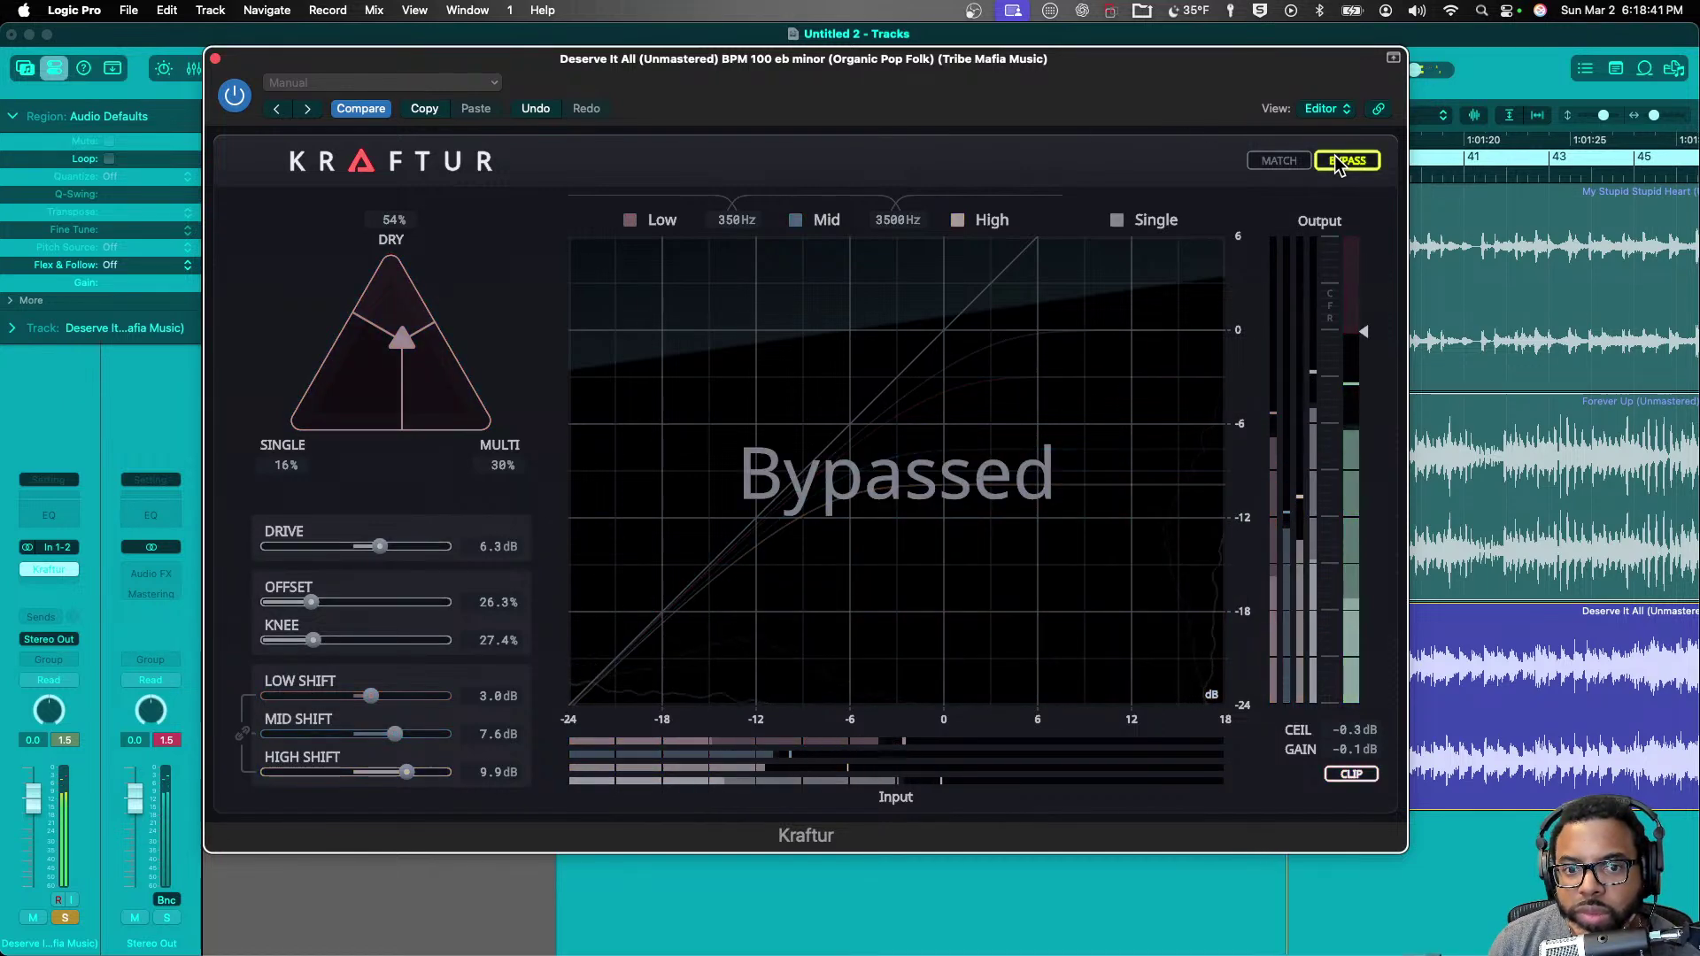
pyautogui.click(1338, 162)
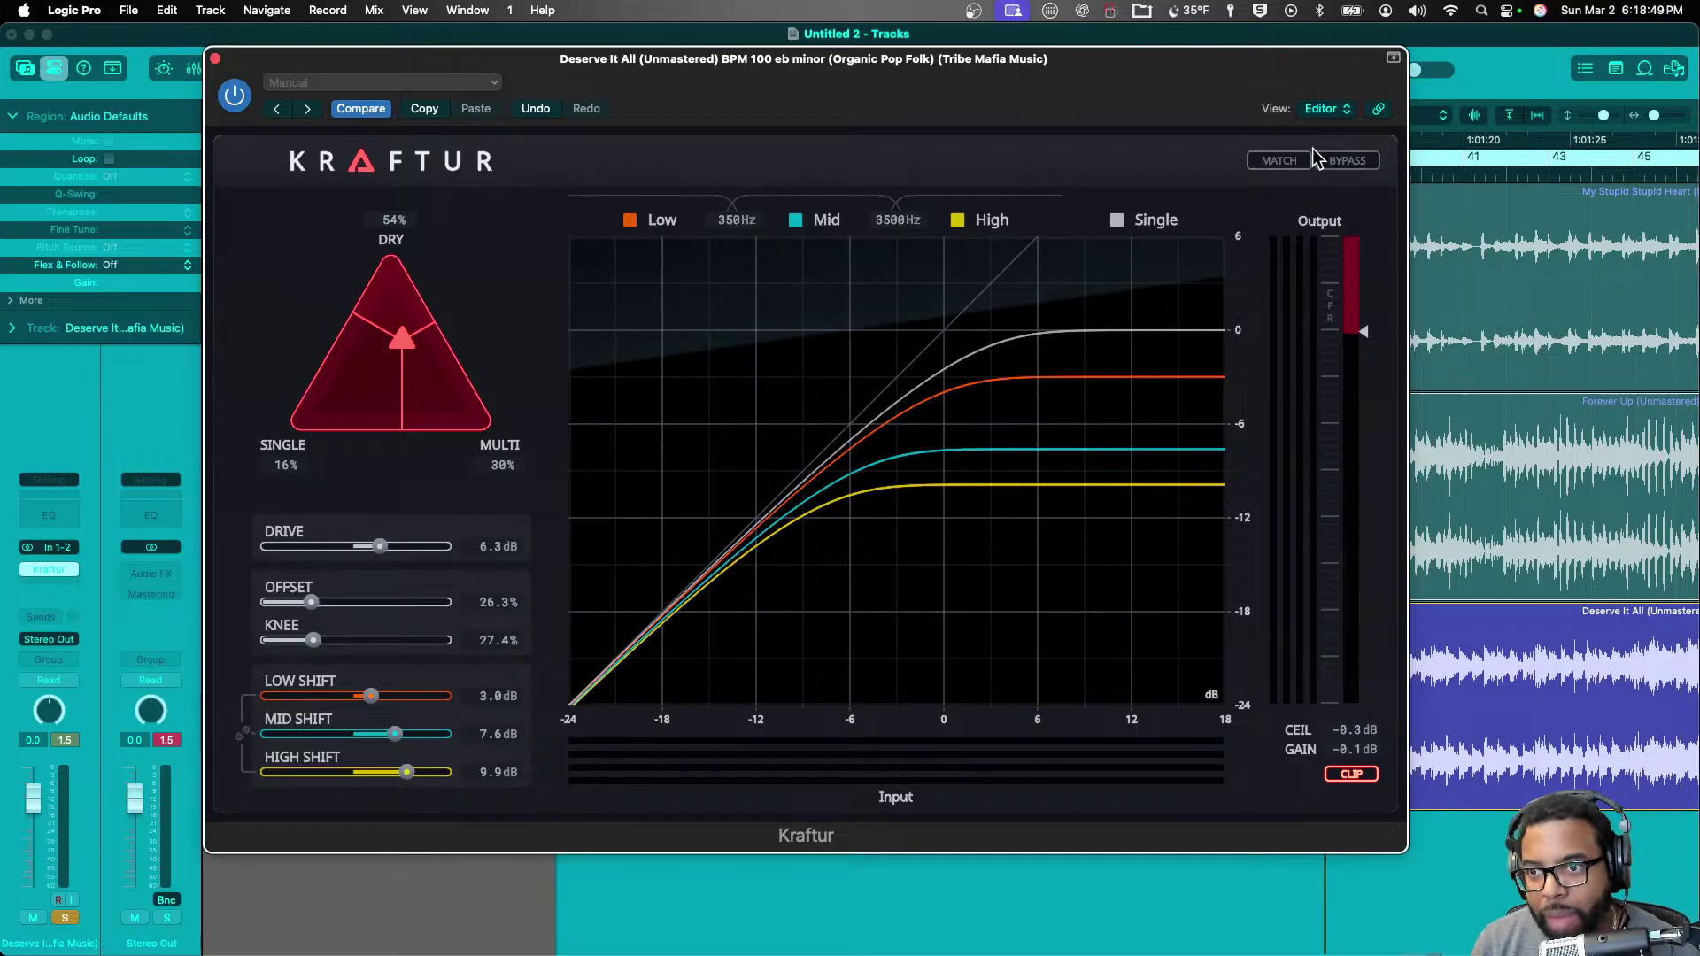
pyautogui.press('space')
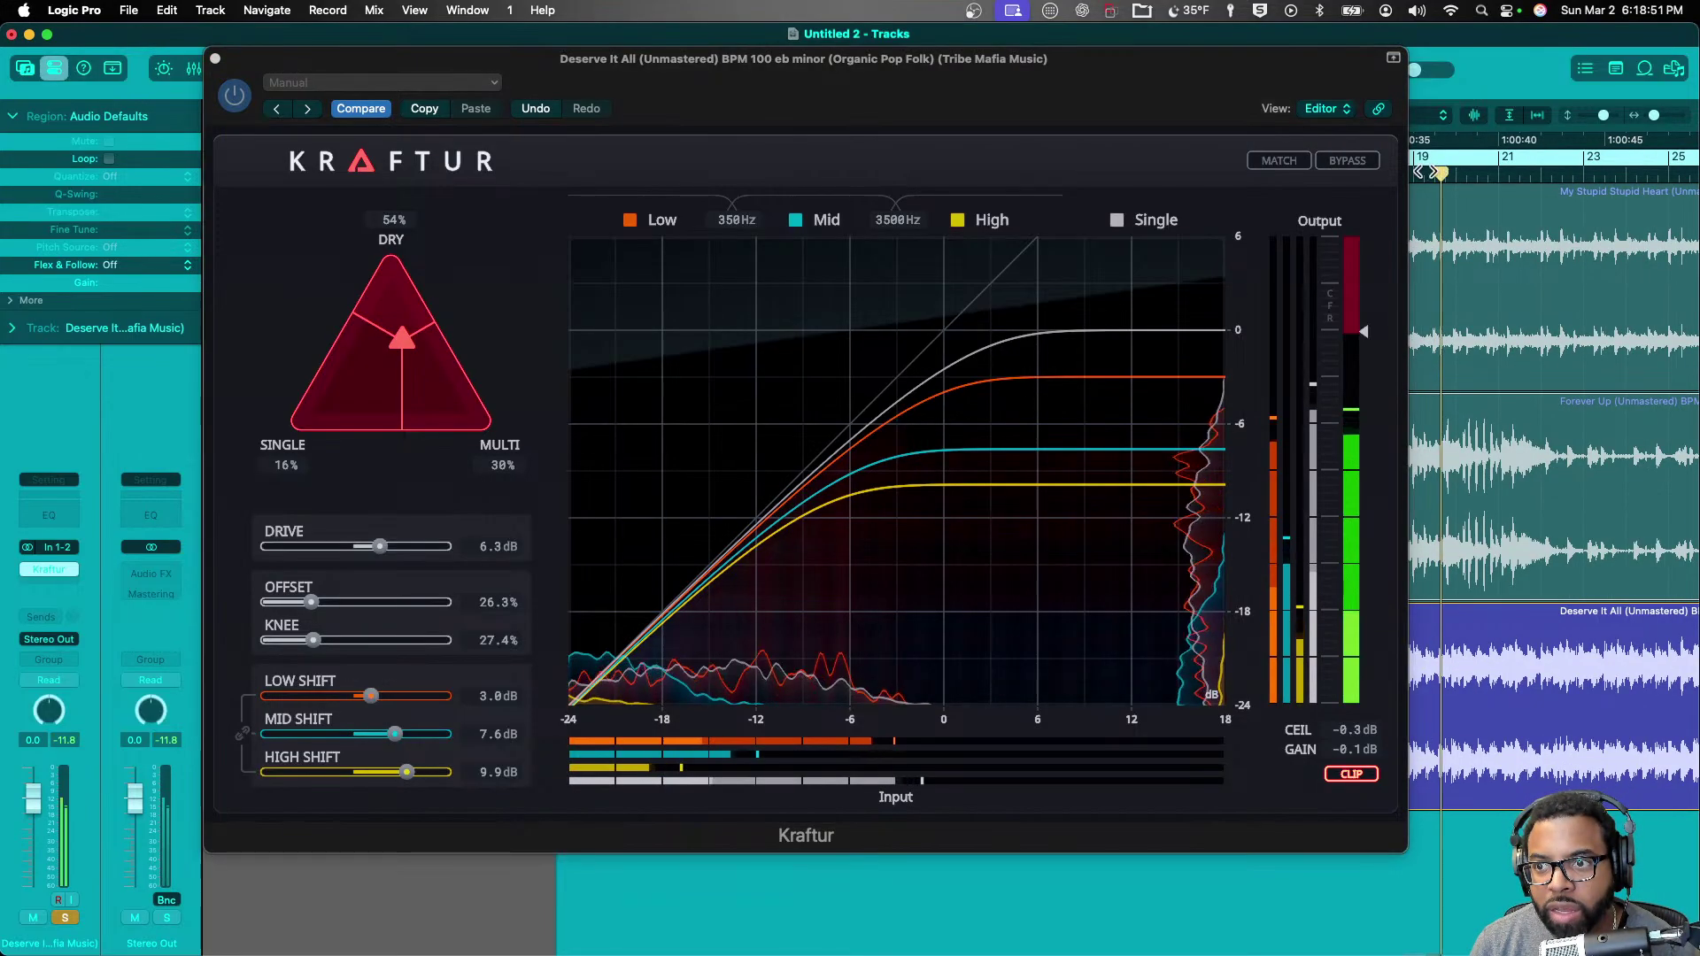
pyautogui.click(1347, 161)
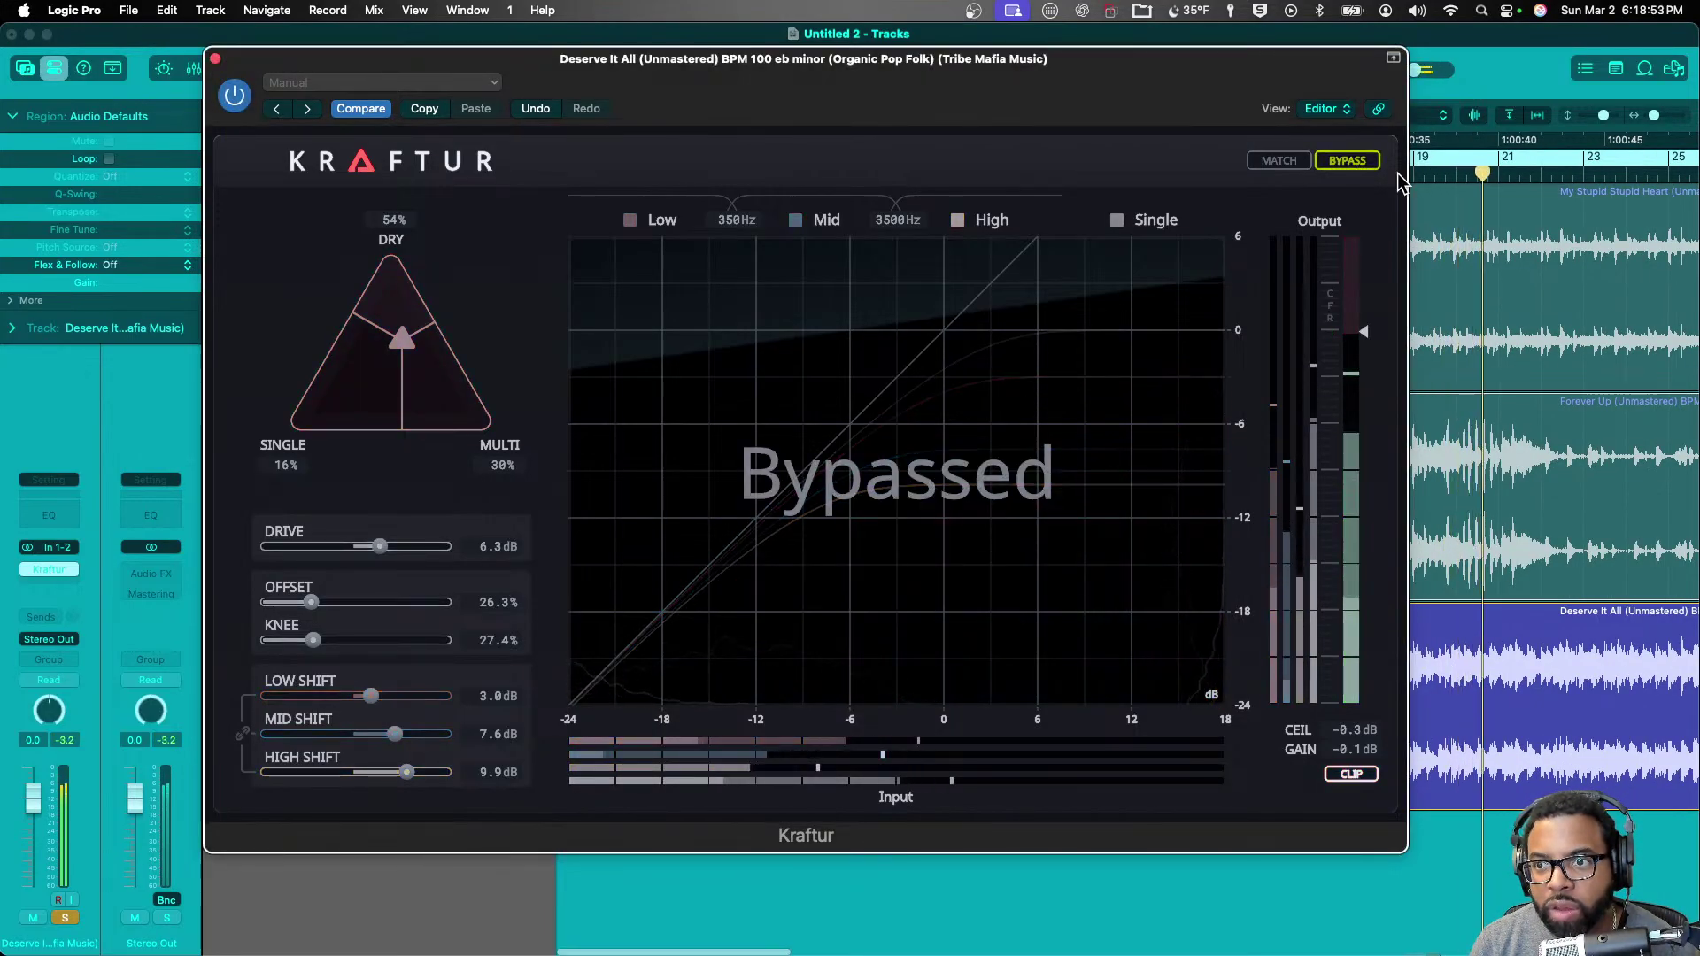
pyautogui.click(1346, 160)
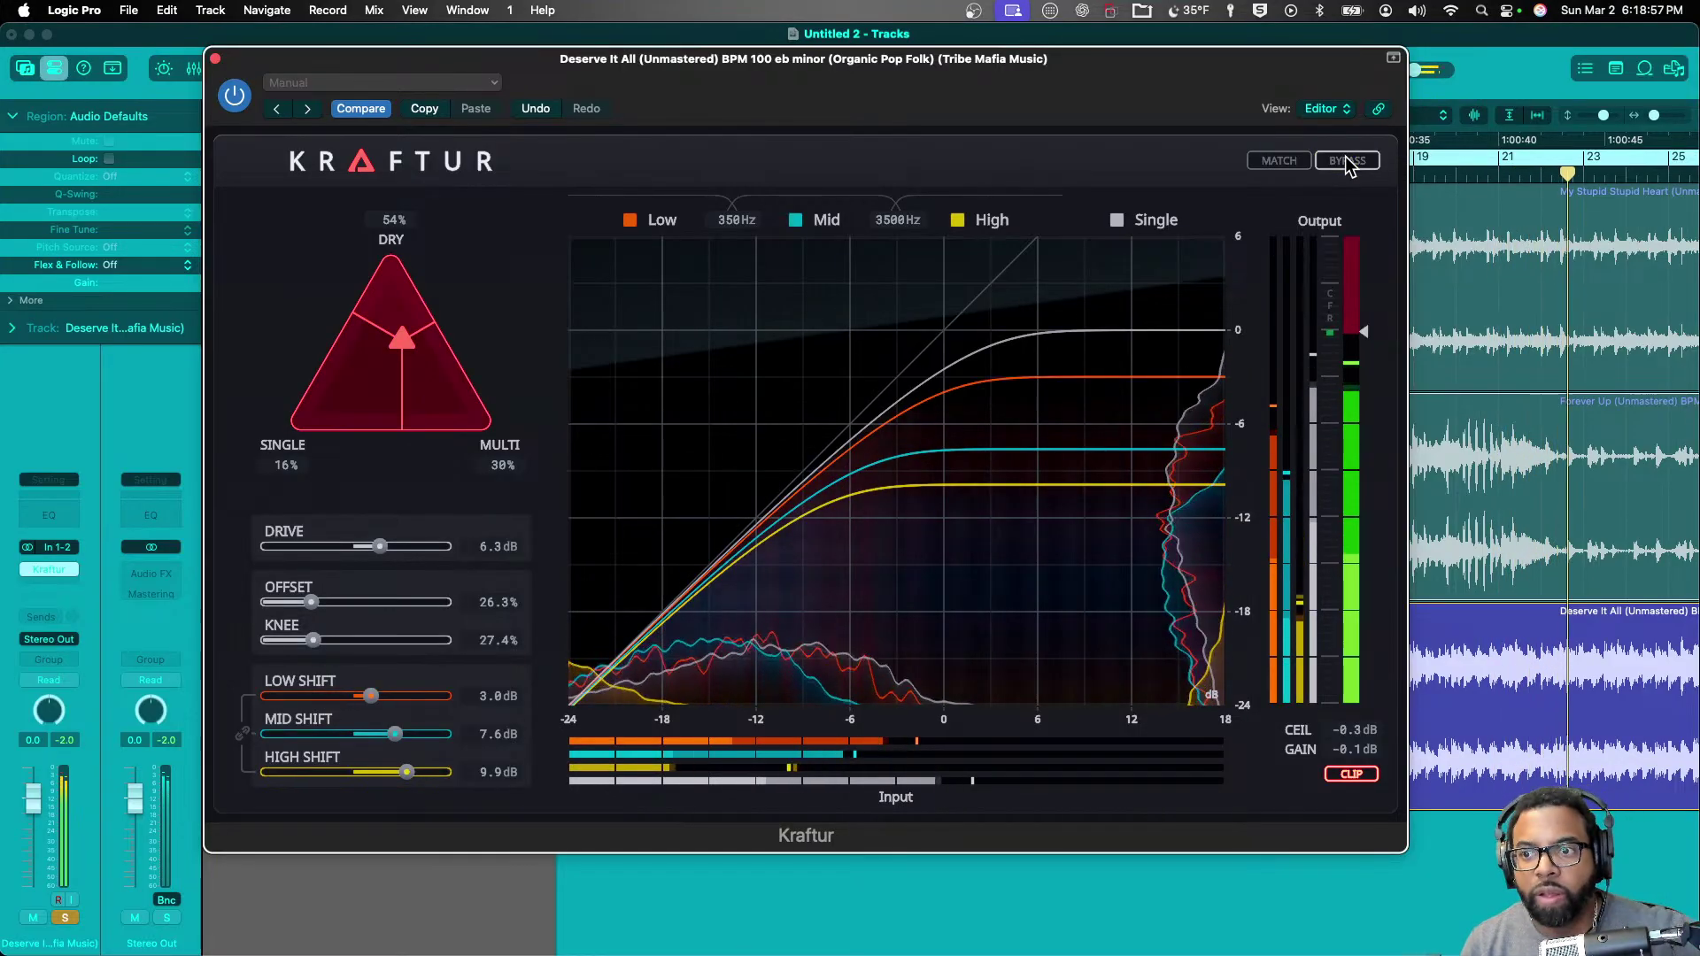
pyautogui.click(1346, 161)
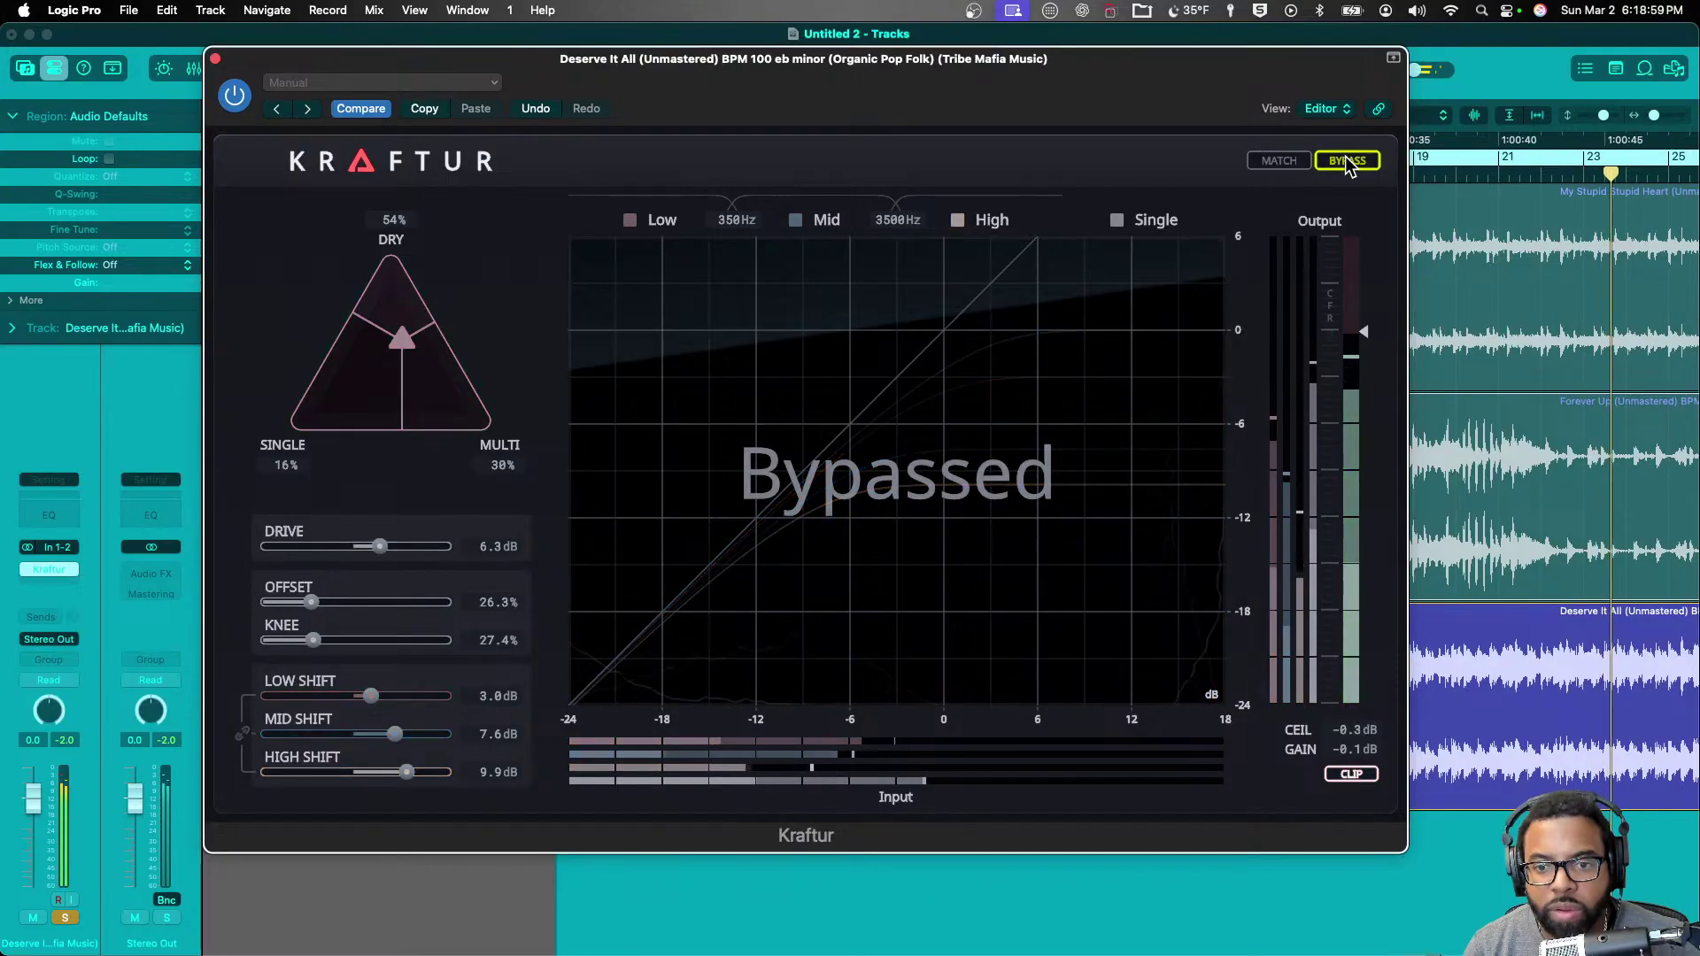
pyautogui.click(1346, 161)
# - Set the mid shift to 11.1 dB, high shift to 6.9 dB, low shift to 0.0 dB and drive to 7.2 dB, and enable Match
pyautogui.moveTo(395, 734); pyautogui.dragTo(391, 772)
pyautogui.moveTo(371, 696); pyautogui.dragTo(360, 716)
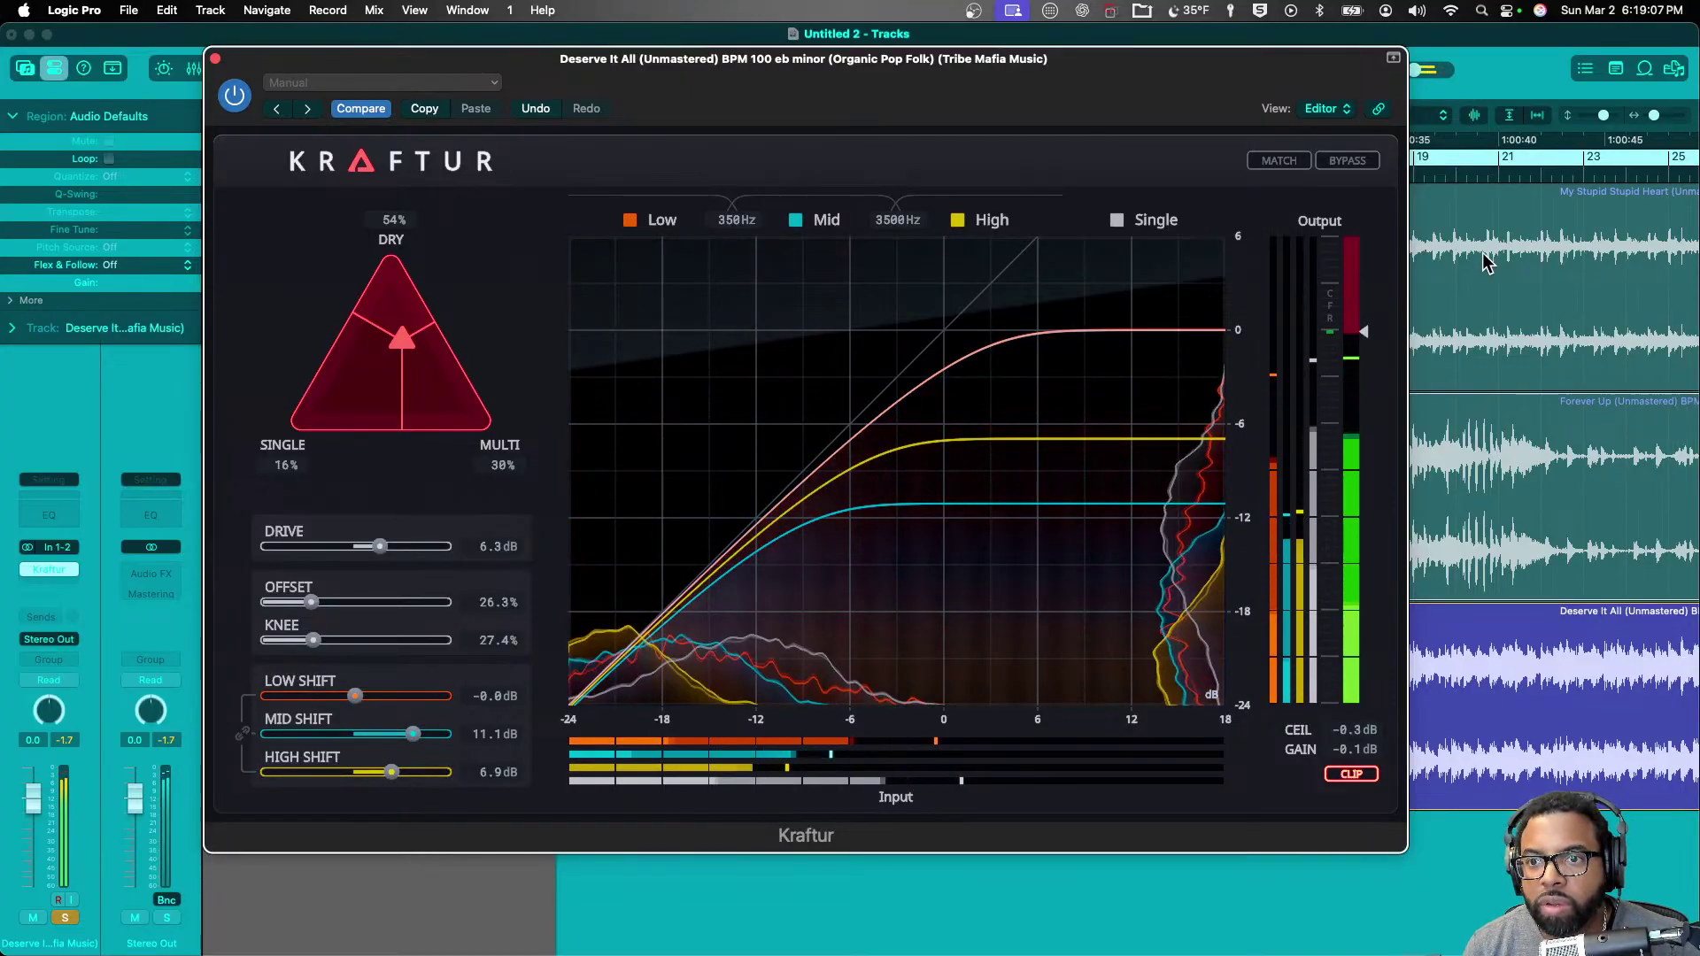
pyautogui.hscroll(5, 1526, 265)
pyautogui.hscroll(2, 1506, 243)
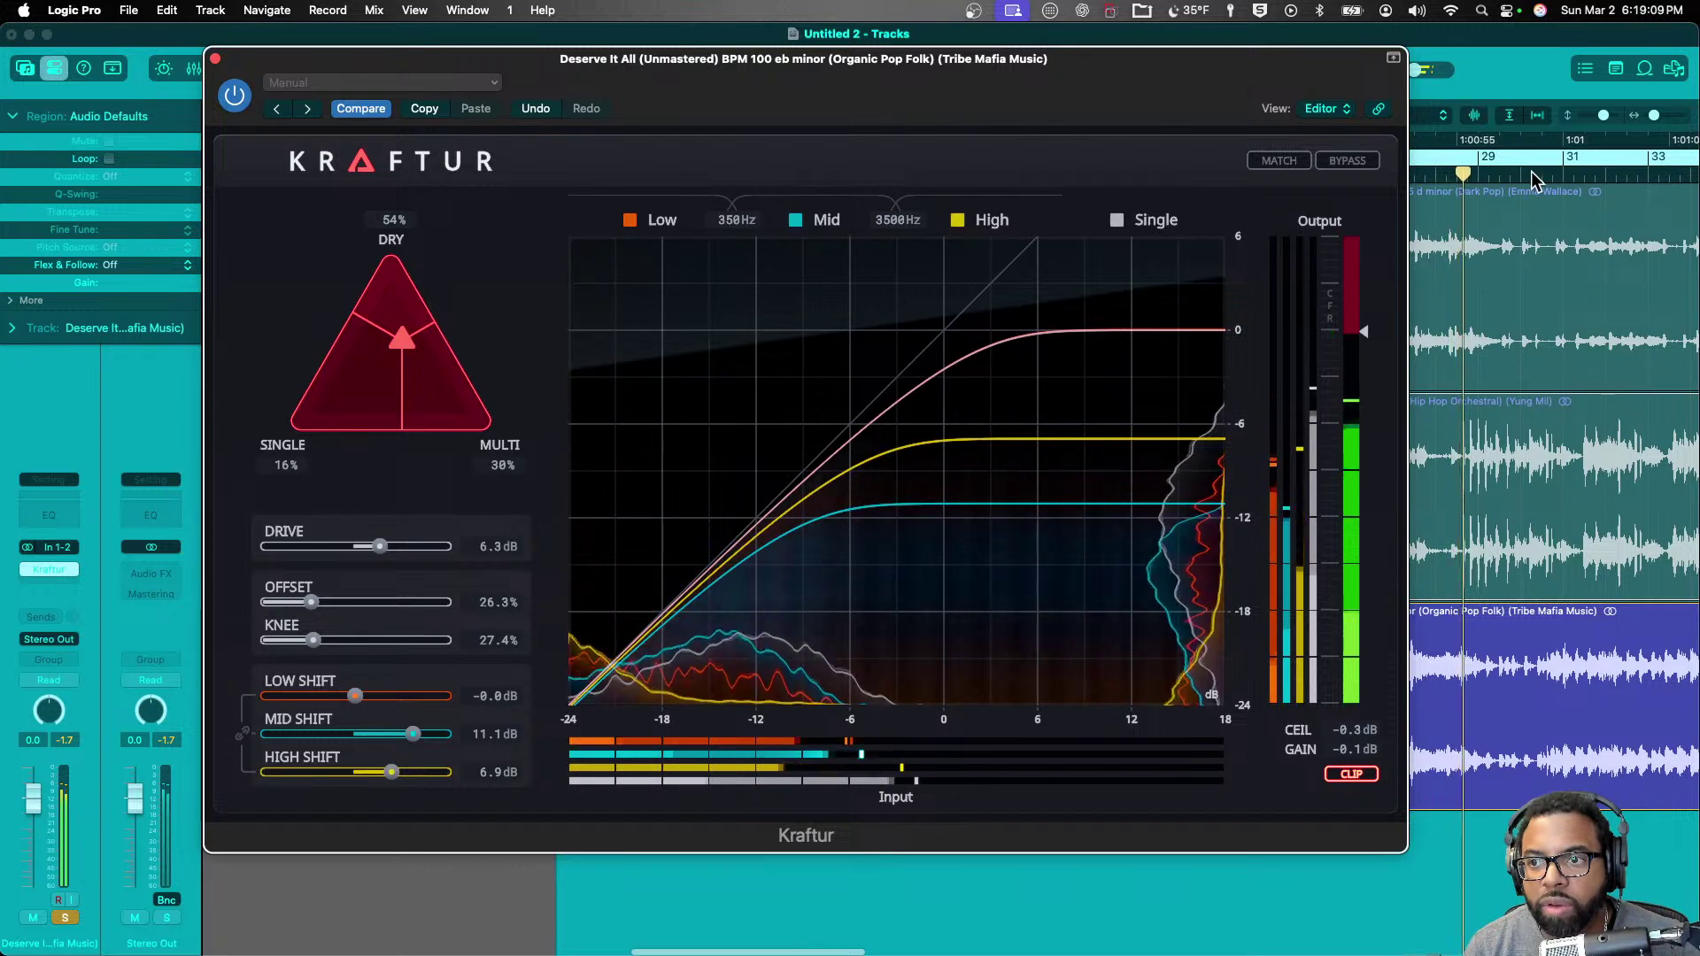
pyautogui.hscroll(2, 1514, 209)
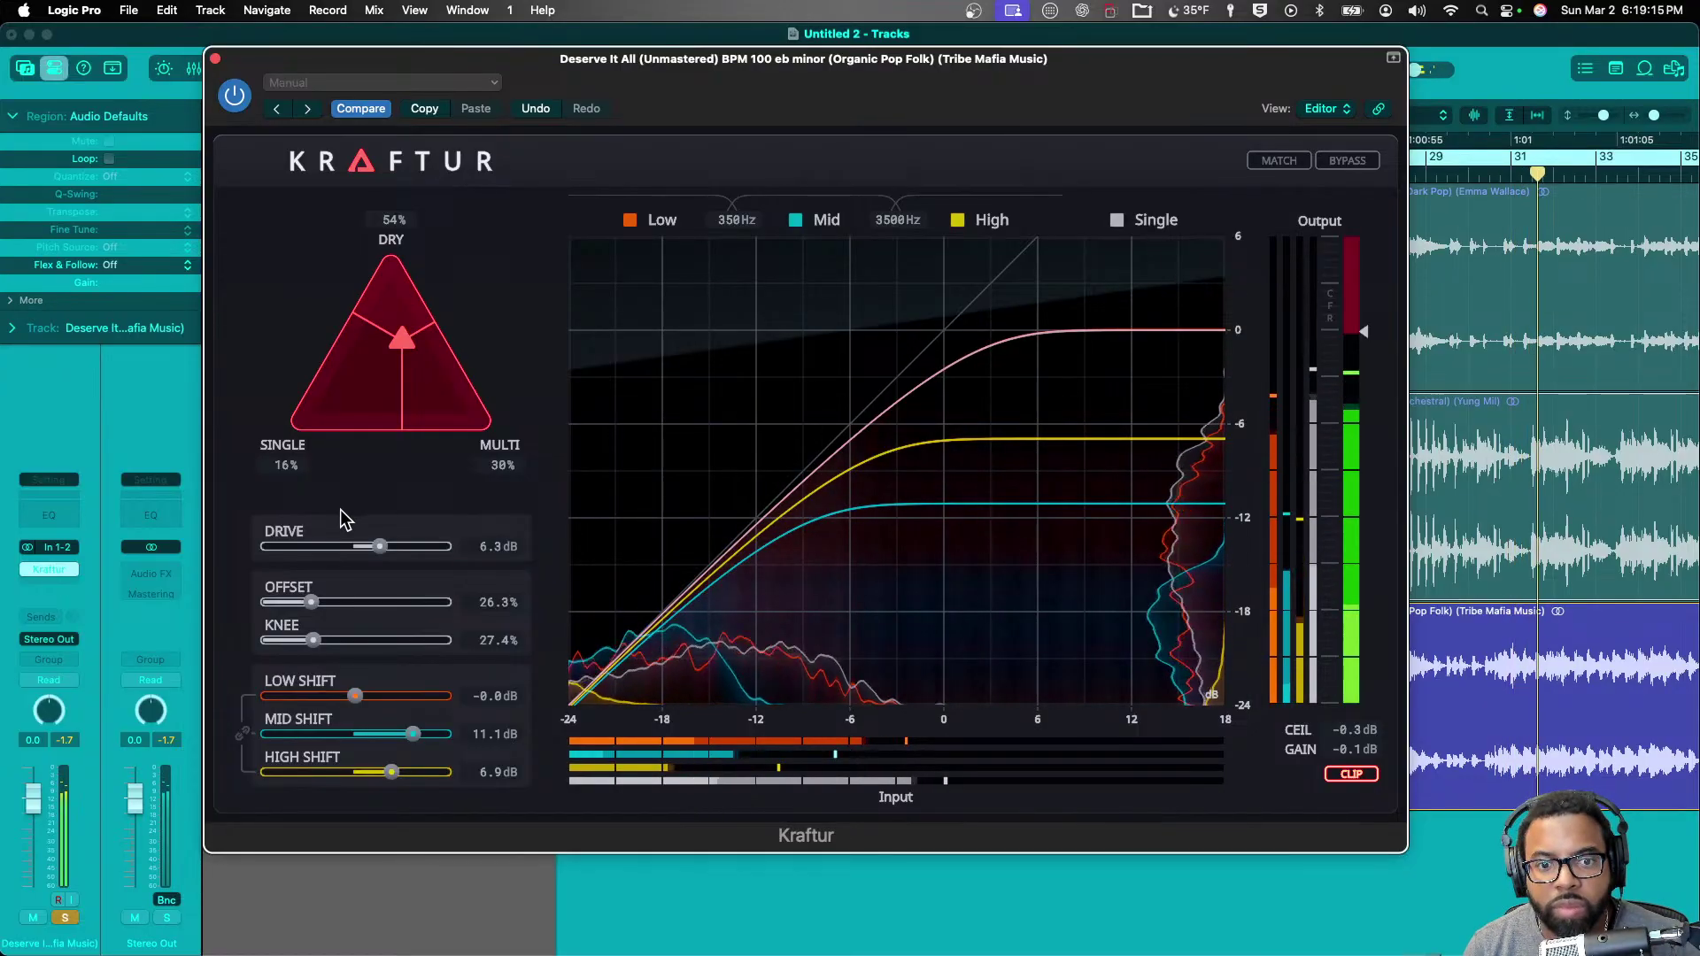
pyautogui.moveTo(379, 547); pyautogui.dragTo(395, 546)
pyautogui.click(1289, 163)
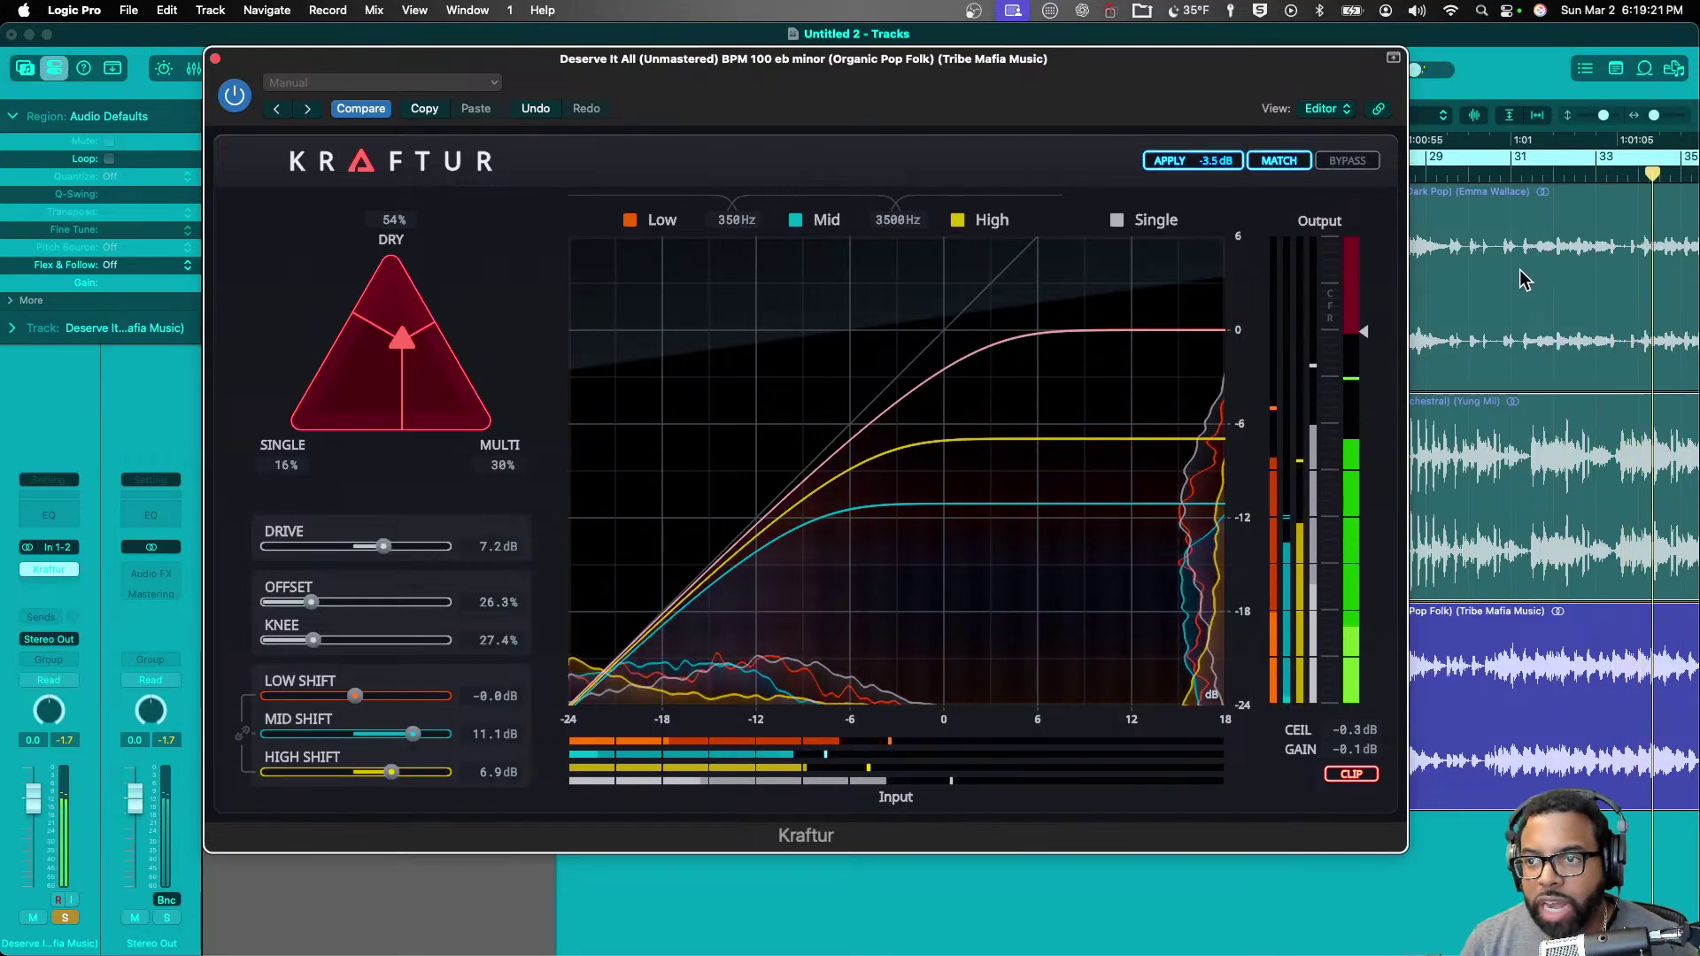
# - Replay an earlier passage and compare the level-matched processing with the bypassed sound
pyautogui.press('space')
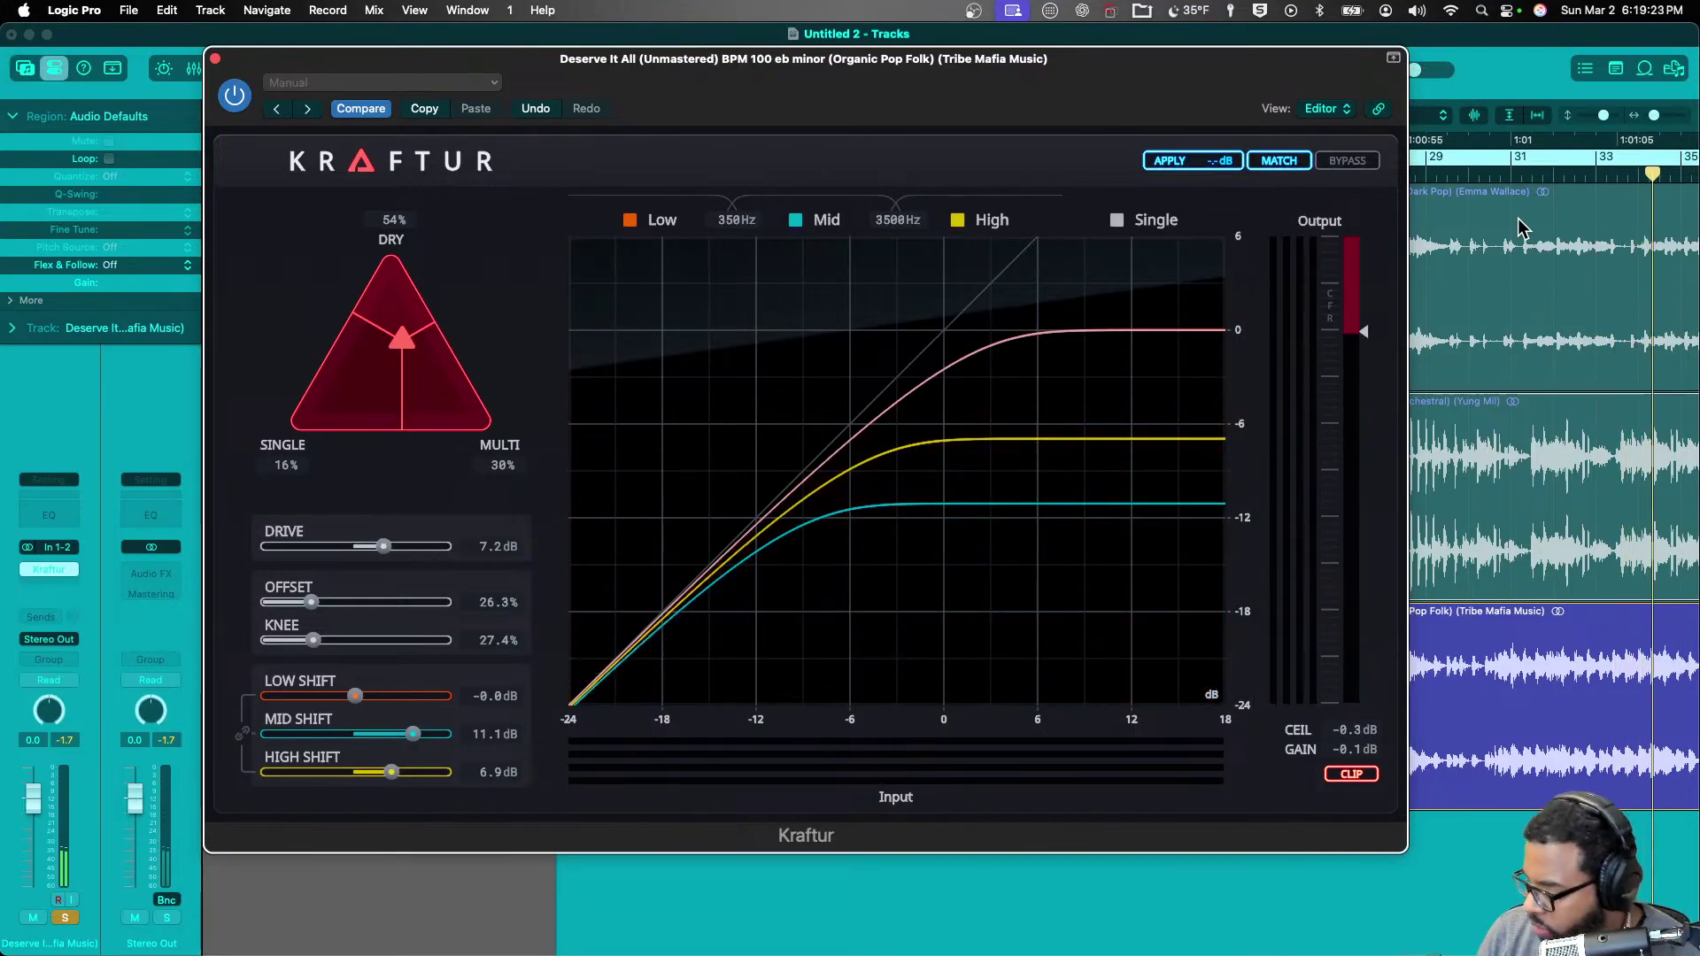
pyautogui.click(1502, 170)
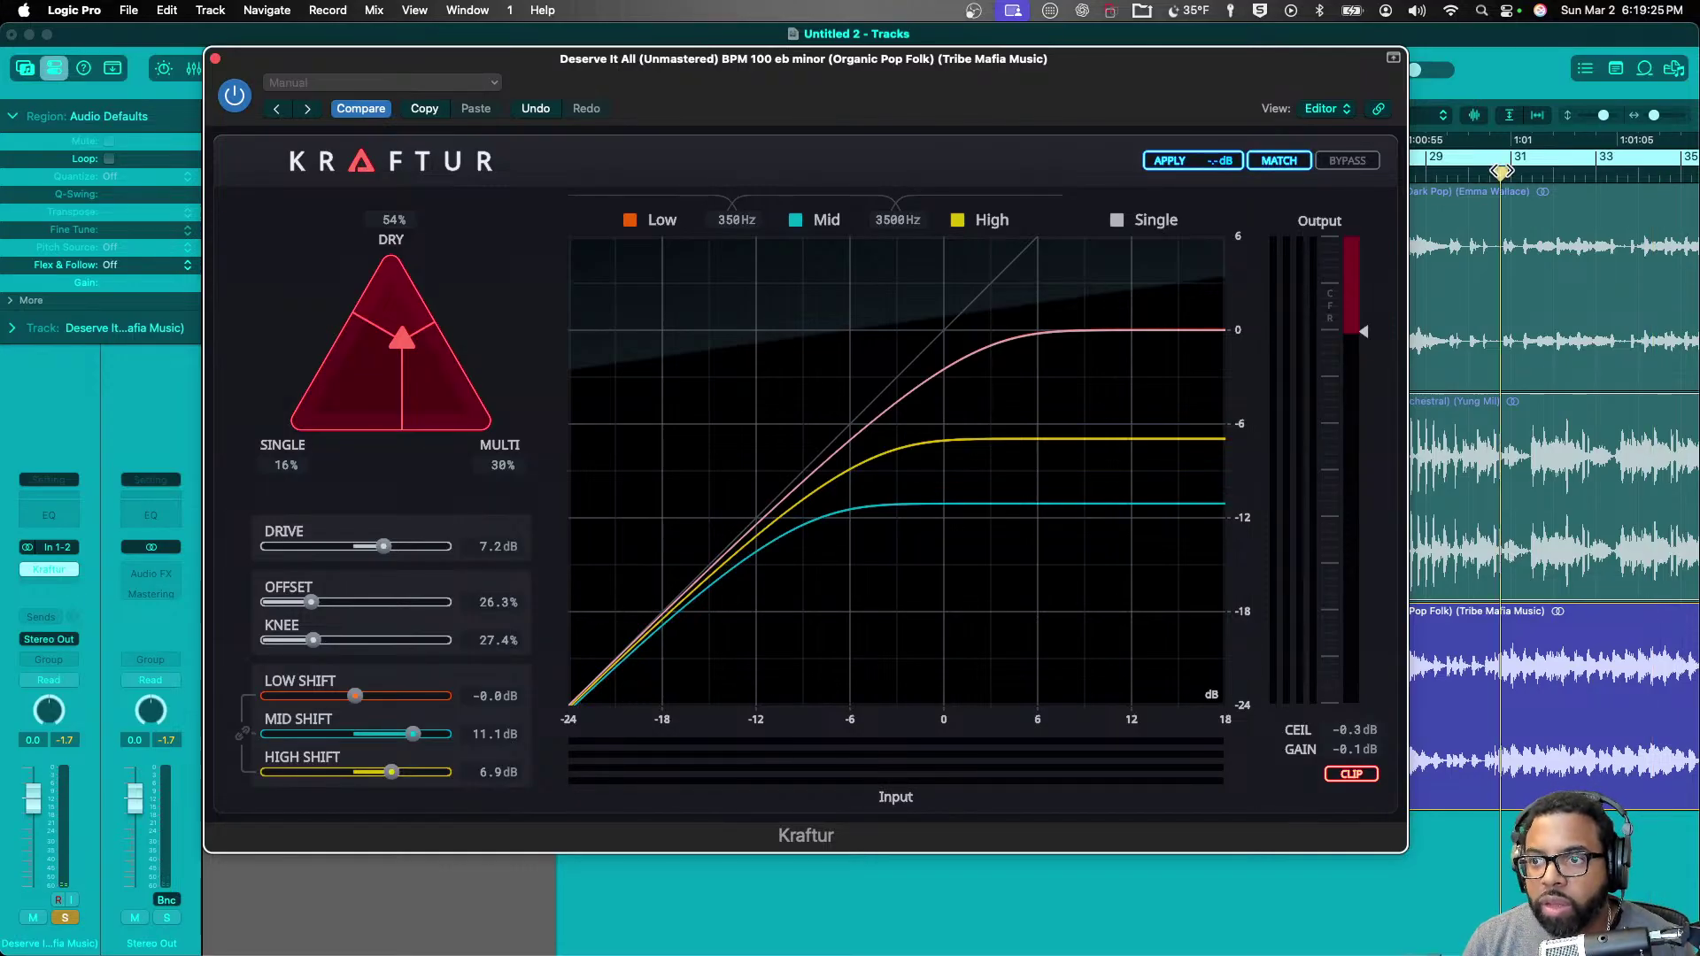
pyautogui.press('space')
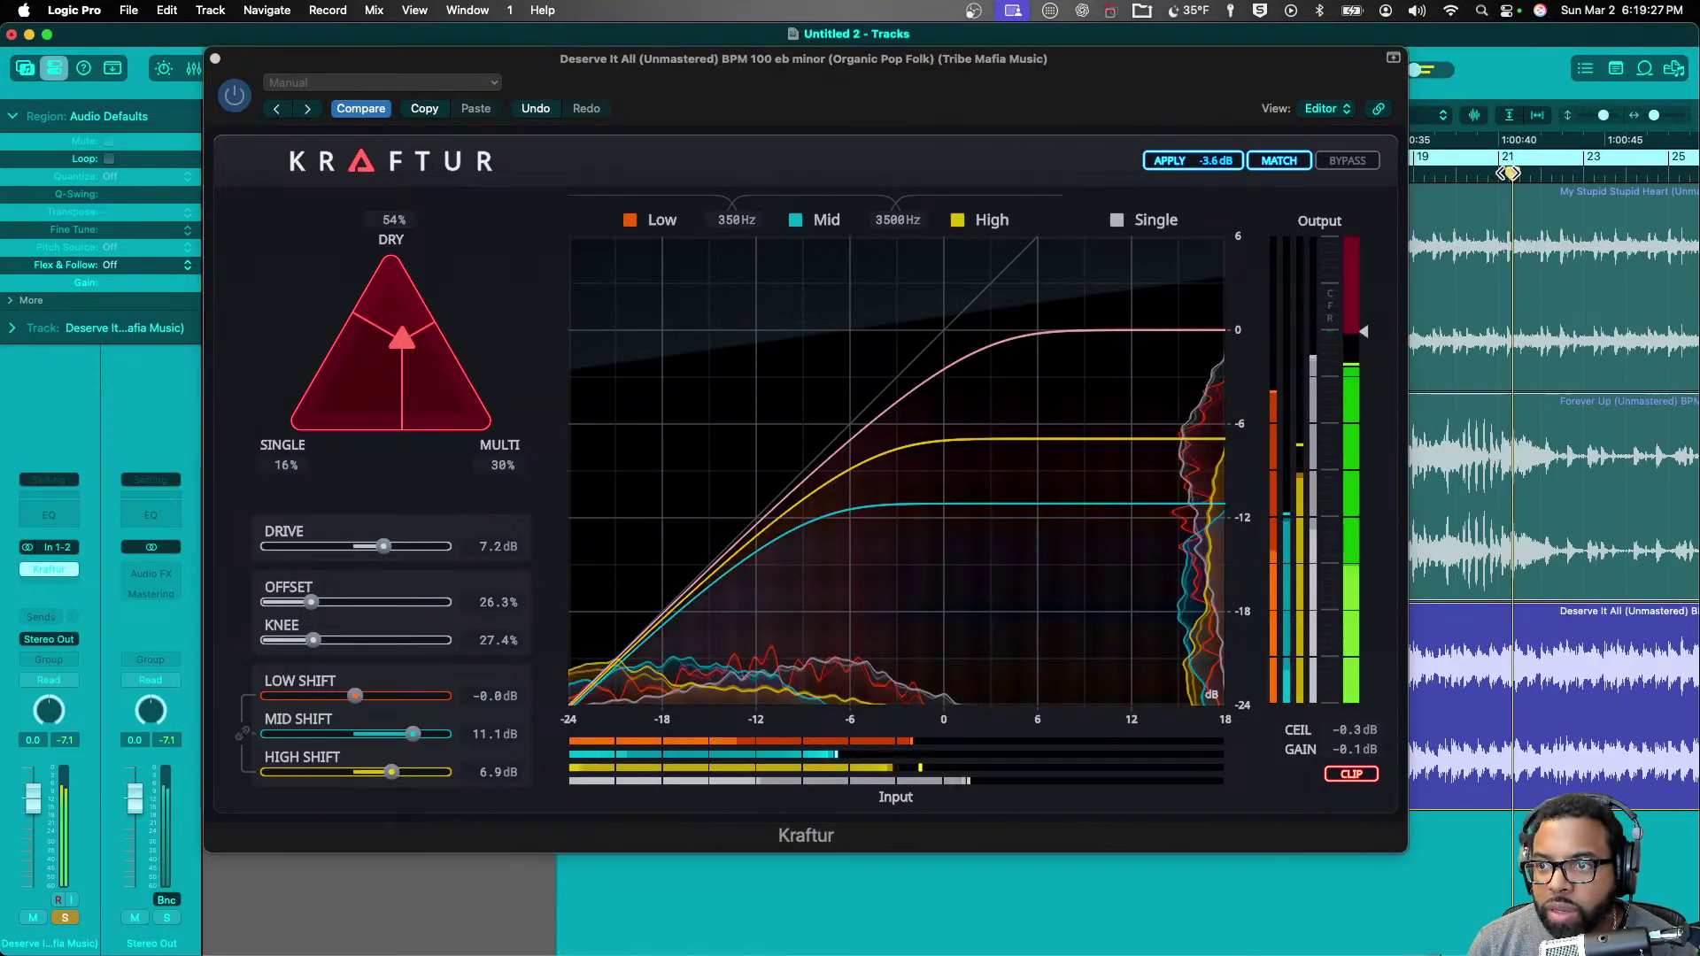
pyautogui.click(1349, 167)
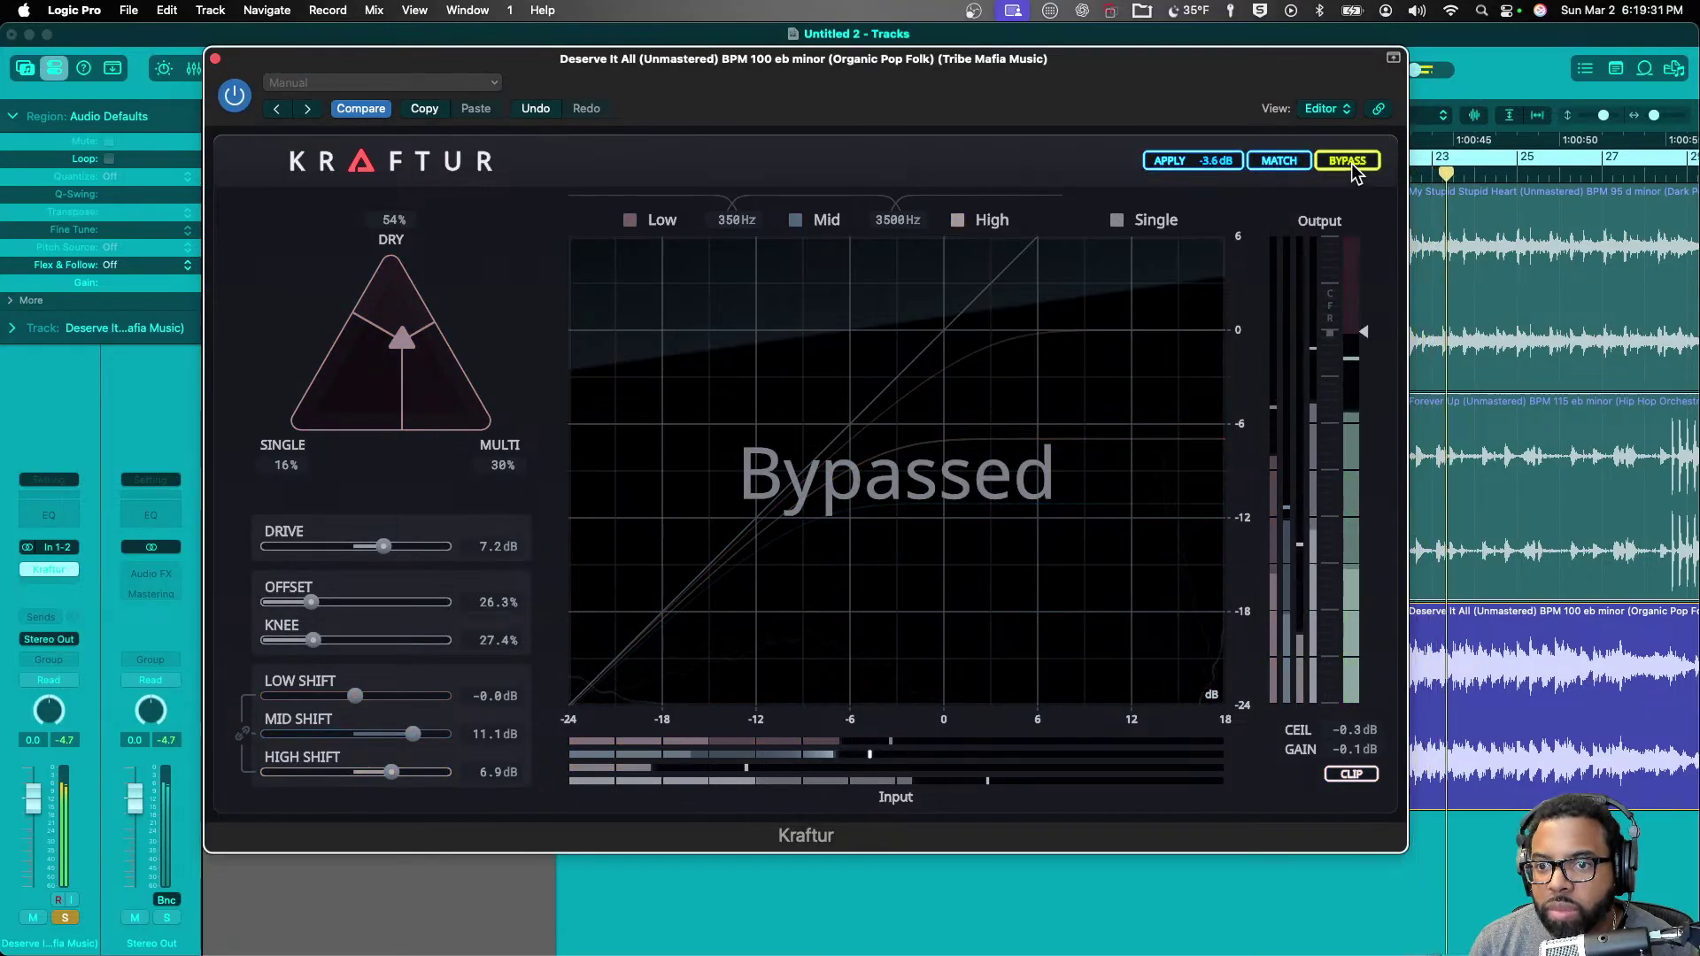
pyautogui.click(1352, 163)
pyautogui.click(1351, 163)
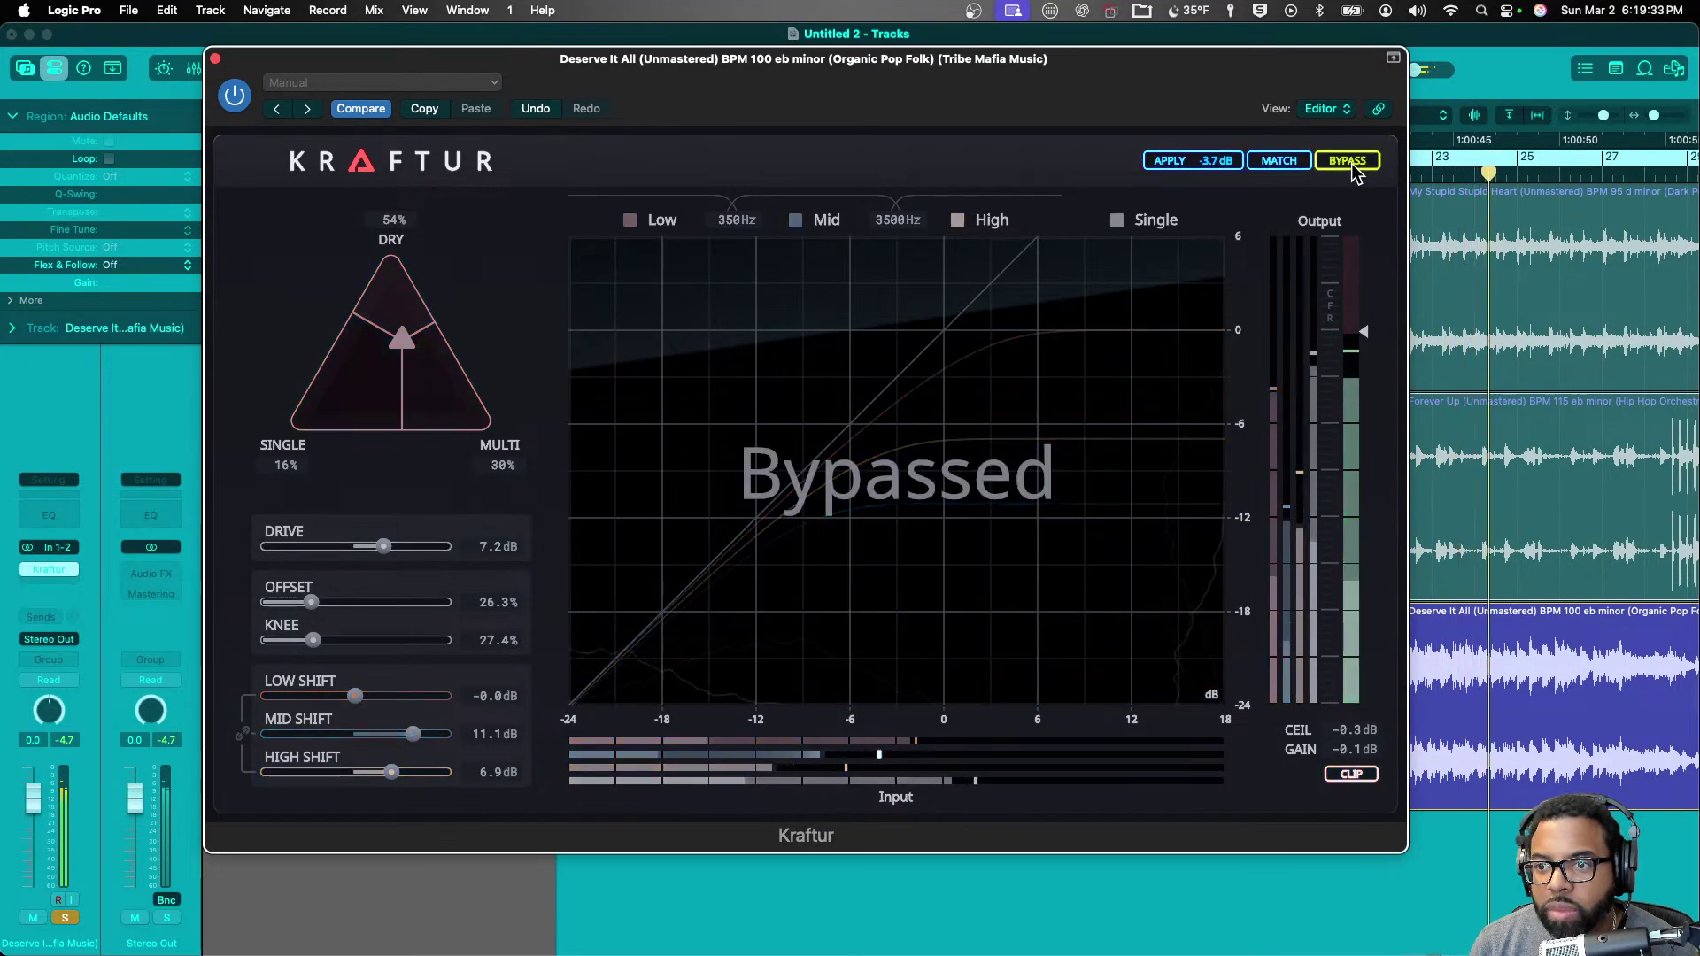
pyautogui.click(1351, 163)
# - Set the high shift to 9.3 dB, low shift to 4.6 dB, output ceiling to -2.7 dB and gain to -2.5 dB
pyautogui.moveTo(392, 772); pyautogui.dragTo(403, 774)
pyautogui.moveTo(356, 696); pyautogui.dragTo(379, 697)
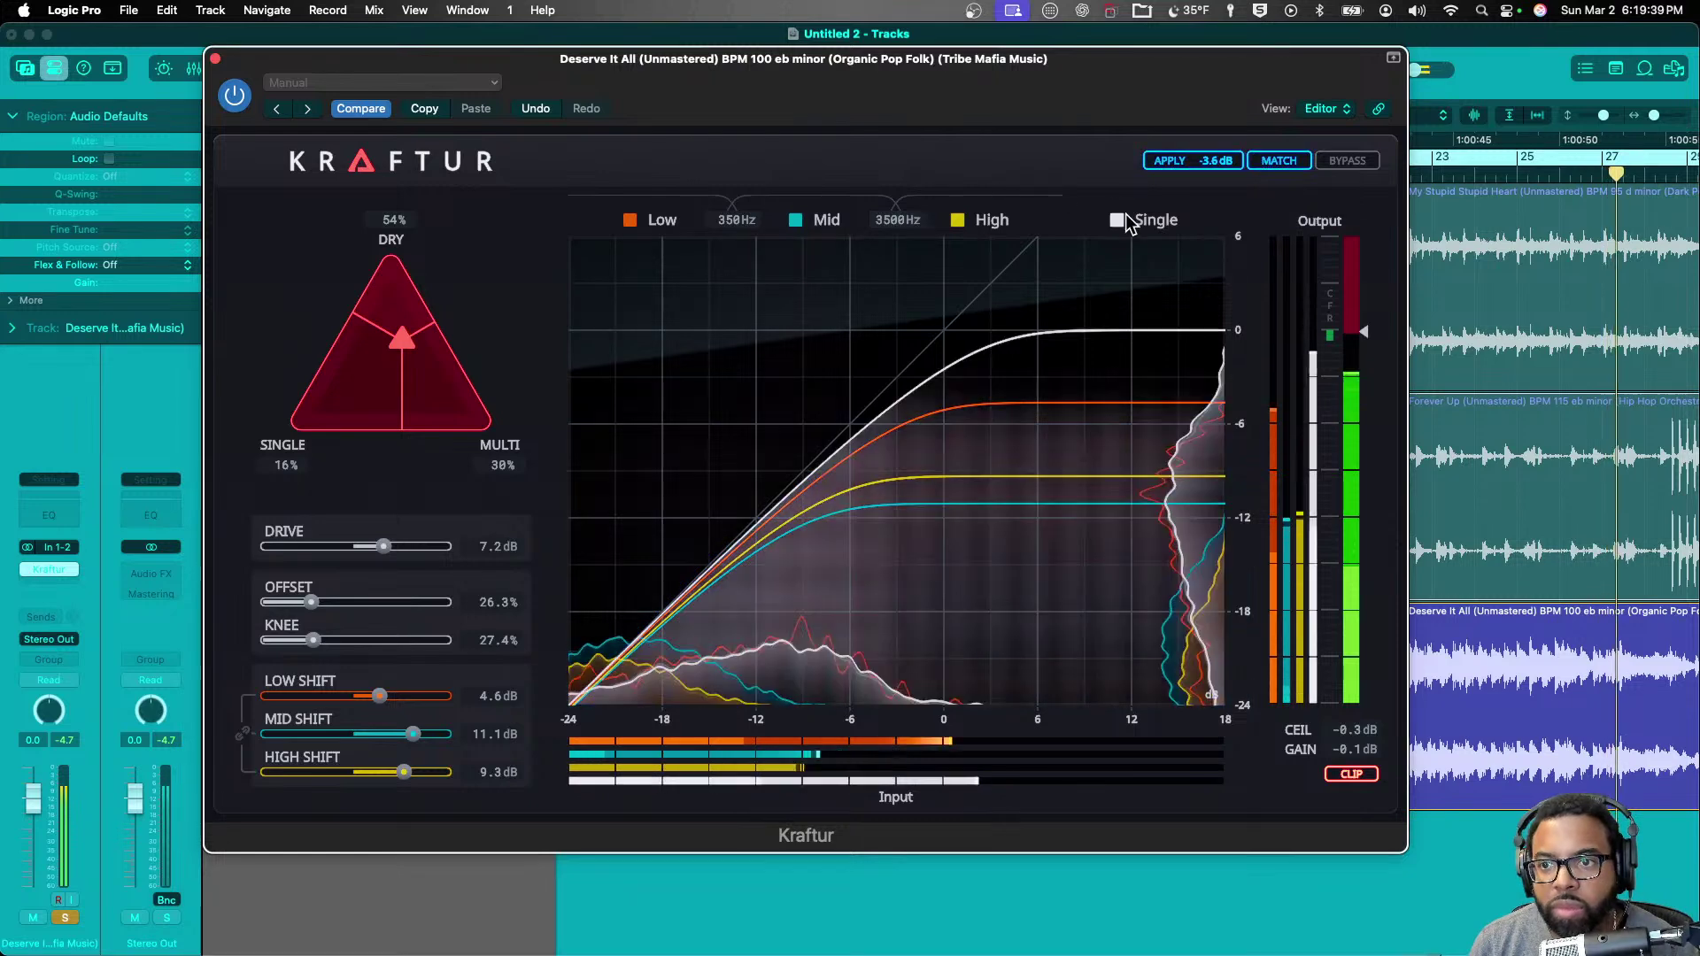
pyautogui.moveTo(1362, 330); pyautogui.dragTo(1365, 370)
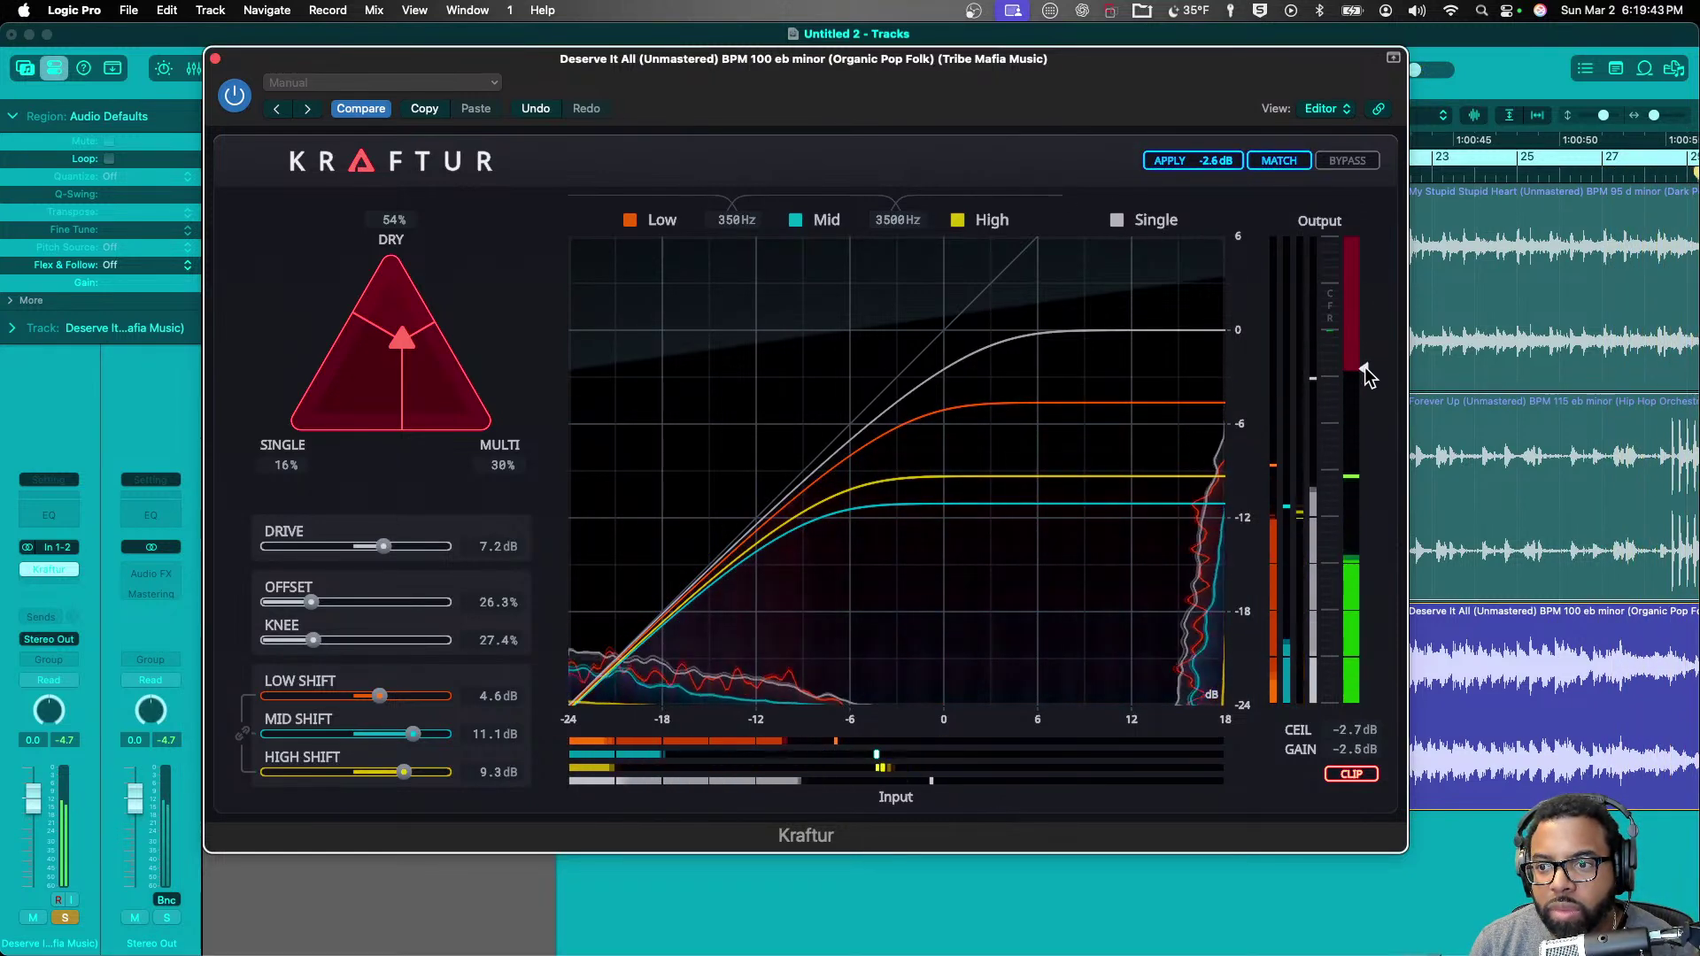
# - Set the ceiling to -9.0 dB, the drive to 10.0 dB, and the blend to 28% dry, 13% single and 59% multi
pyautogui.hscroll(3, 1474, 339)
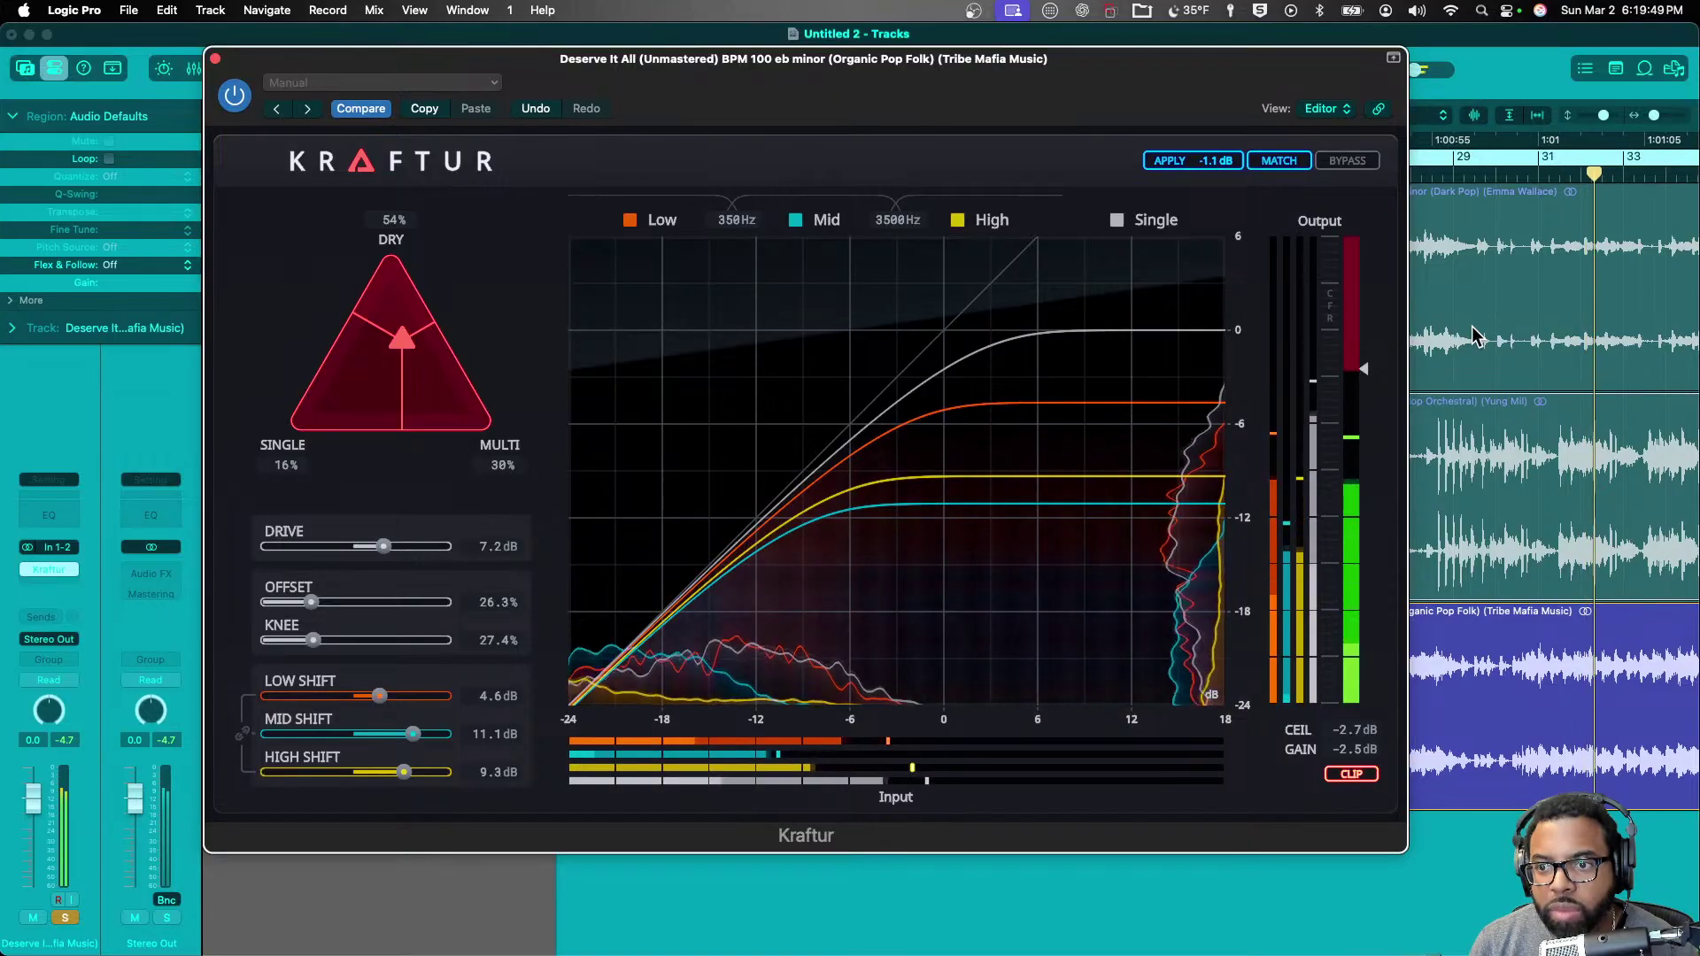
pyautogui.hscroll(3, 1474, 338)
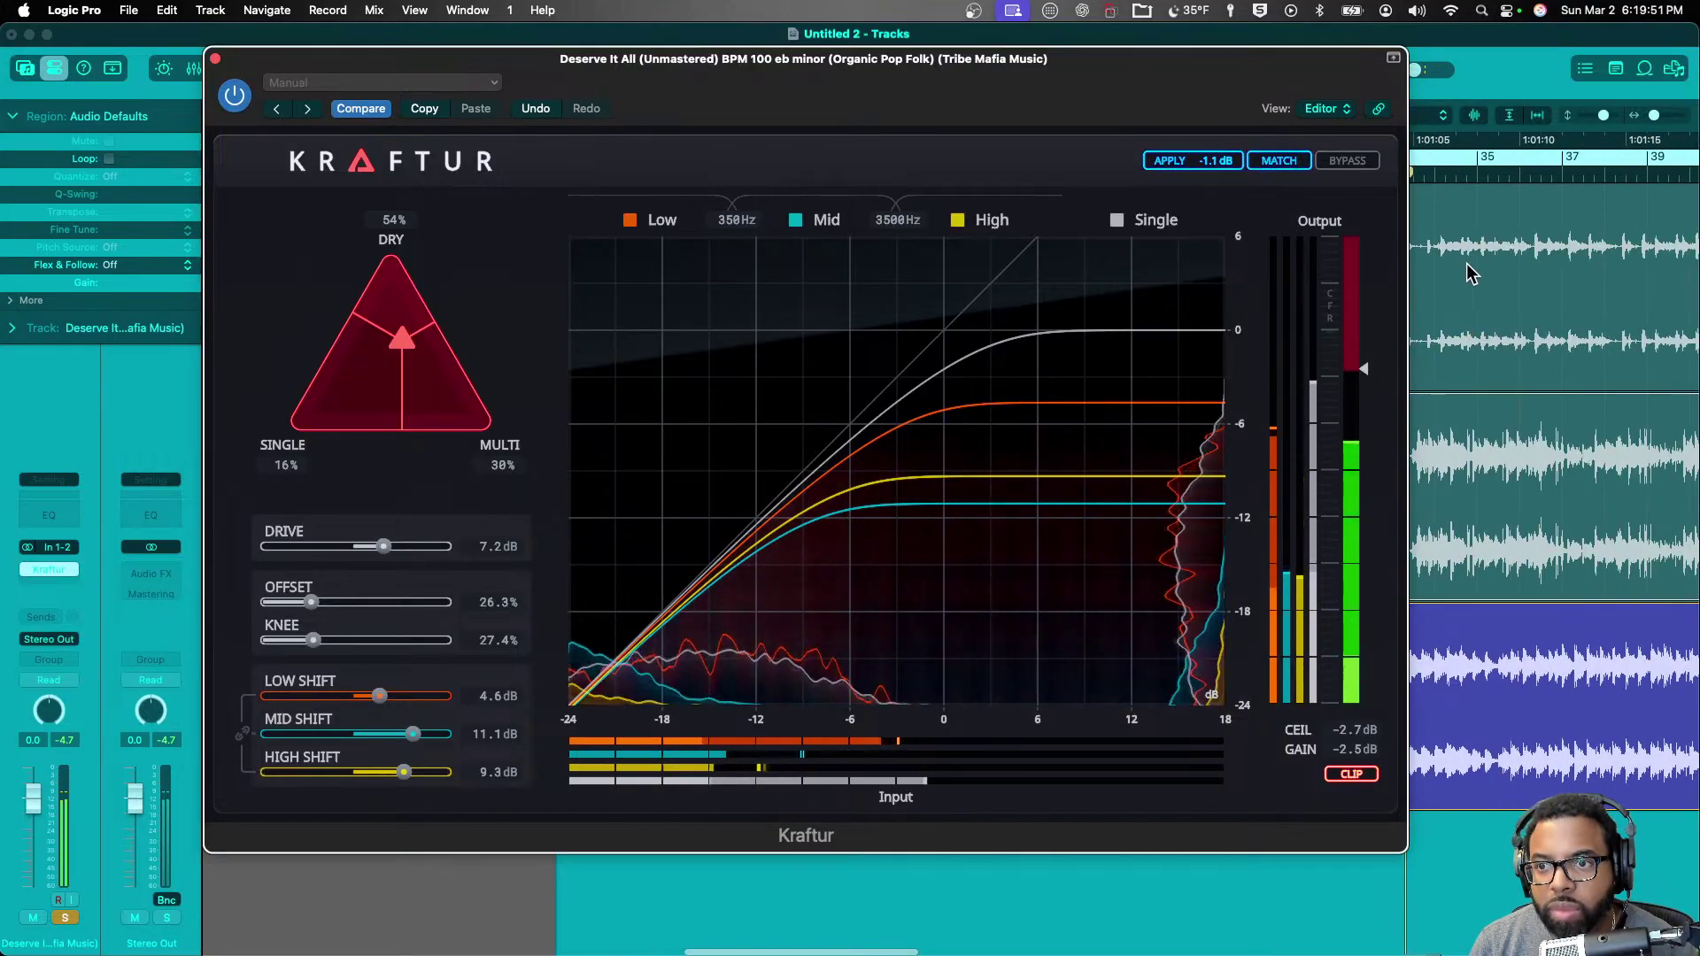
pyautogui.hscroll(-1, 1410, 251)
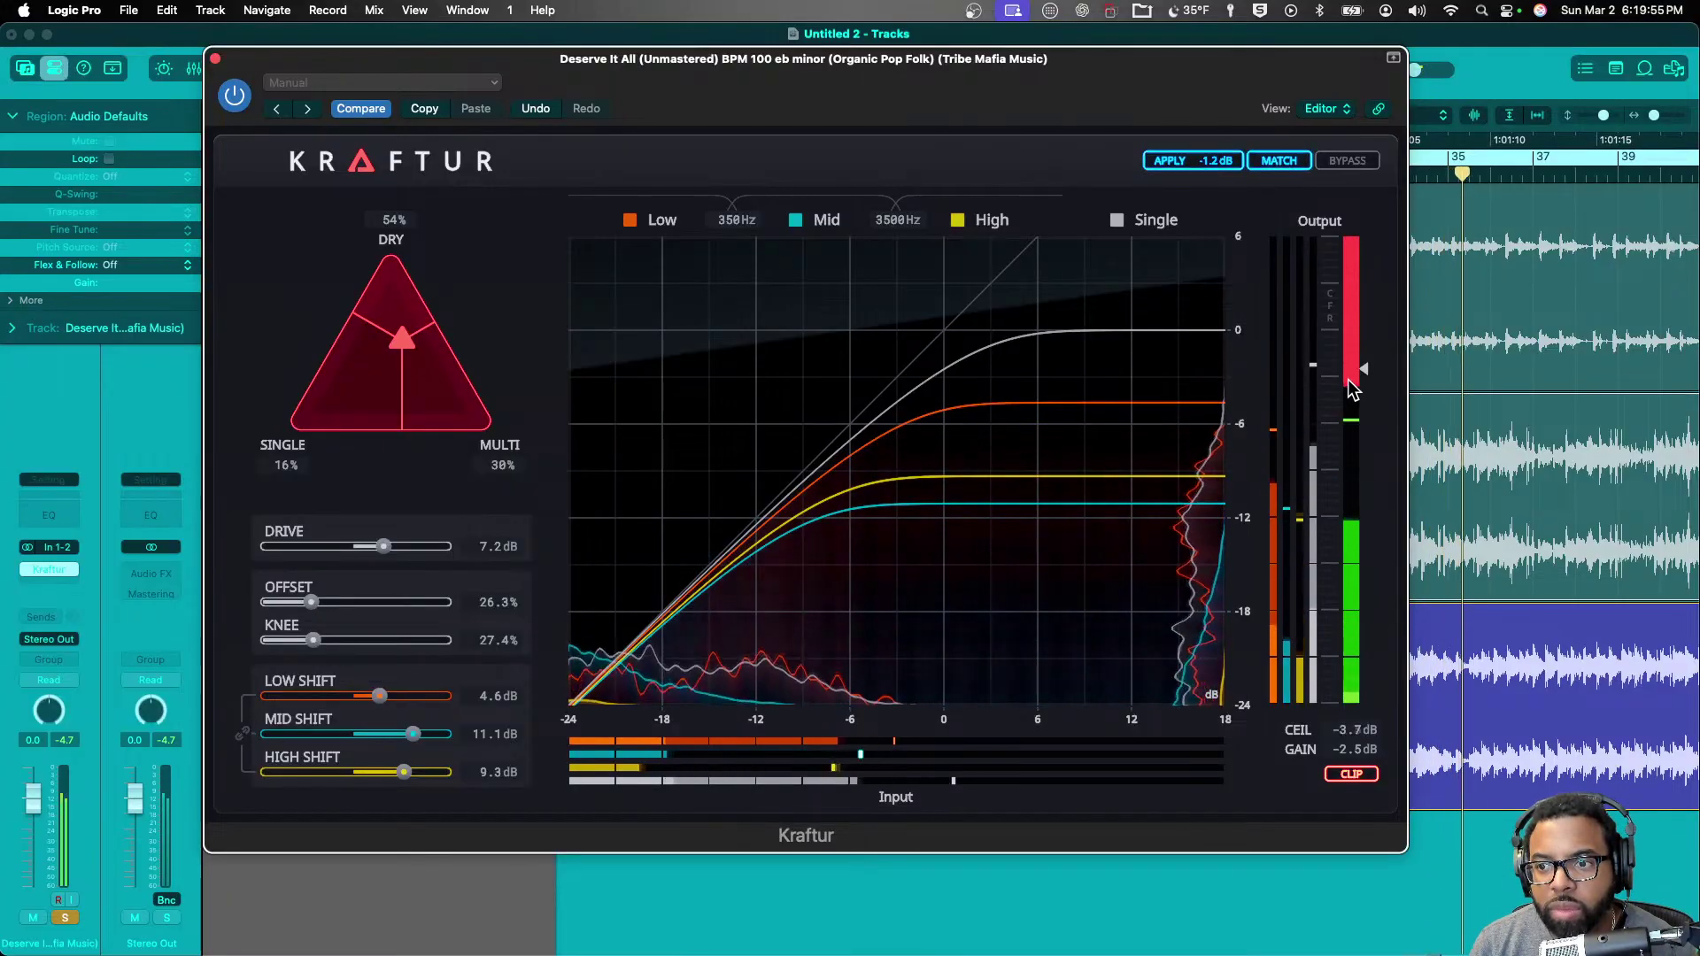
pyautogui.moveTo(1355, 379); pyautogui.dragTo(1358, 469)
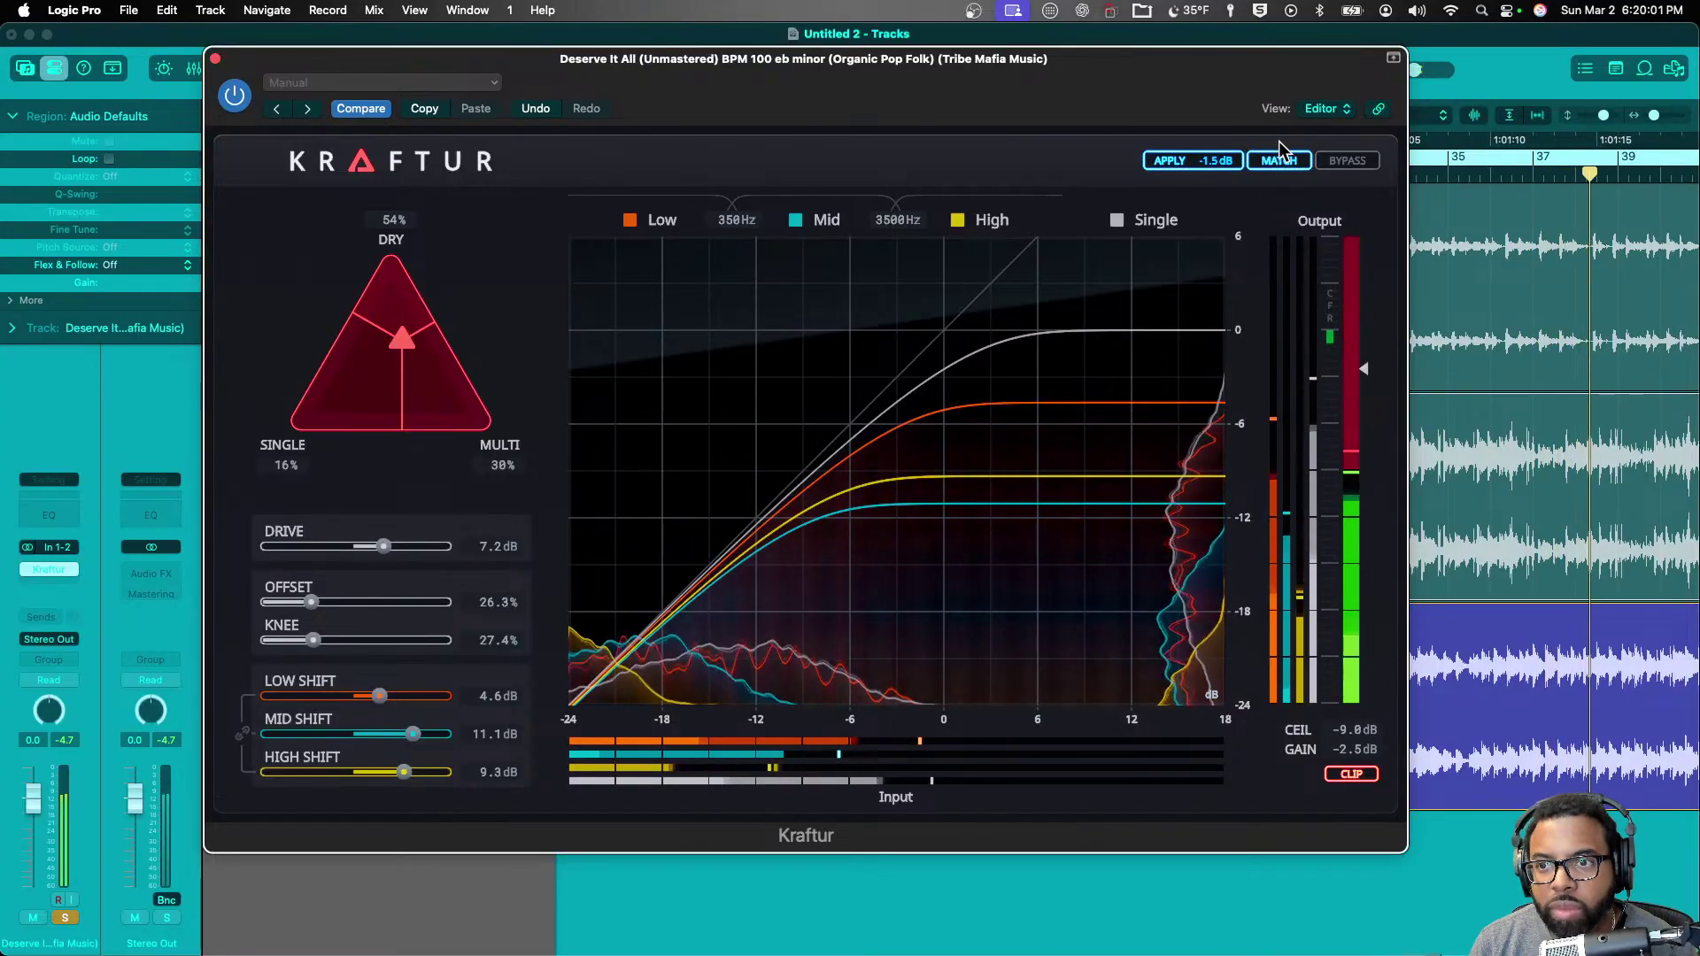
pyautogui.moveTo(384, 546); pyautogui.dragTo(395, 546)
pyautogui.moveTo(402, 339); pyautogui.dragTo(427, 375)
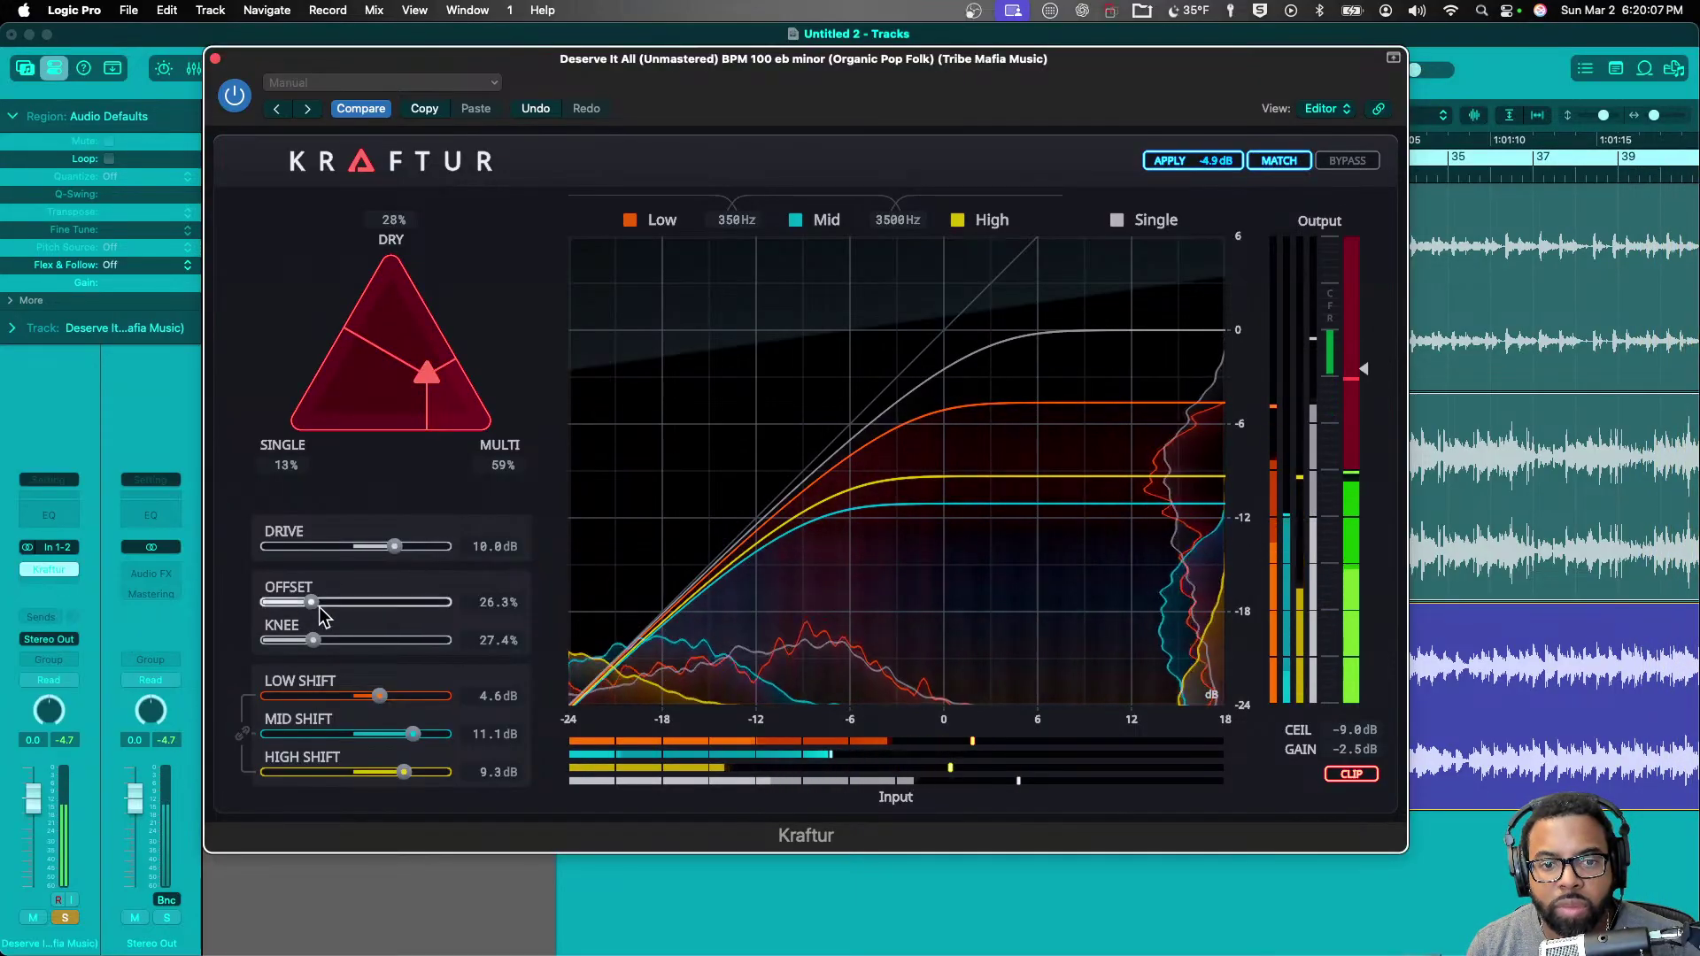
# - Set the low shift to -0.9 dB, mid shift to 10.8 dB, ceiling to -0.1 dB and gain to -0.9 dB, and stop playback
pyautogui.moveTo(379, 695); pyautogui.dragTo(370, 695)
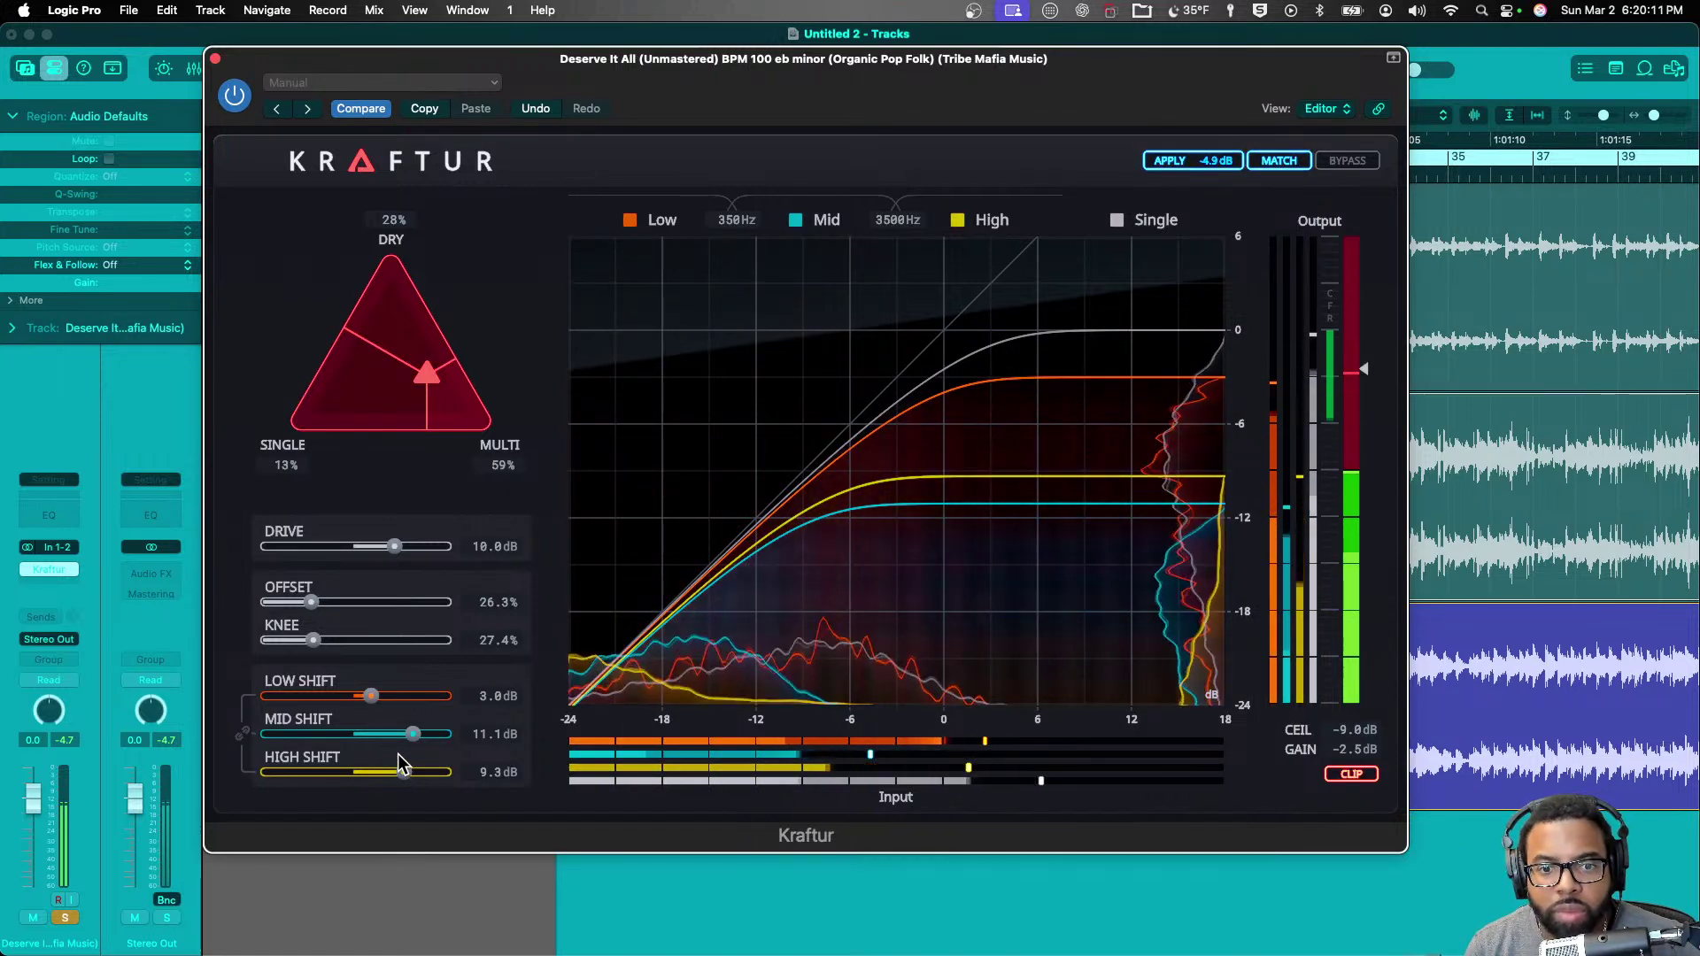
pyautogui.moveTo(370, 696); pyautogui.dragTo(410, 734)
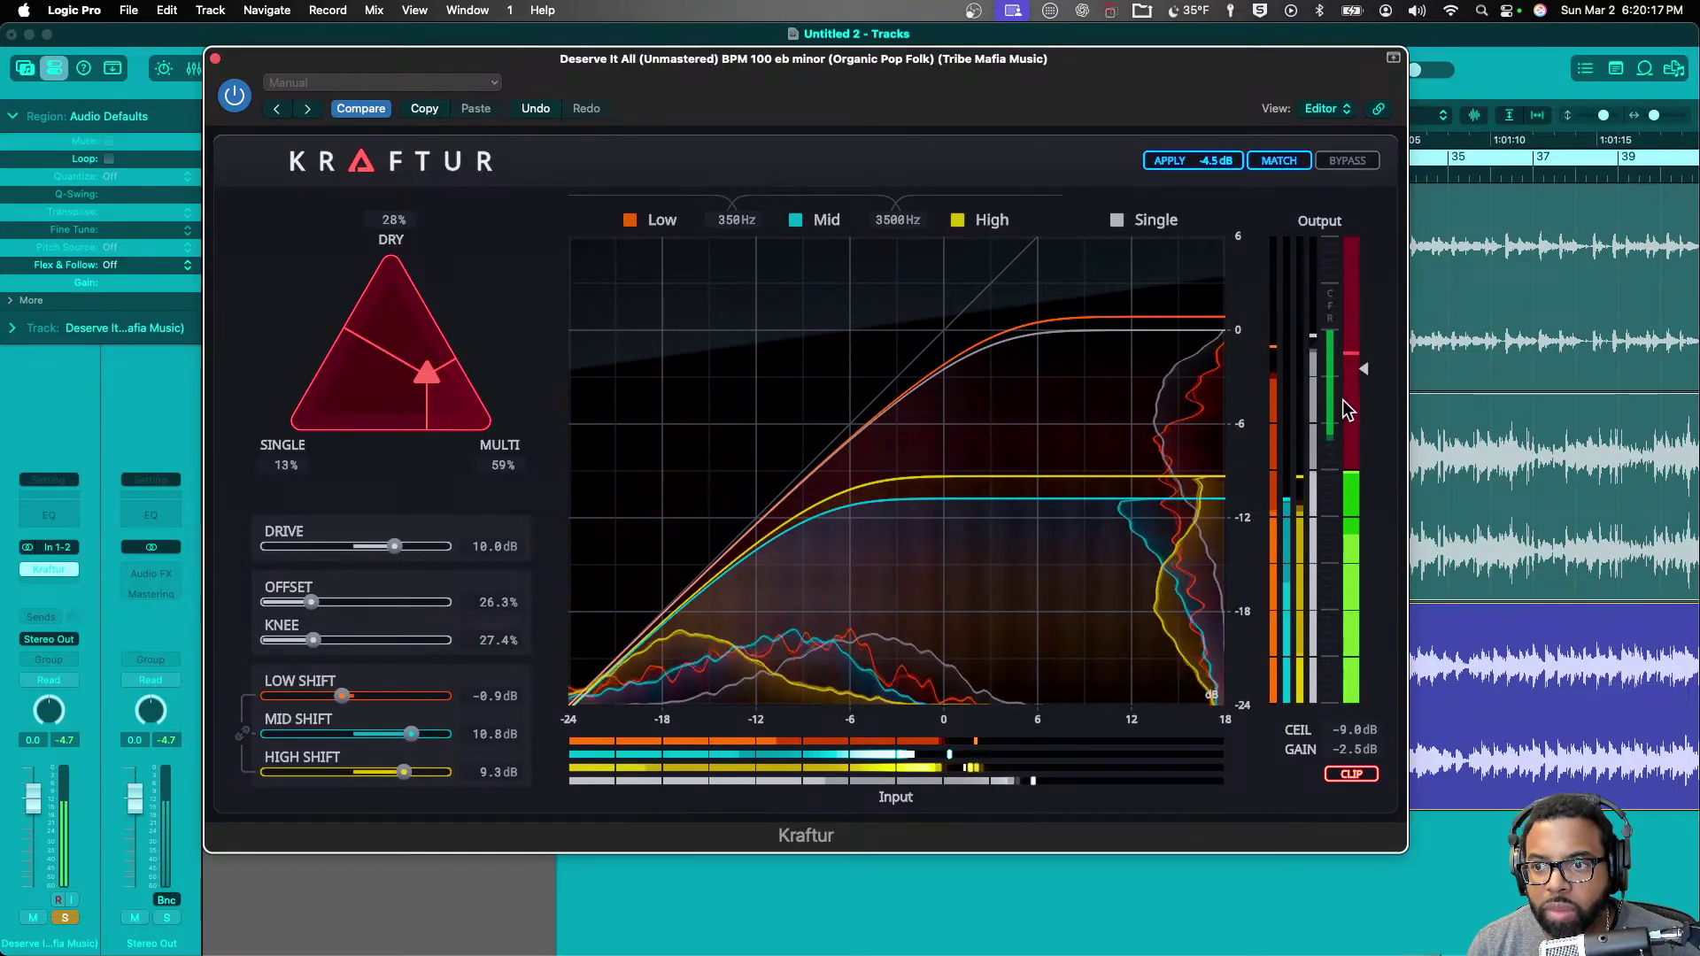
pyautogui.moveTo(1350, 382); pyautogui.dragTo(1354, 299)
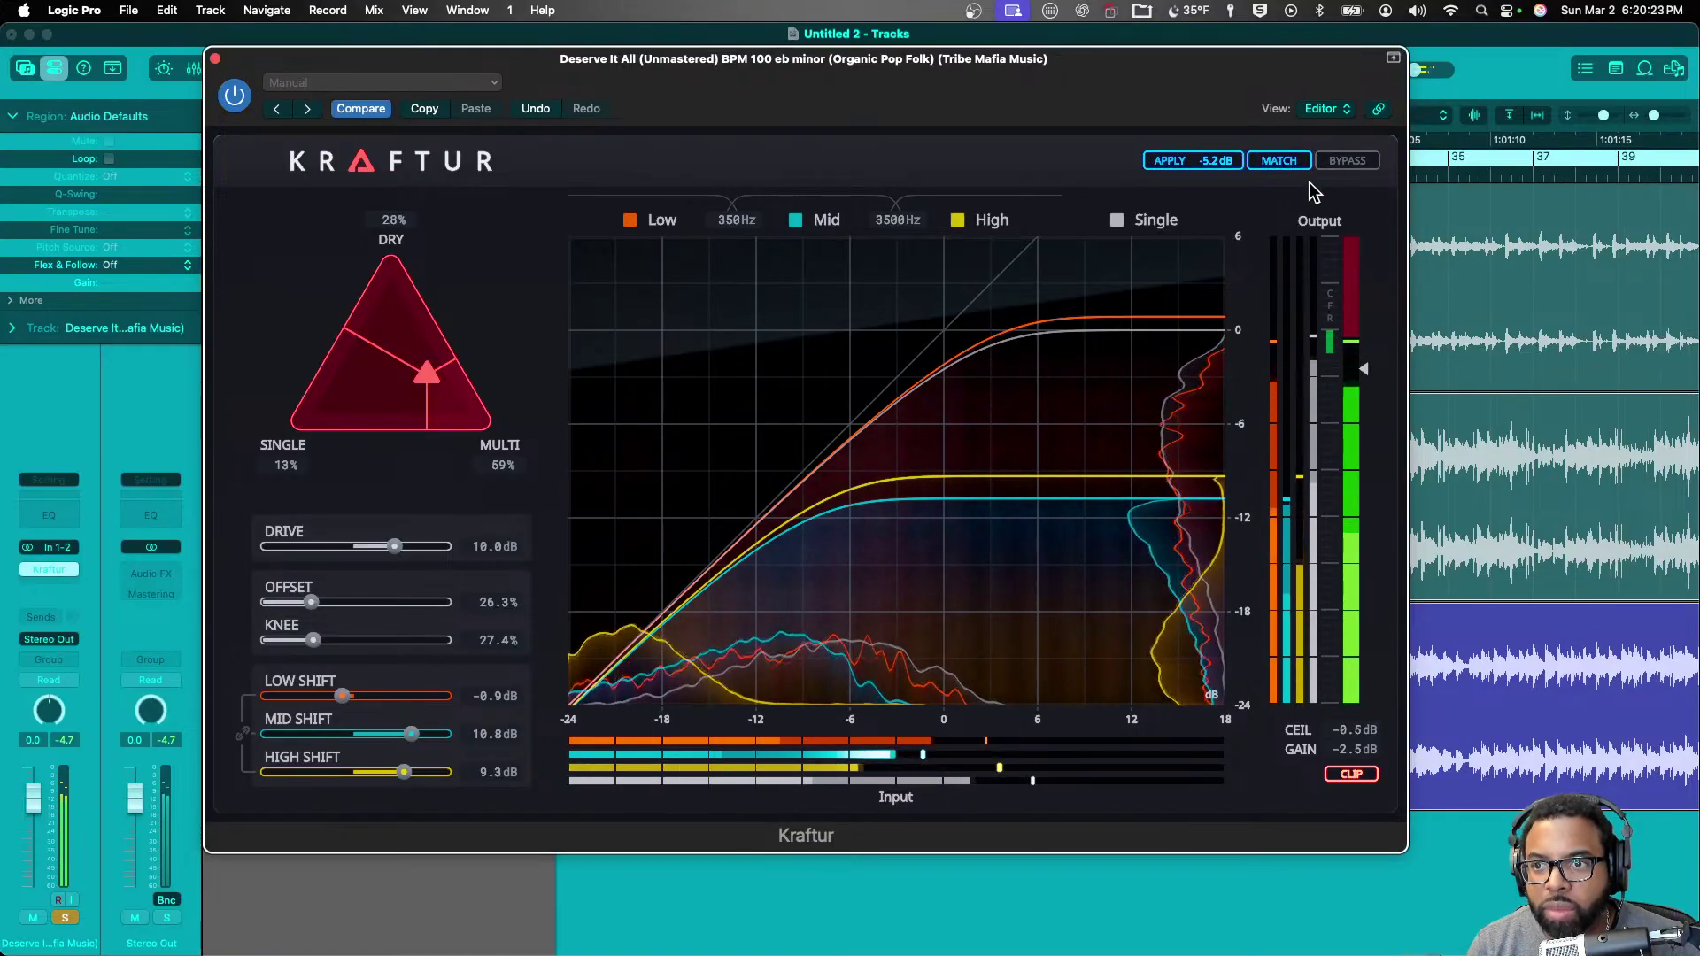
pyautogui.moveTo(1362, 370); pyautogui.dragTo(1367, 348)
pyautogui.click(1503, 354)
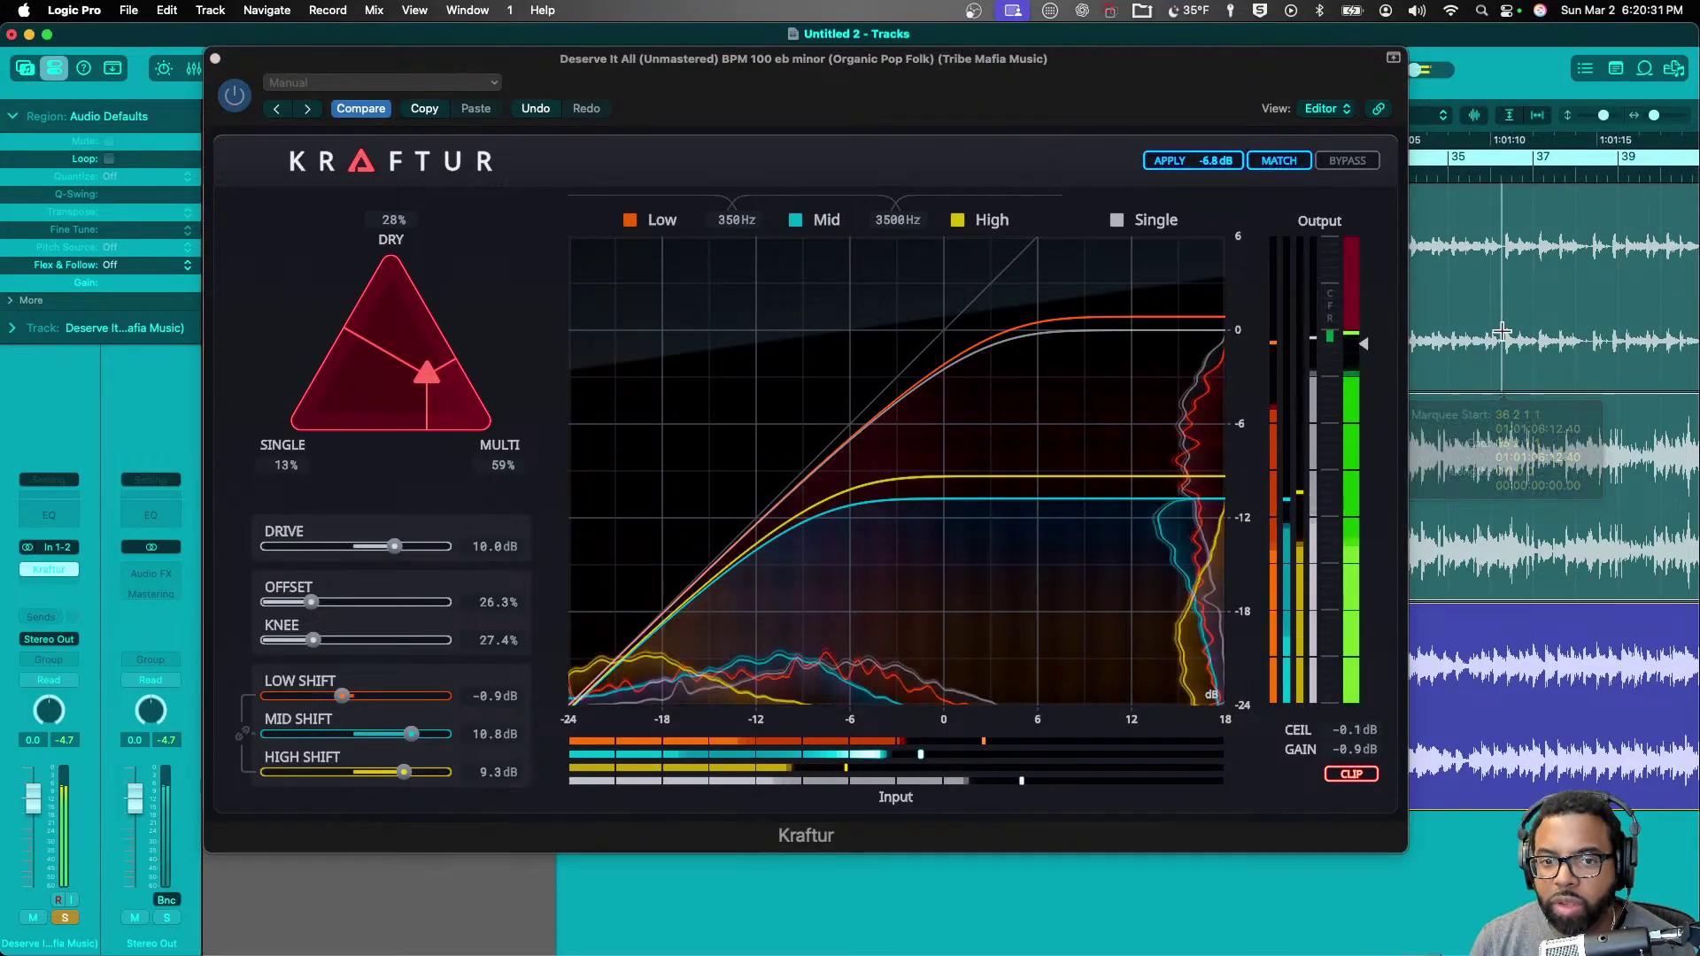
pyautogui.press('space')
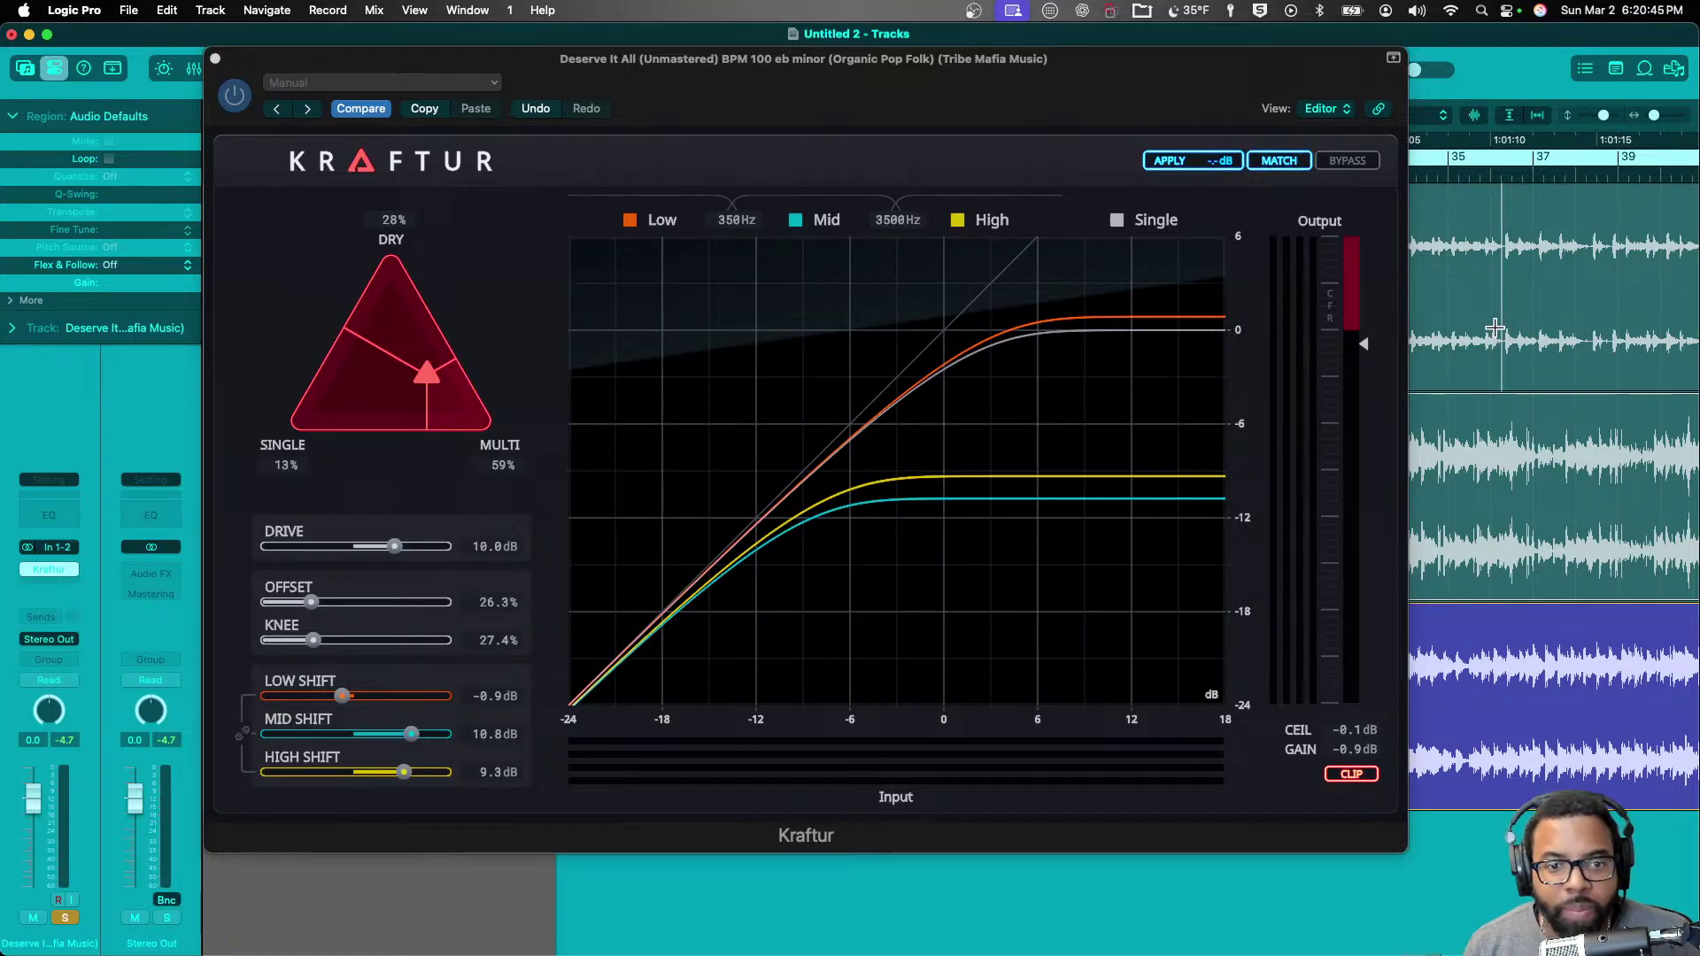
pyautogui.click(168, 481)
pyautogui.moveTo(259, 803)
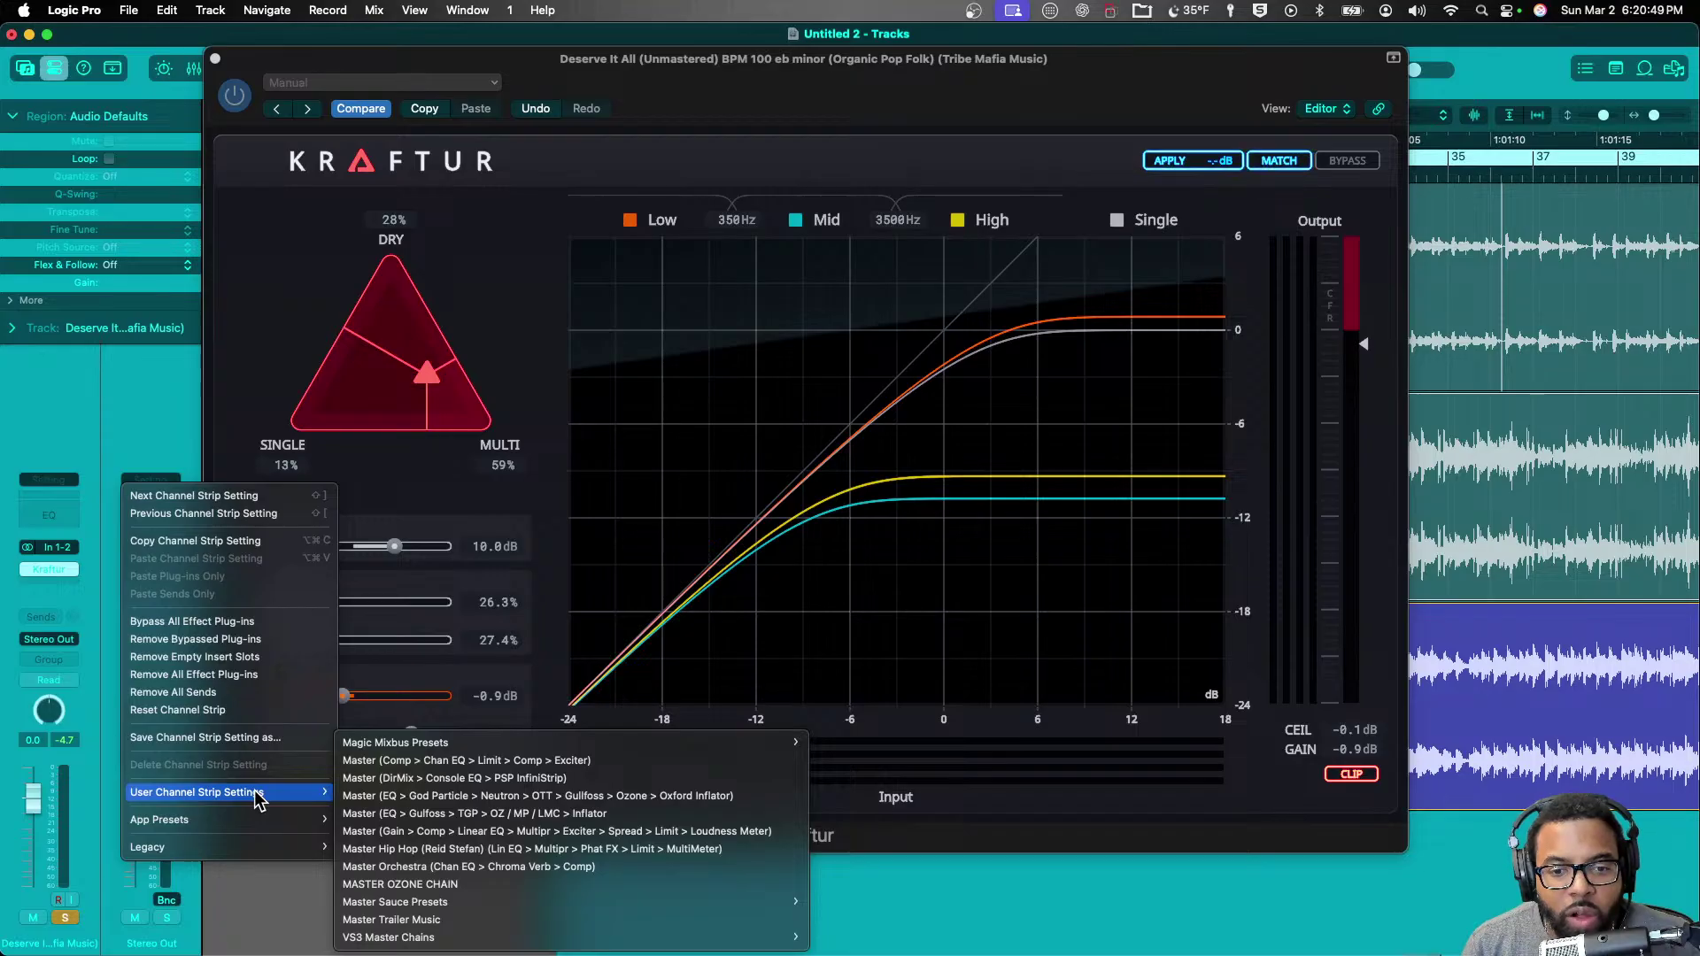
pyautogui.press('Escape')
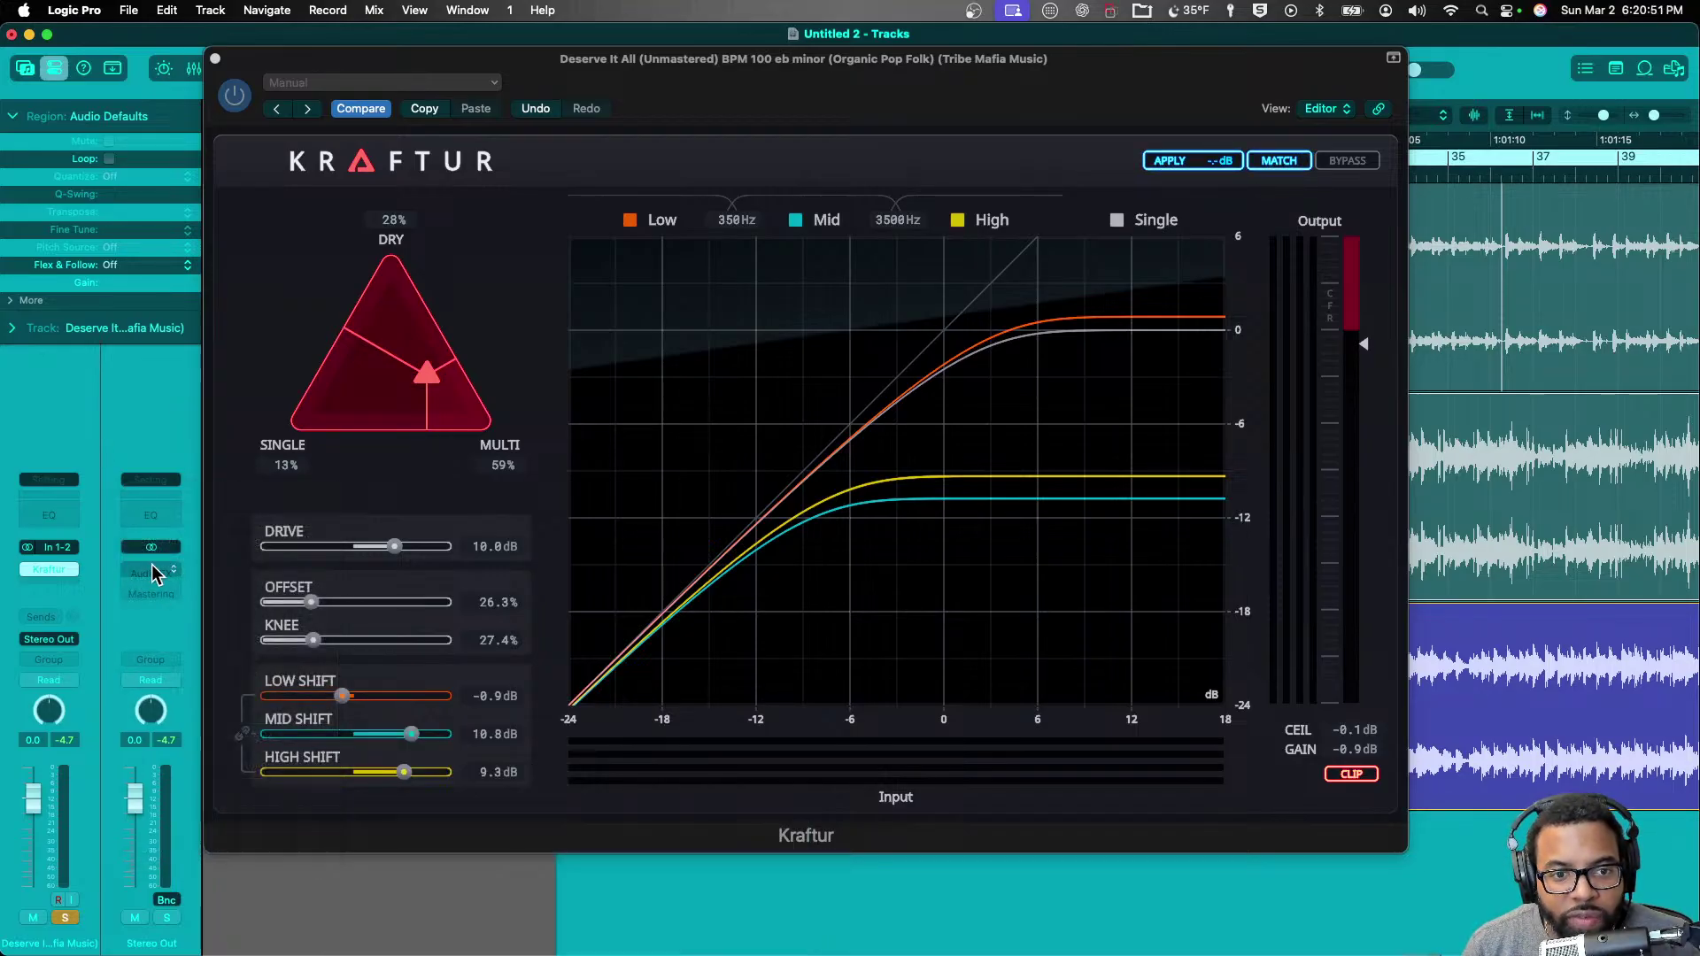
# - Insert Gullfoss Master as an audio effect on the Stereo Out channel and close its plug-in window
pyautogui.click(151, 571)
pyautogui.write('gull')
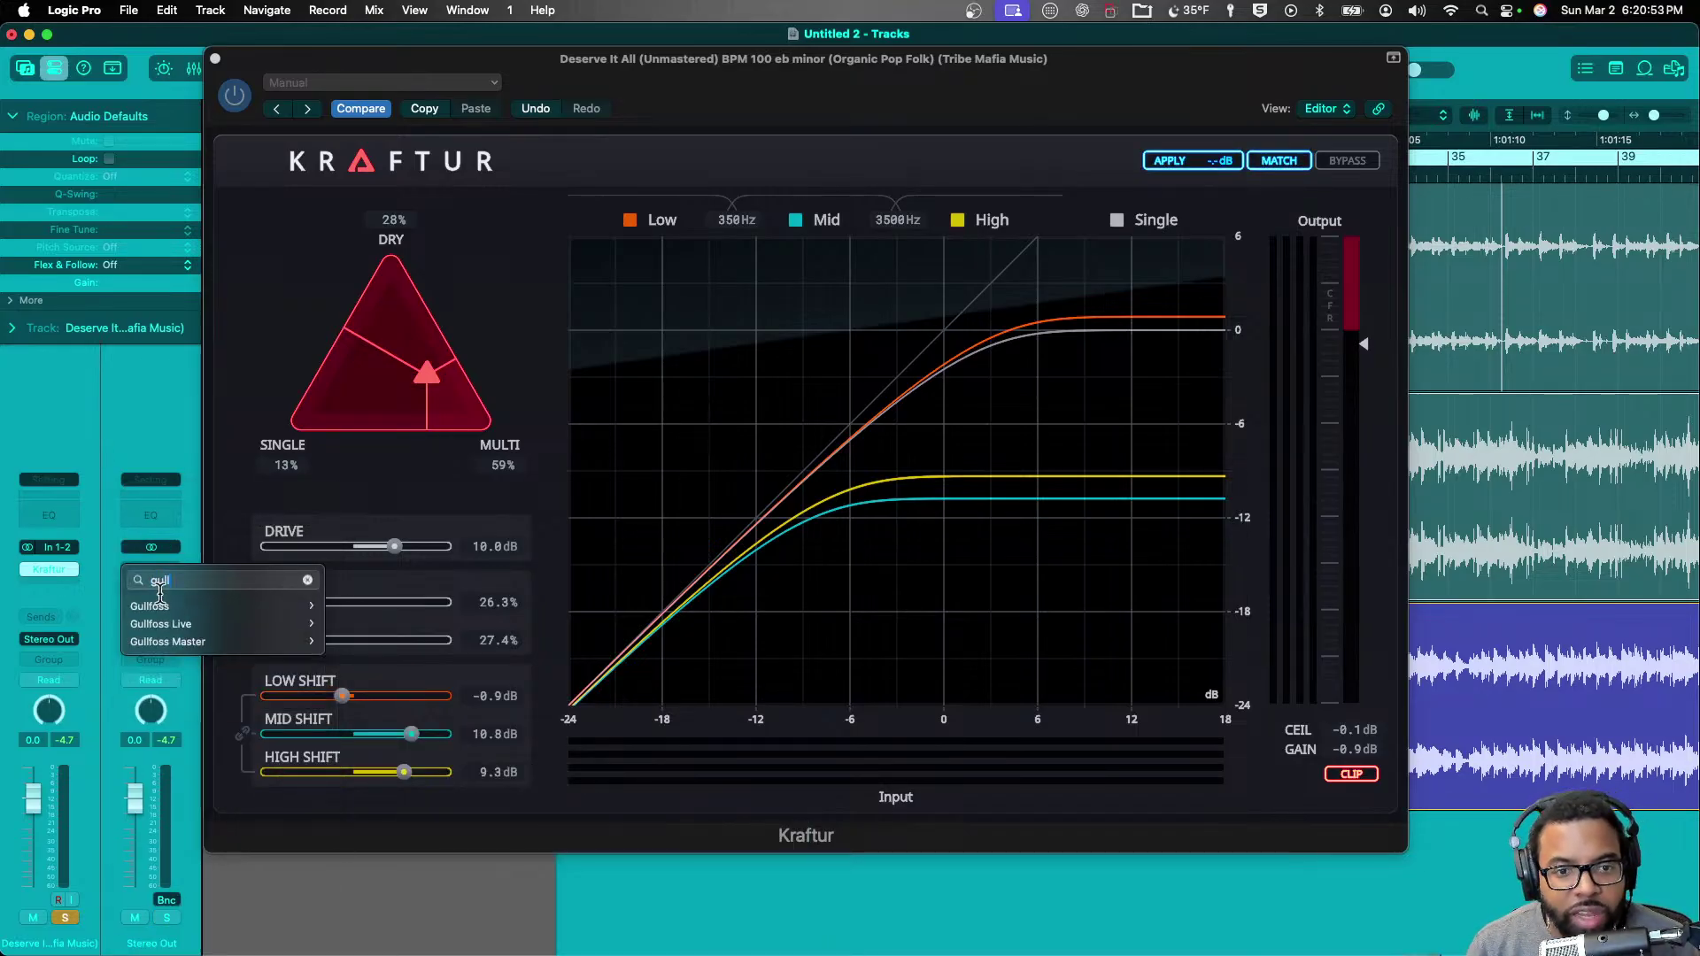
pyautogui.click(330, 644)
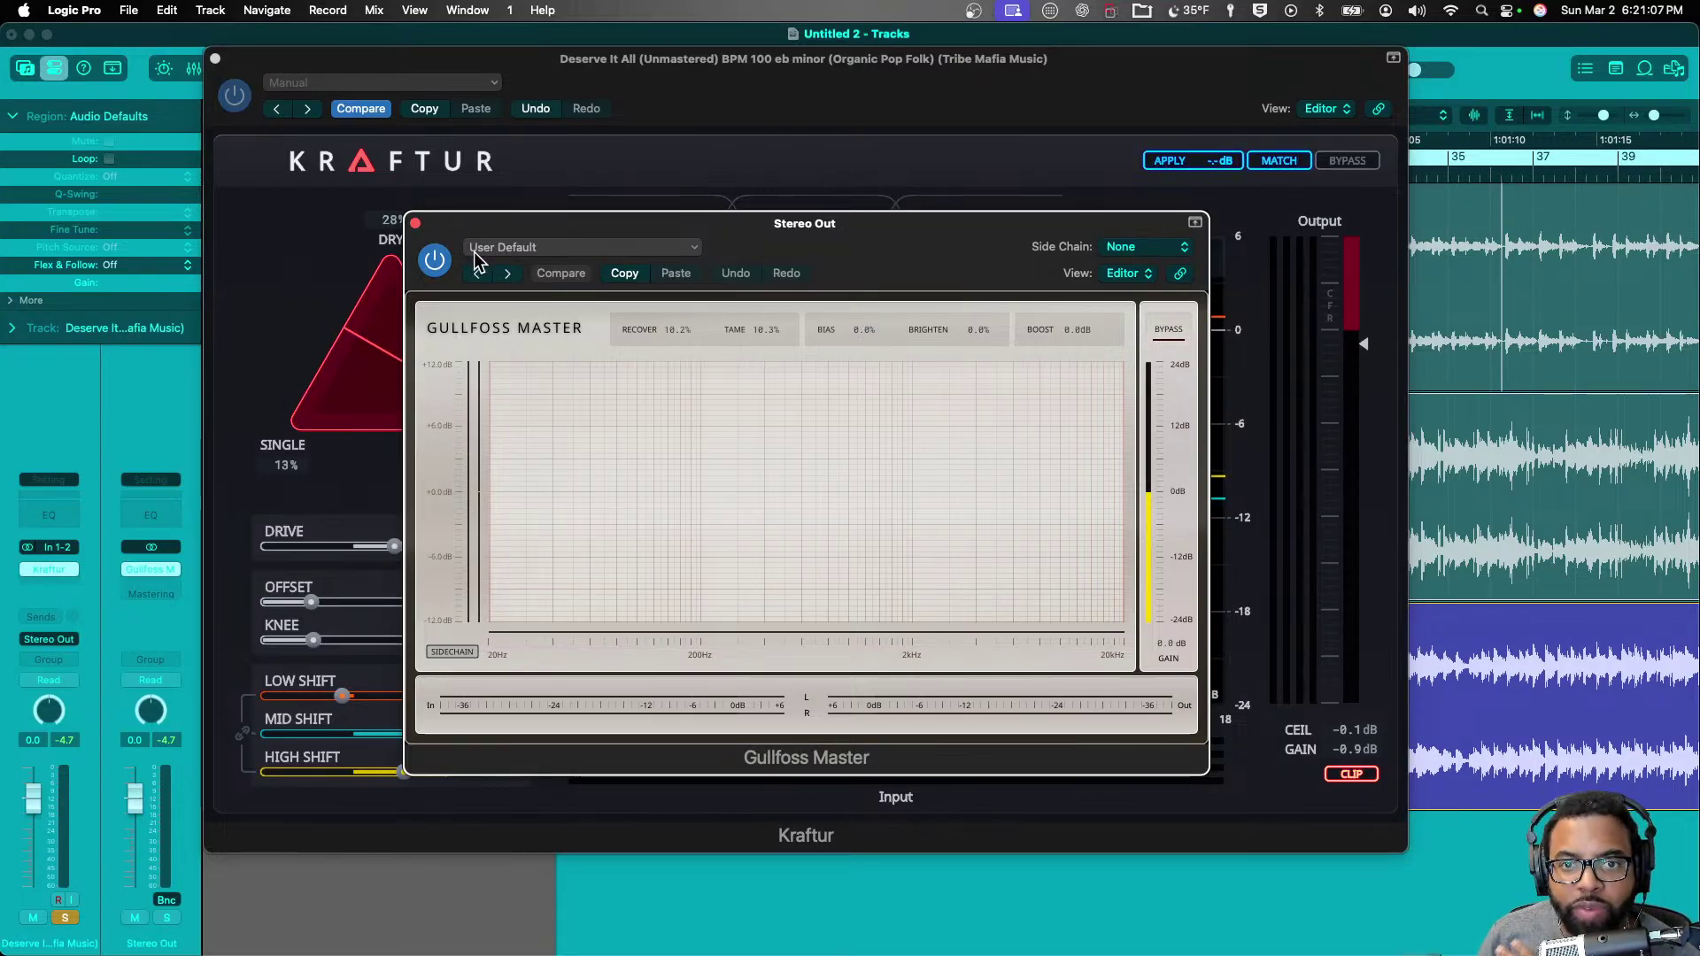
pyautogui.click(415, 223)
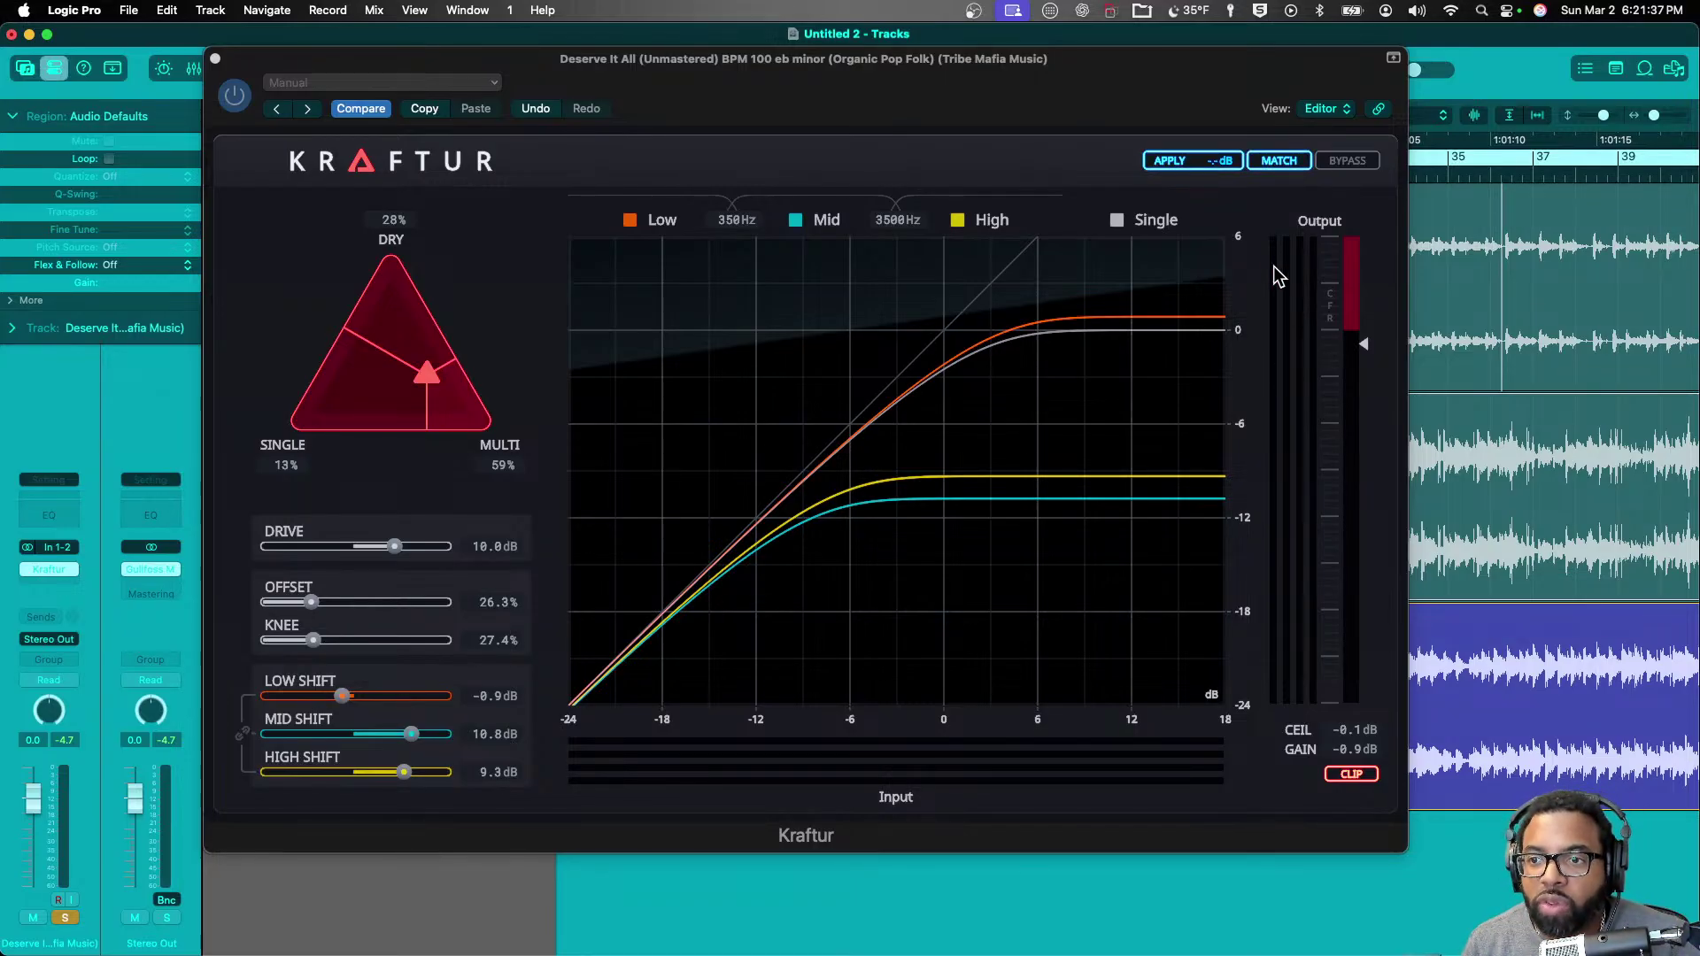
# - Shift the Kraftur window slightly and replay the song from about bar 35
pyautogui.moveTo(1006, 83); pyautogui.dragTo(987, 92)
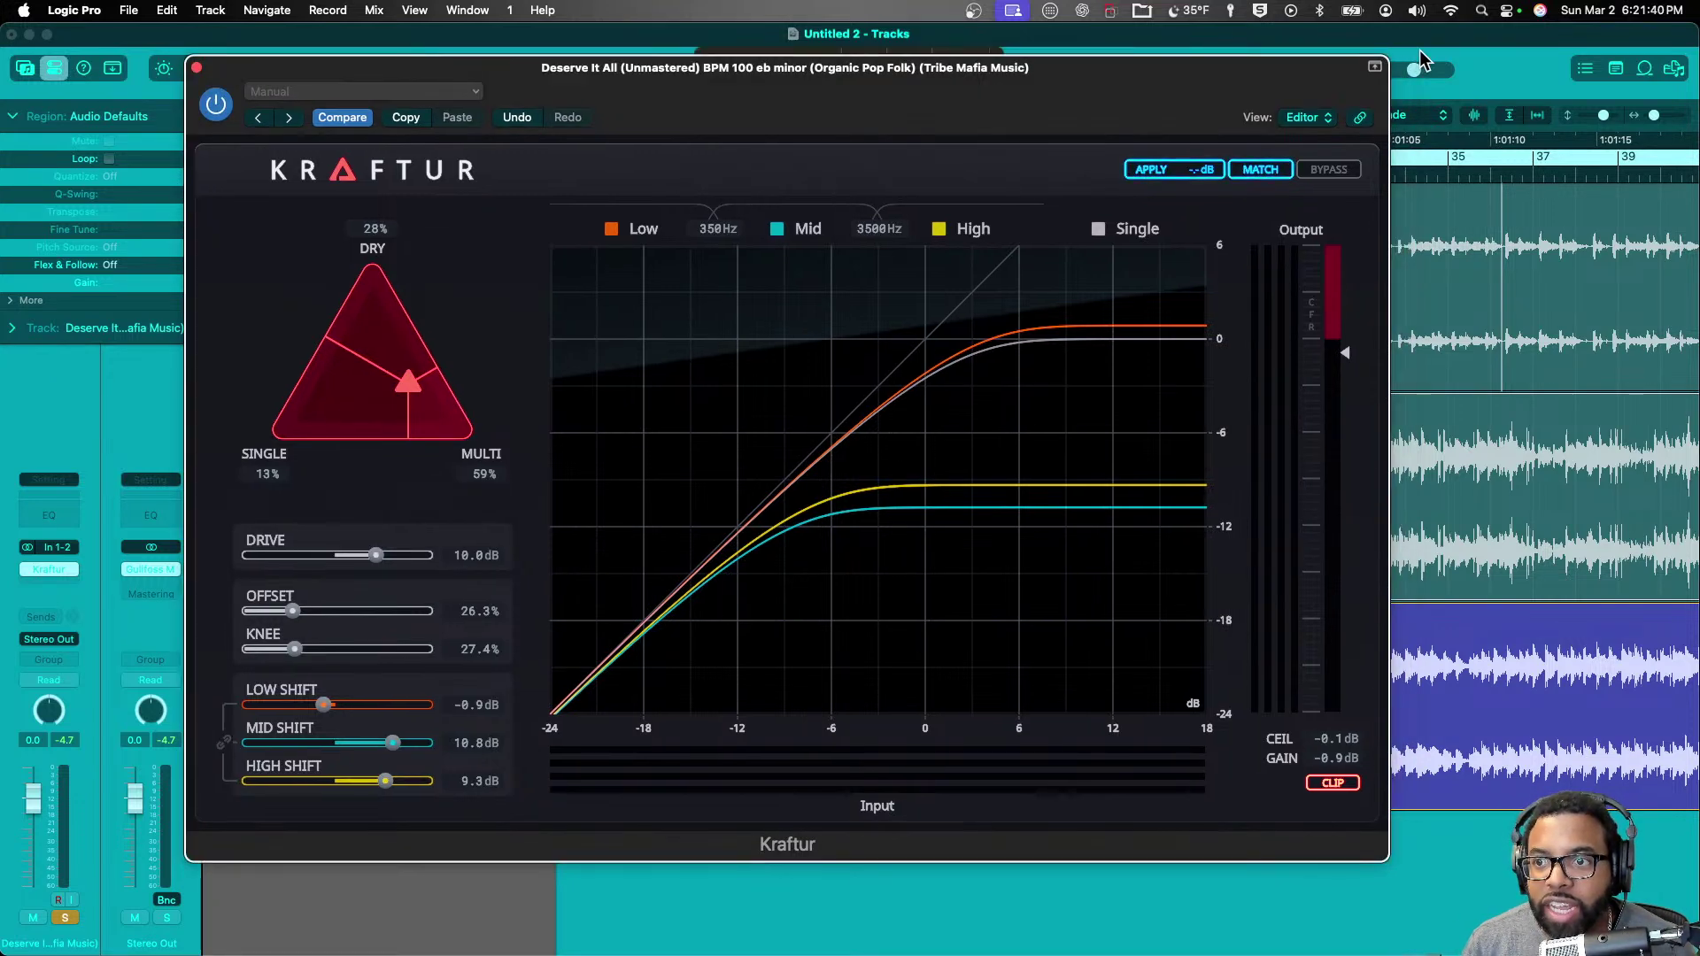
pyautogui.click(1448, 172)
pyautogui.press('space')
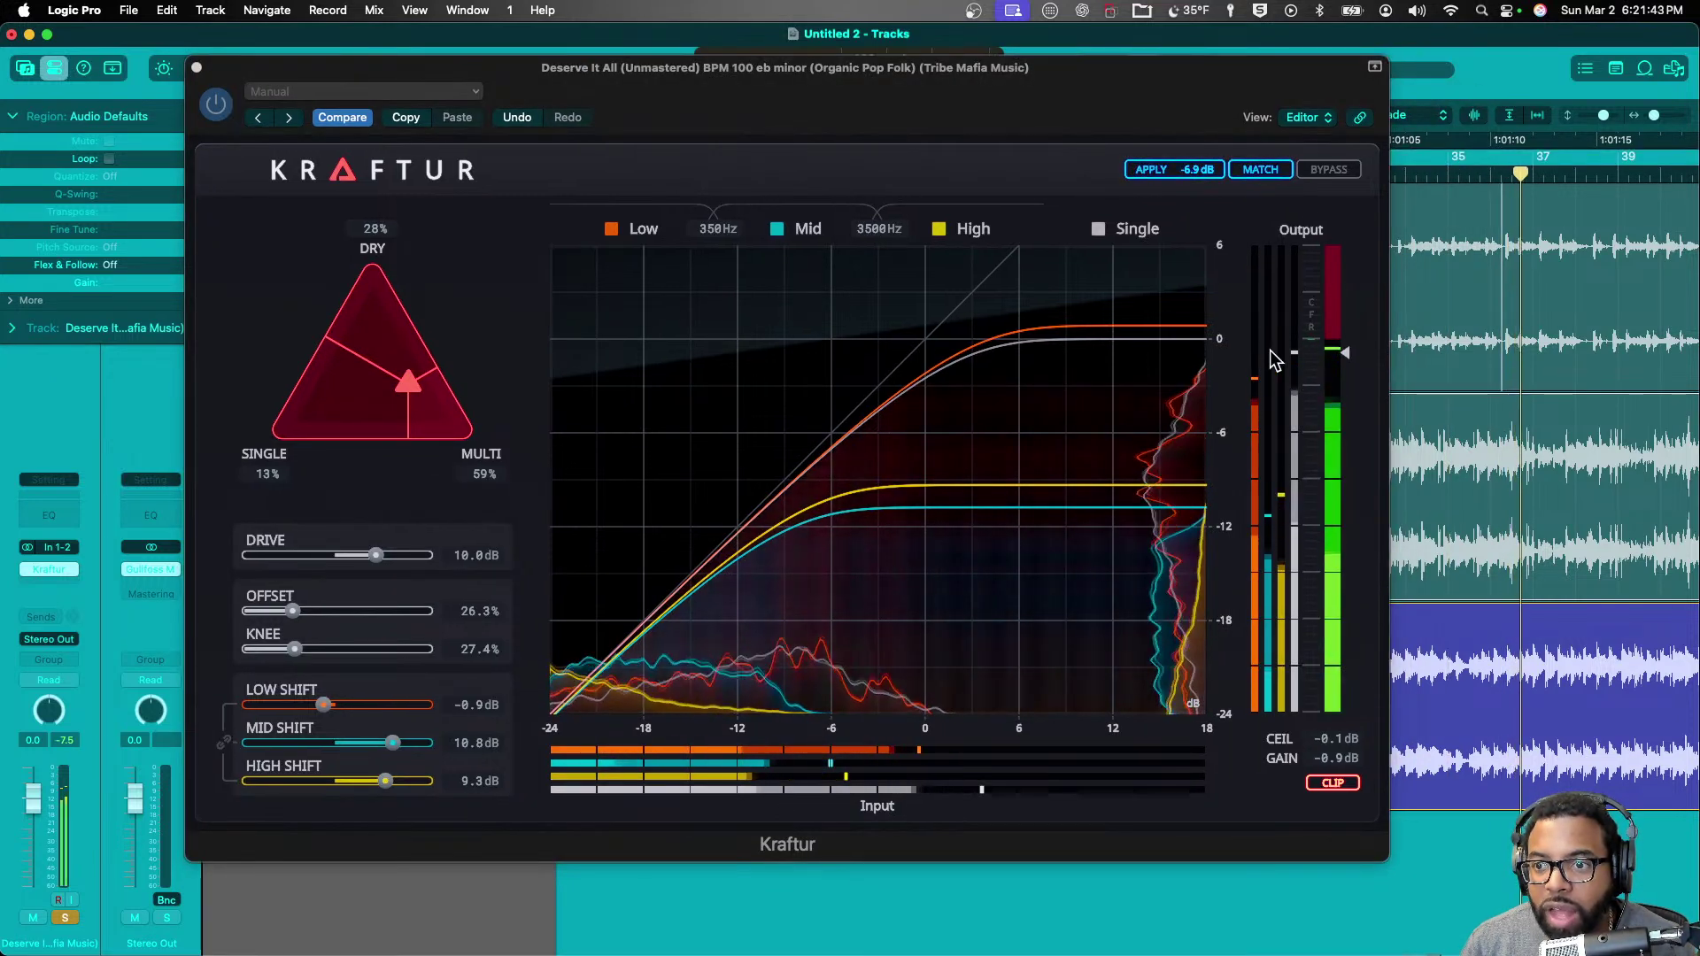